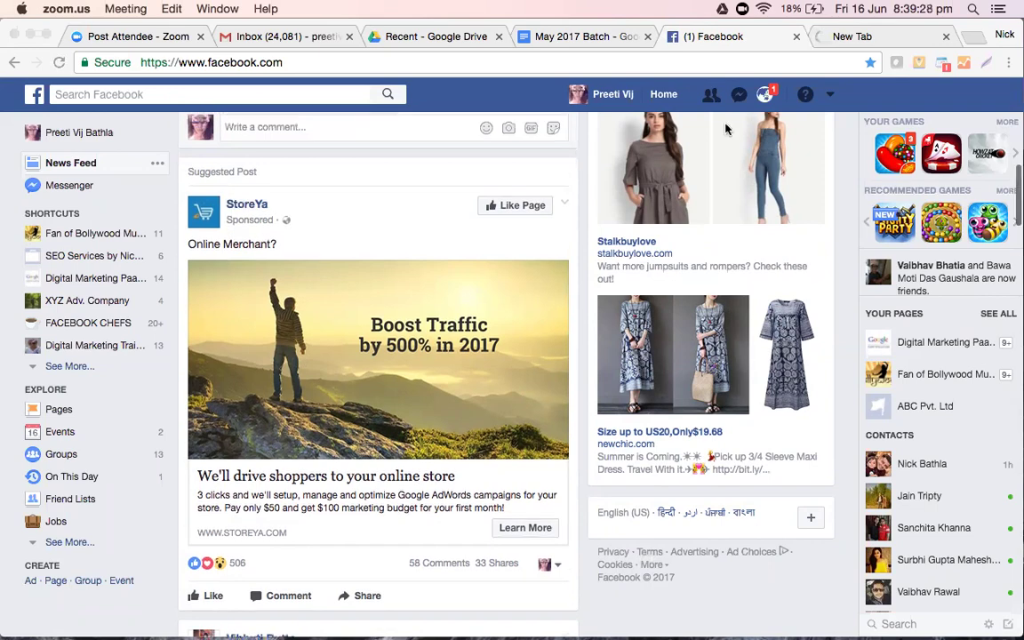
Examine the sponsored ads in the news feed and the side column, including the StoreYa suggested post.
scroll(429, 356, "up", 2)
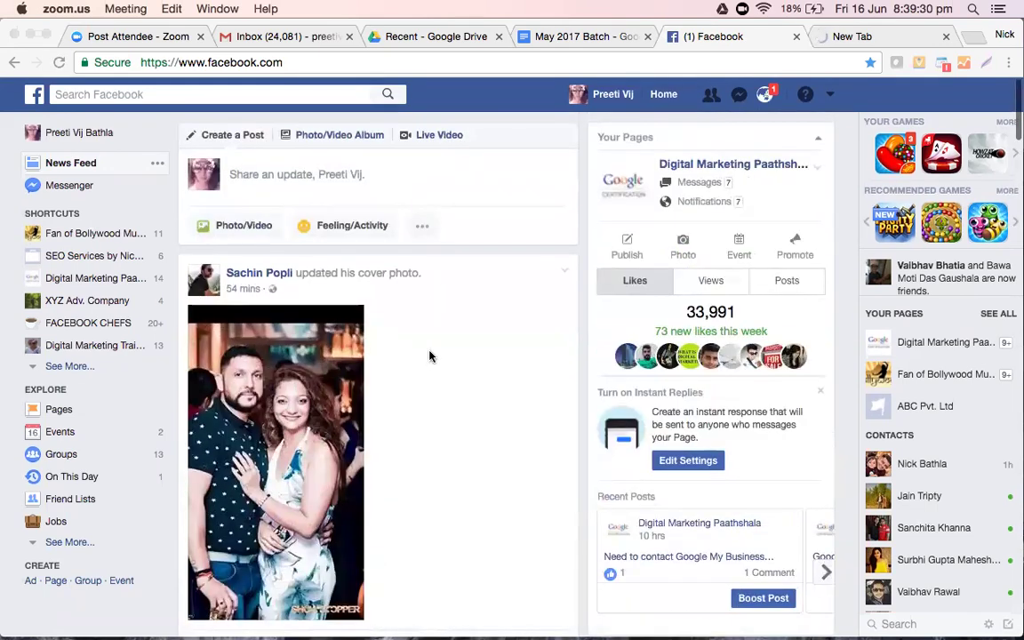
scroll(429, 356, "down", 5)
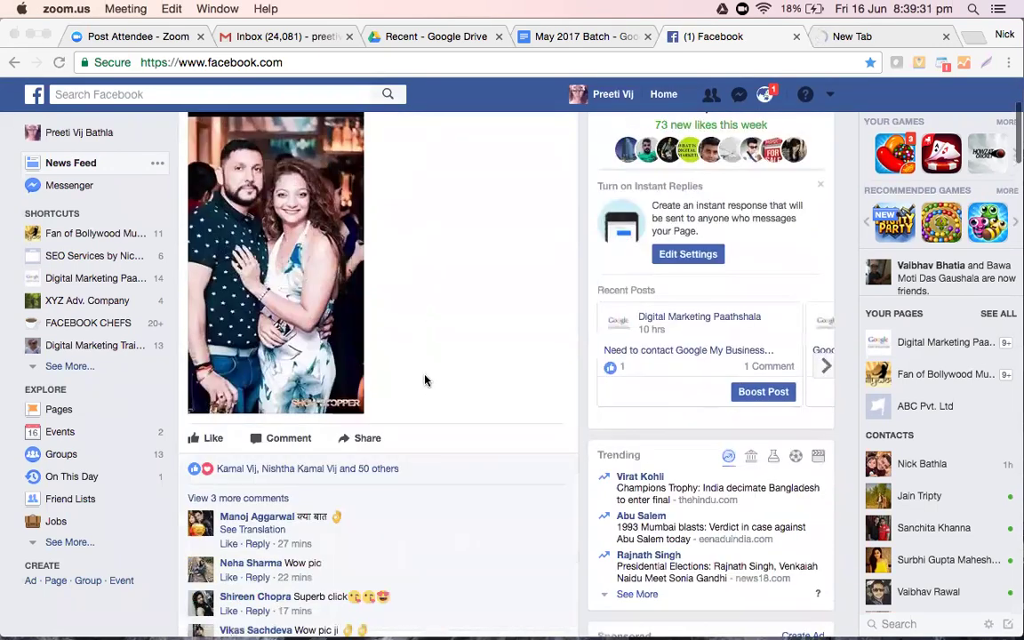
scroll(404, 266, "down", 3)
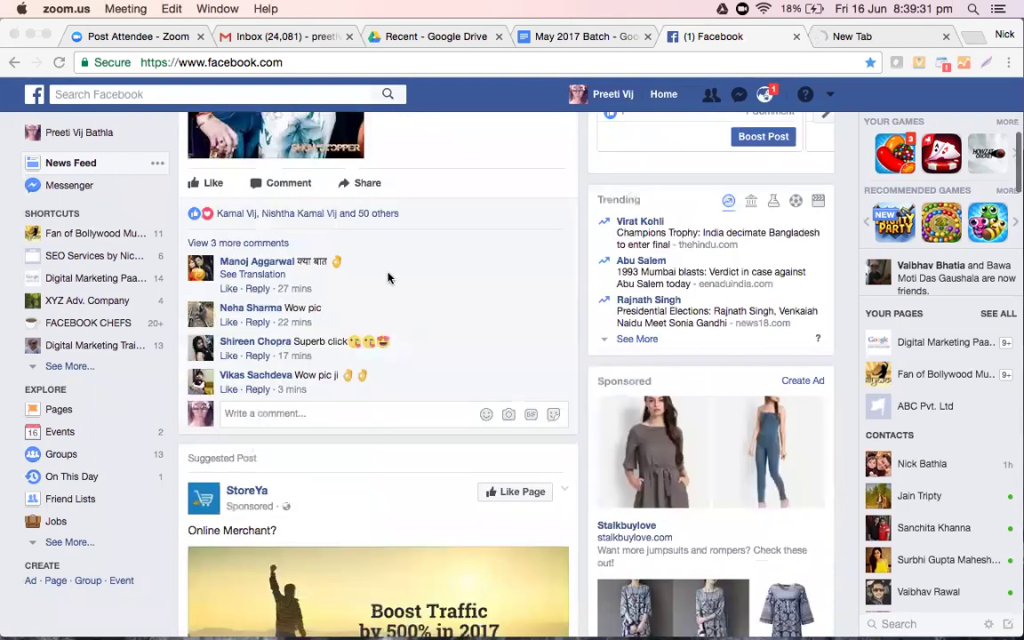
scroll(245, 268, "down", 5)
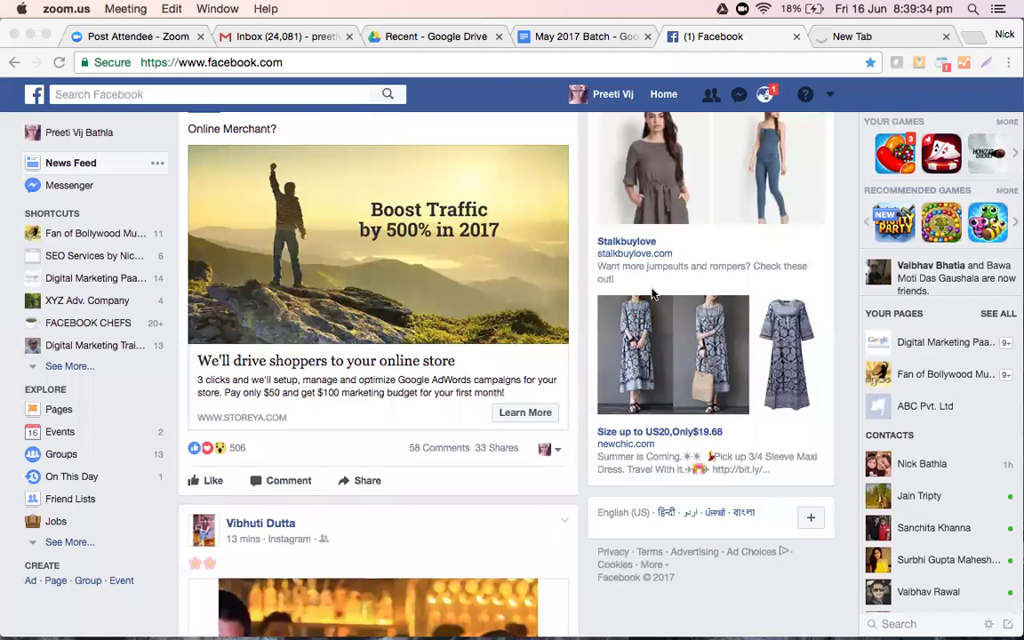
scroll(651, 293, "up", 3)
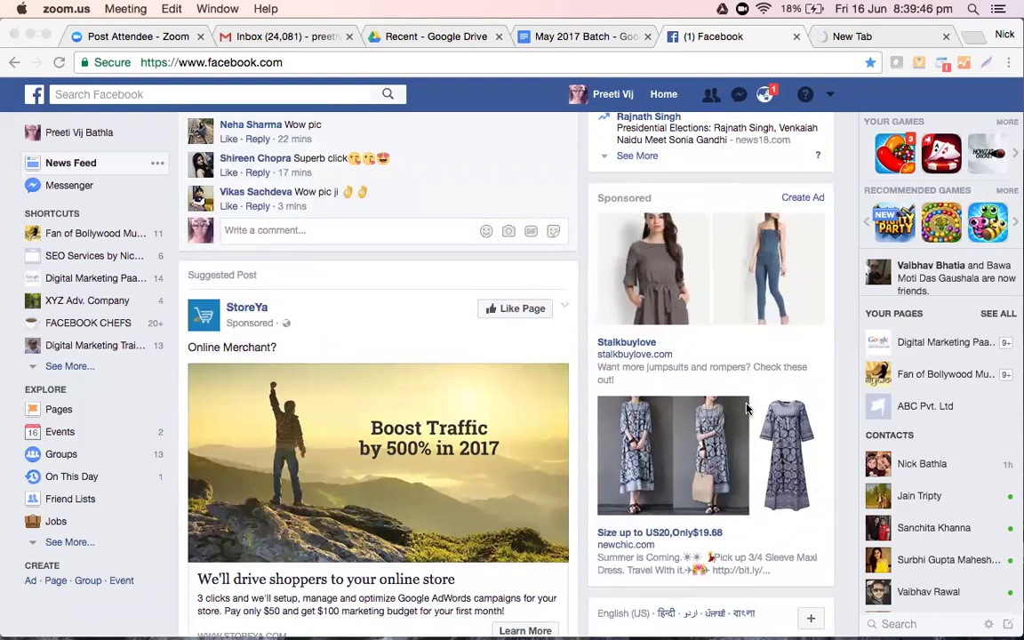
scroll(745, 405, "down", 2)
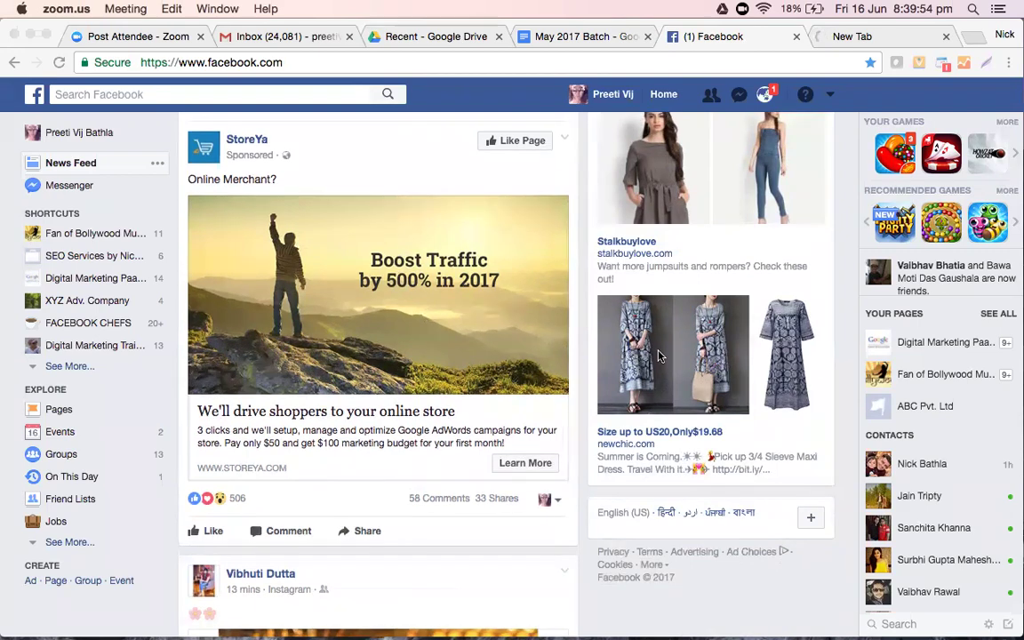
scroll(659, 356, "up", 5)
scroll(711, 284, "down", 2)
scroll(791, 160, "up", 7)
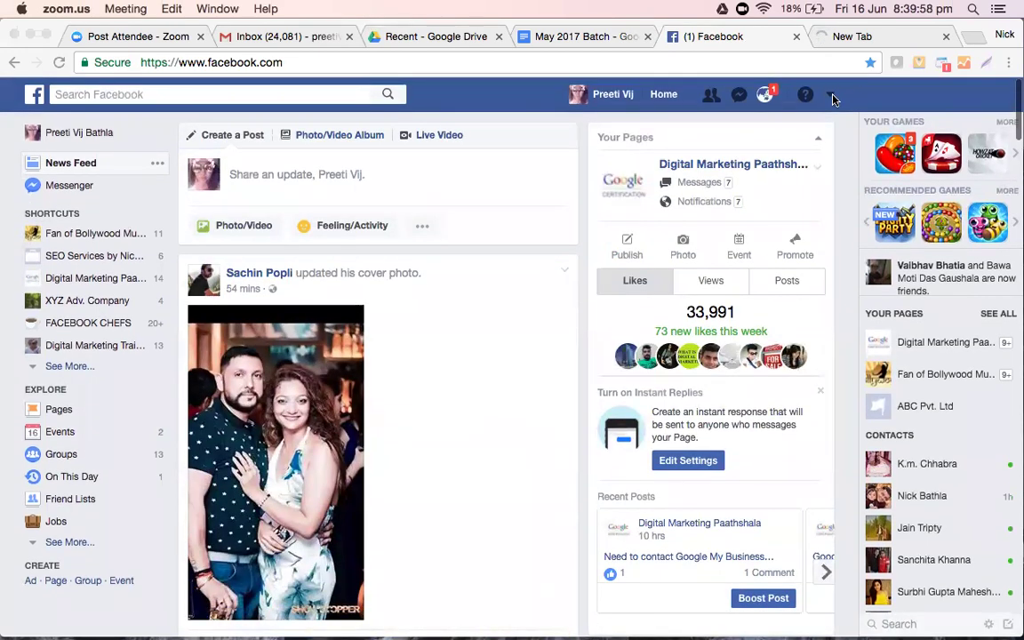
Start creating a new ad from the Facebook account options.
left_click(832, 99)
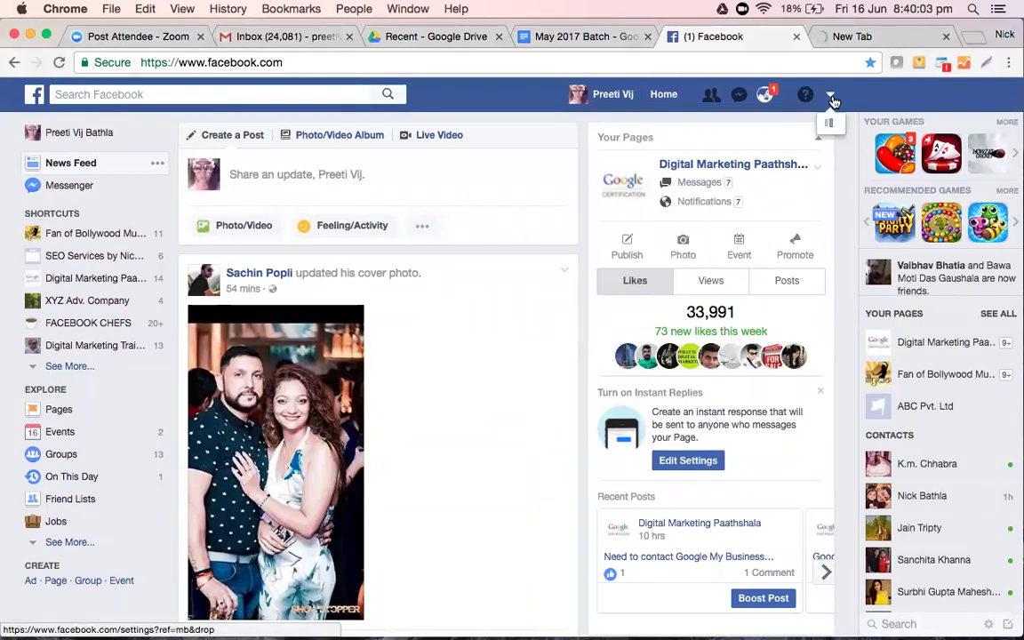
left_click(832, 98)
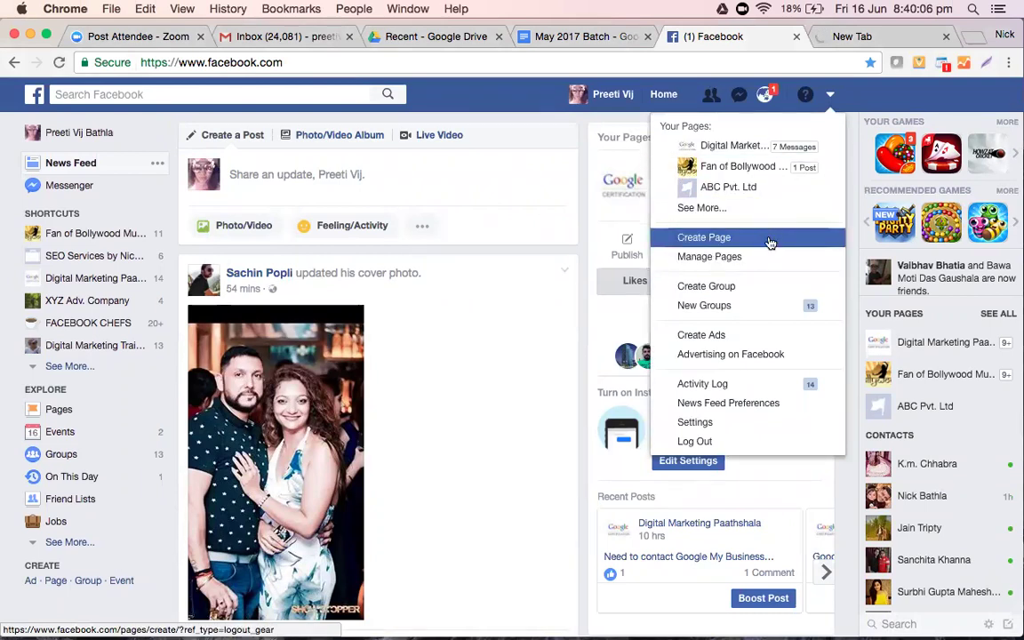
left_click(752, 335)
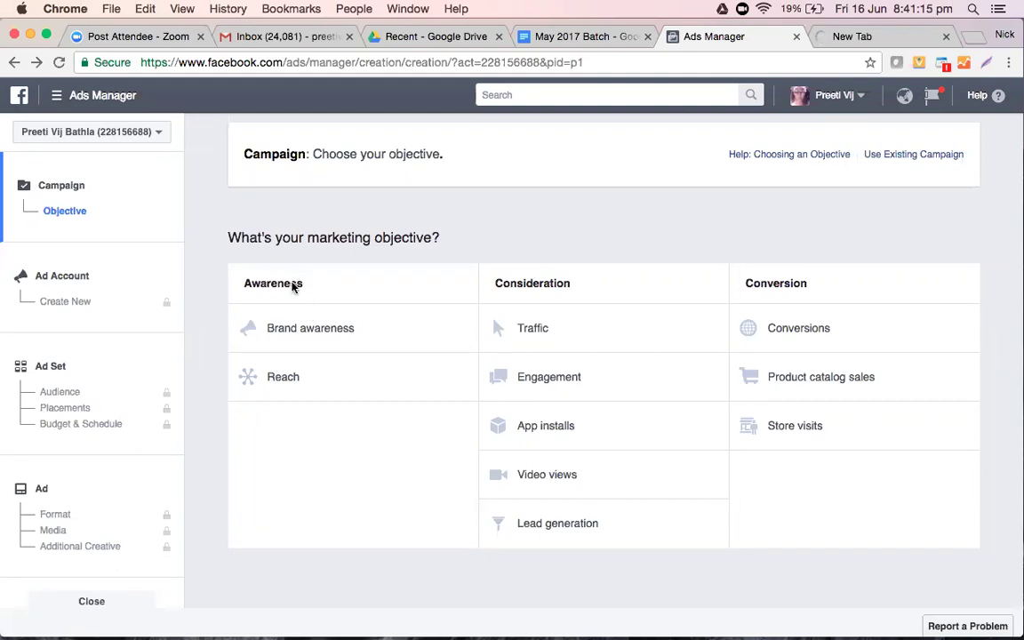
Choose Traffic as the campaign's marketing objective.
scroll(312, 420, "down", 1)
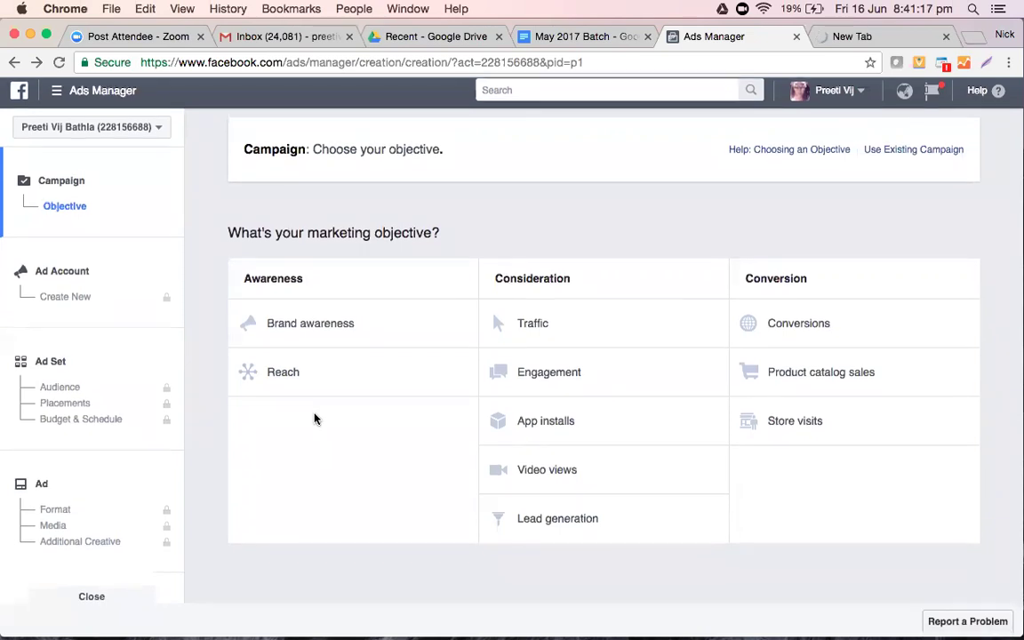
scroll(294, 404, "up", 1)
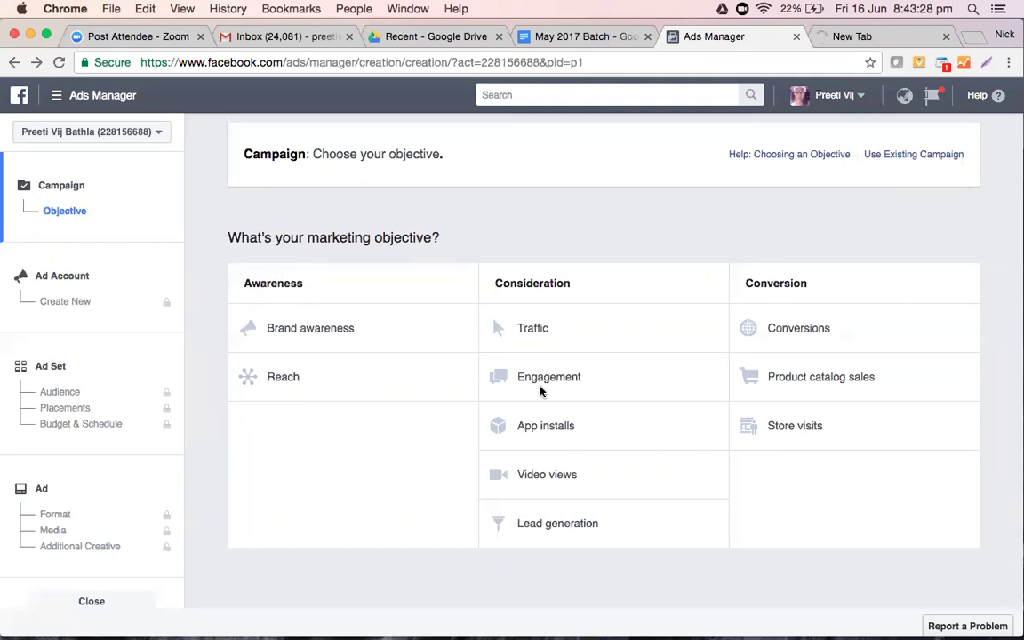
left_click(541, 339)
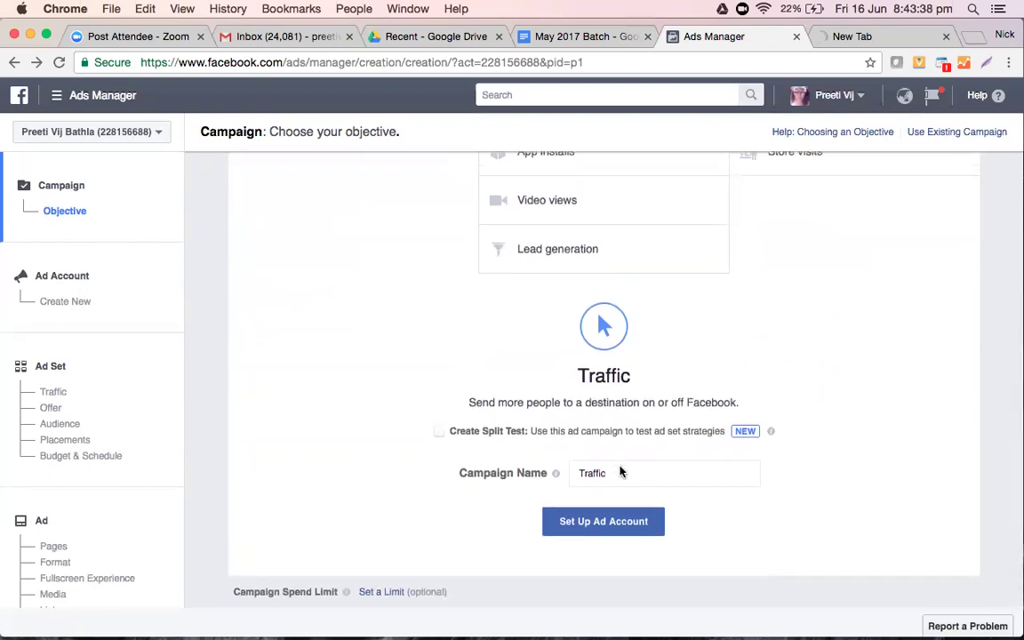
Name the campaign "Facebook Ad to generate Traffic" and proceed to the ad account setup.
left_click(618, 473)
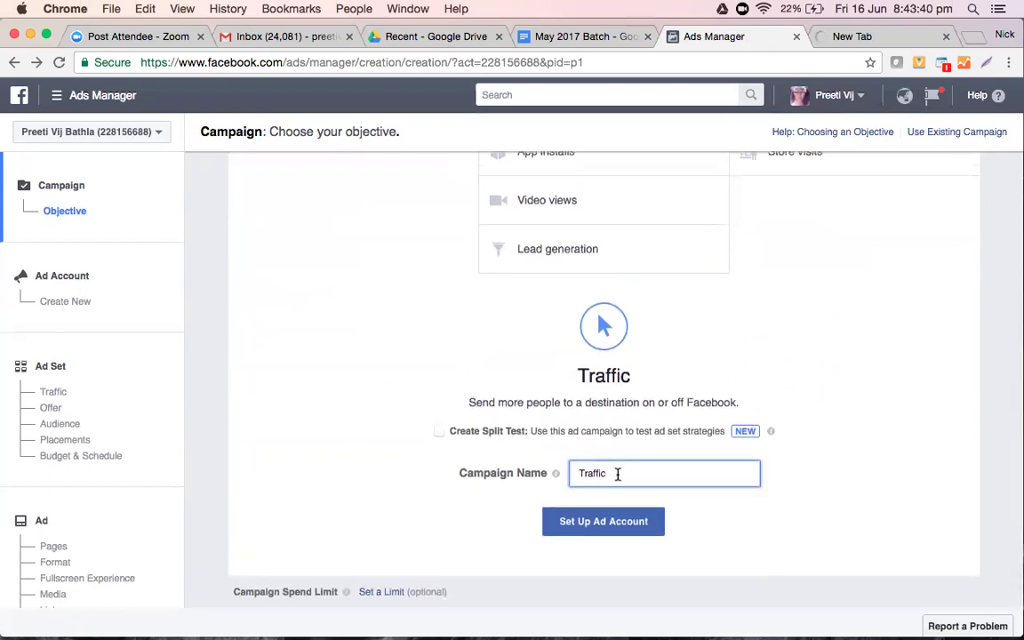
key("BackSpace")
key("BackSpace")
key("BackSpace")
key("BackSpace")
key("BackSpace")
key("BackSpace")
key("BackSpace")
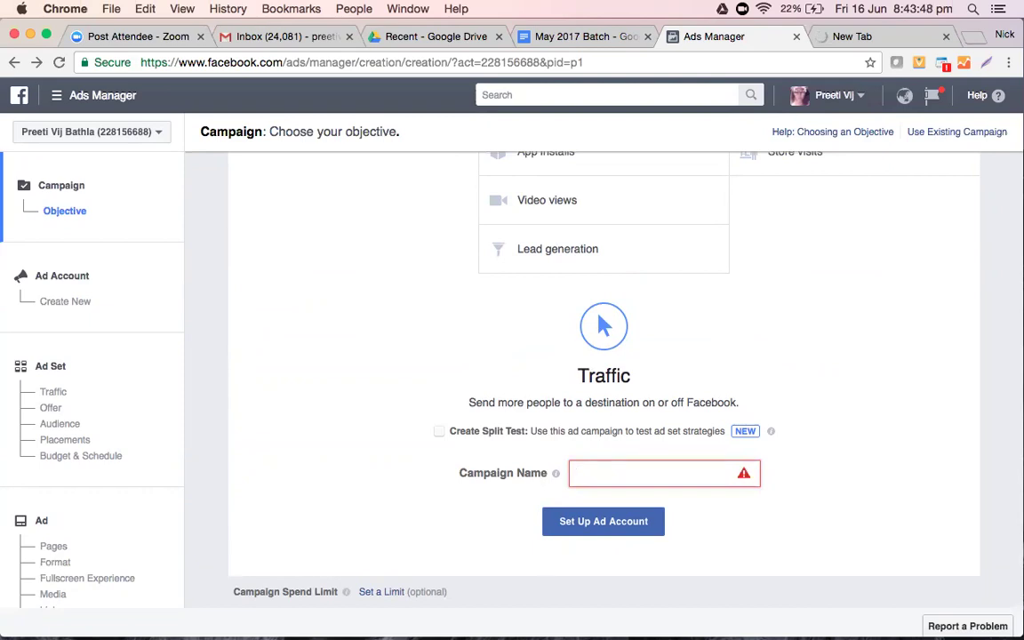
type("Facebook Ad to genbe")
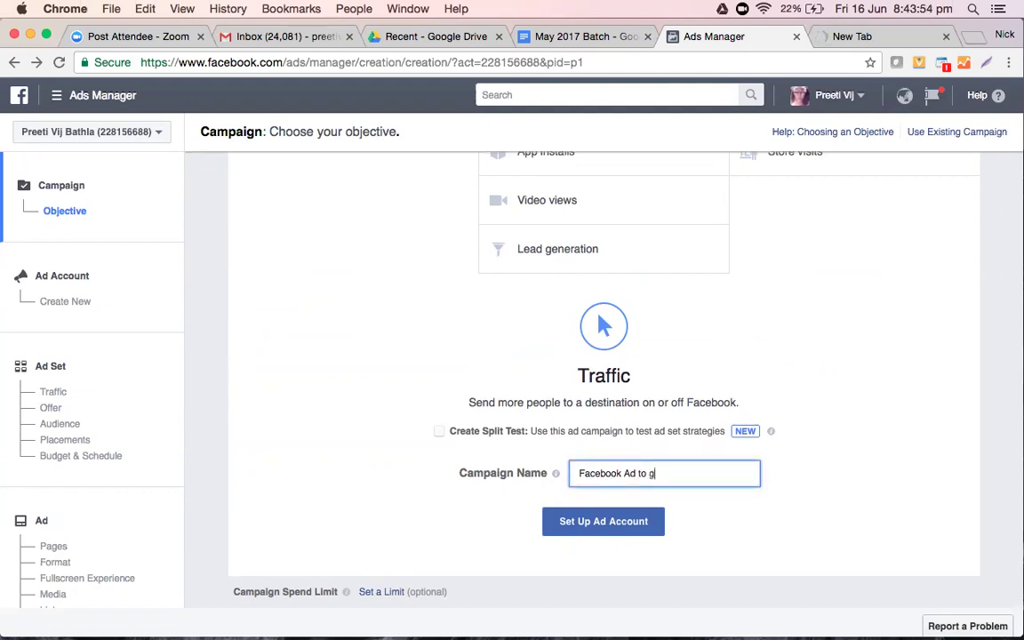
key("BackSpace")
key("BackSpace")
type("erate Traffic")
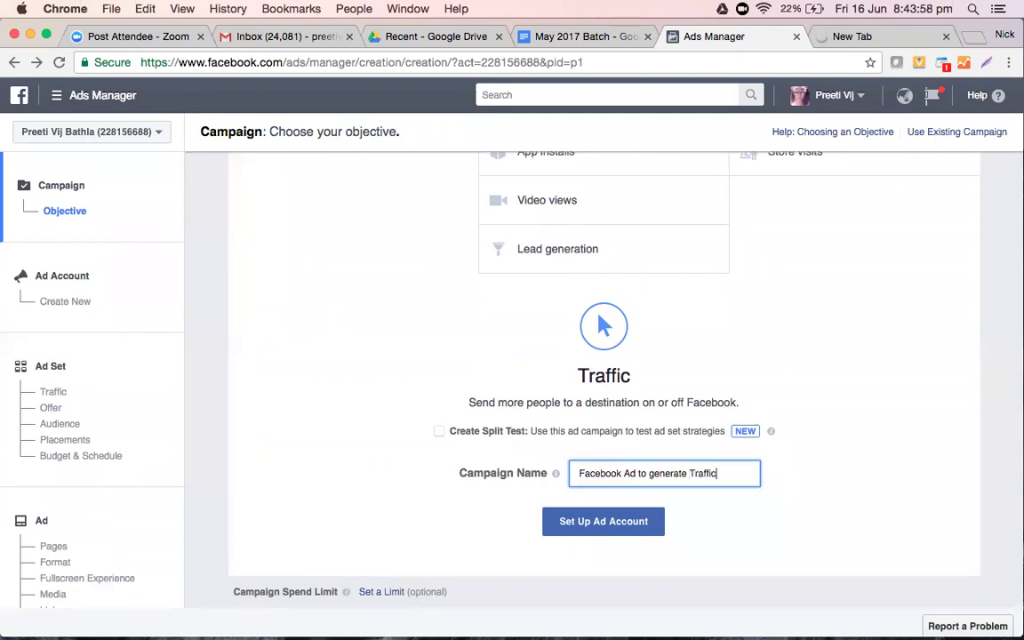
left_click(619, 521)
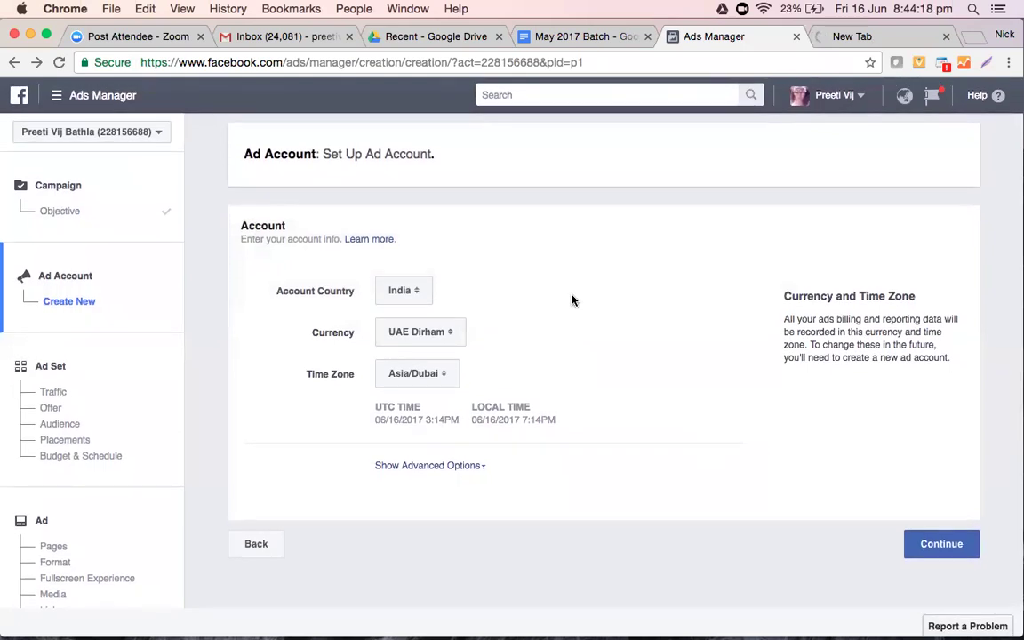
Set the ad account's currency to Indian Rupee.
left_click(404, 333)
scroll(439, 275, "up", 5)
scroll(436, 275, "up", 10)
scroll(436, 276, "down", 6)
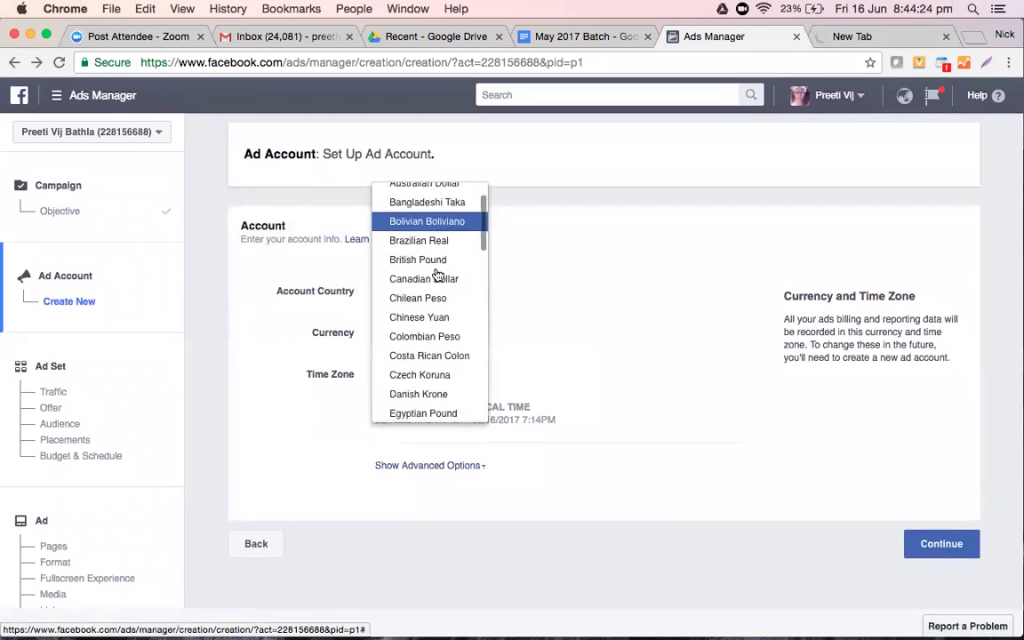
scroll(437, 275, "down", 8)
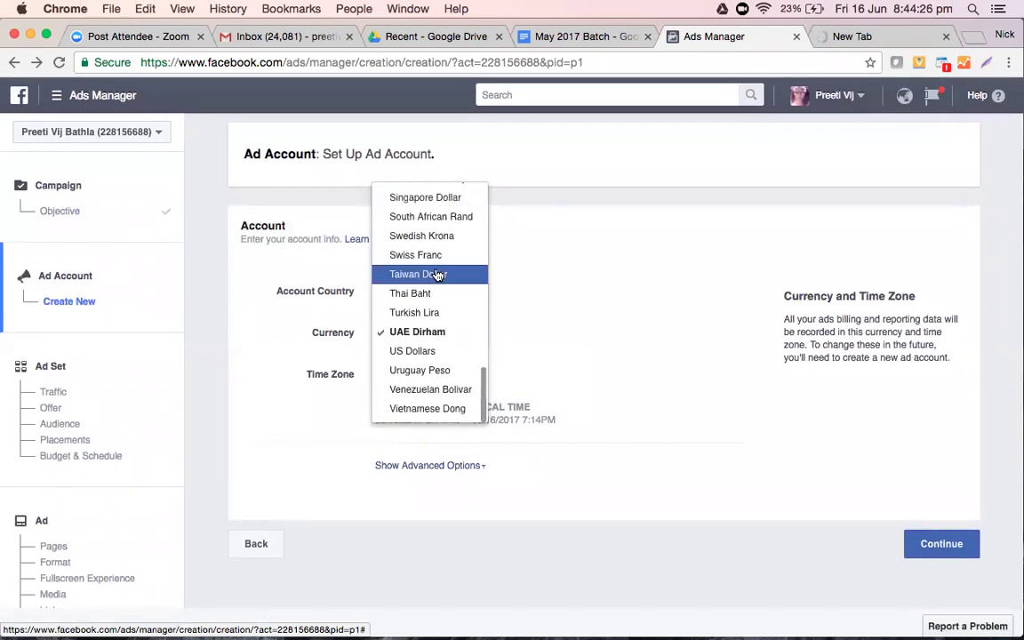
scroll(451, 410, "up", 5)
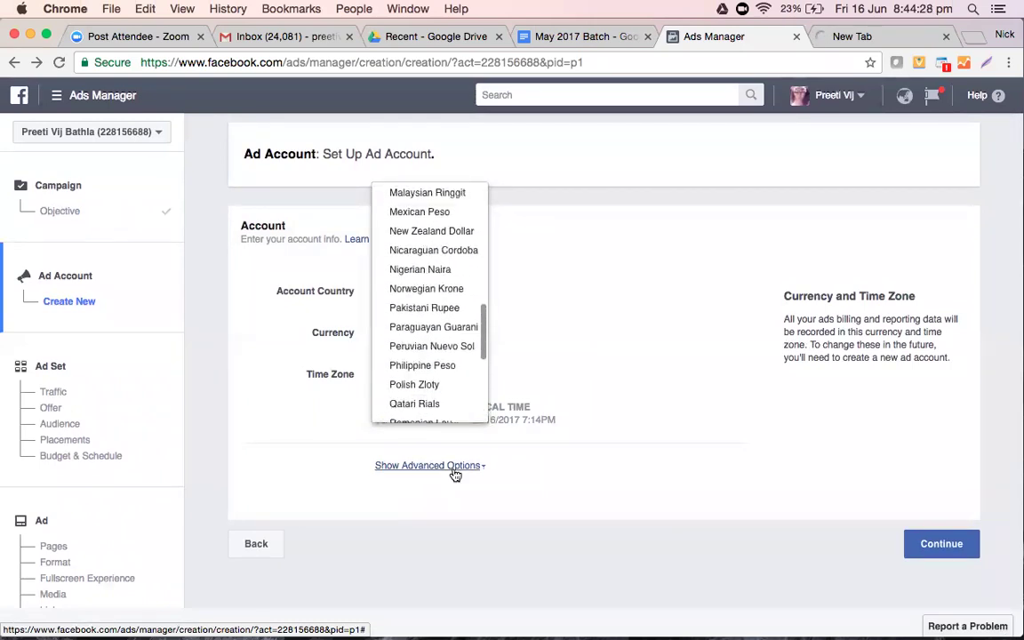
scroll(462, 336, "up", 2)
scroll(463, 331, "up", 2)
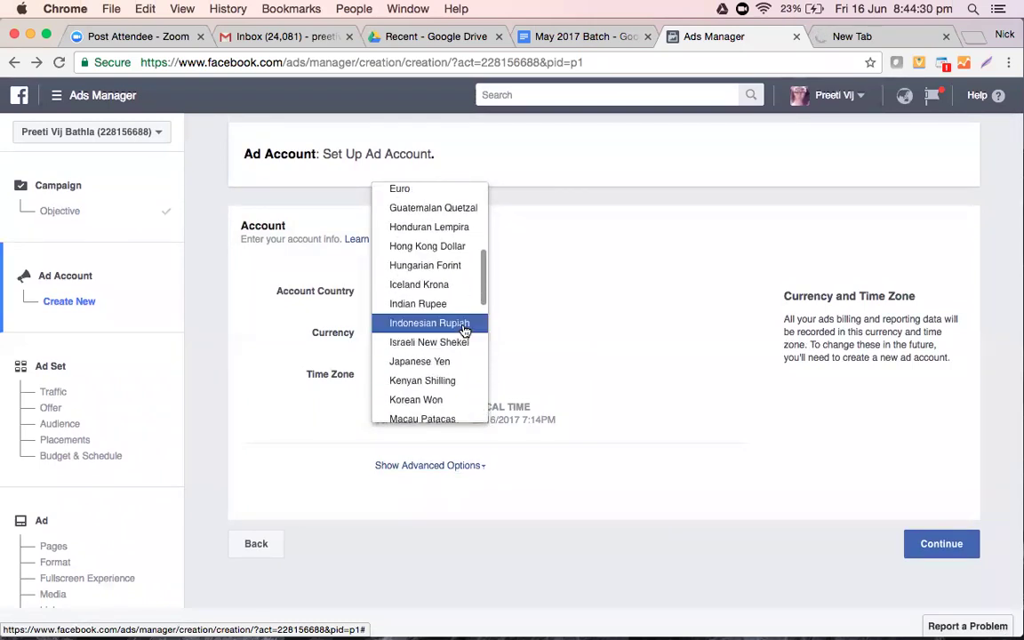
left_click(454, 304)
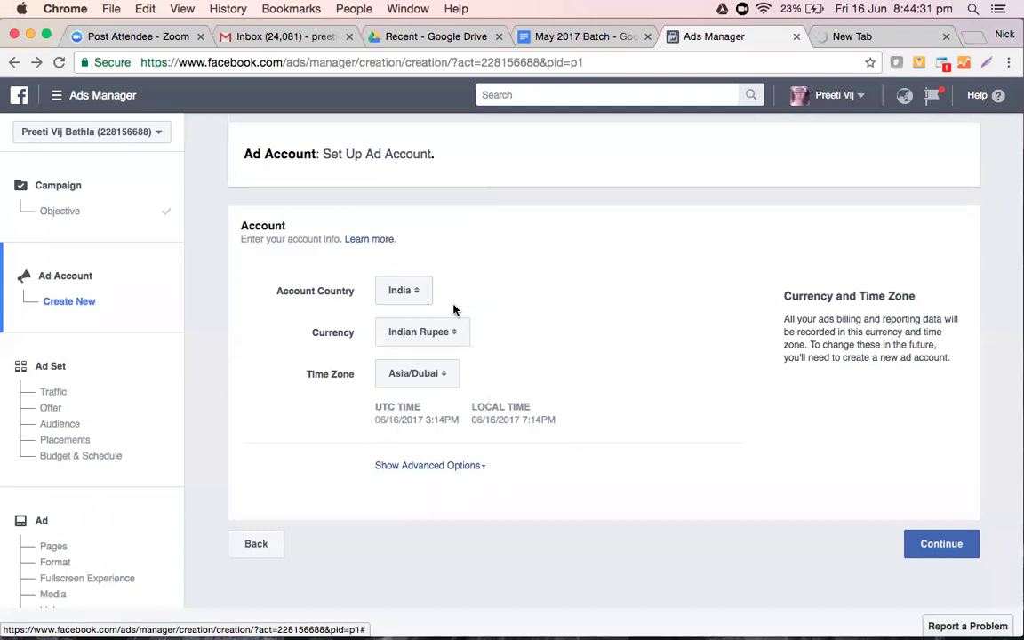
Set the ad account's time zone to Asia/Kolkata and continue to the ad set settings.
left_click(429, 374)
left_click(431, 394)
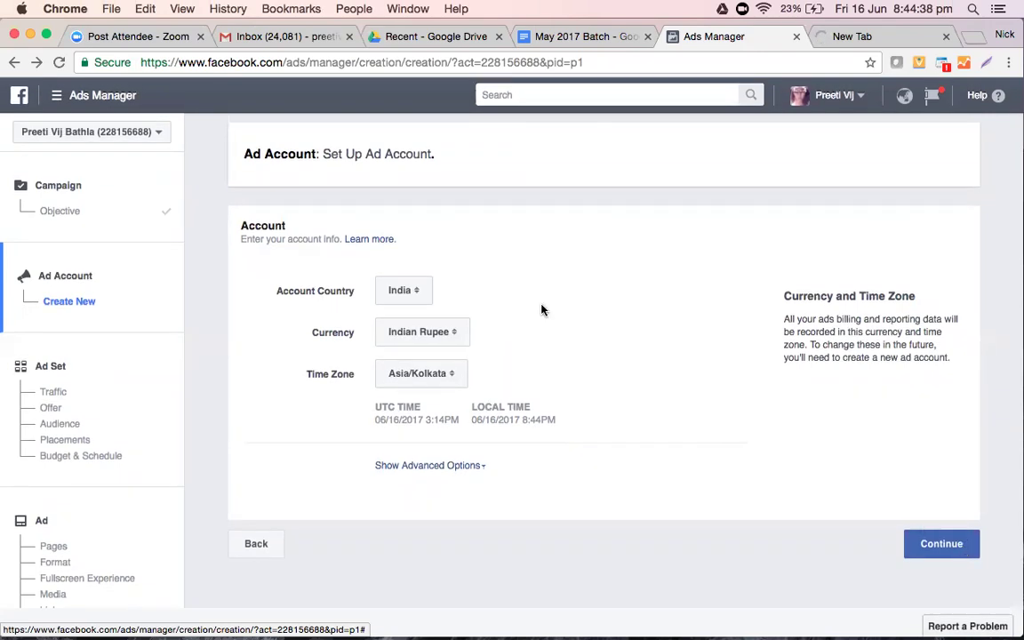
left_click(962, 543)
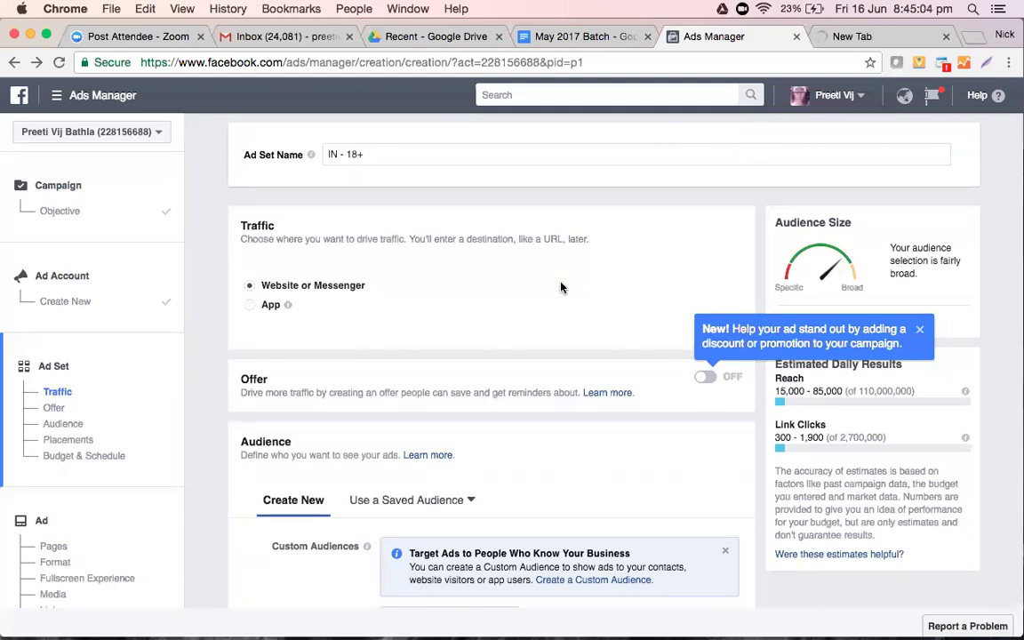
Turn on the offer option for the ad set and start creating an offer for the ABC Pvt. Ltd page.
scroll(435, 349, "down", 3)
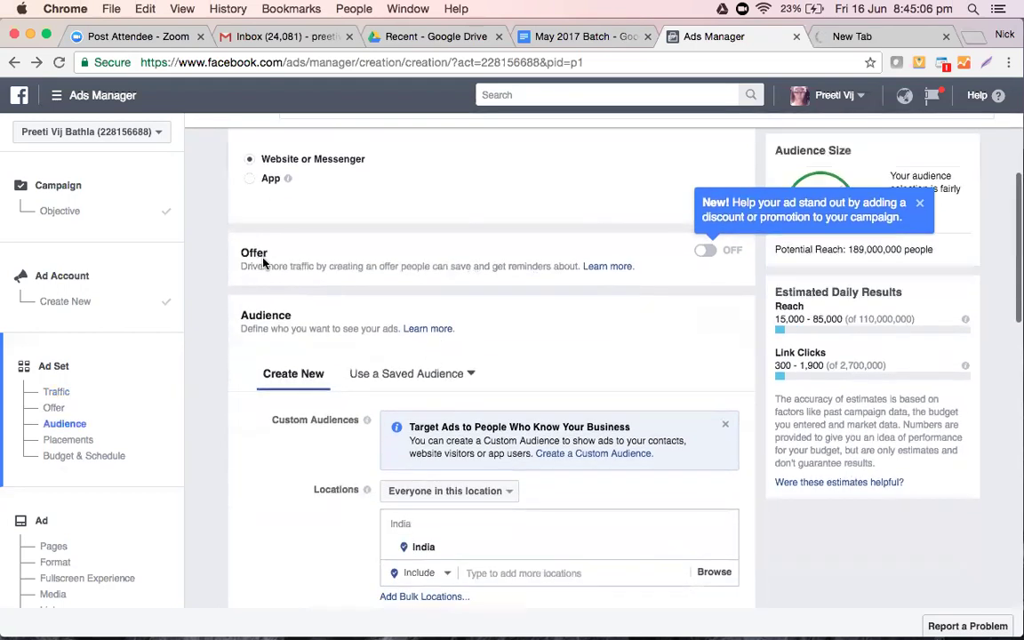
scroll(266, 259, "down", 2)
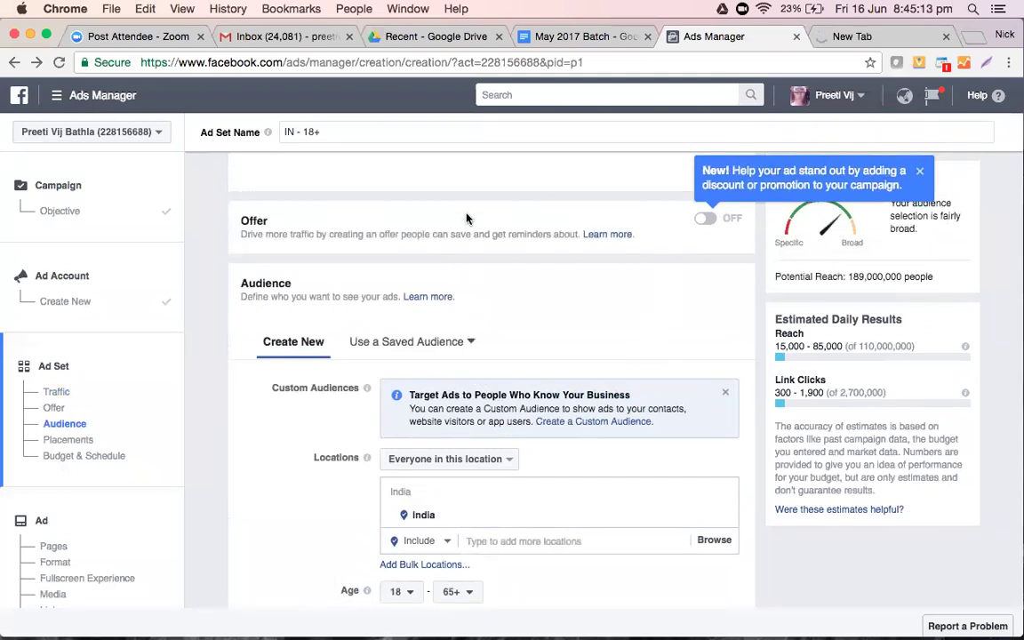
left_click(706, 221)
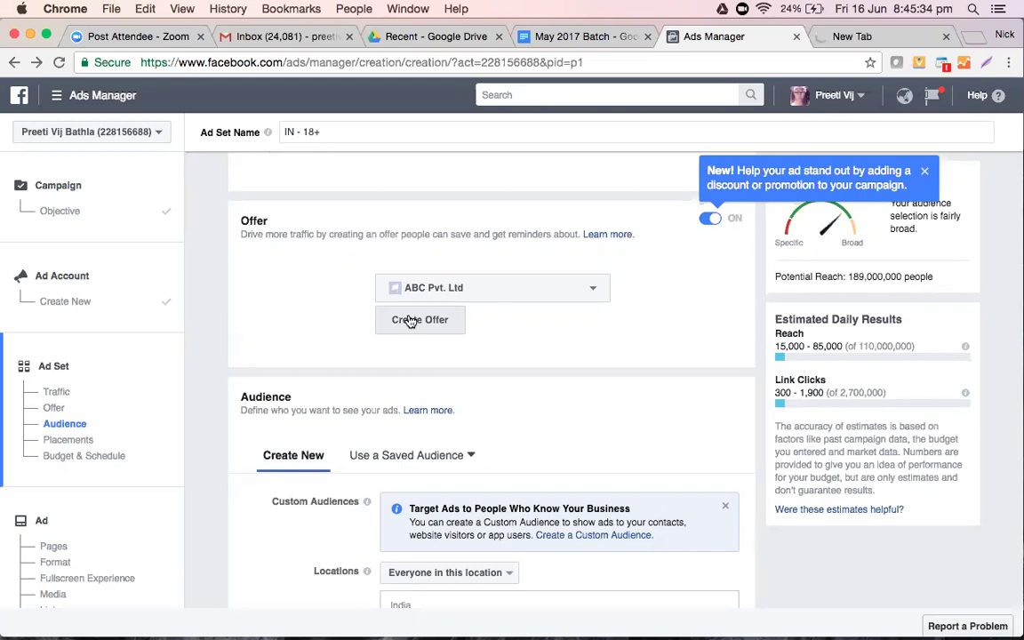
left_click(413, 320)
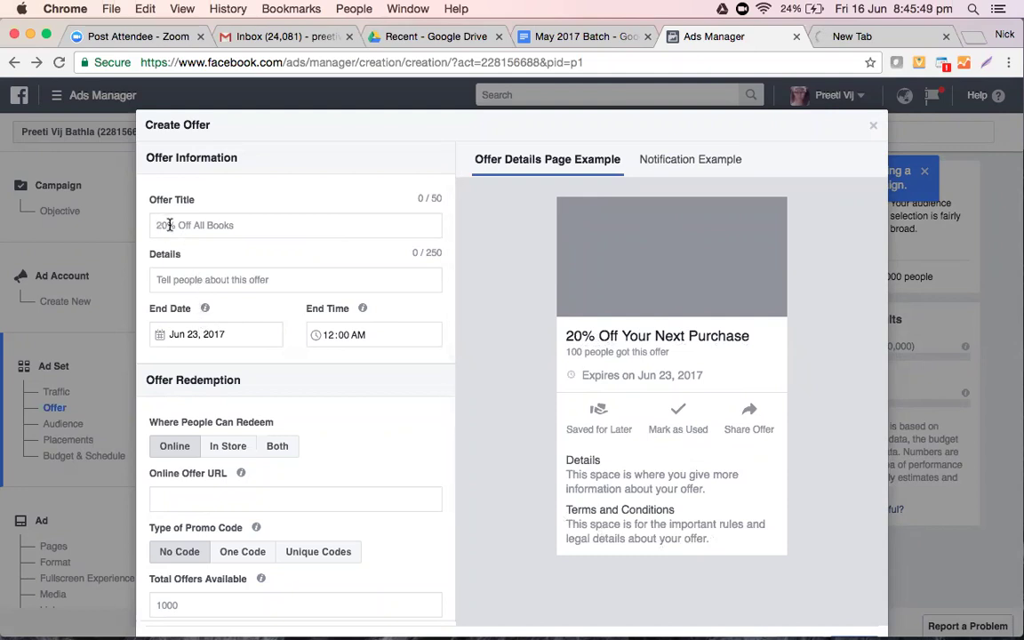
Enter "Buy 1 Get 1 Free" as the offer title.
left_click(258, 230)
type("Buy ")
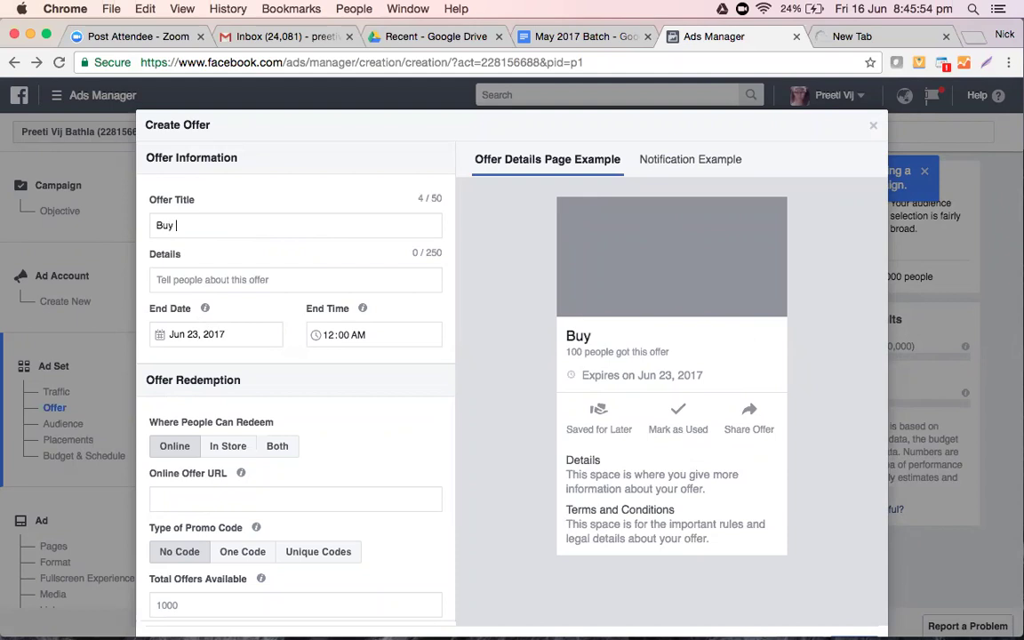
type("1 Get 1 Free")
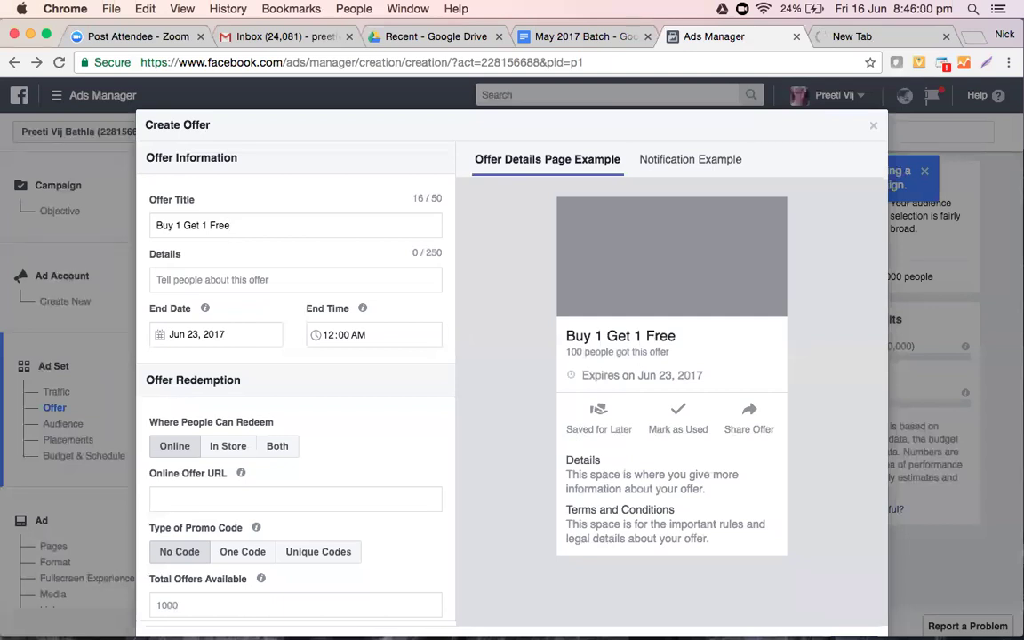
Set the offer's end date to Jun 23, 2017.
left_click(204, 333)
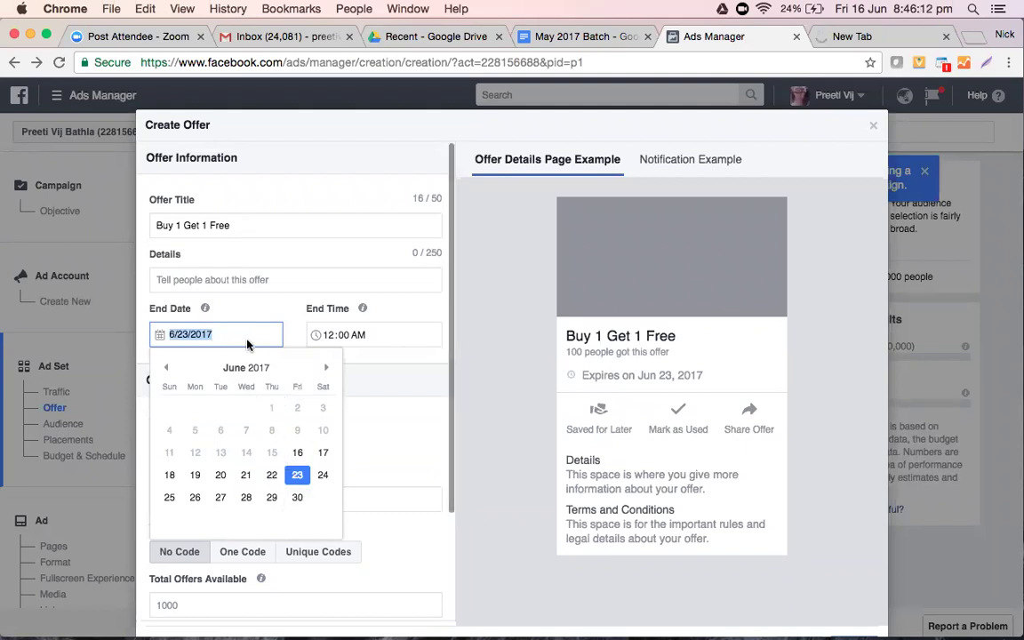
left_click(303, 482)
left_click(353, 443)
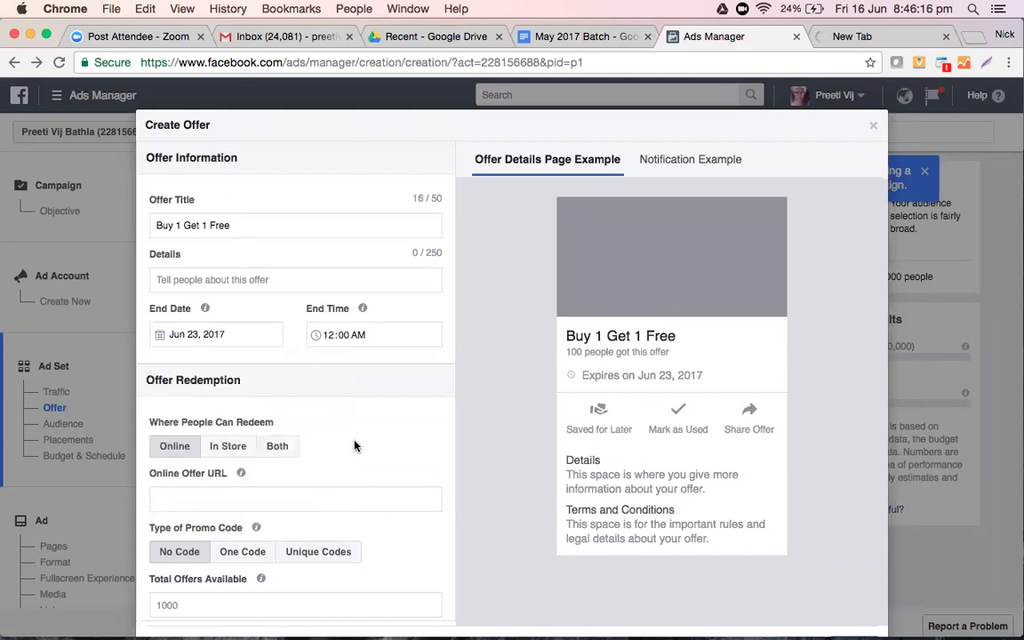
scroll(377, 406, "down", 3)
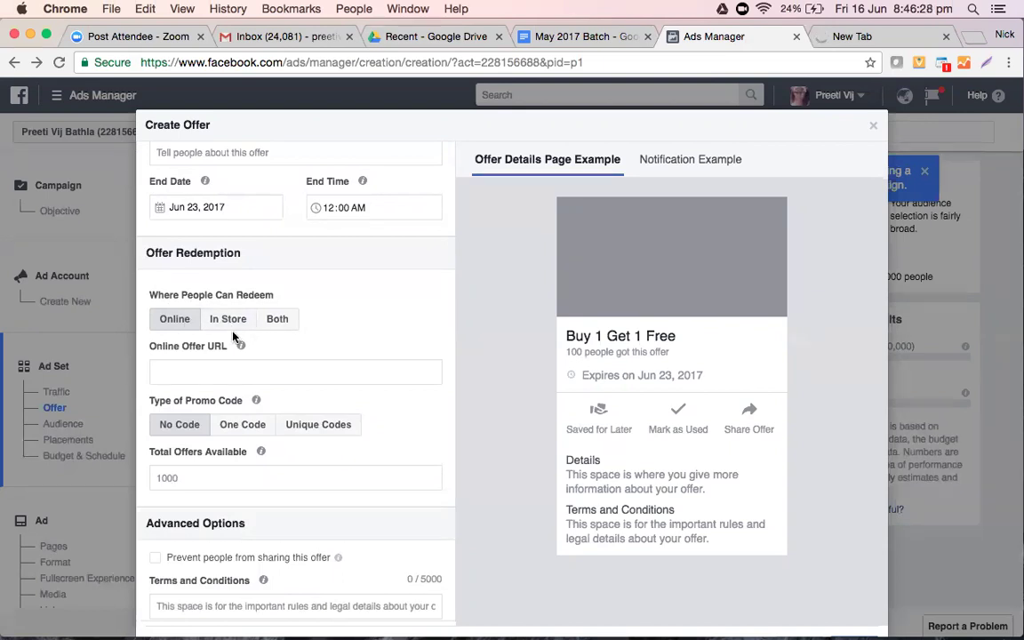
left_click(184, 365)
scroll(213, 367, "down", 1)
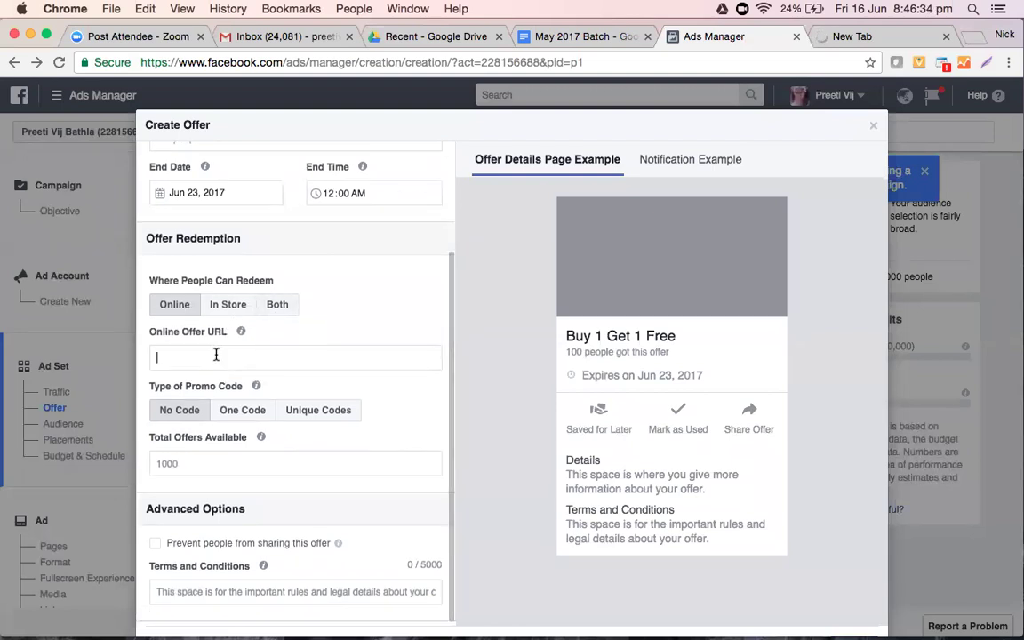
type("ht")
key("BackSpace")
key("BackSpace")
type("ww")
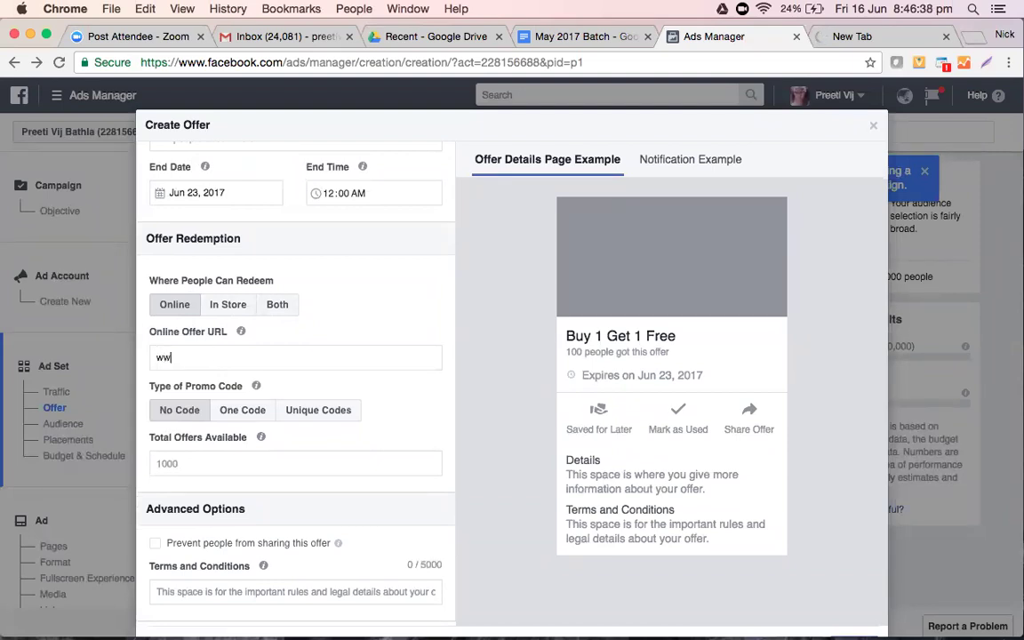
type("w.dmpaathshala.com")
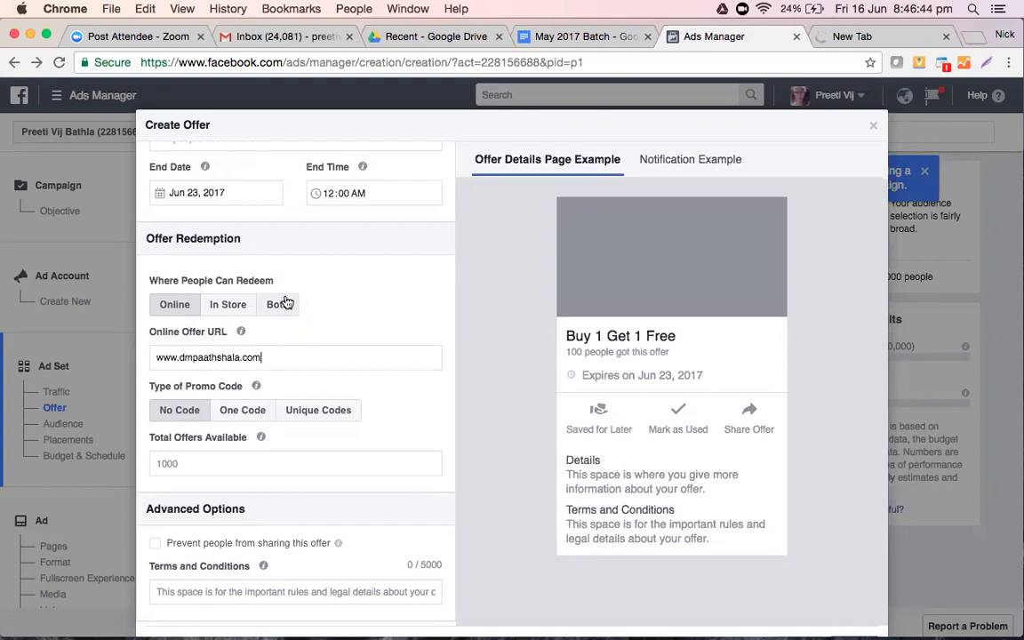
scroll(284, 300, "up", 1)
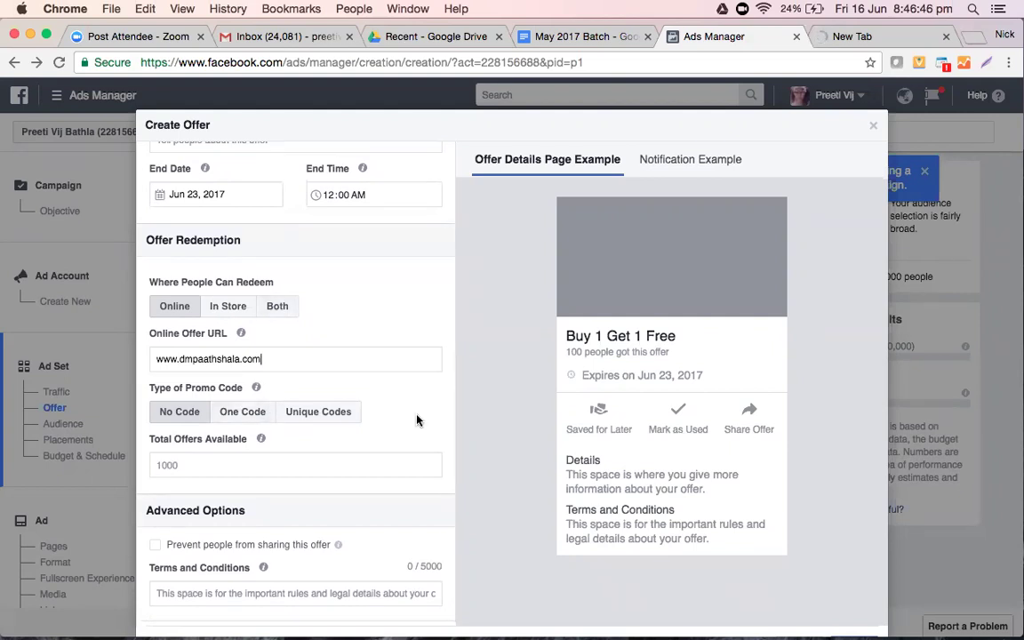
Try the One Code promo type, return it to No Code, and set the total offers available to 20.
left_click(254, 415)
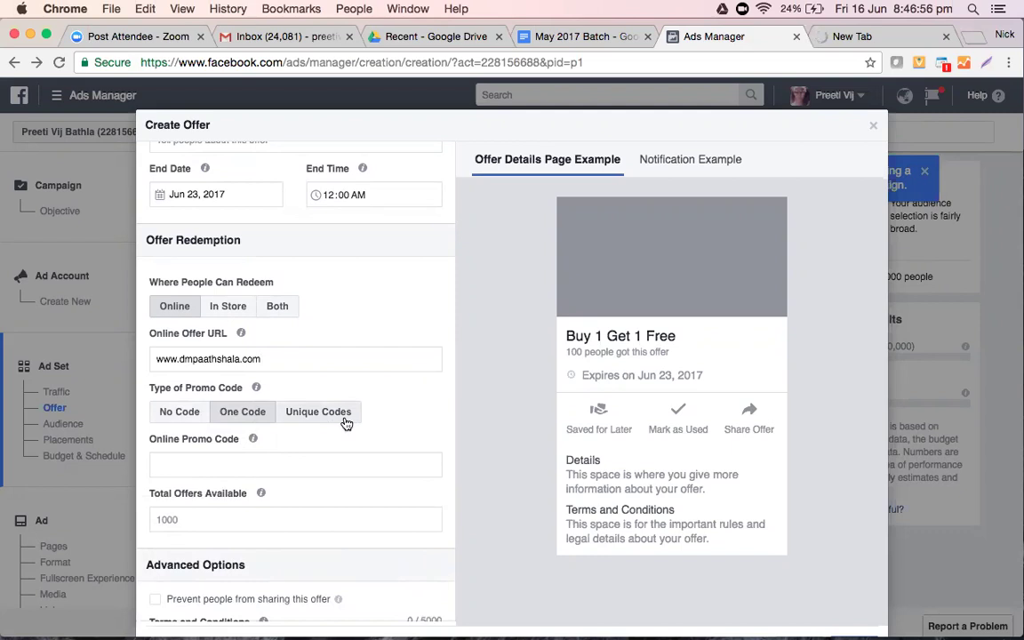
left_click(197, 419)
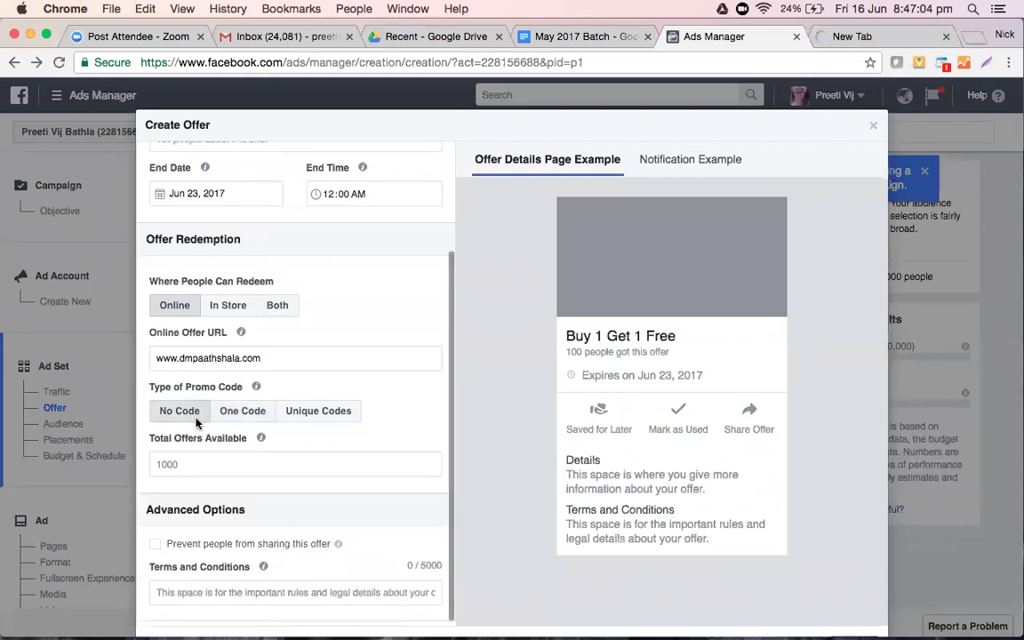
left_click(196, 463)
type("20")
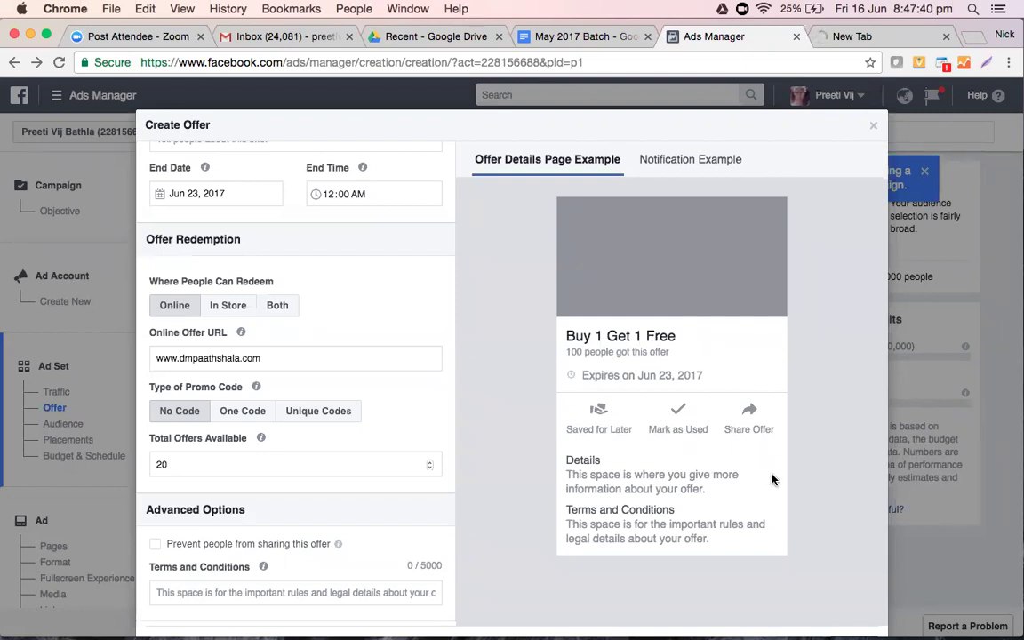
Turn the option that prevents people from sharing the offer on and back off.
scroll(502, 437, "down", 2)
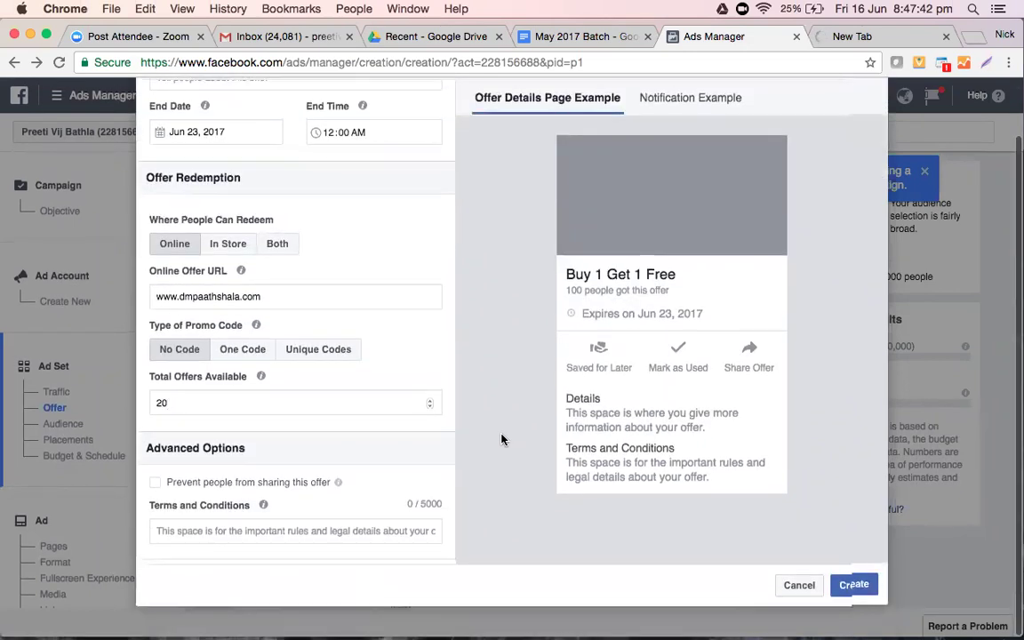
left_click(156, 482)
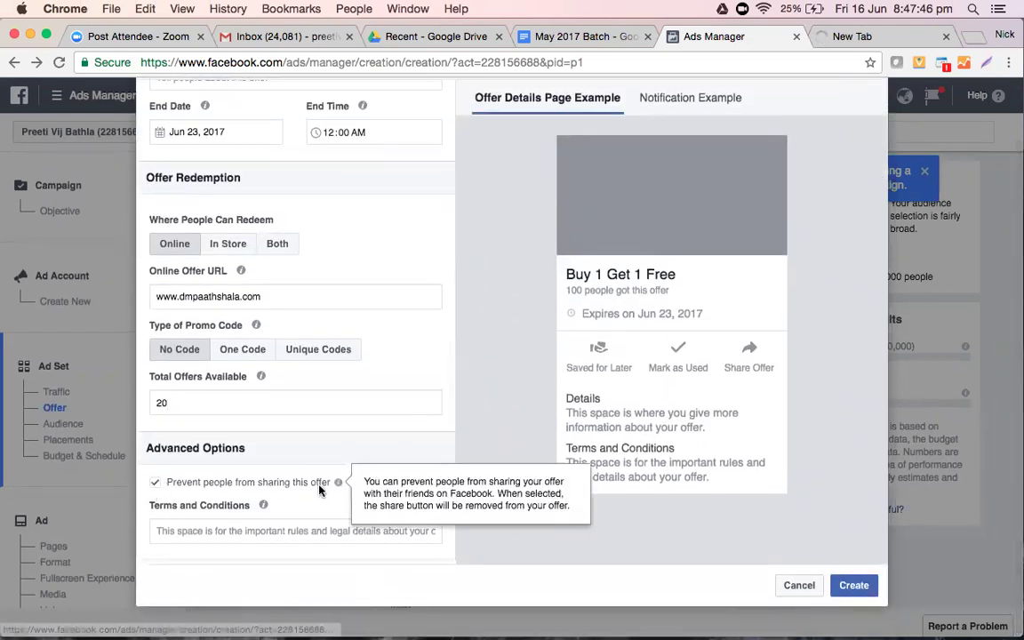
left_click(156, 482)
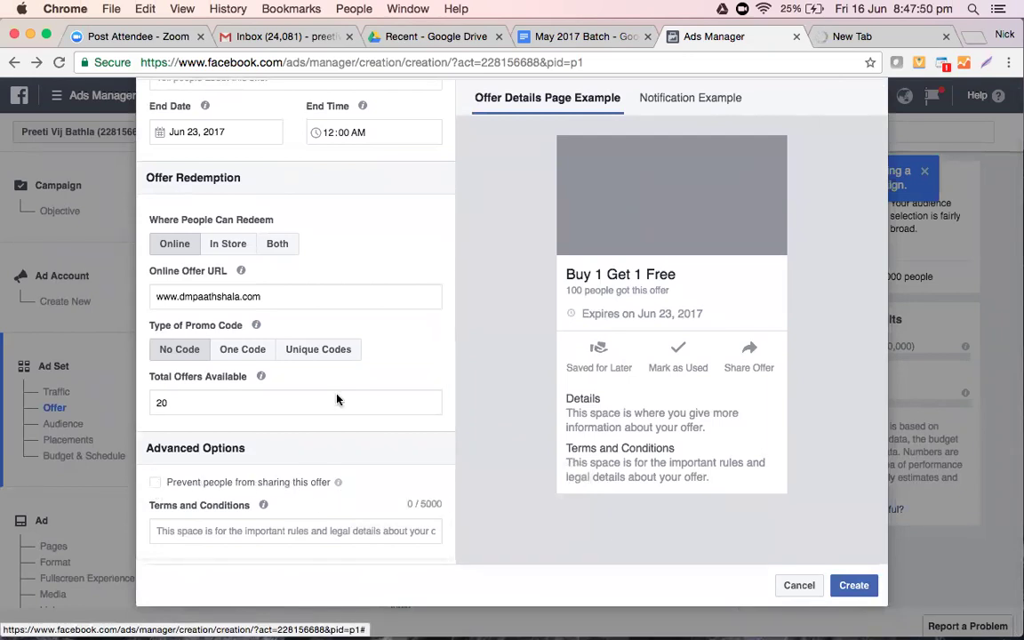
scroll(346, 355, "up", 2)
scroll(365, 367, "down", 2)
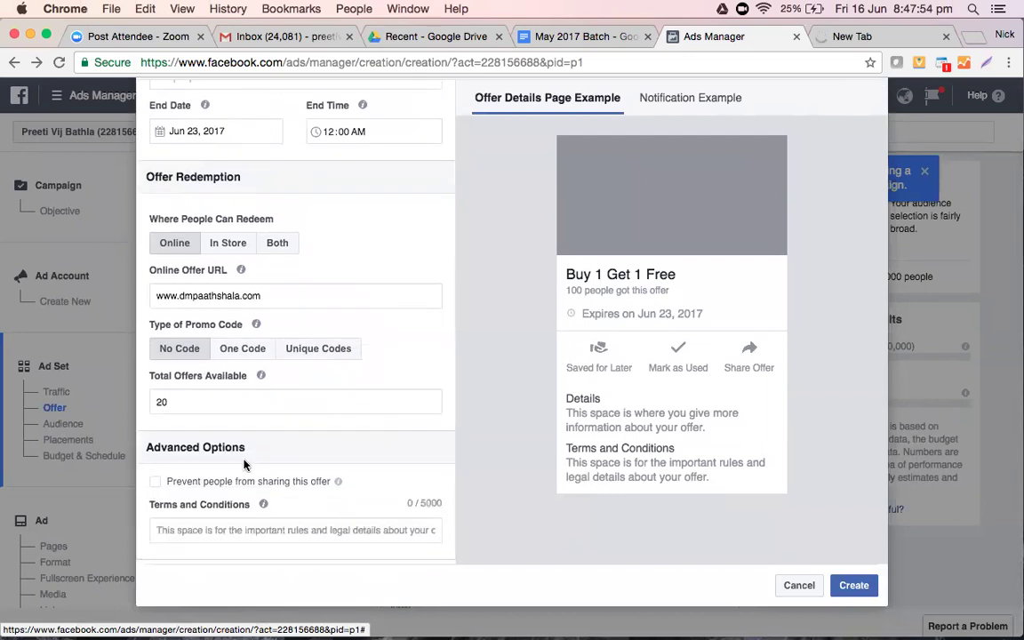
left_click(189, 530)
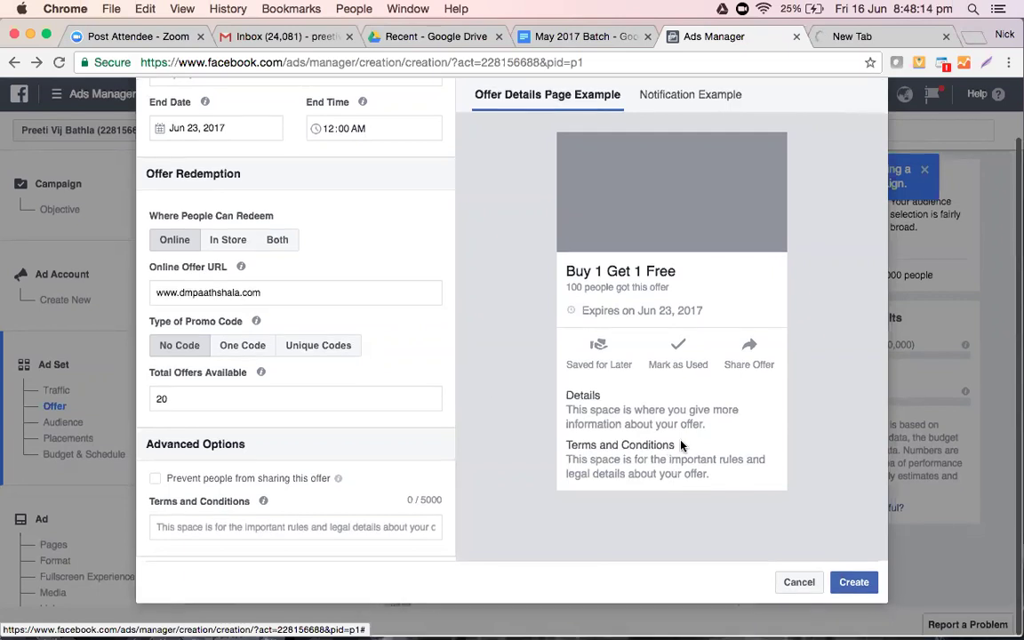
Look over the offer's information and redemption settings, and cancel creating the offer.
scroll(622, 436, "up", 1)
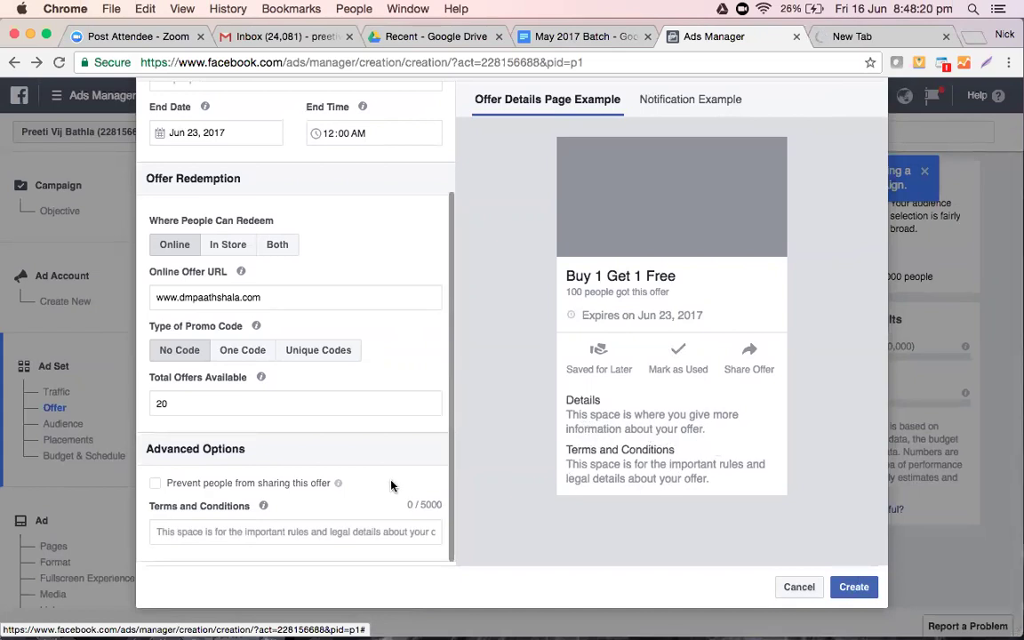
scroll(391, 485, "up", 4)
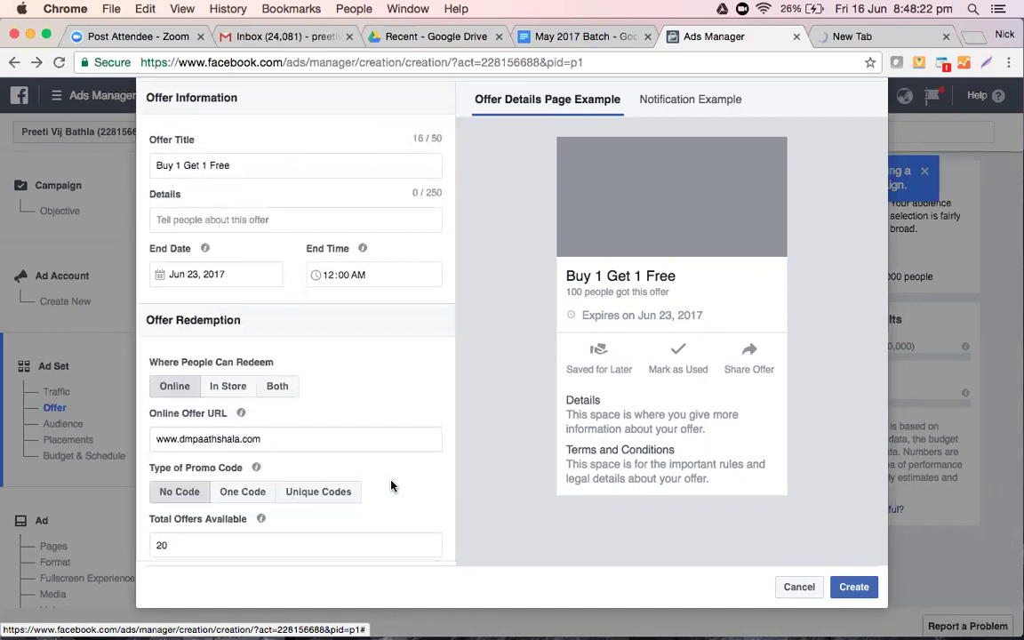
scroll(391, 485, "down", 4)
scroll(391, 485, "up", 4)
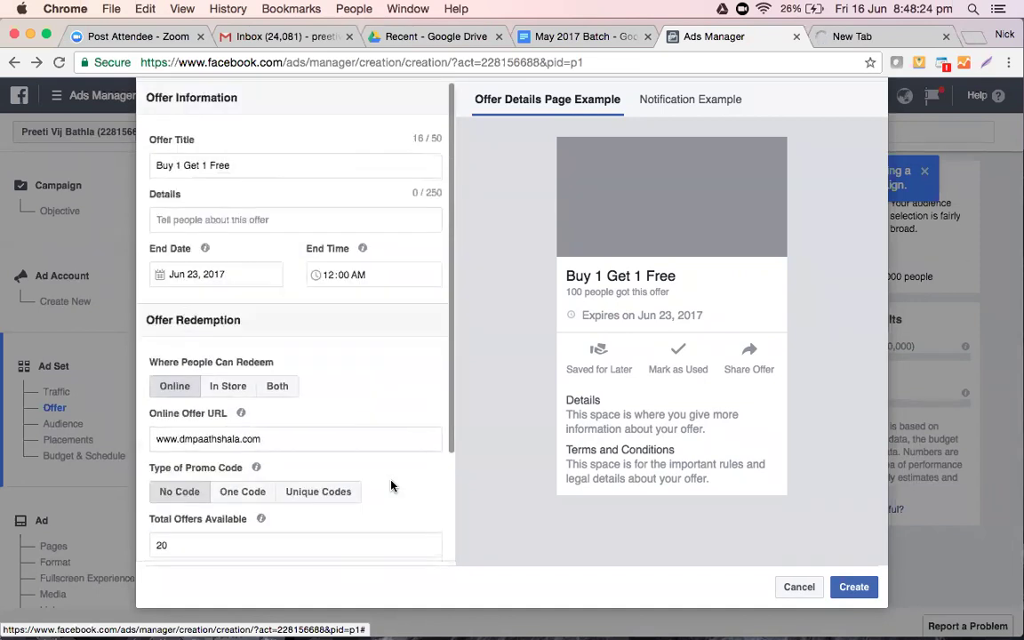
scroll(392, 485, "down", 4)
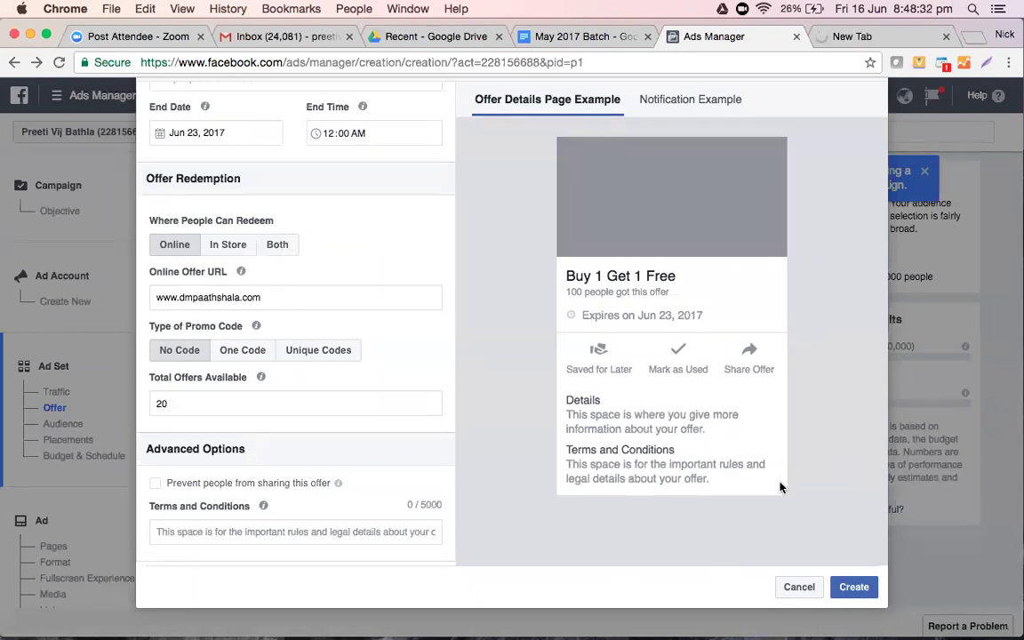
left_click(797, 590)
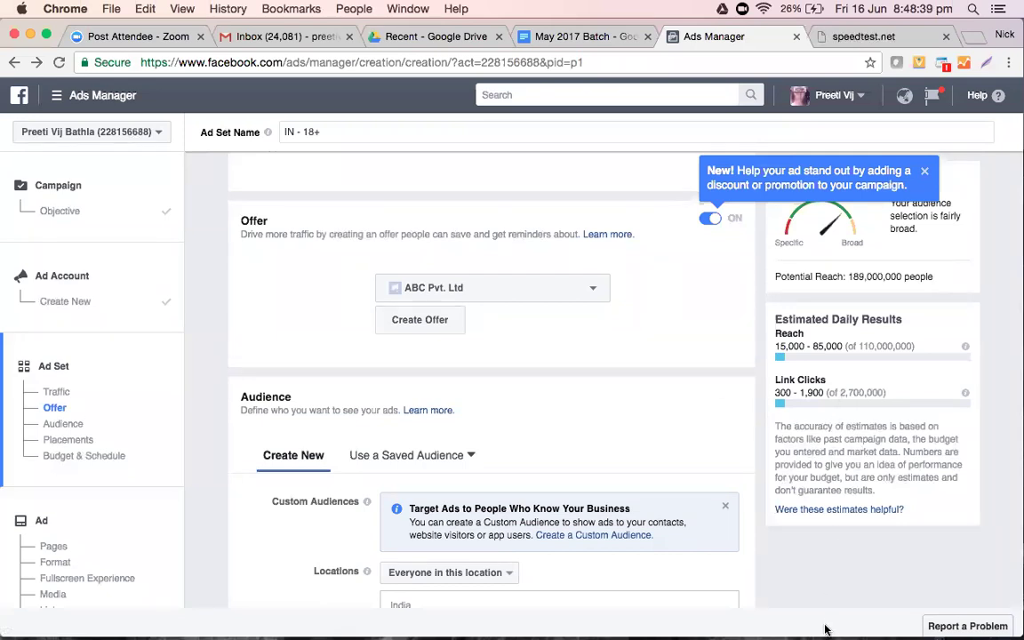
Start creating a custom audience for the ad set, using a customer file as the source.
scroll(720, 434, "down", 5)
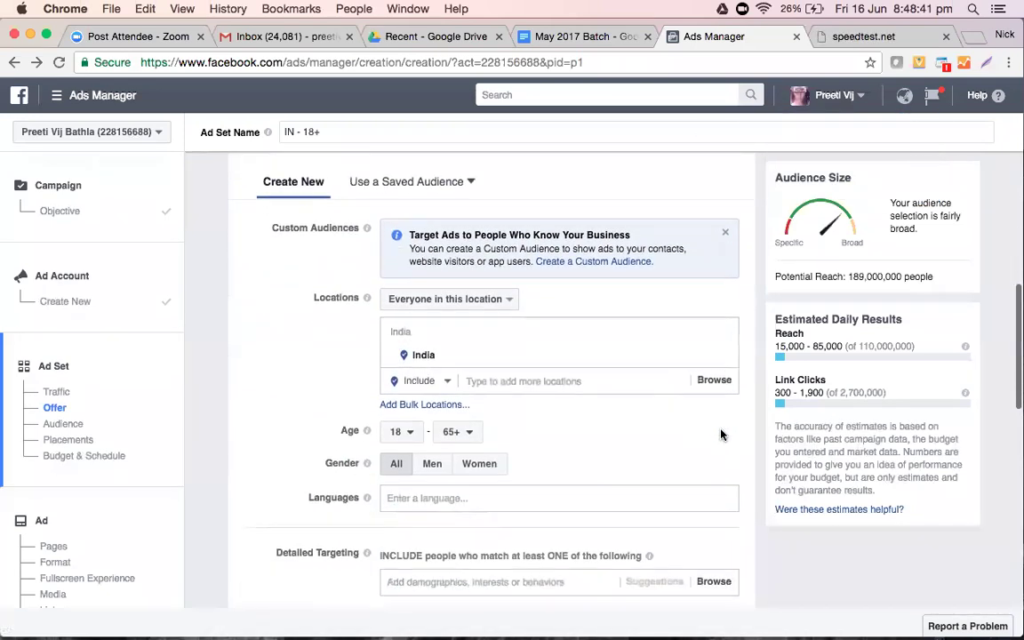
scroll(721, 434, "up", 1)
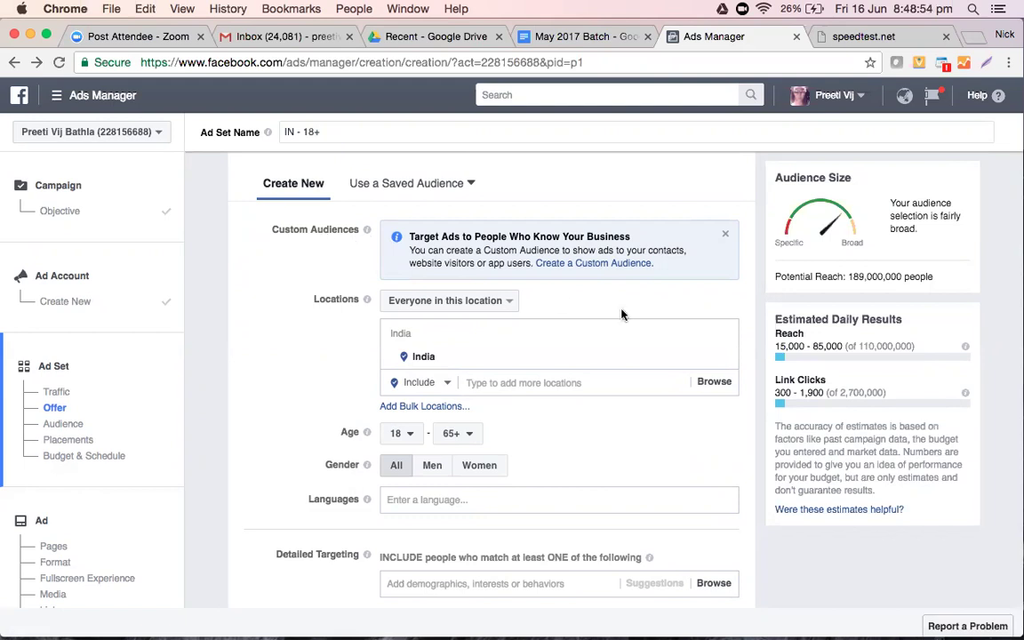
left_click(603, 264)
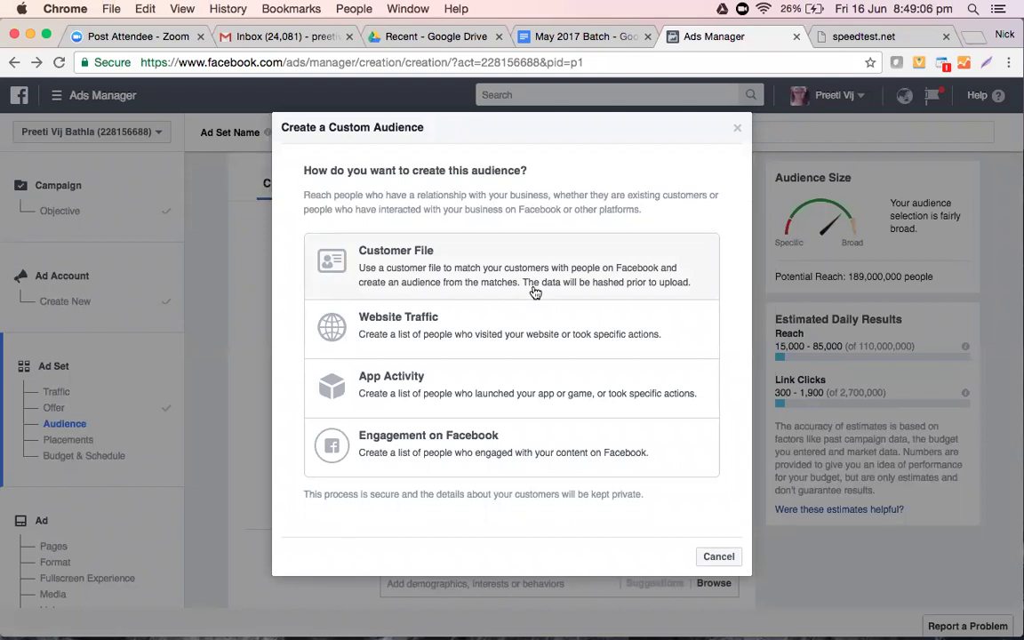
left_click(535, 292)
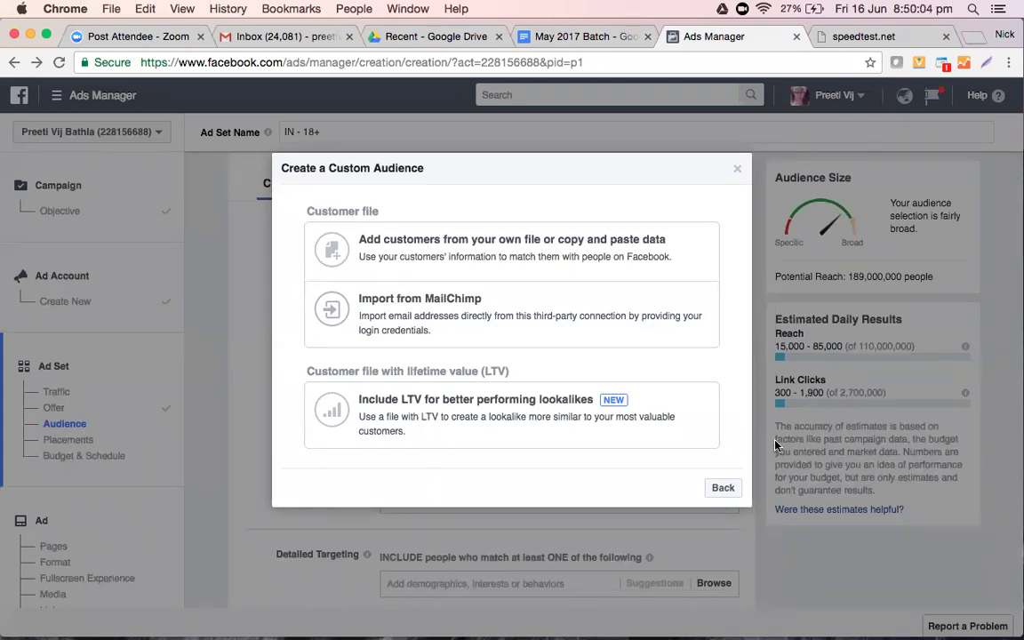
Switch to the May 2017 Batch document in Google Docs and add the line "Facebook Advertisement" followed by numbered item "Create An Ad".
left_click(562, 39)
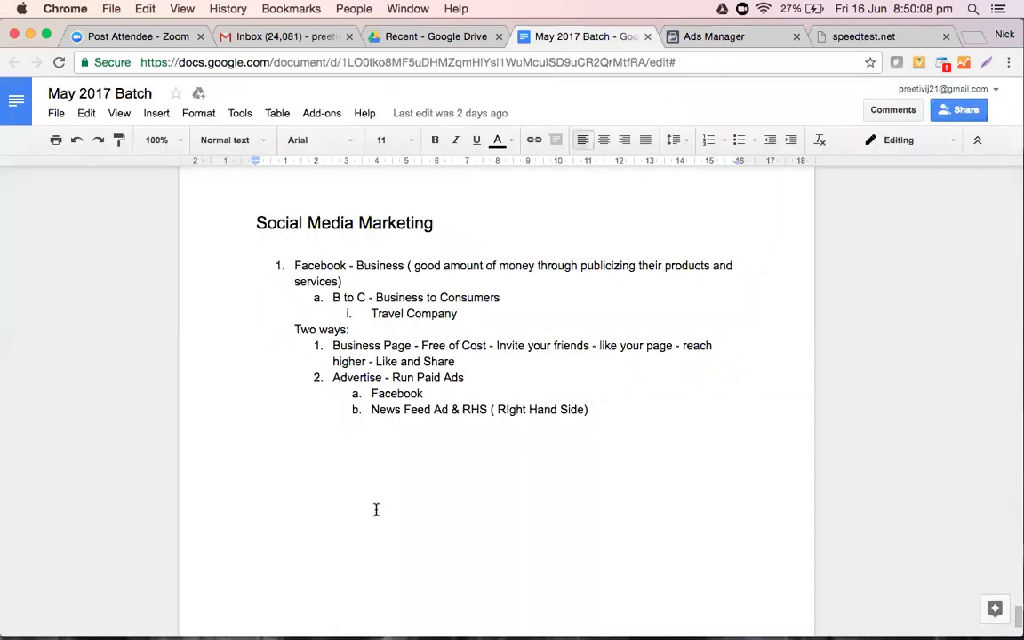
type("Faceb")
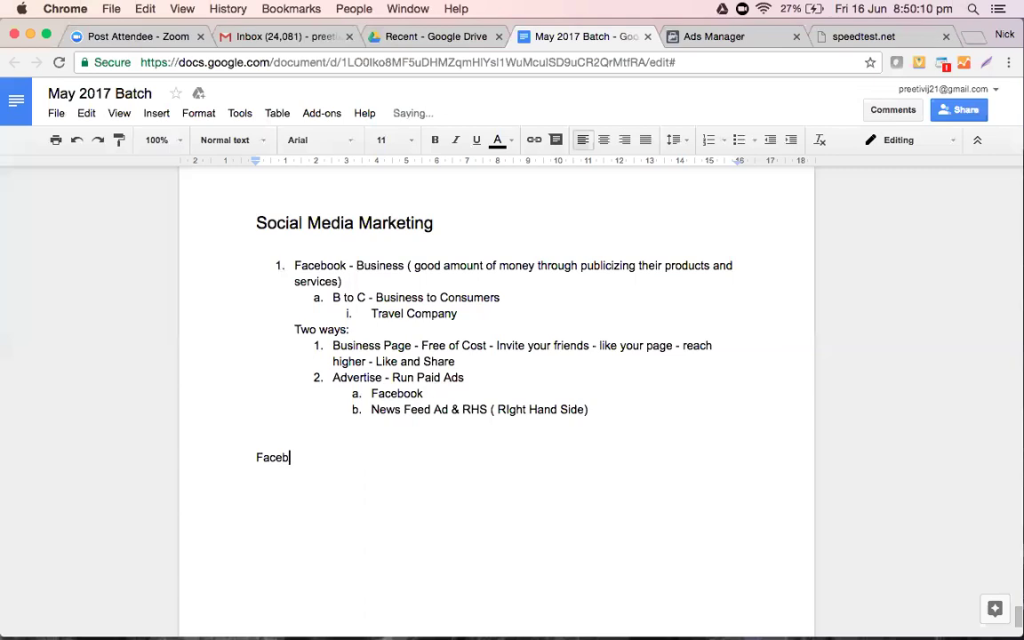
type("ook Advertisement")
key("Return")
key("Return")
type("1. Create ")
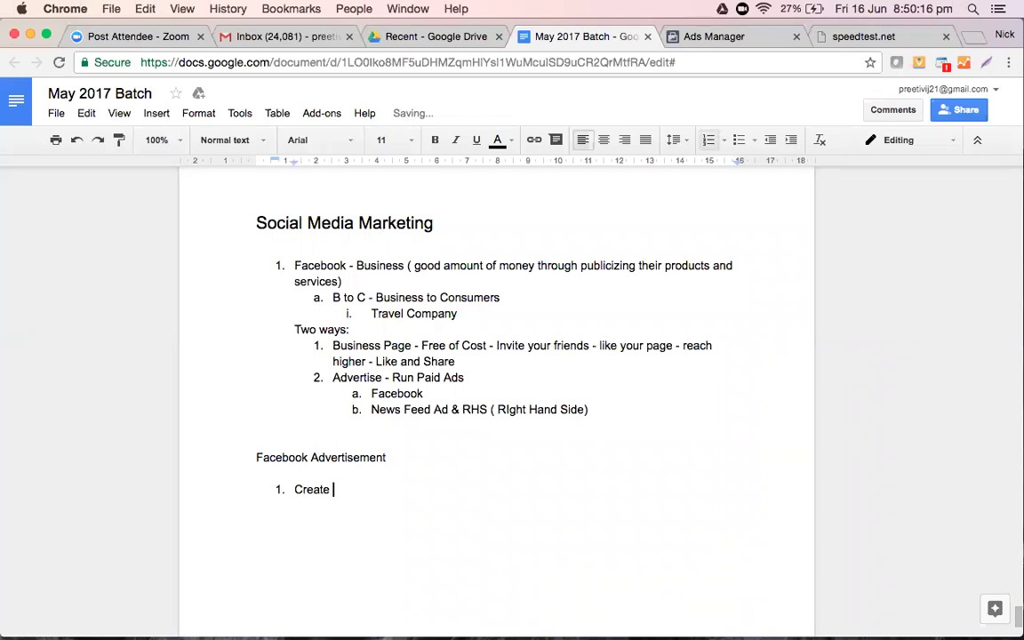
type("An Ad")
Add the sub-items "Objective of your Campaign -" and "Account Details" under "Create An Ad".
key("Return")
key("Tab")
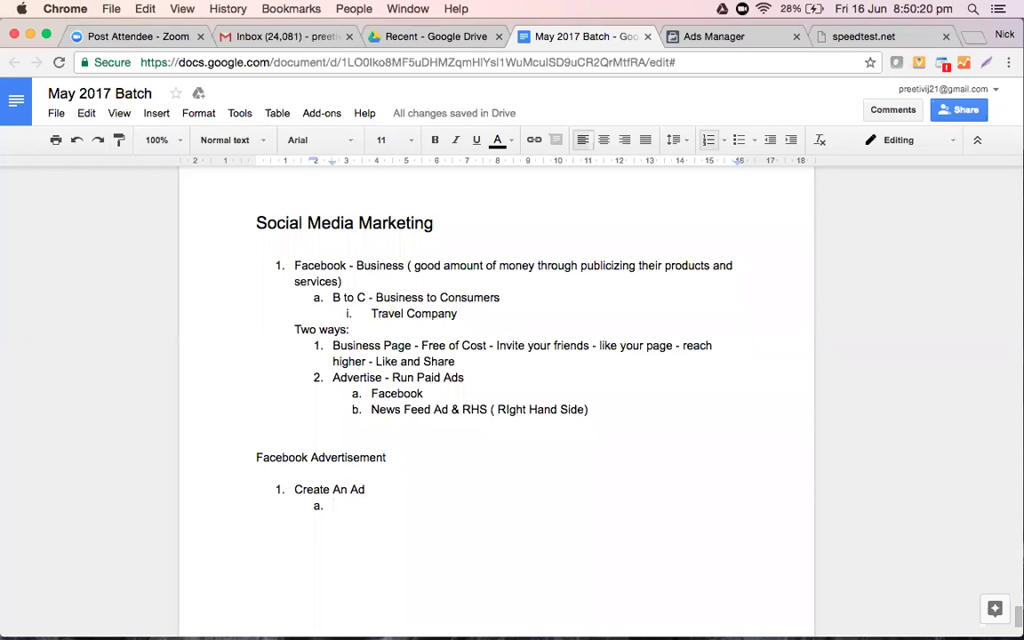
type("Ob")
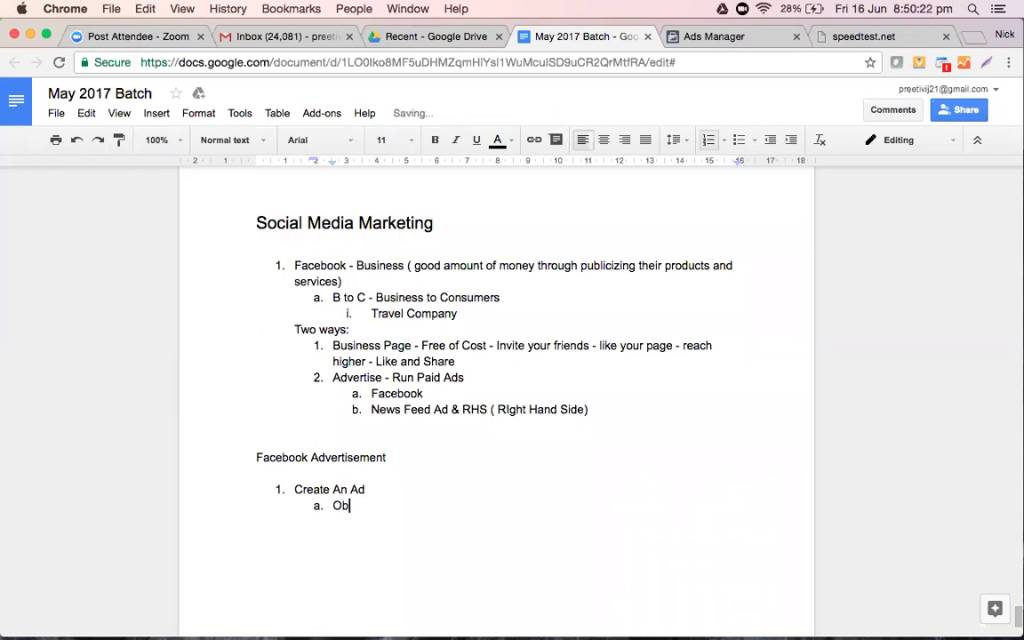
type("jective of your Campai")
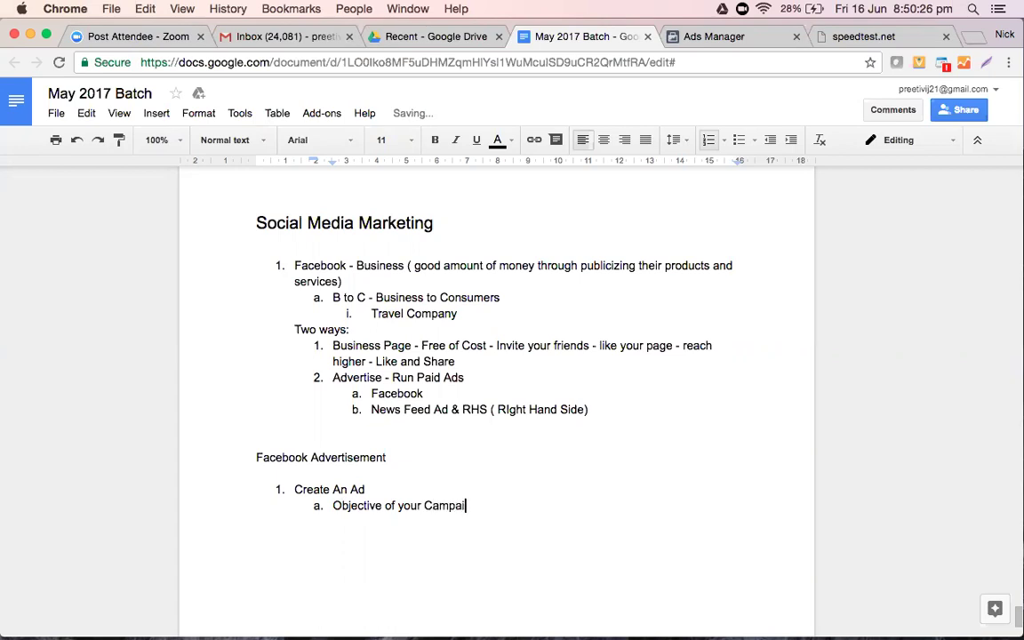
type("gn -")
key("Return")
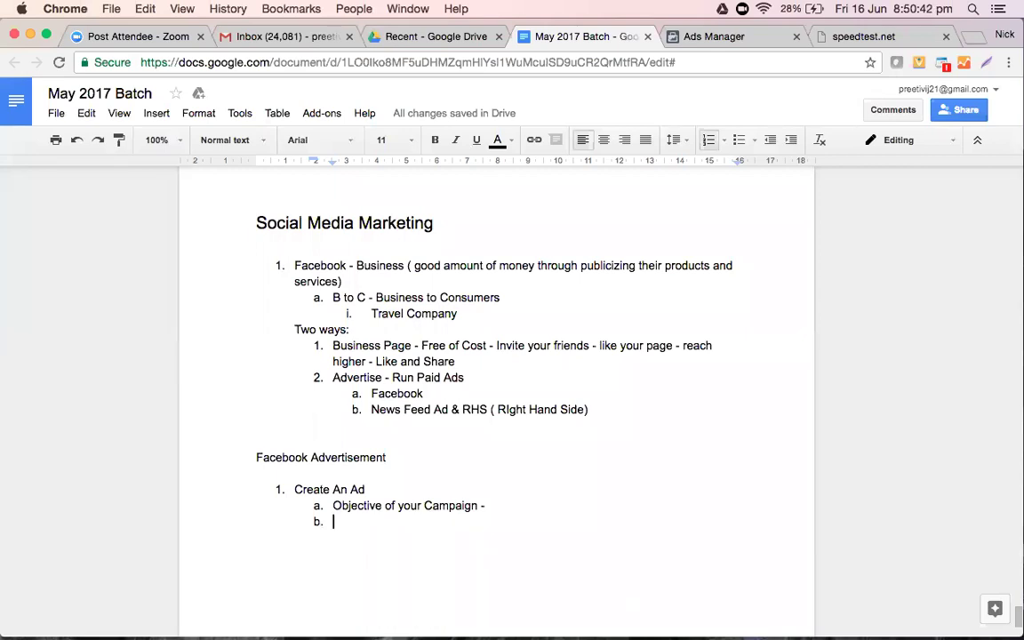
type("Account ")
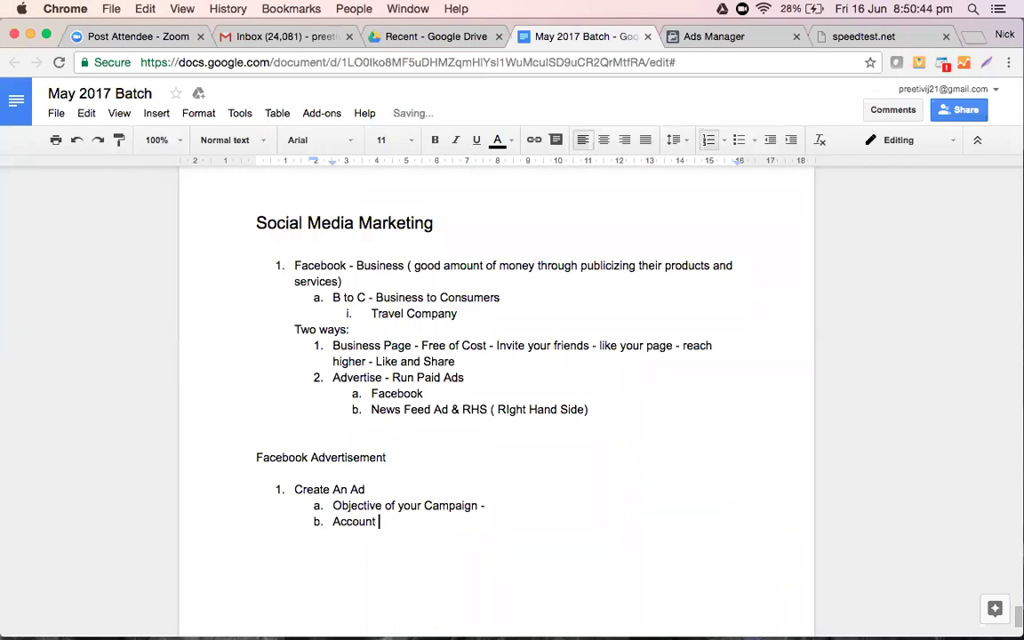
type("Details")
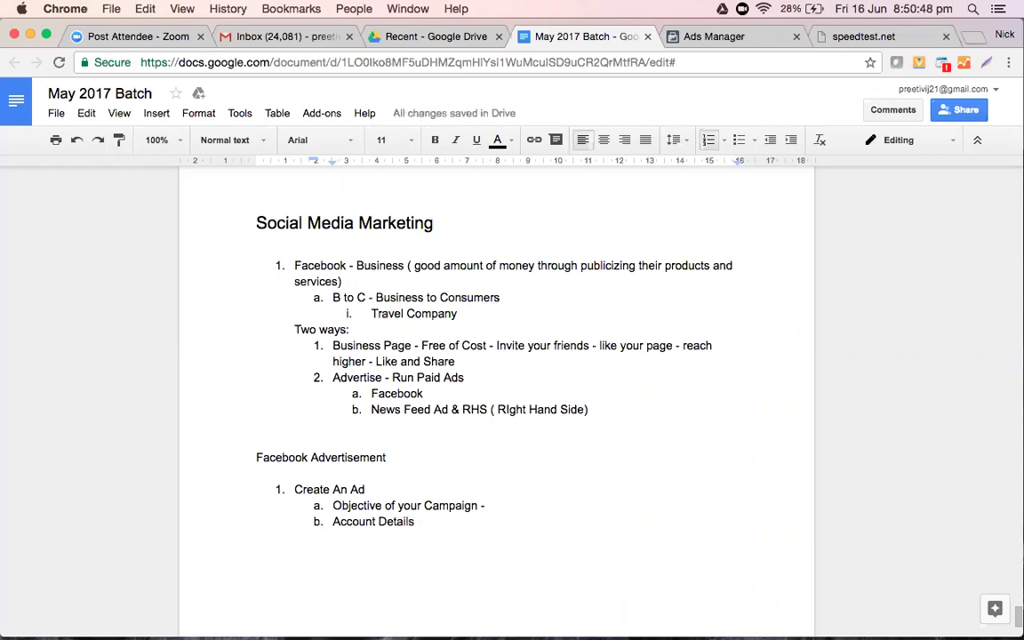
Add an empty second main list item, and insert the sub-item "Create an Offer" below "Account Details".
key("Return")
key("shift+Tab")
left_click(453, 525)
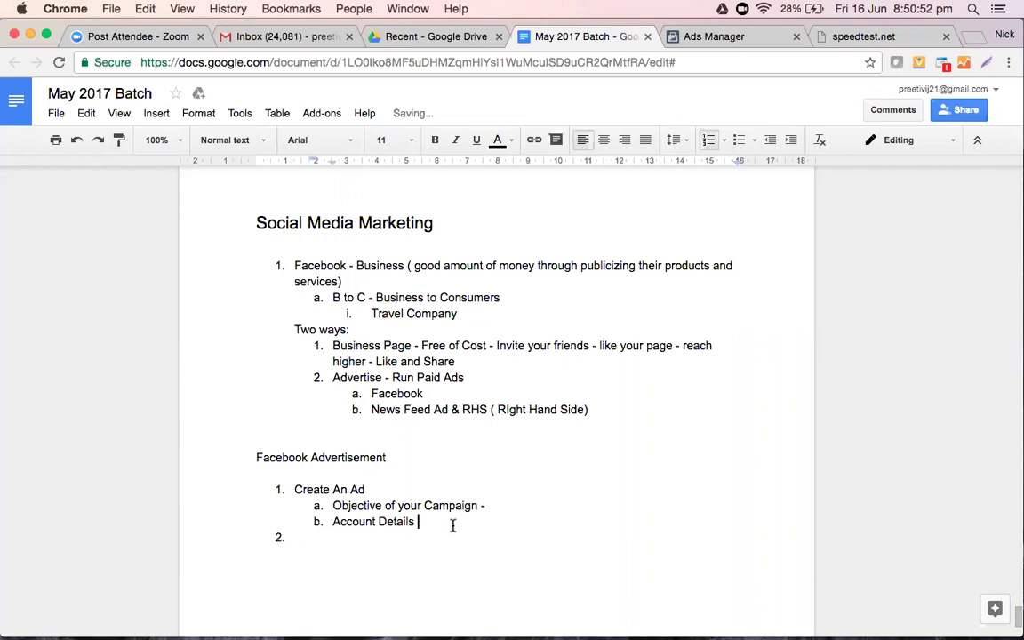
scroll(453, 525, "down", 5)
key("Return")
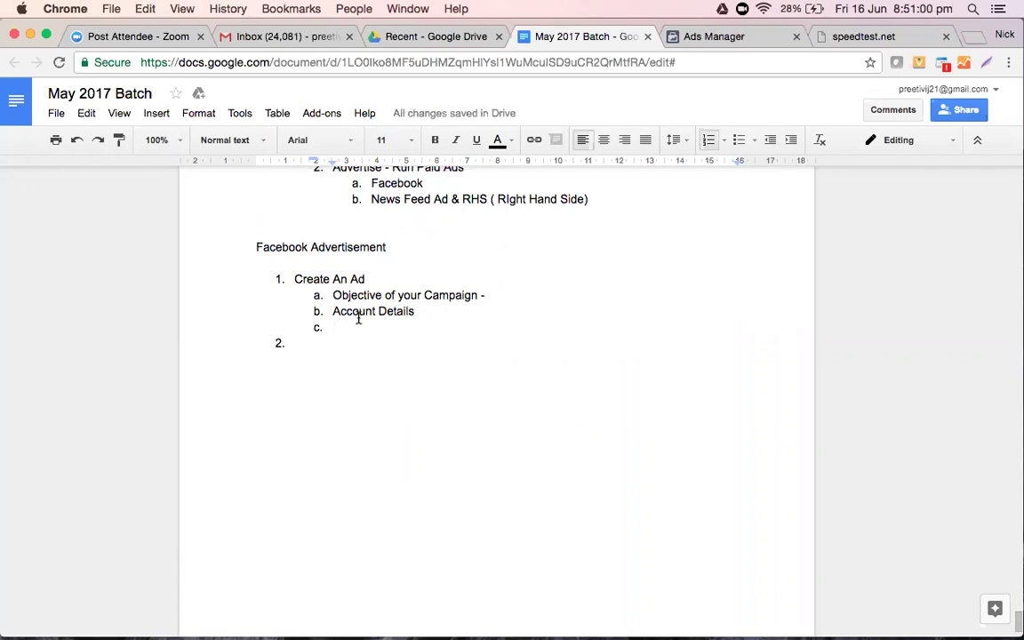
type("C")
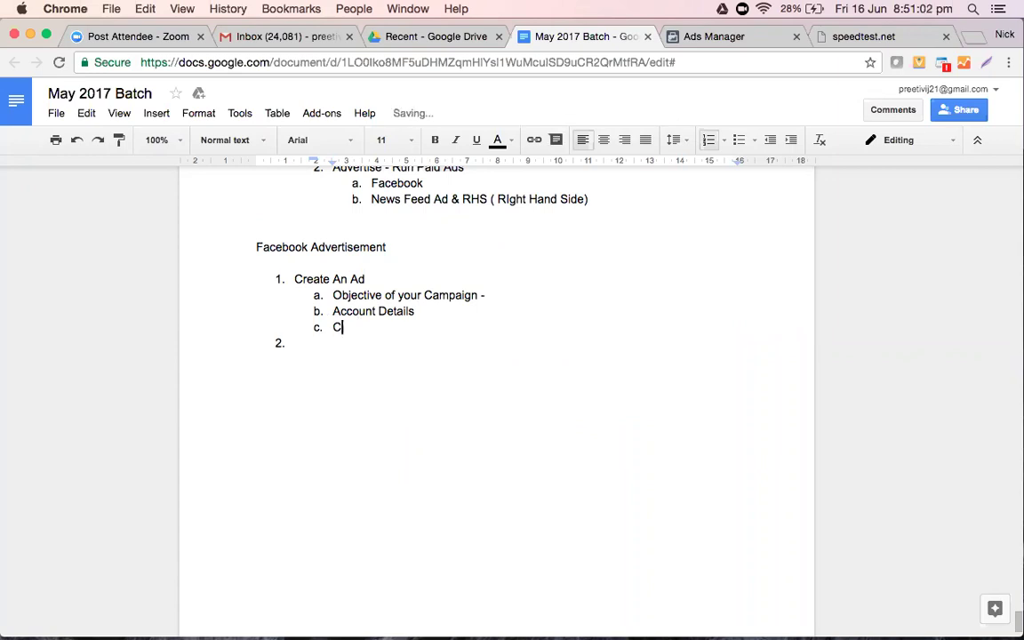
type("reate an Offer")
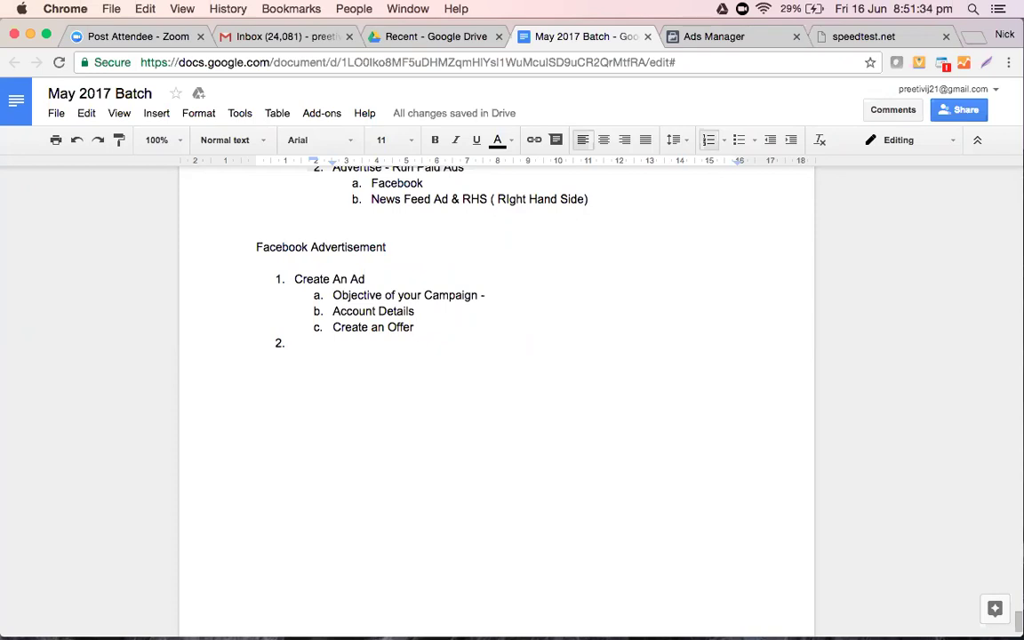
Start an empty sub-item below "Create an Offer", and close the custom audience dialog in Ads Manager.
key("Return")
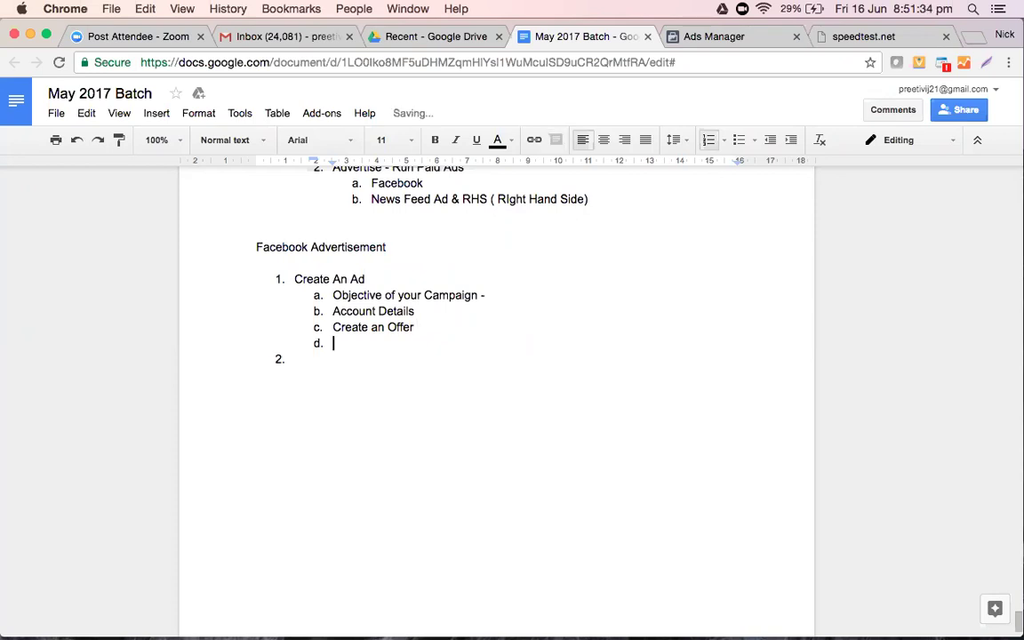
left_click(684, 36)
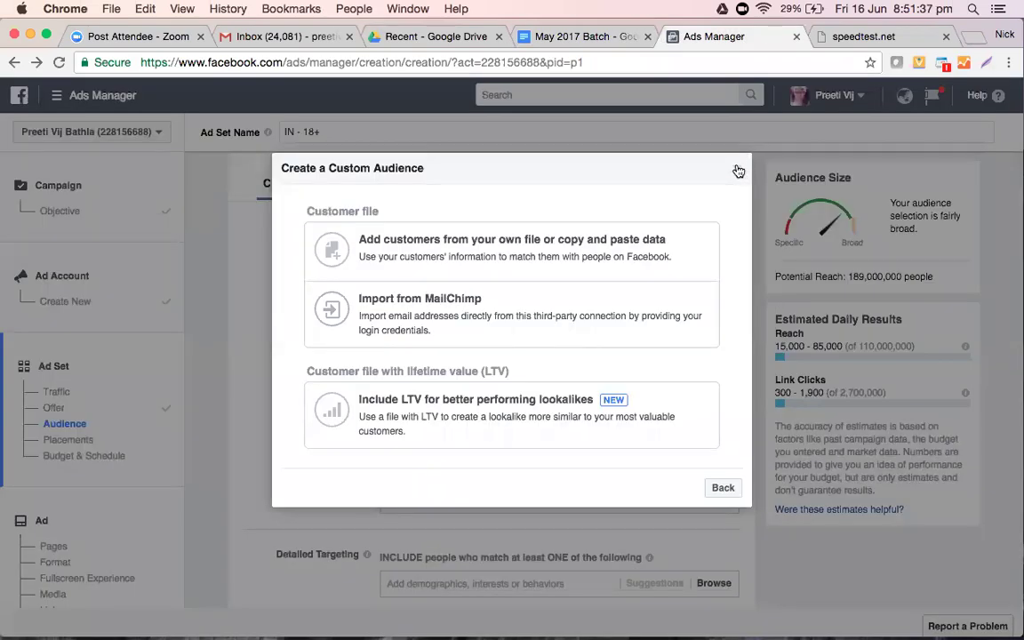
left_click(737, 169)
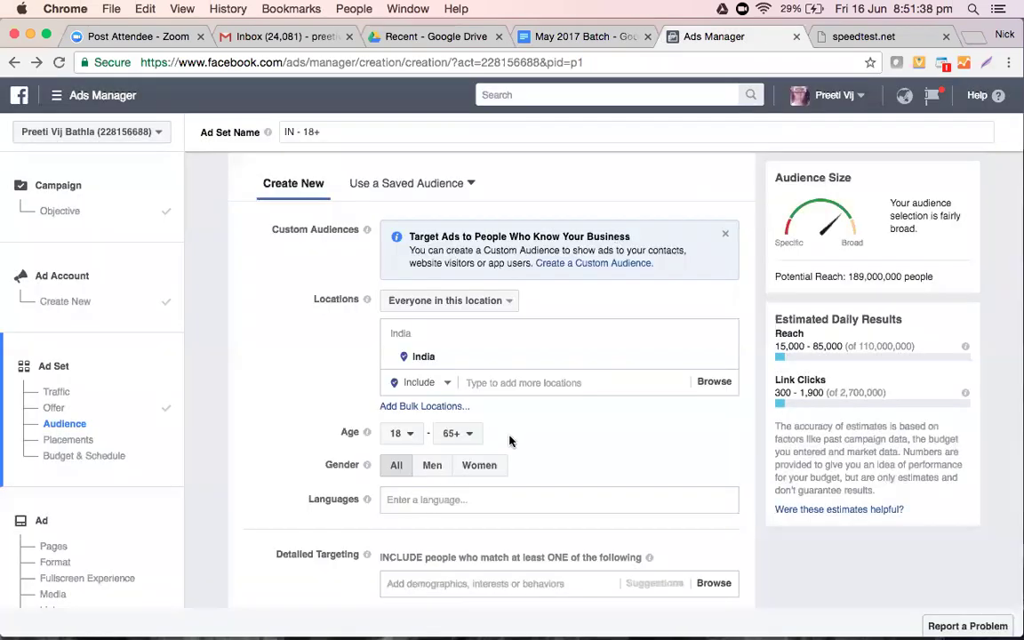
scroll(583, 327, "up", 3)
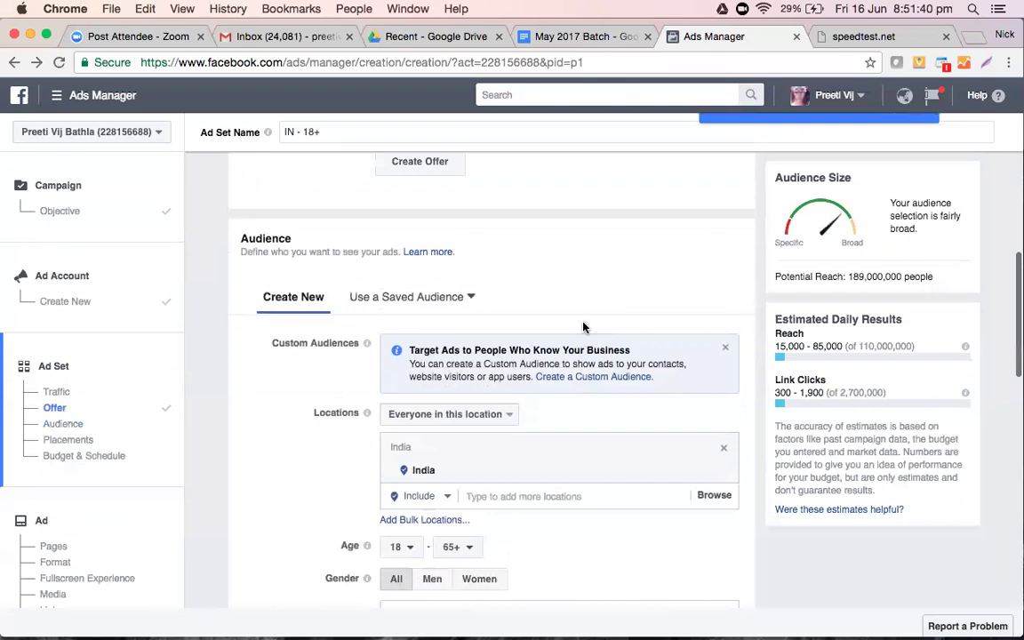
scroll(582, 326, "up", 1)
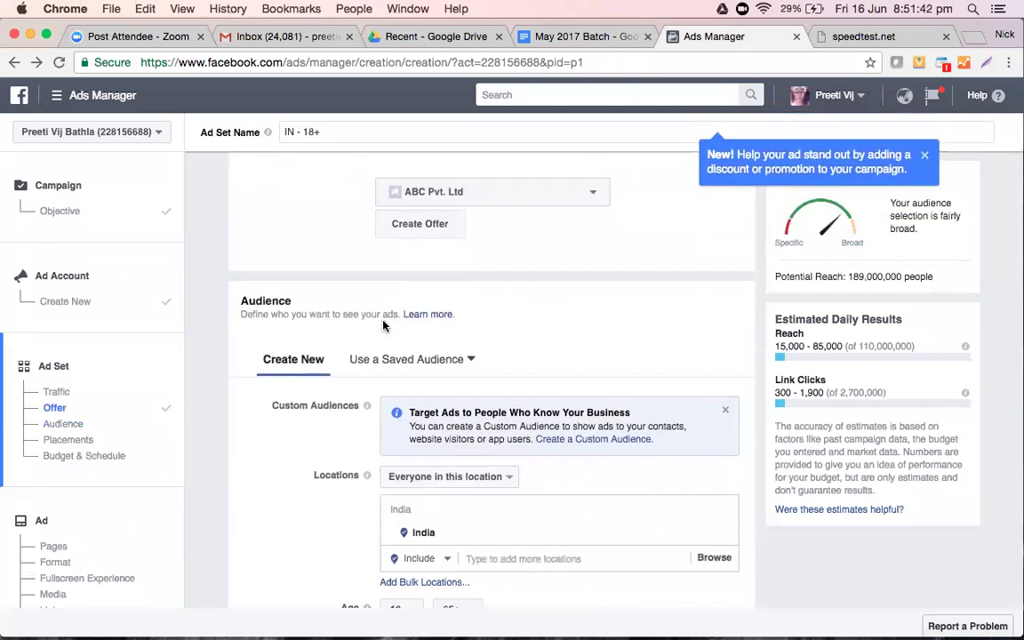
Switch back to the May 2017 Batch document and add the sub-item "Audience" with an empty nested item beneath it.
key("ctrl+shift+Tab")
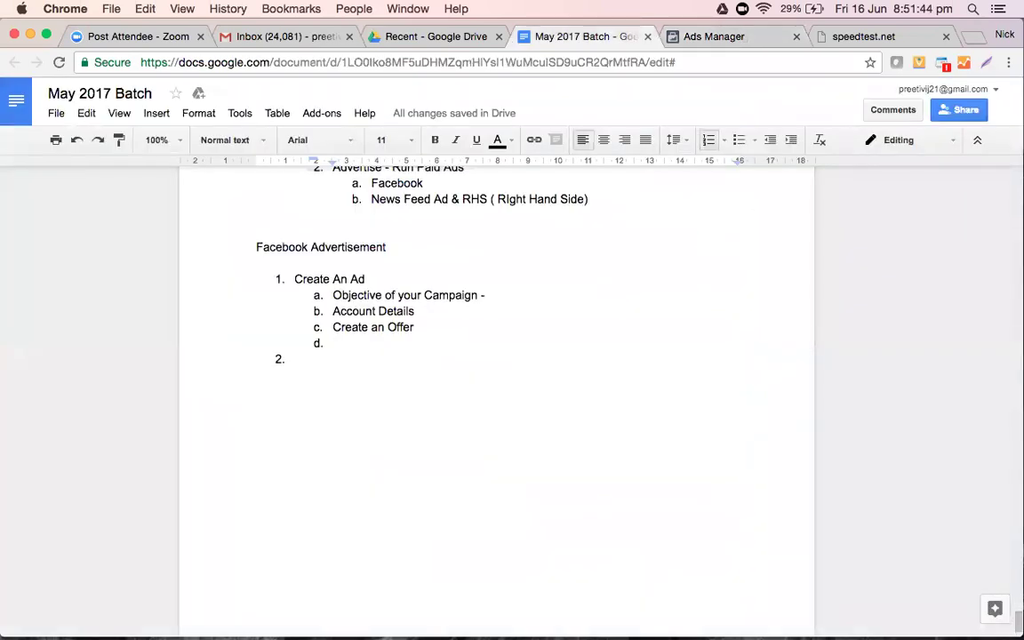
type("Audience")
key("Return")
key("Tab")
left_click(392, 343)
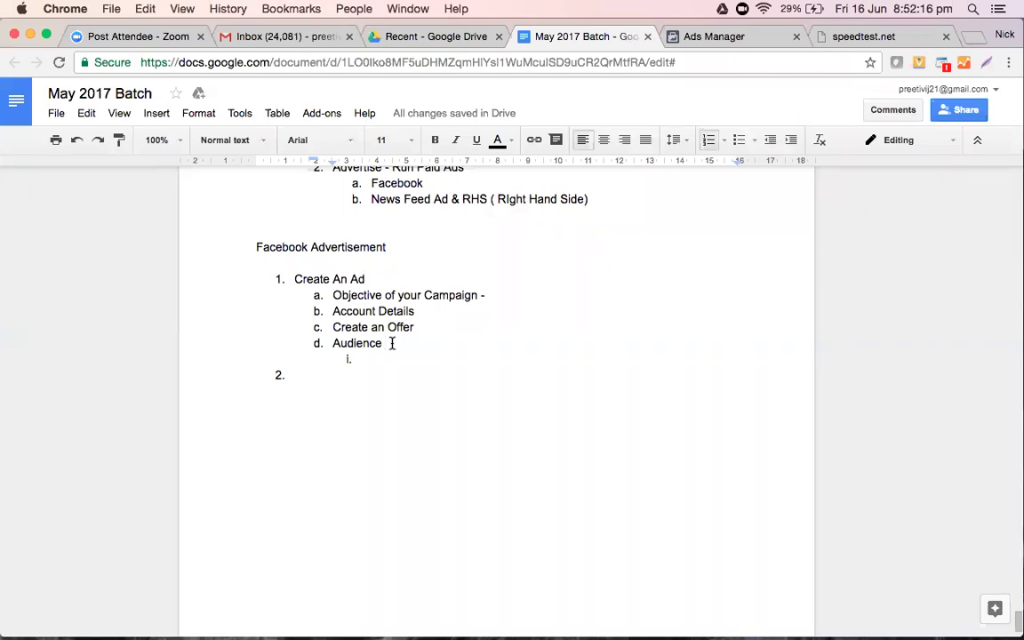
Return to Ads Manager and set the audience's location targeting to "People who live in this location".
left_click(722, 38)
scroll(518, 391, "down", 5)
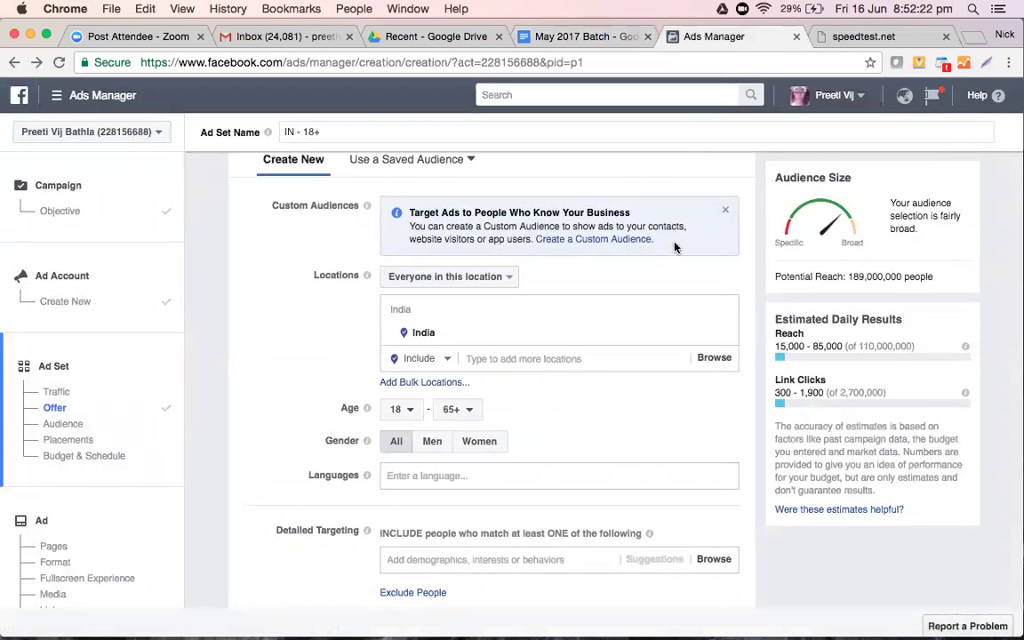
left_click(444, 281)
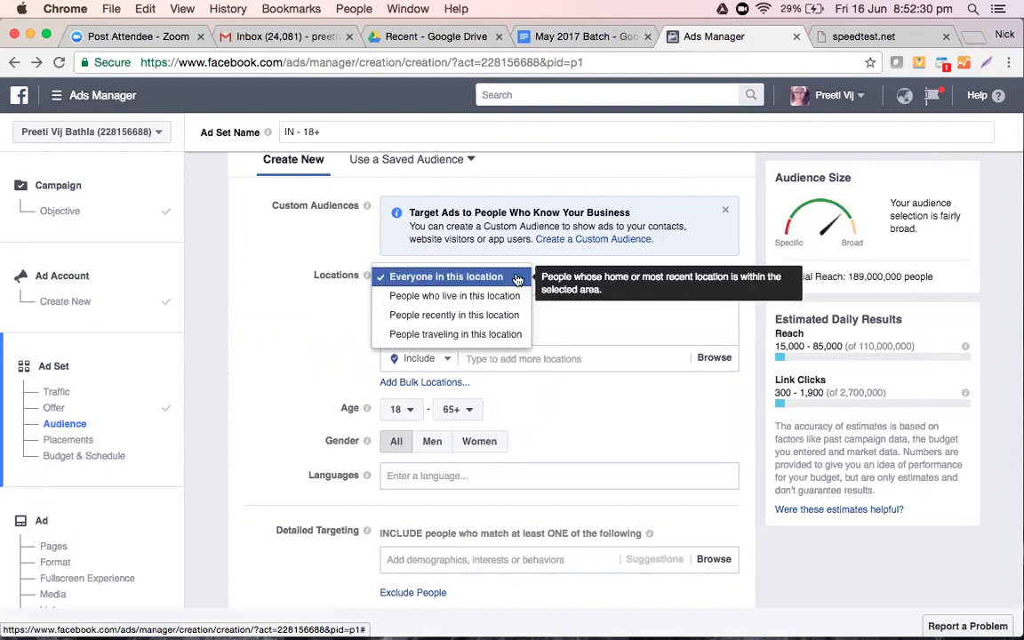
left_click(419, 325)
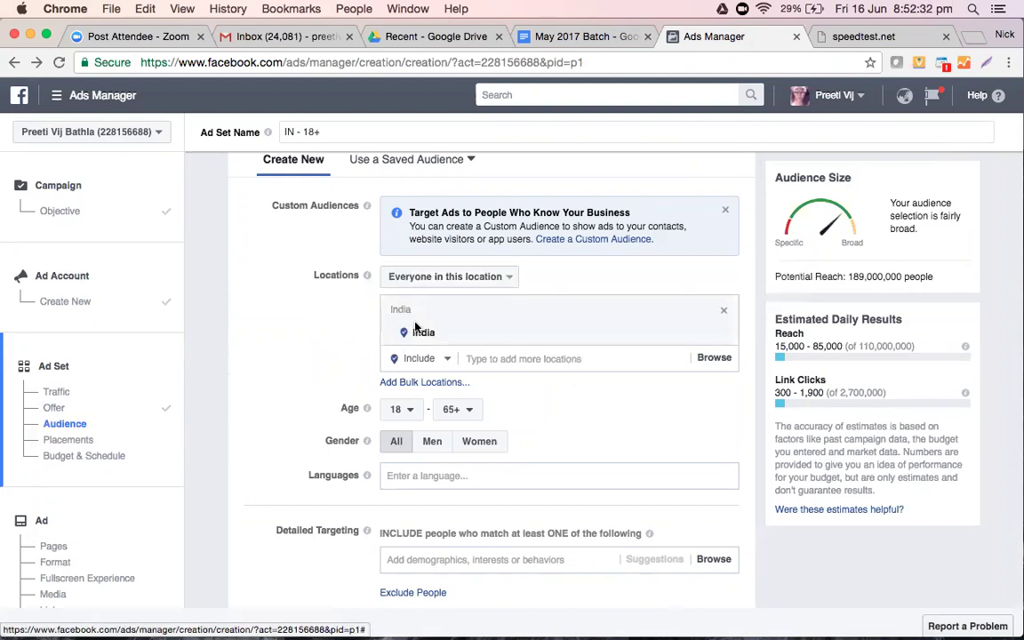
left_click(487, 279)
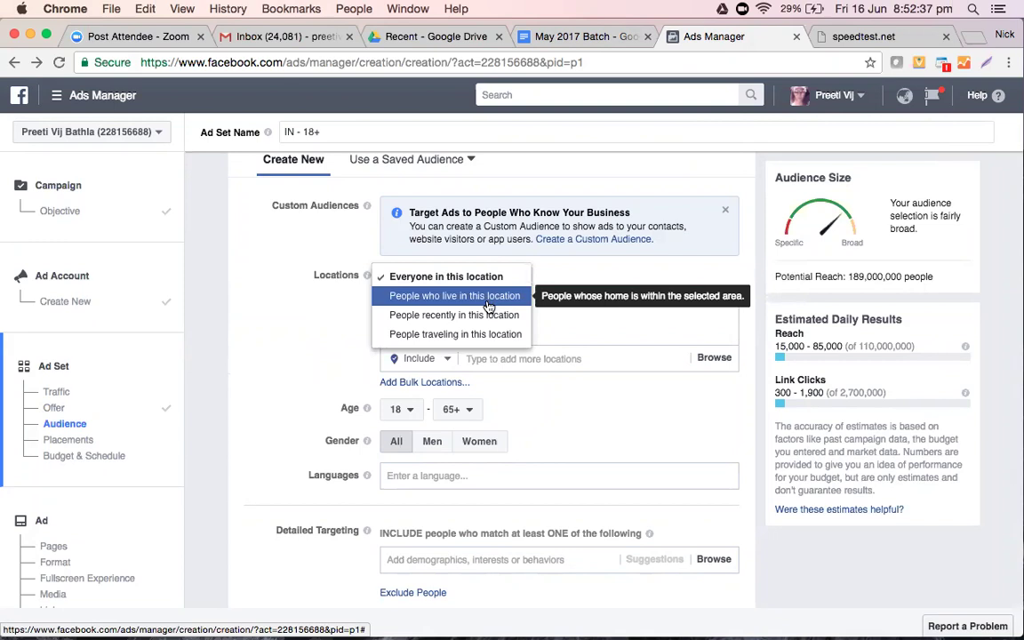
left_click(488, 306)
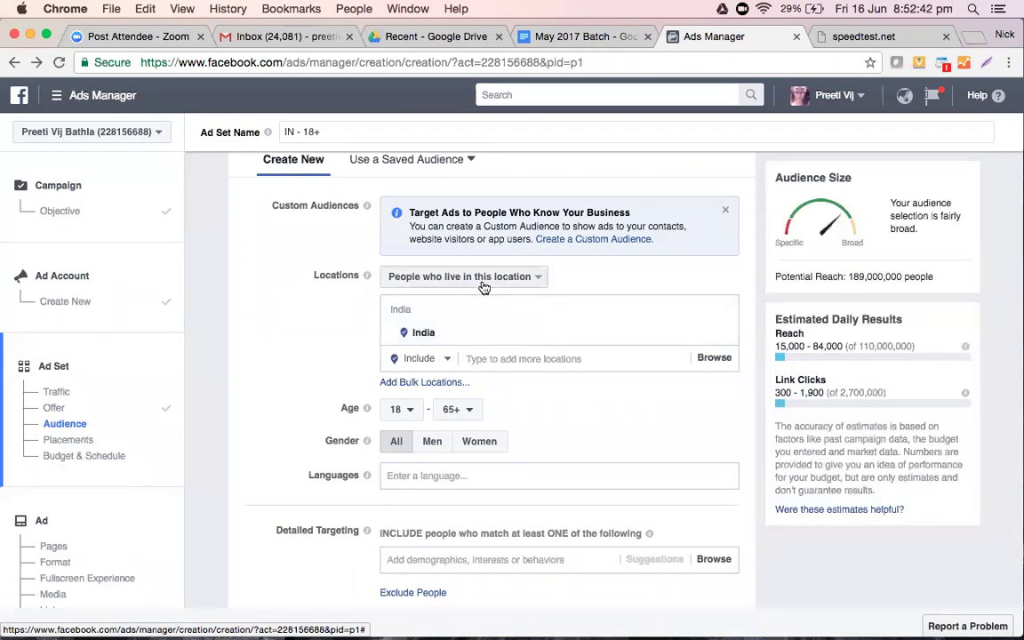
left_click(464, 277)
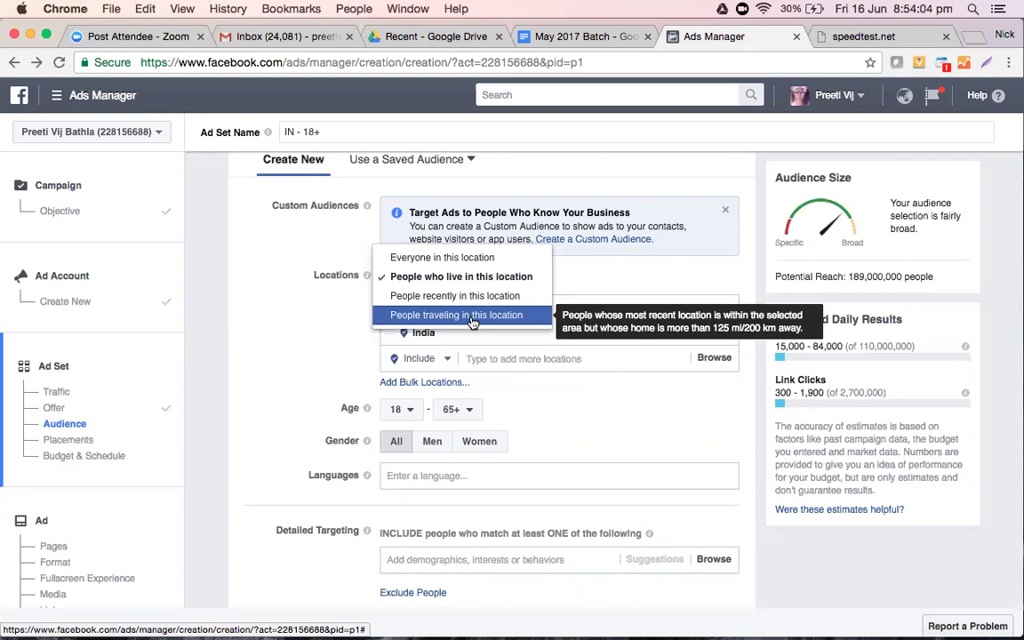
left_click(441, 259)
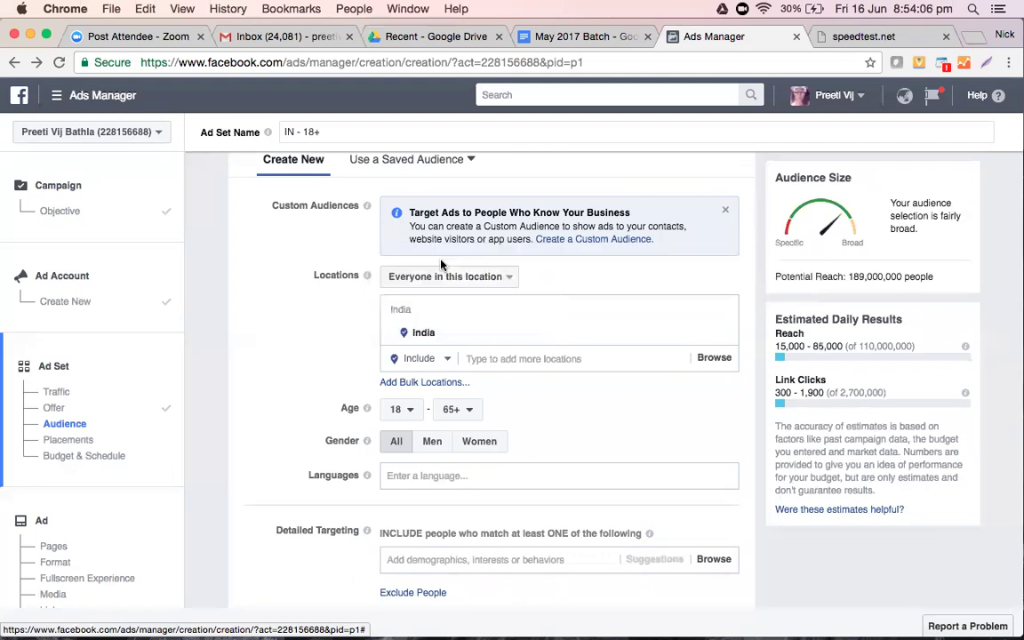
left_click(444, 276)
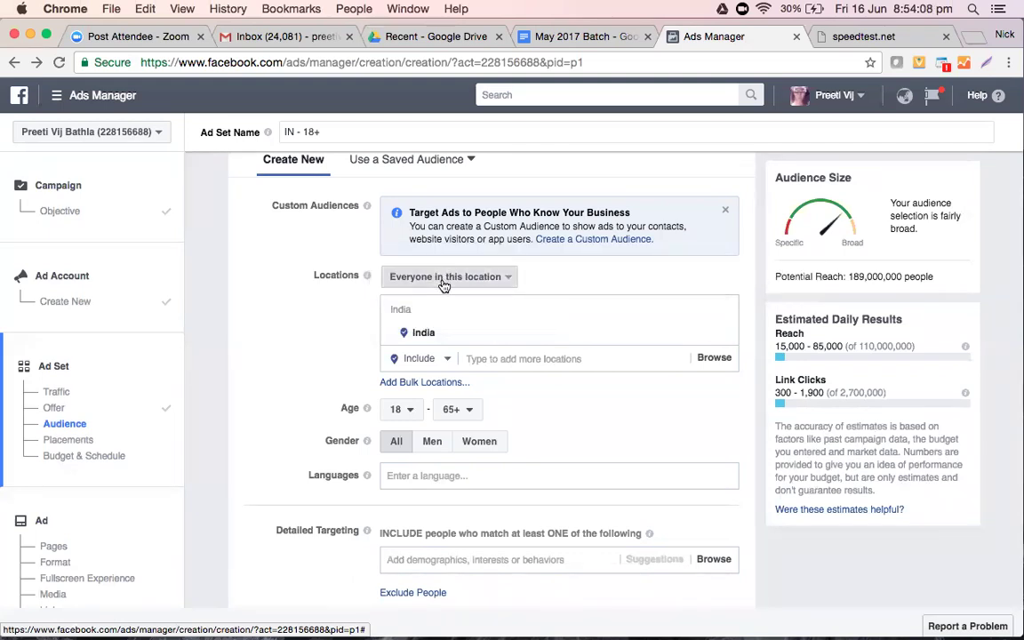
left_click(447, 300)
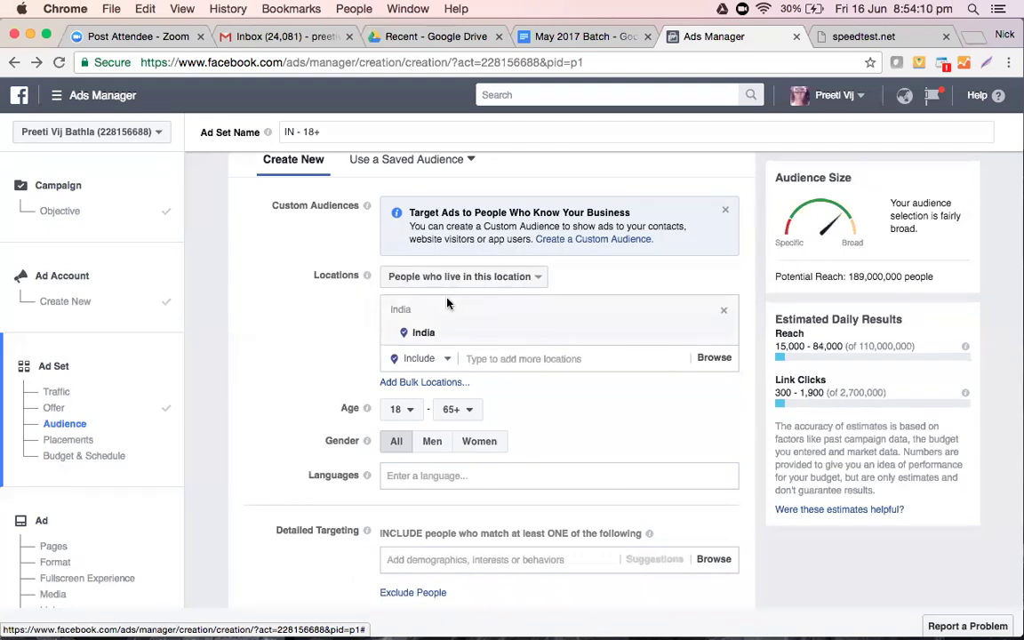
Include the city New Delhi, Delhi, India as the audience's target location.
left_click(415, 342)
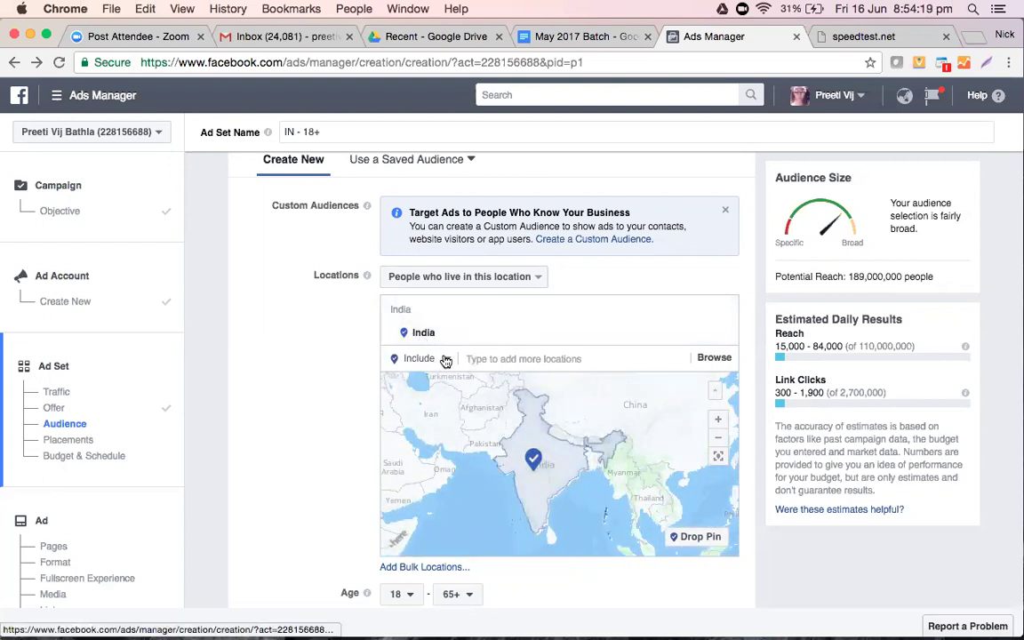
left_click(445, 360)
left_click(491, 358)
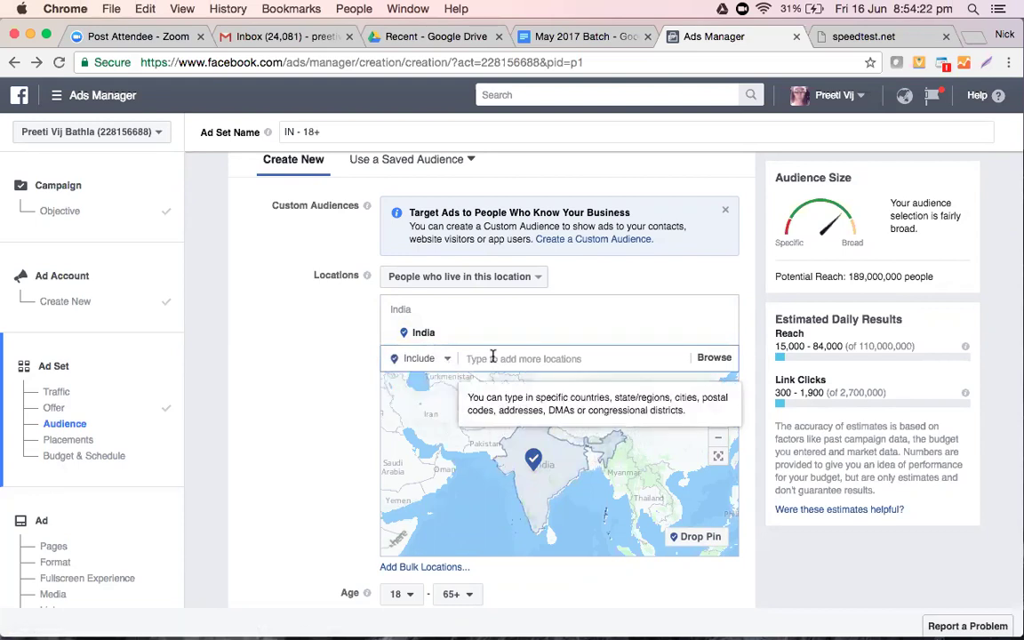
type("New Delhi")
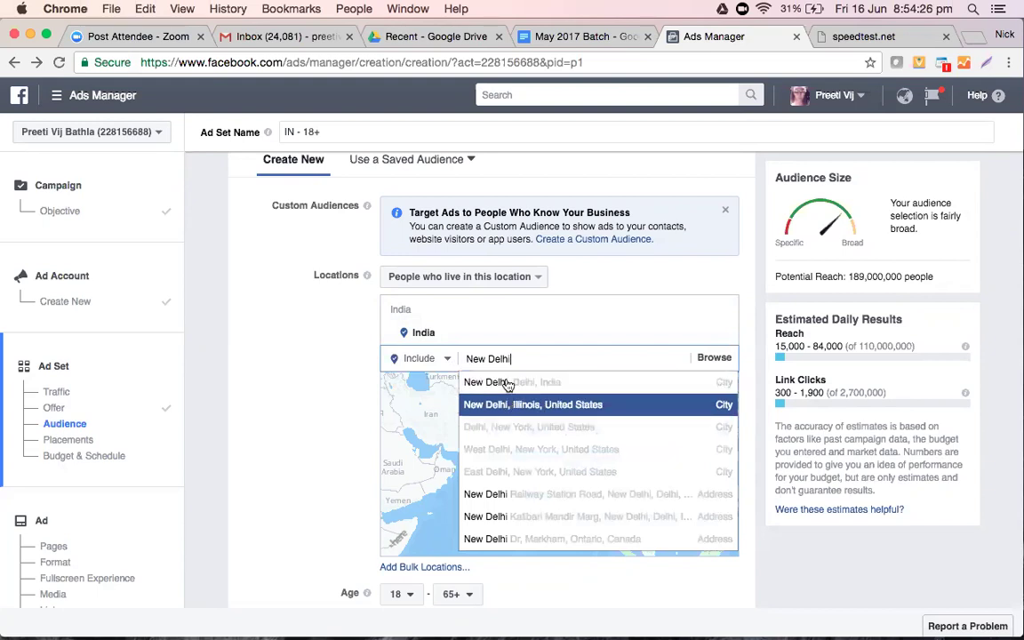
left_click(507, 382)
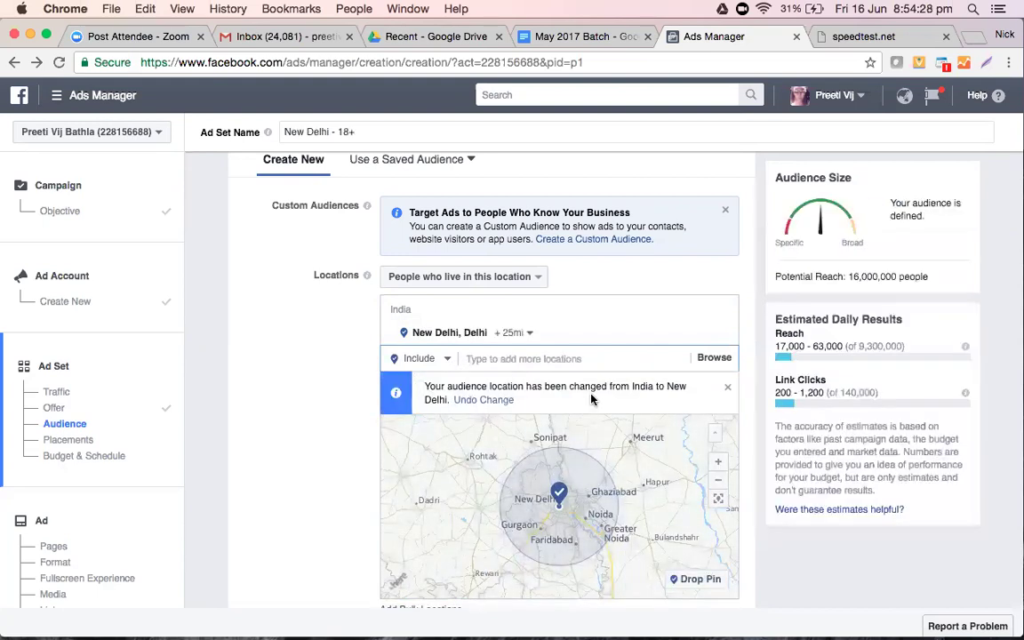
Examine New Delhi and its surrounding localities on the audience location map, down to street level.
scroll(593, 400, "down", 5)
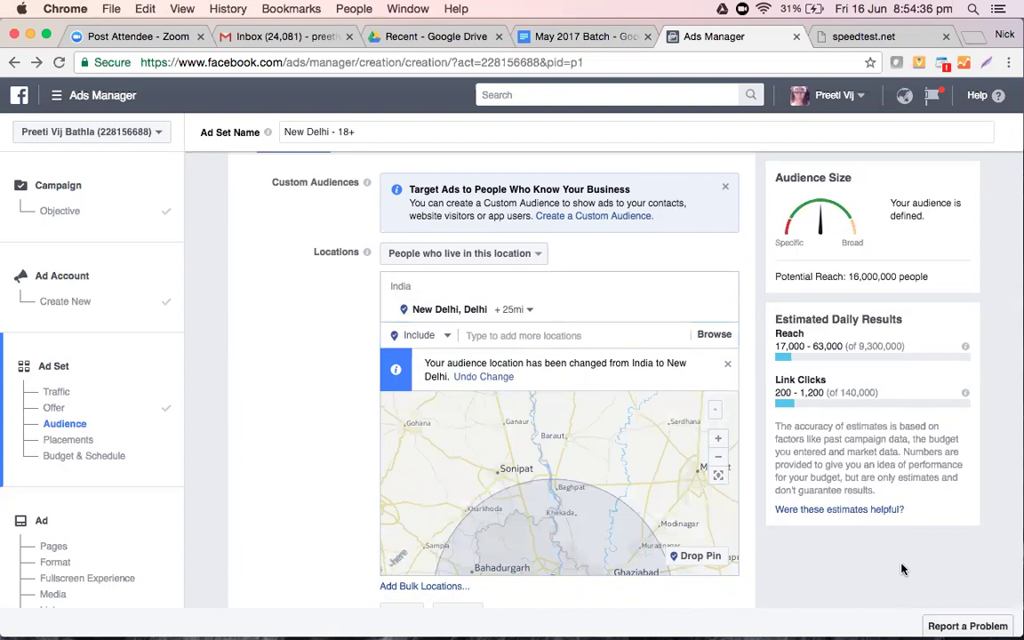
scroll(810, 505, "down", 4)
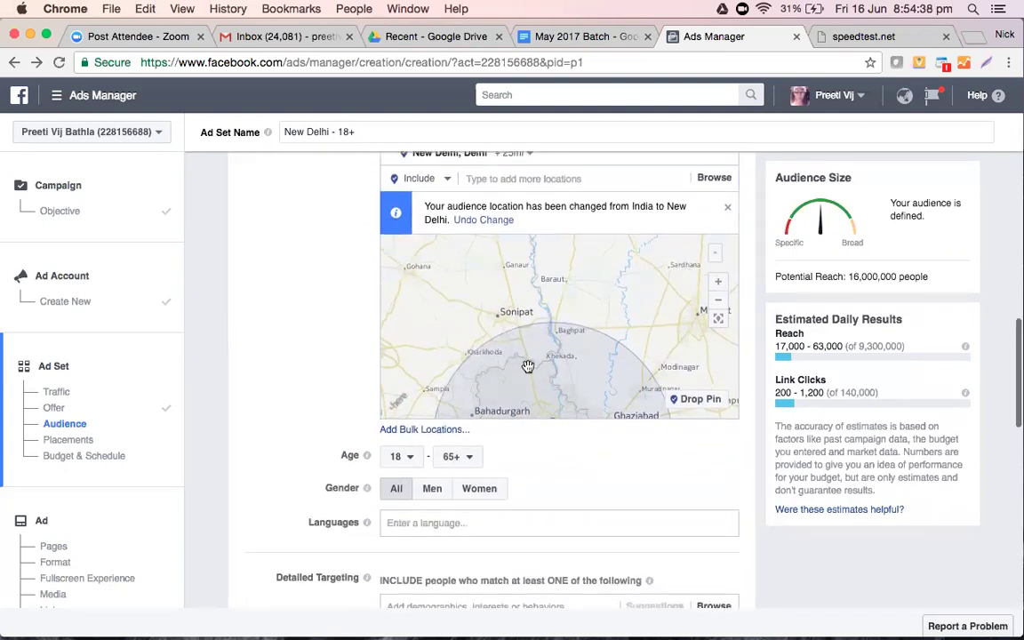
left_click_drag(526, 296, 528, 264)
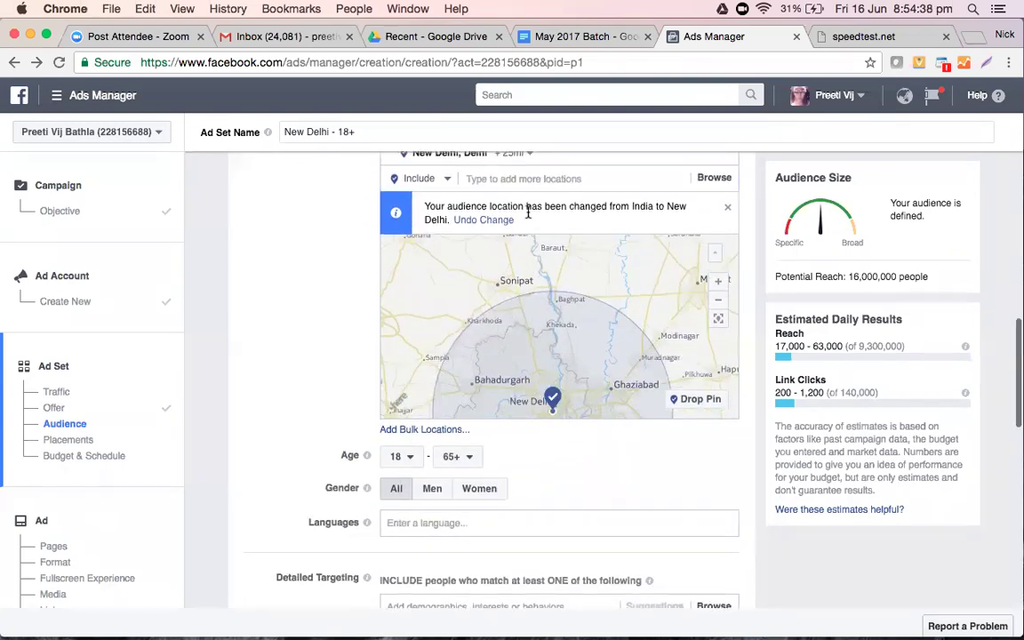
left_click_drag(535, 246, 537, 233)
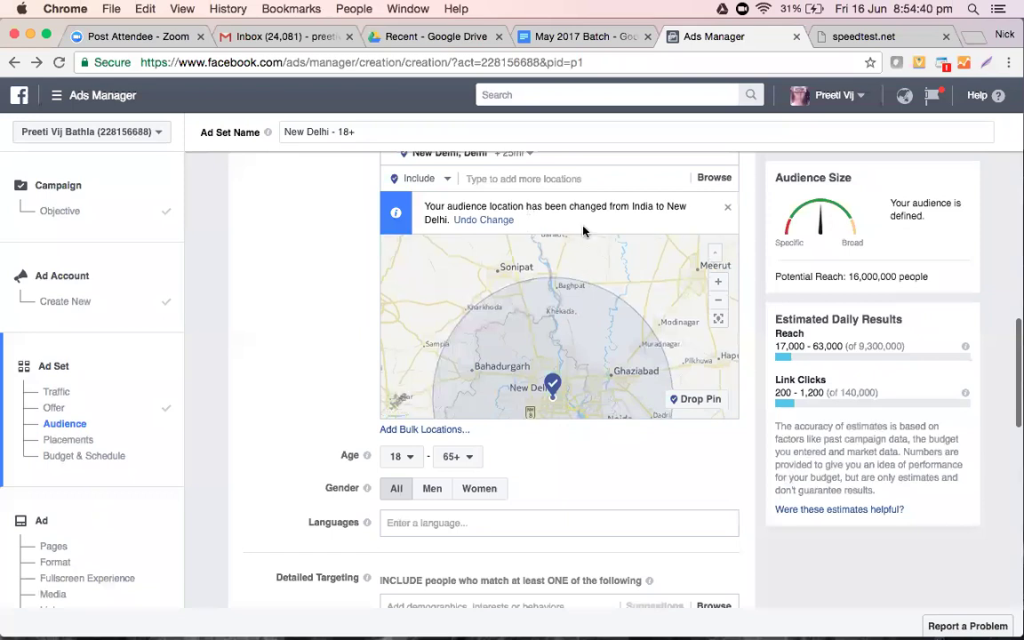
left_click_drag(502, 396, 503, 304)
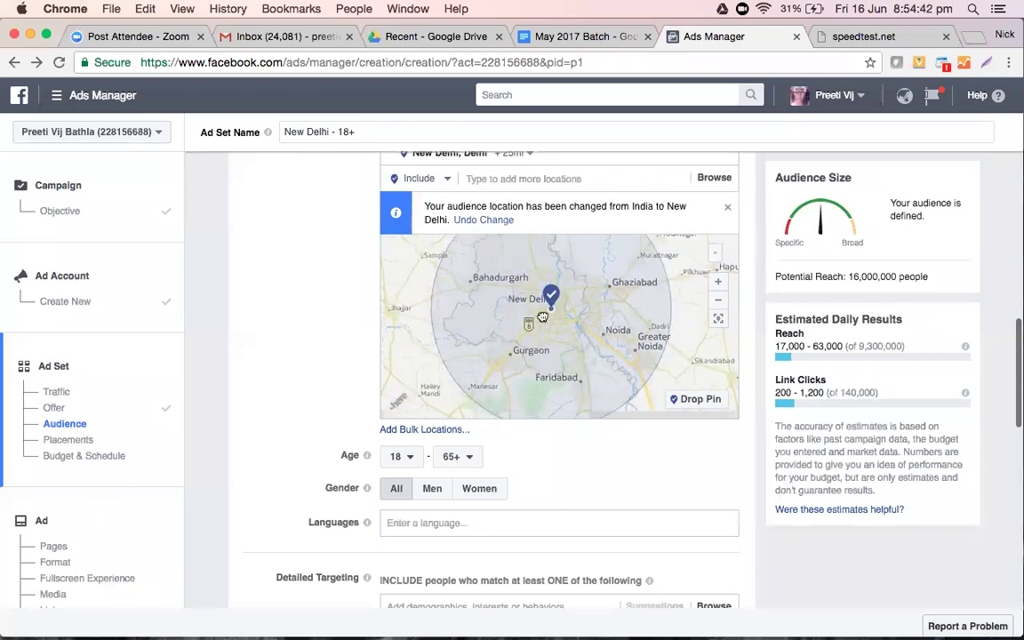
scroll(504, 349, "up", 2)
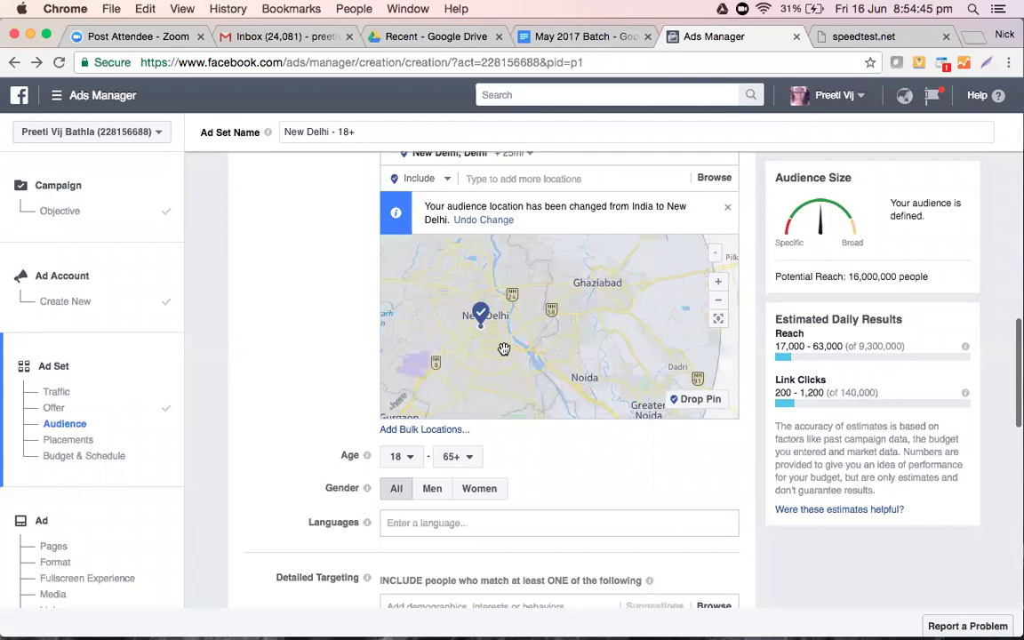
scroll(503, 350, "up", 3)
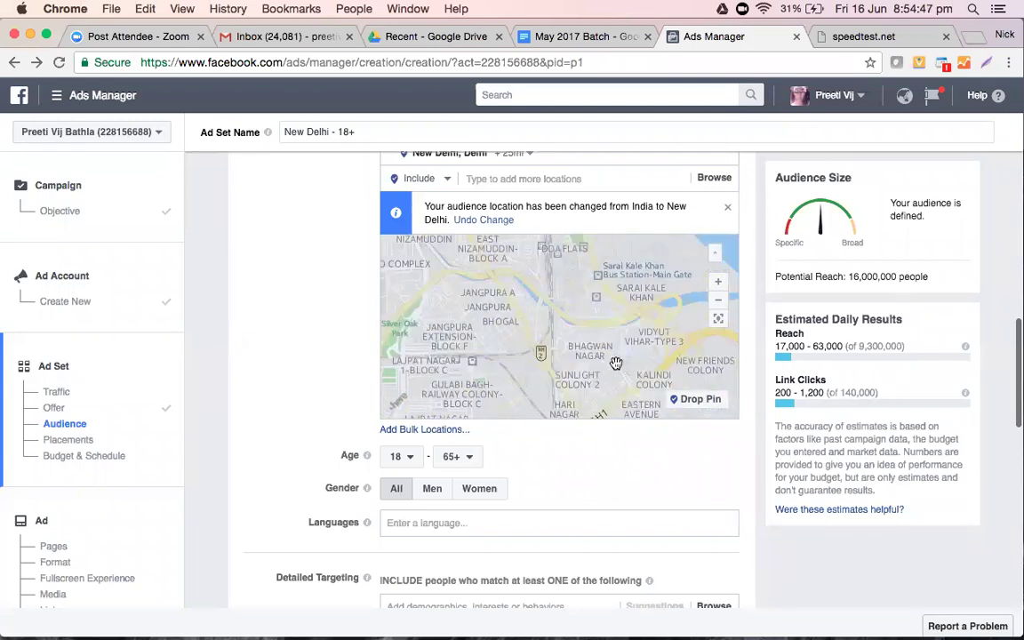
left_click_drag(480, 293, 570, 358)
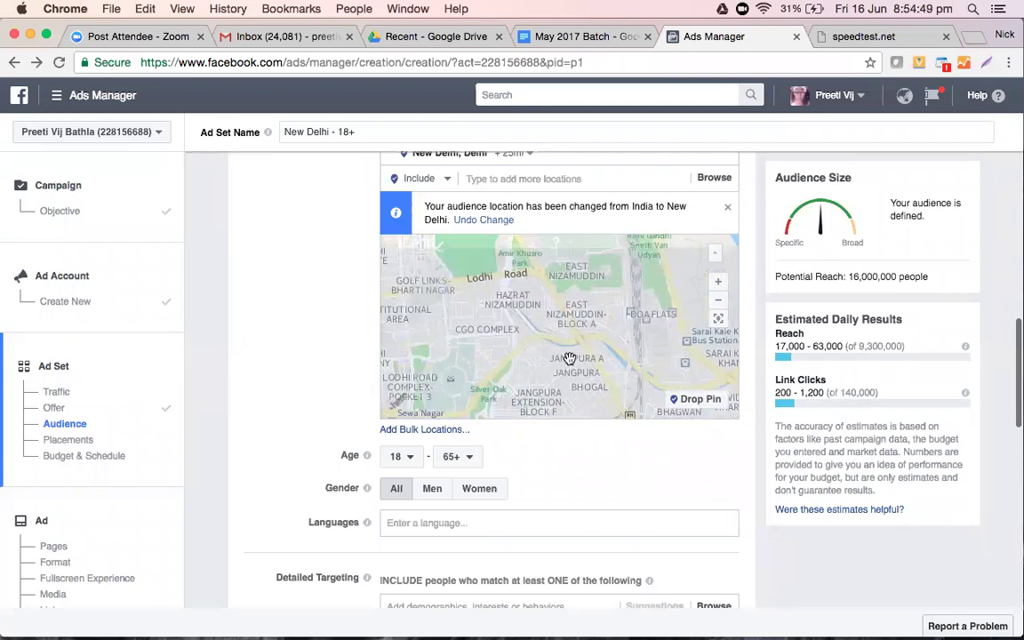
left_click_drag(468, 336, 556, 392)
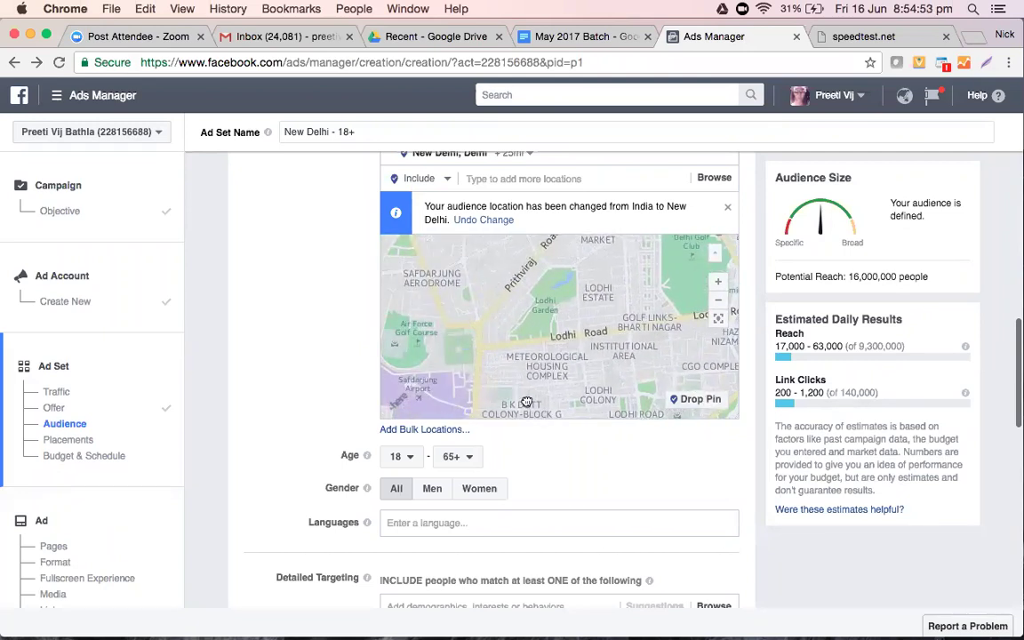
left_click_drag(479, 360, 462, 380)
left_click_drag(533, 338, 514, 359)
left_click_drag(582, 349, 578, 366)
left_click_drag(538, 324, 531, 433)
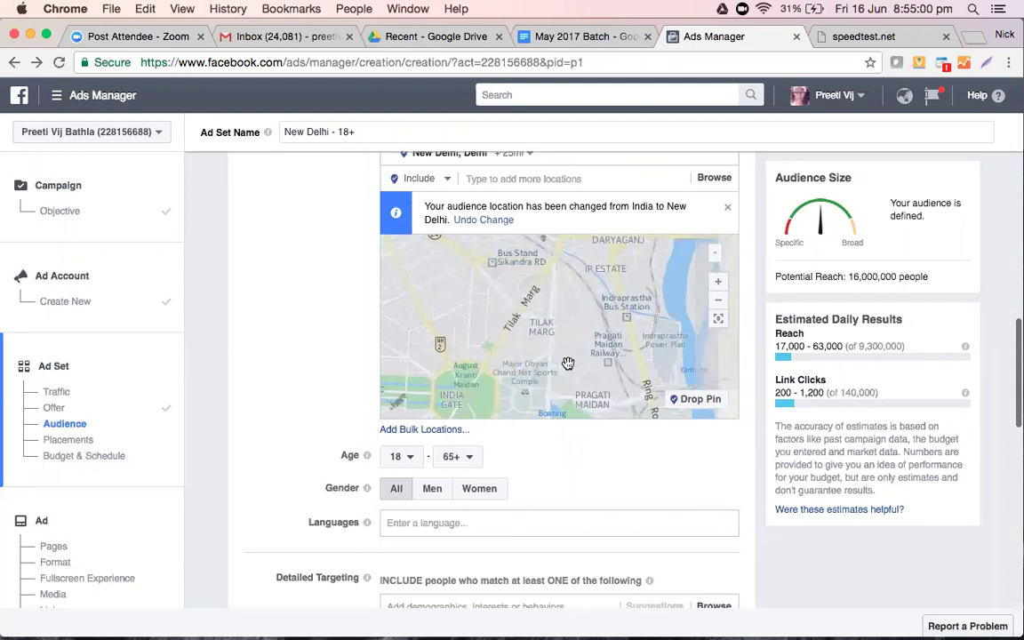
left_click_drag(567, 363, 647, 360)
left_click_drag(595, 339, 672, 403)
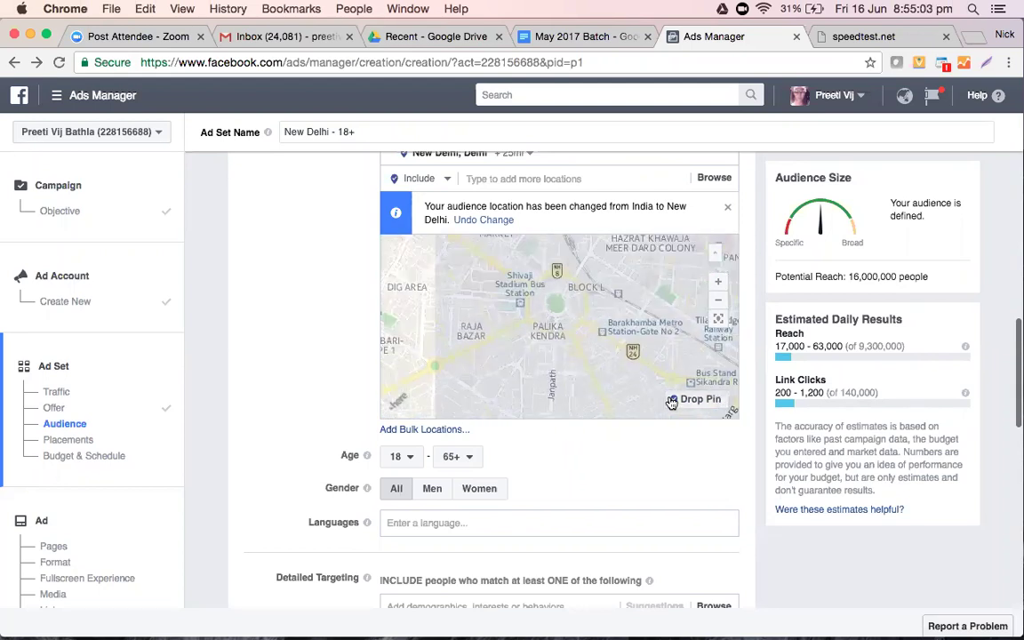
left_click_drag(597, 271, 639, 374)
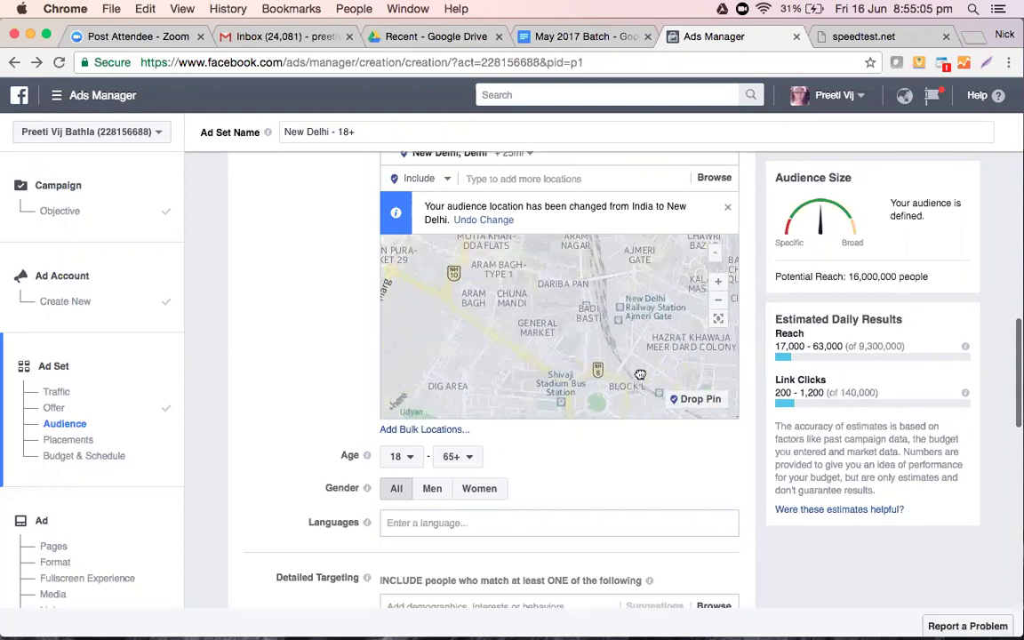
left_click_drag(538, 245, 583, 368)
left_click_drag(463, 244, 243, 244)
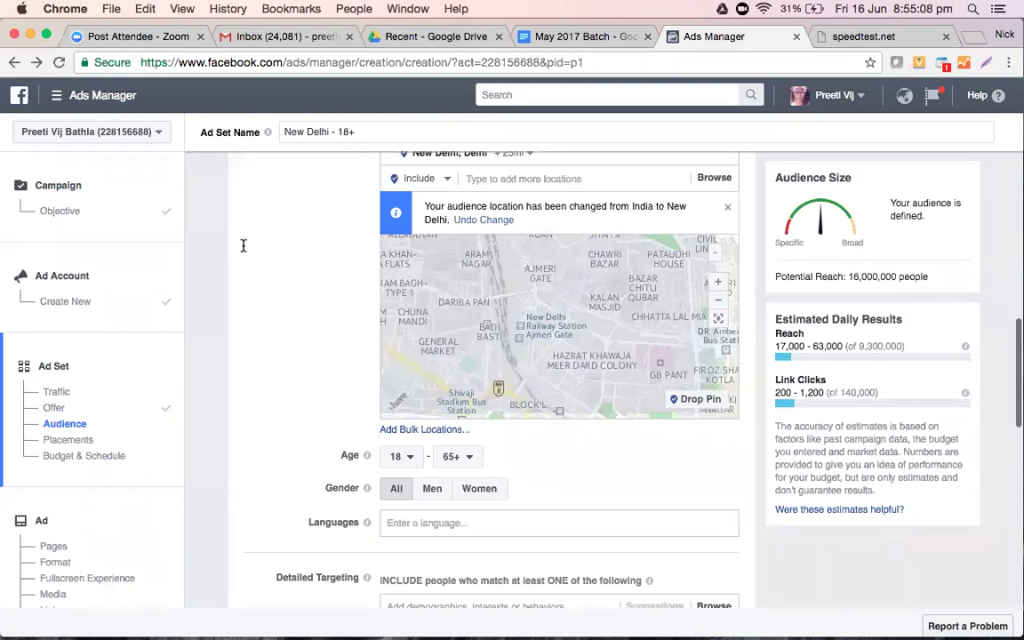
left_click_drag(528, 293, 742, 322)
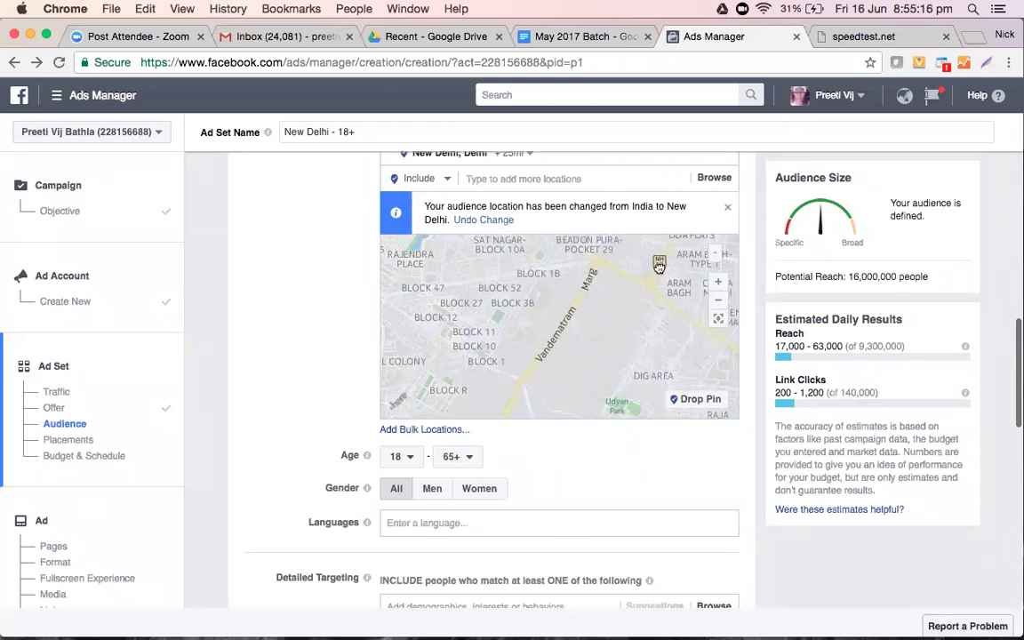
left_click_drag(658, 267, 626, 298)
scroll(626, 297, "up", 2)
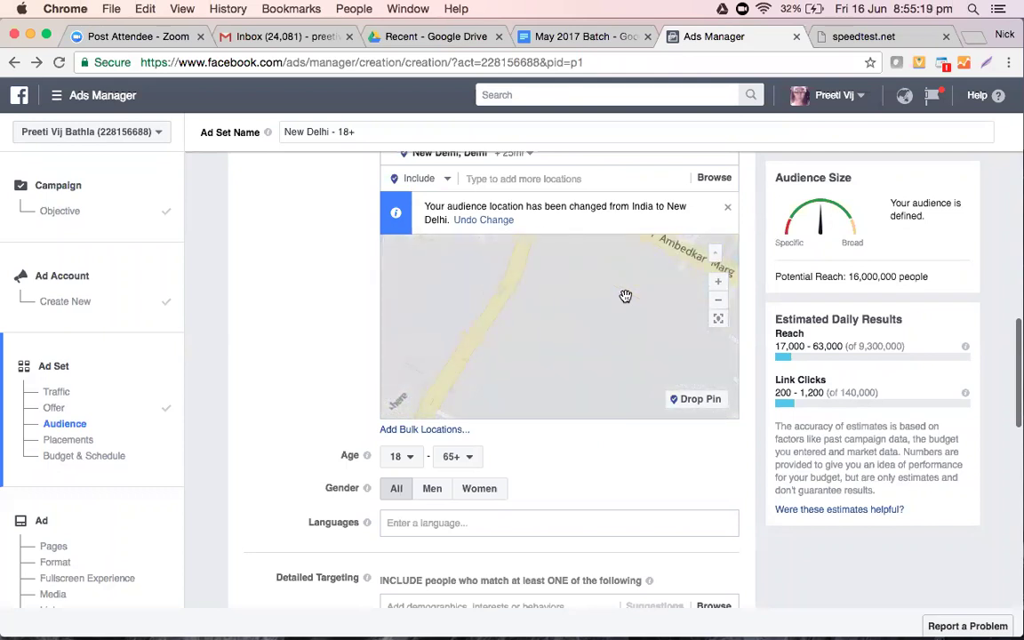
scroll(625, 295, "up", 1)
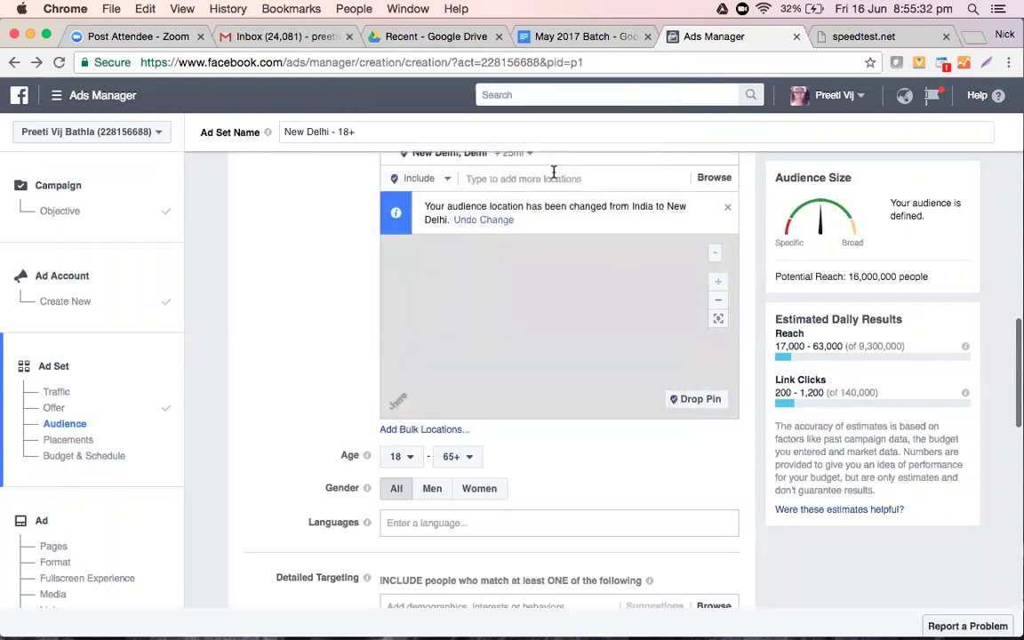
Include the address Rajouri Garden, New Delhi, Delhi, India as the audience's target location.
scroll(552, 177, "up", 3)
scroll(551, 183, "down", 2)
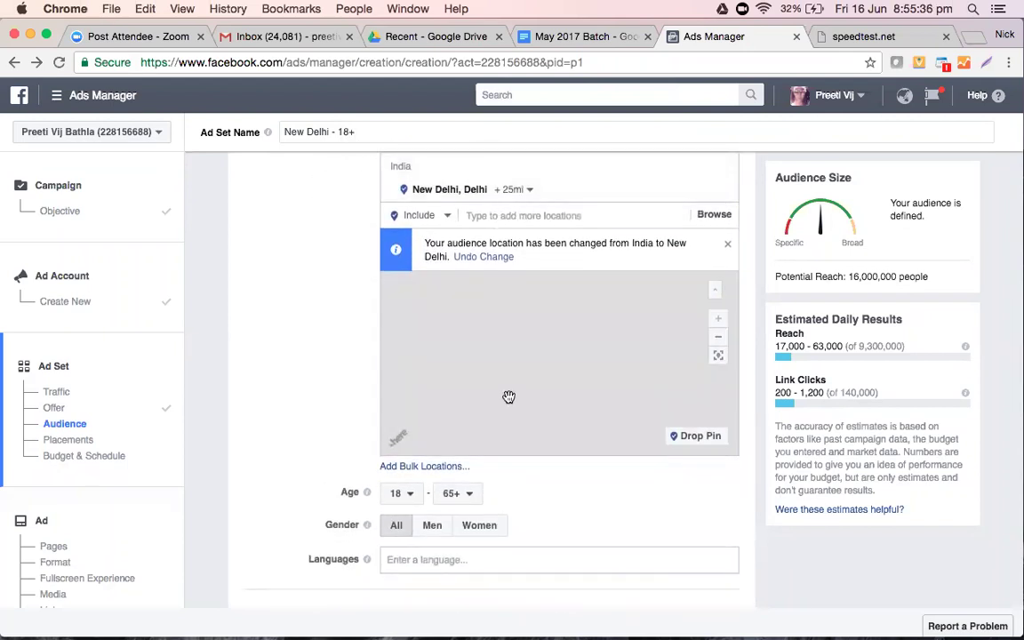
left_click(510, 207)
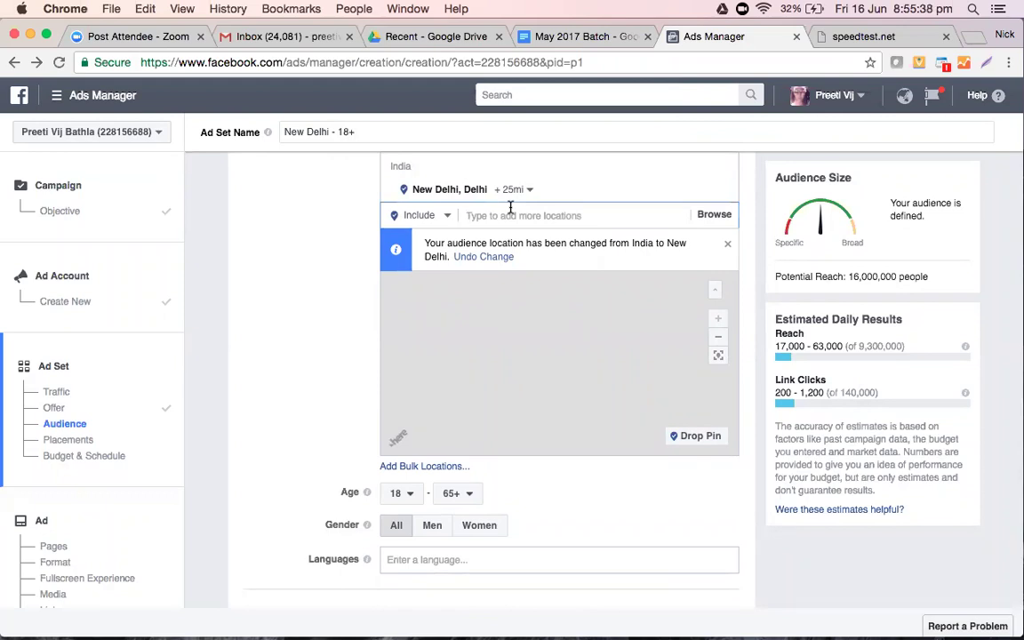
type("Rajour")
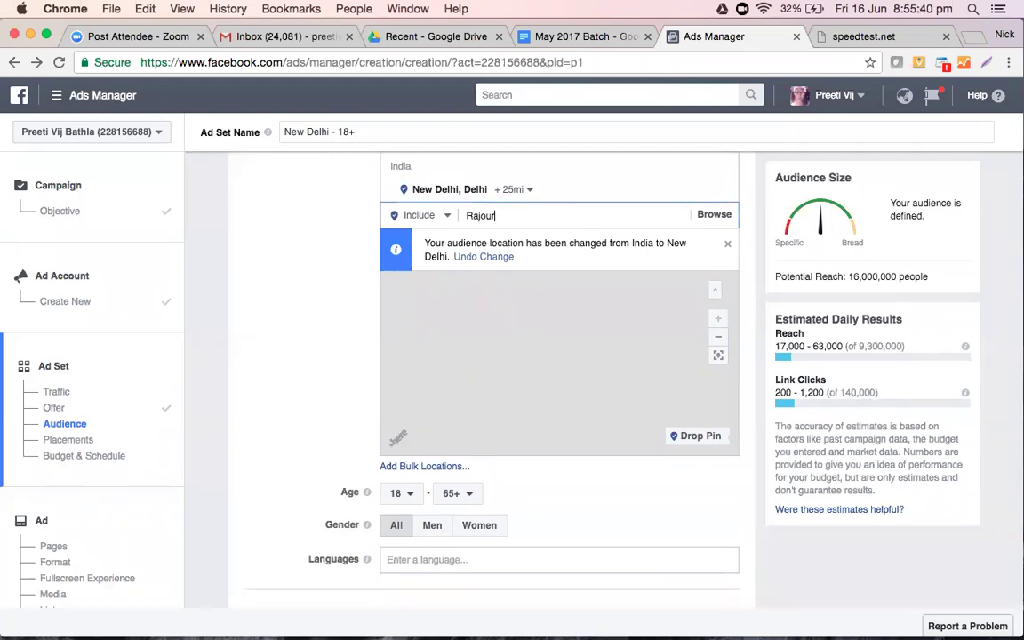
type("i Garden")
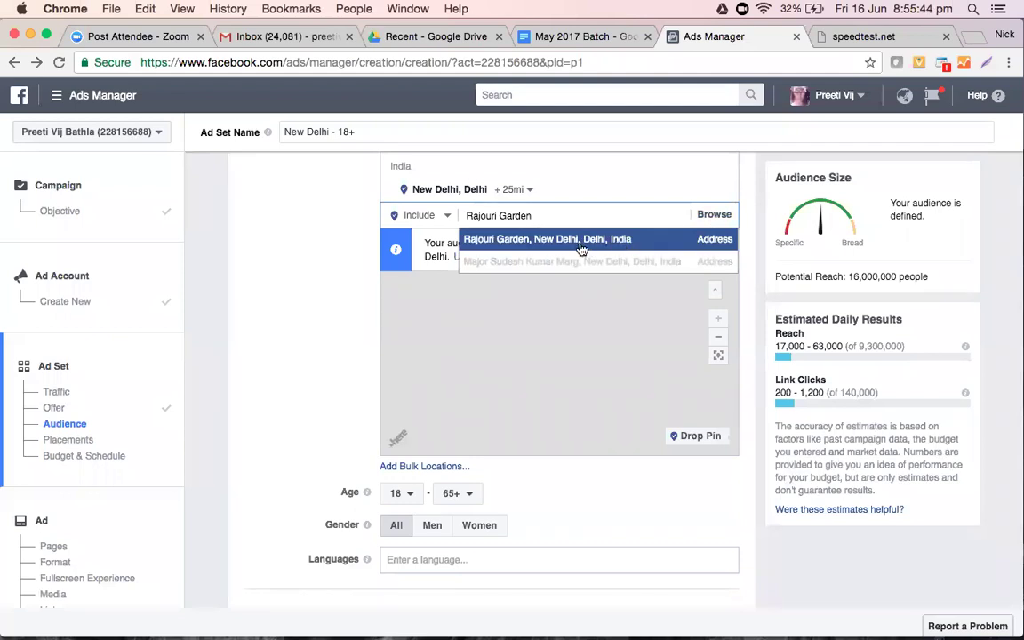
left_click(581, 240)
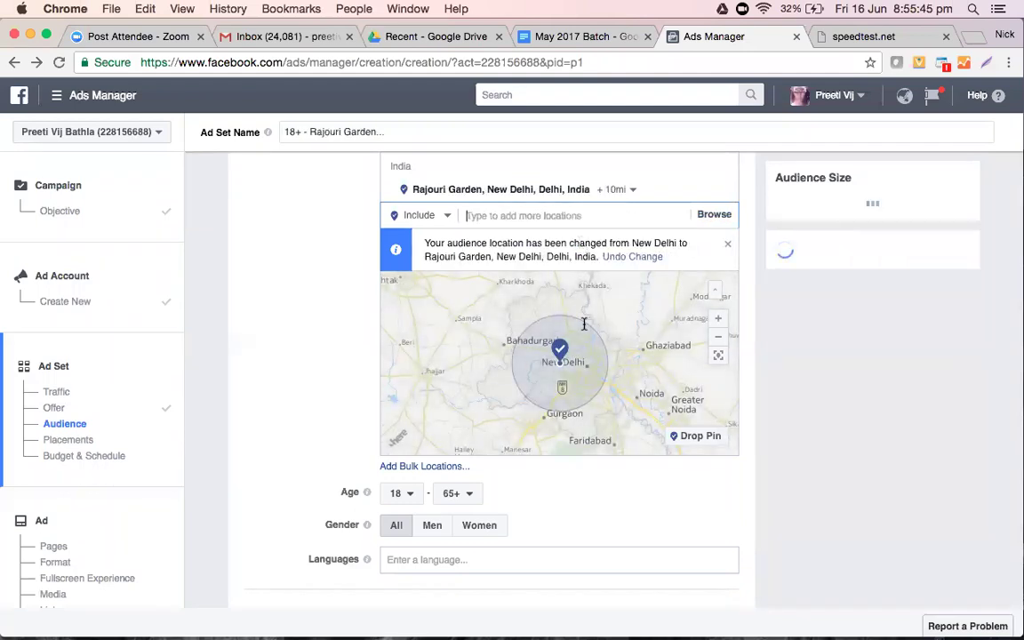
Drop a location pin at Motilal Nehru College on the map as an additional included target area.
left_click_drag(571, 383, 524, 400)
scroll(524, 395, "up", 5)
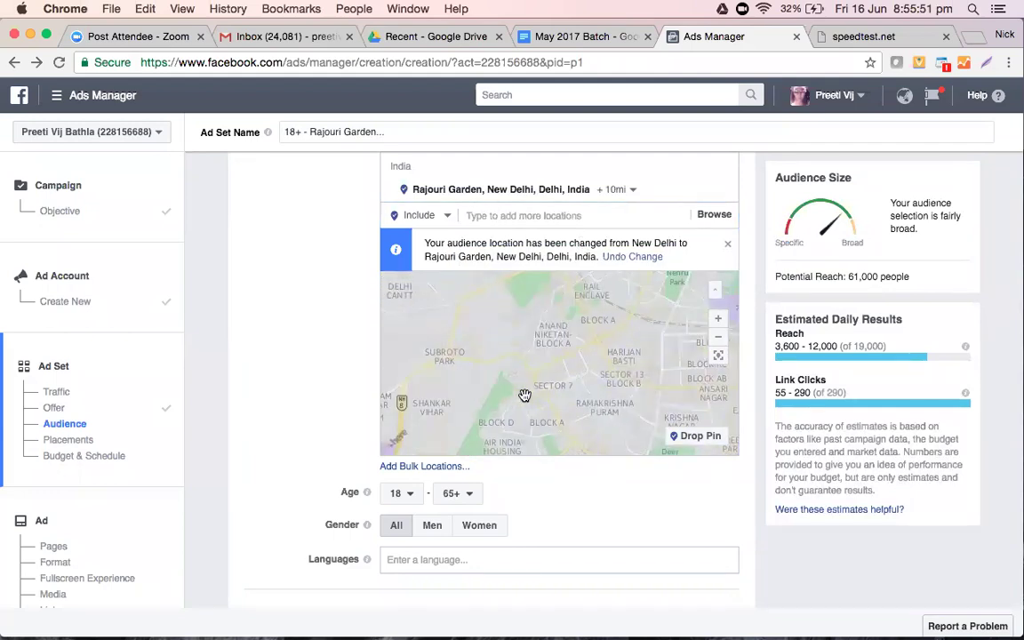
scroll(524, 395, "up", 3)
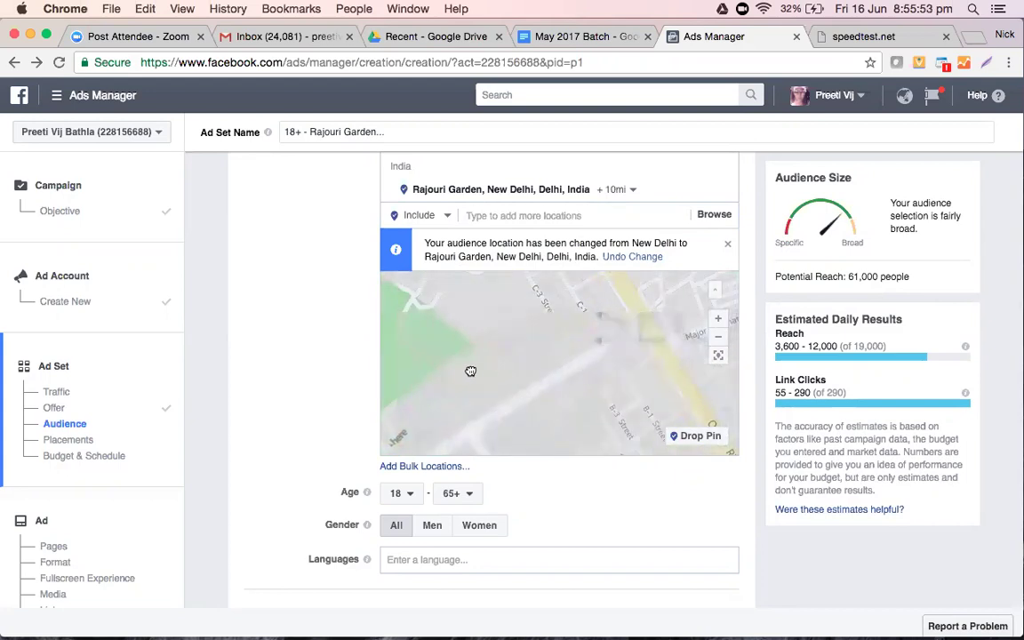
left_click_drag(486, 353, 608, 446)
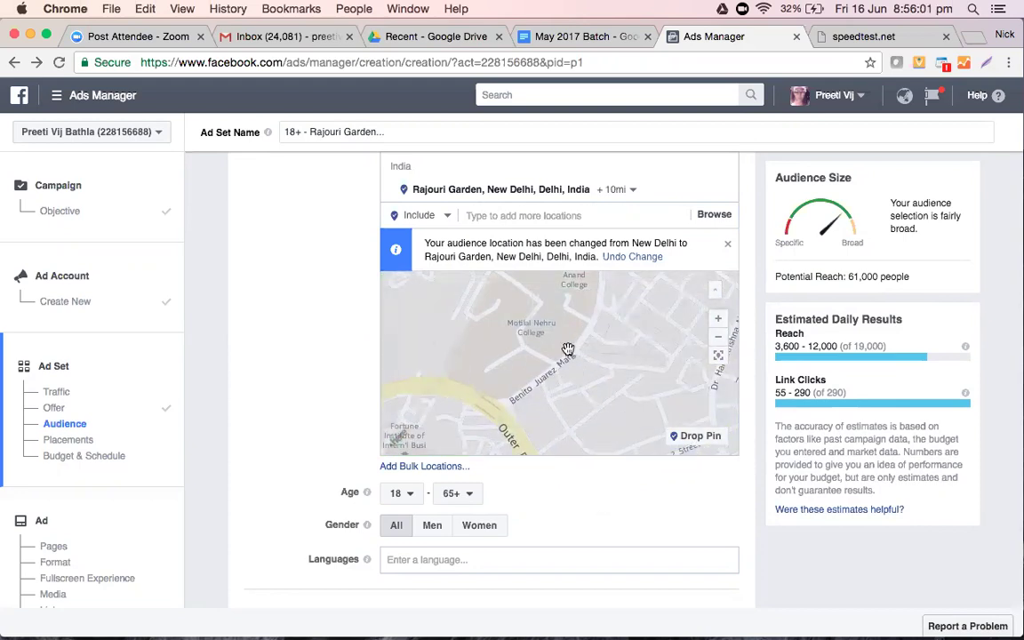
left_click_drag(567, 348, 635, 411)
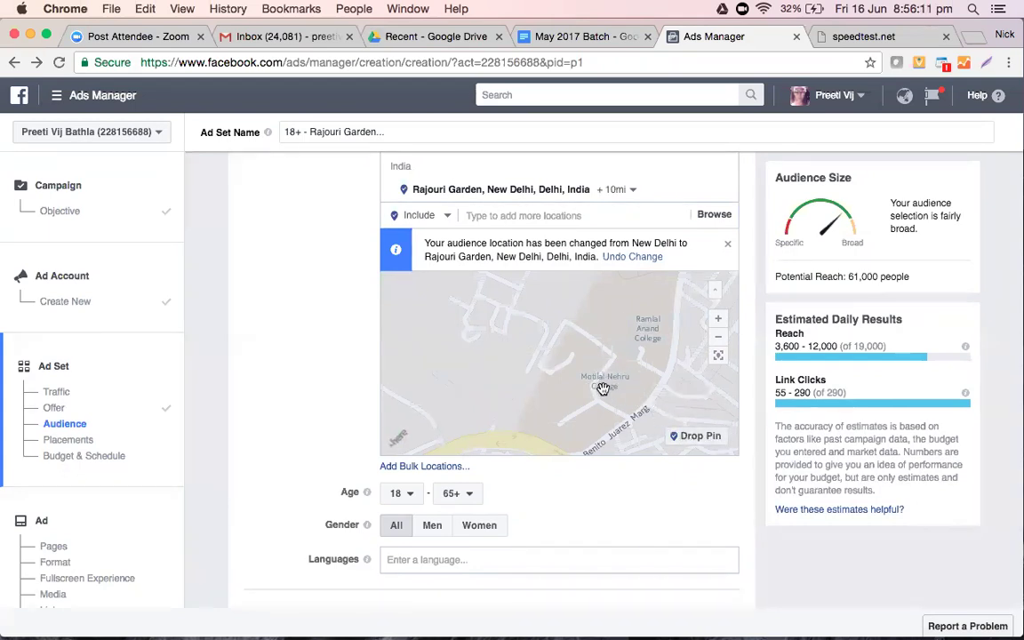
left_click(685, 442)
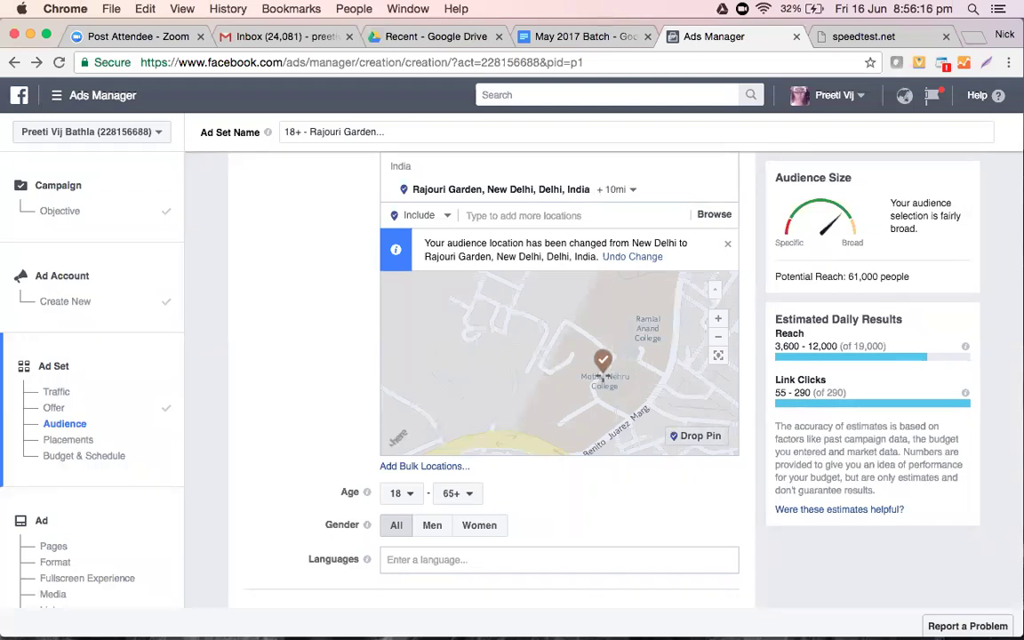
left_click(604, 374)
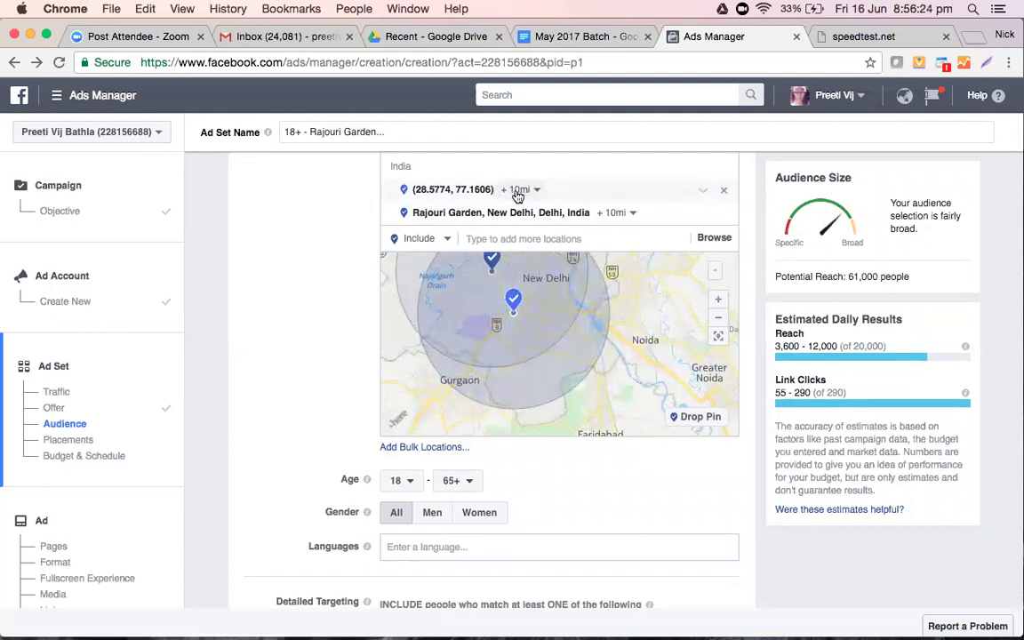
Examine how the two included target areas overlap on the map, and review the include and exclude options for locations.
scroll(524, 195, "up", 1)
scroll(525, 196, "up", 2)
scroll(526, 198, "down", 1)
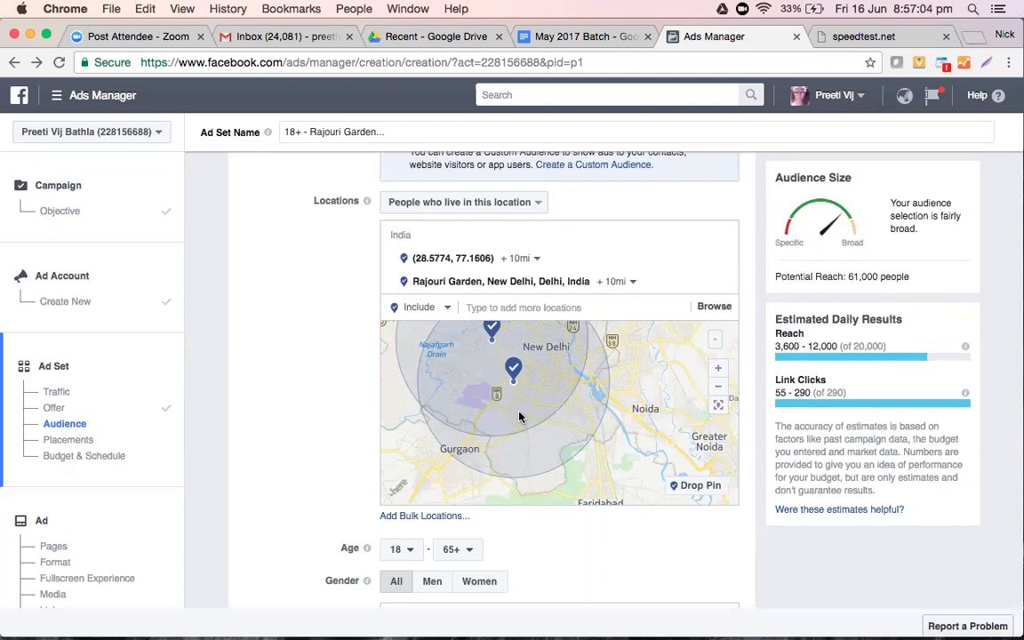
scroll(520, 416, "up", 3)
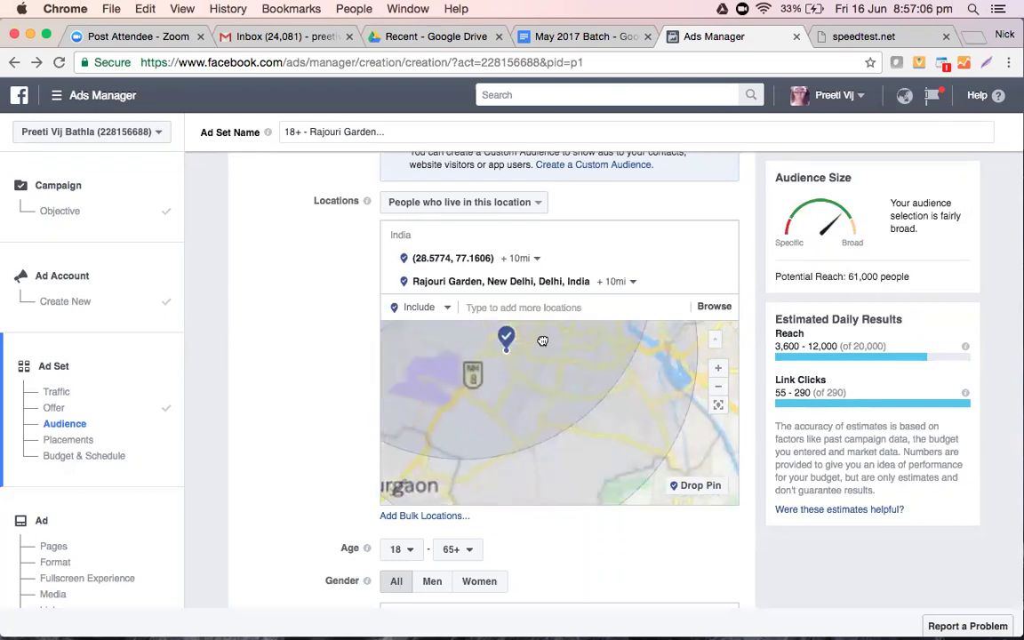
left_click_drag(538, 369, 553, 500)
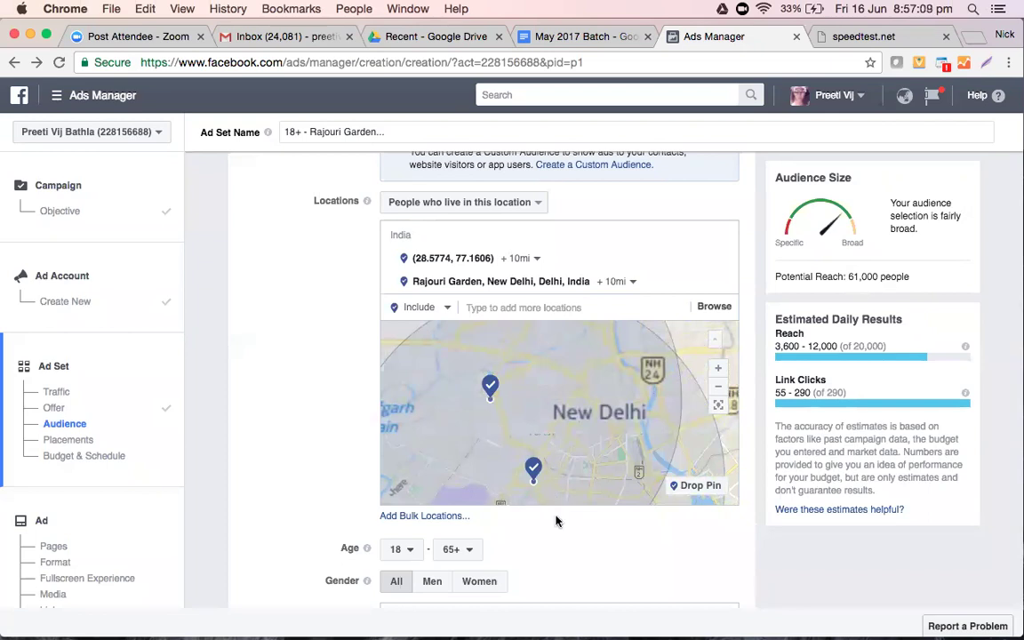
left_click(448, 310)
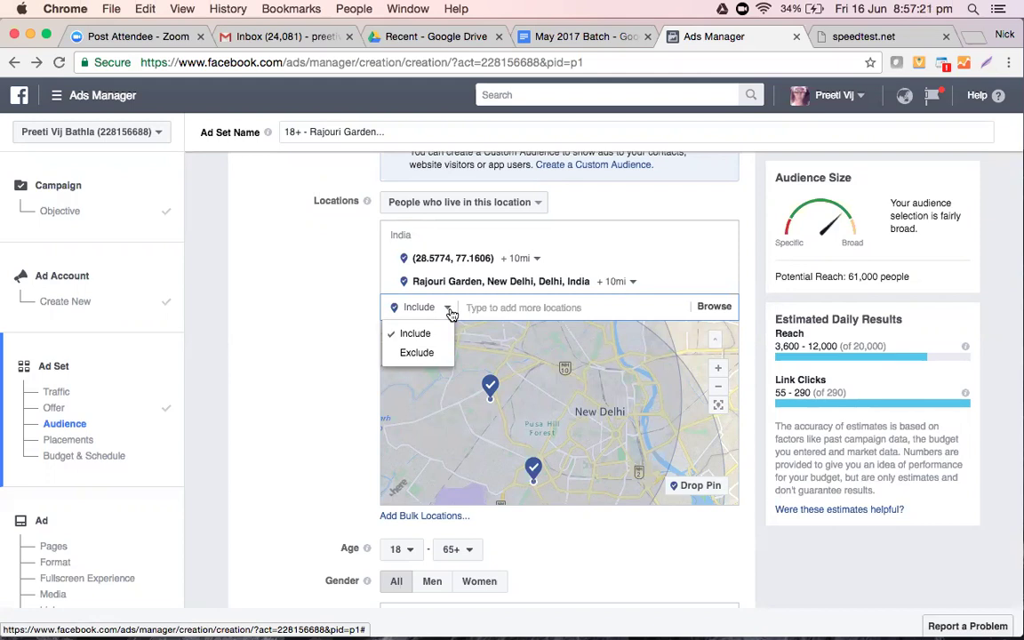
left_click(273, 329)
scroll(487, 354, "down", 3)
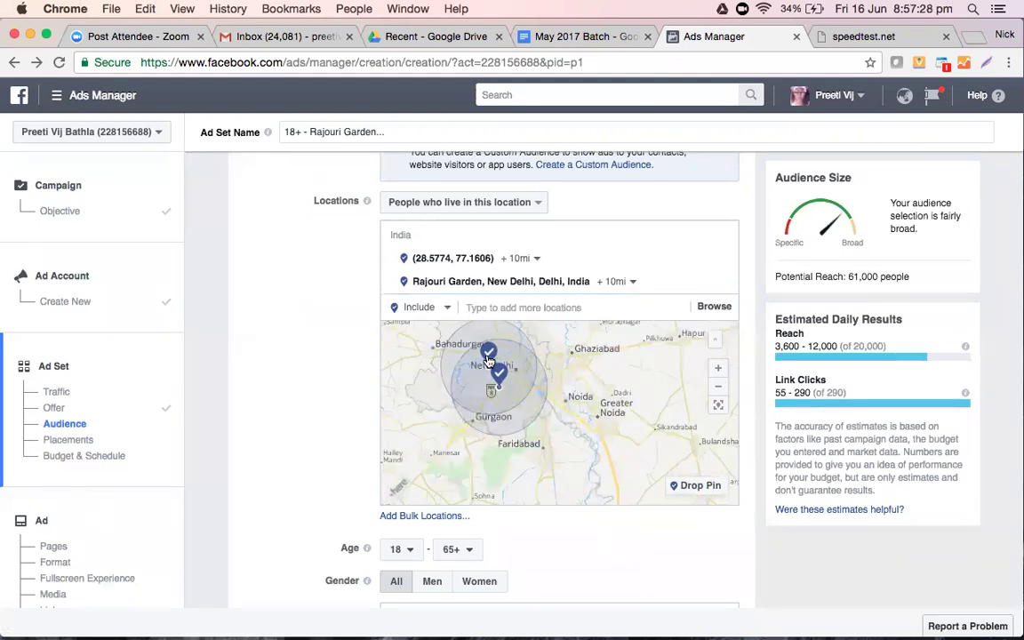
scroll(488, 359, "up", 2)
scroll(487, 355, "up", 3)
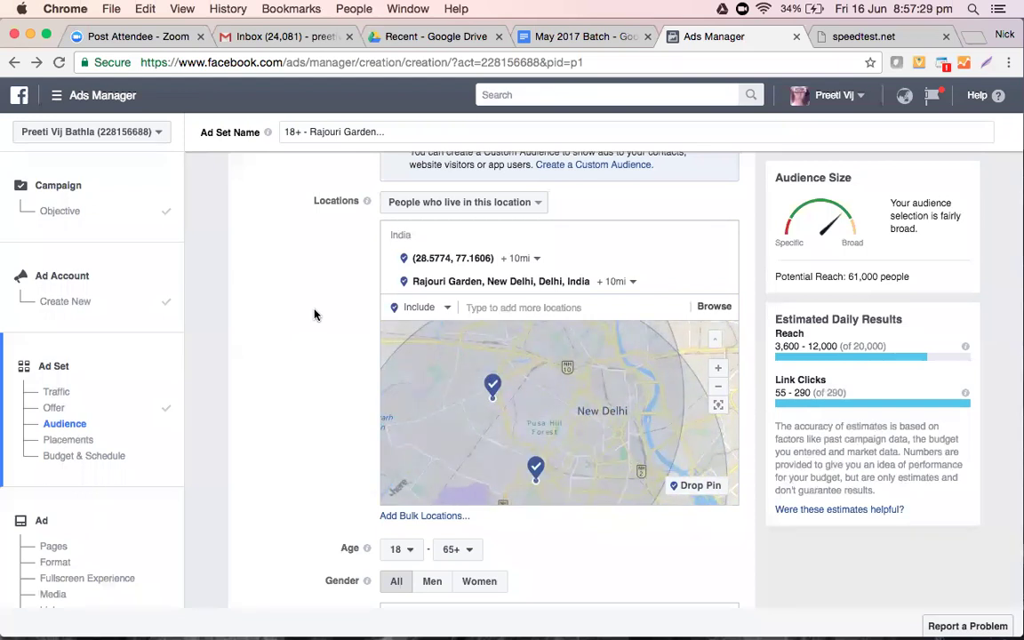
scroll(313, 315, "up", 3)
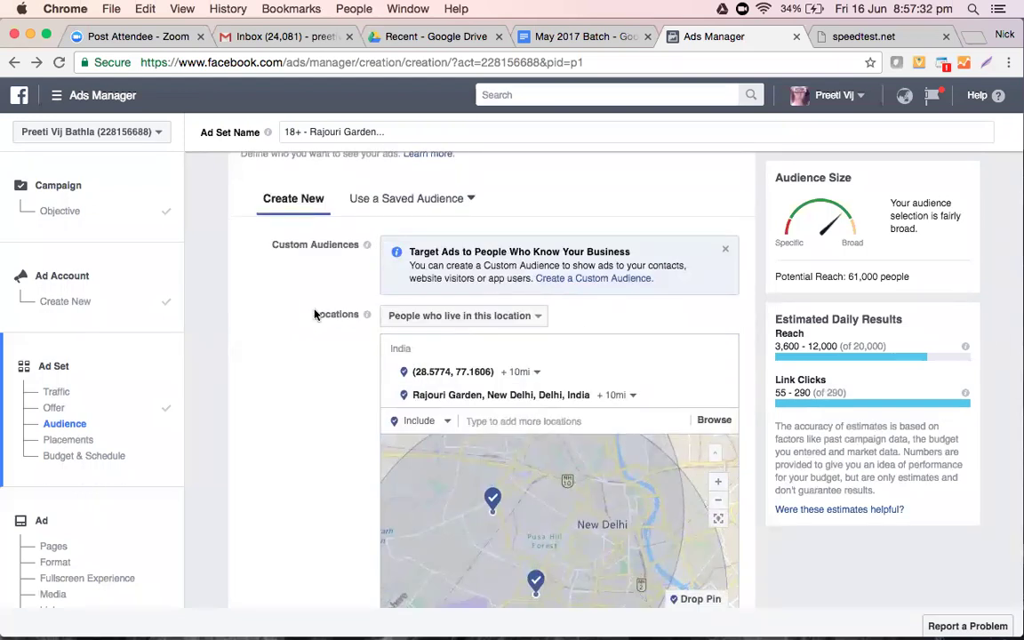
scroll(314, 314, "down", 6)
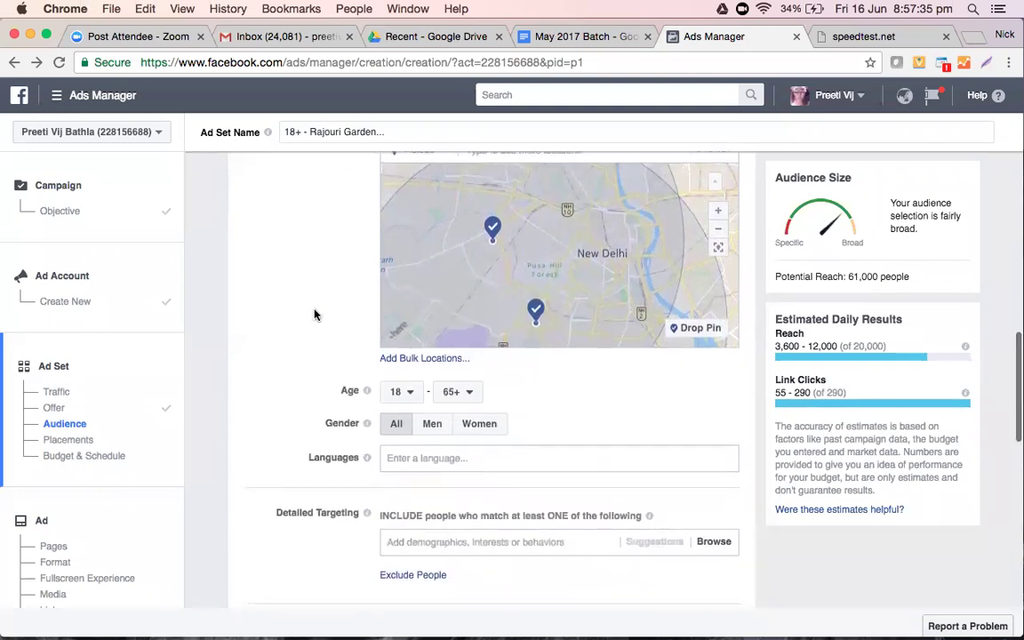
Set the audience's maximum age to 45, keeping the minimum age at 18.
scroll(320, 355, "up", 2)
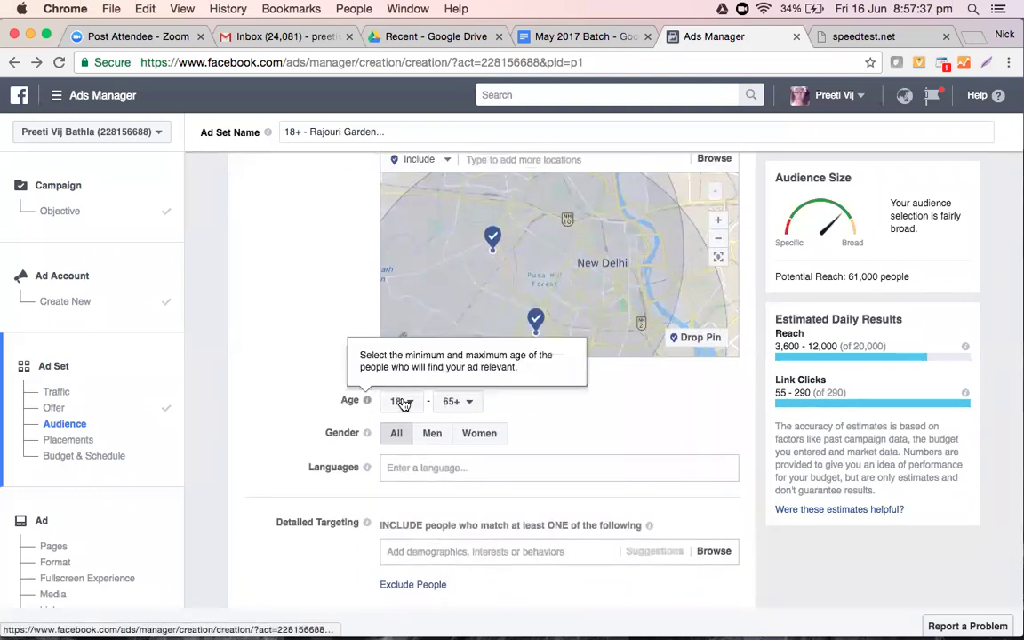
left_click(454, 405)
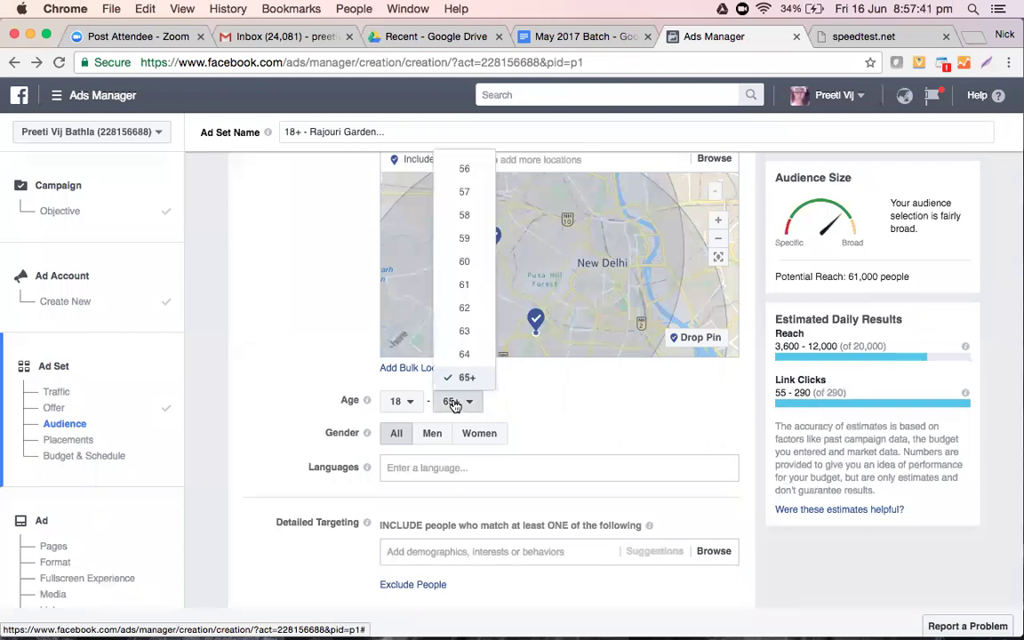
double_click(430, 265)
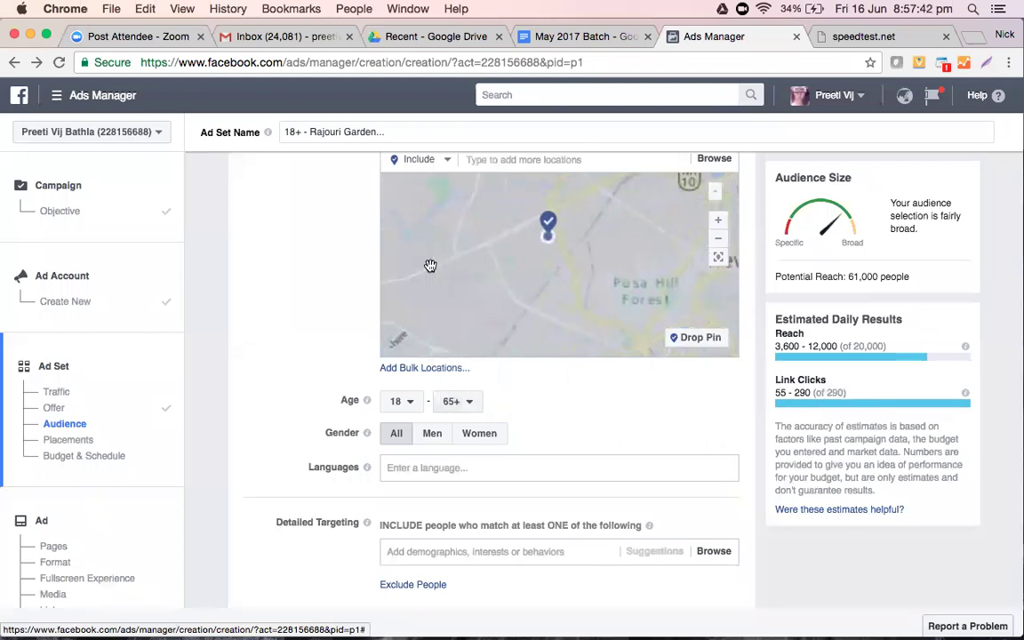
left_click(455, 401)
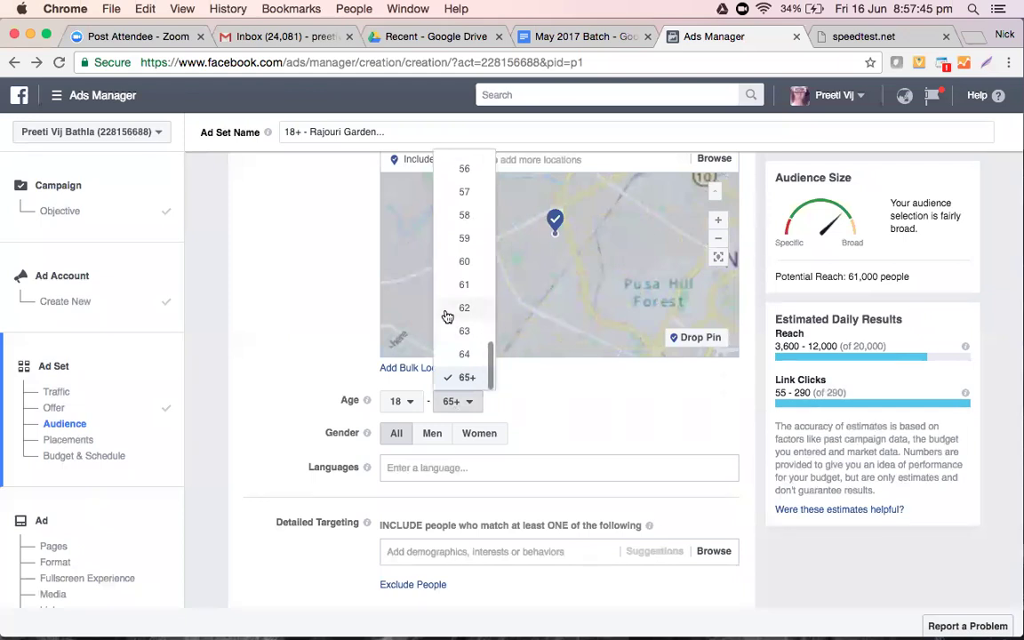
scroll(447, 318, "up", 3)
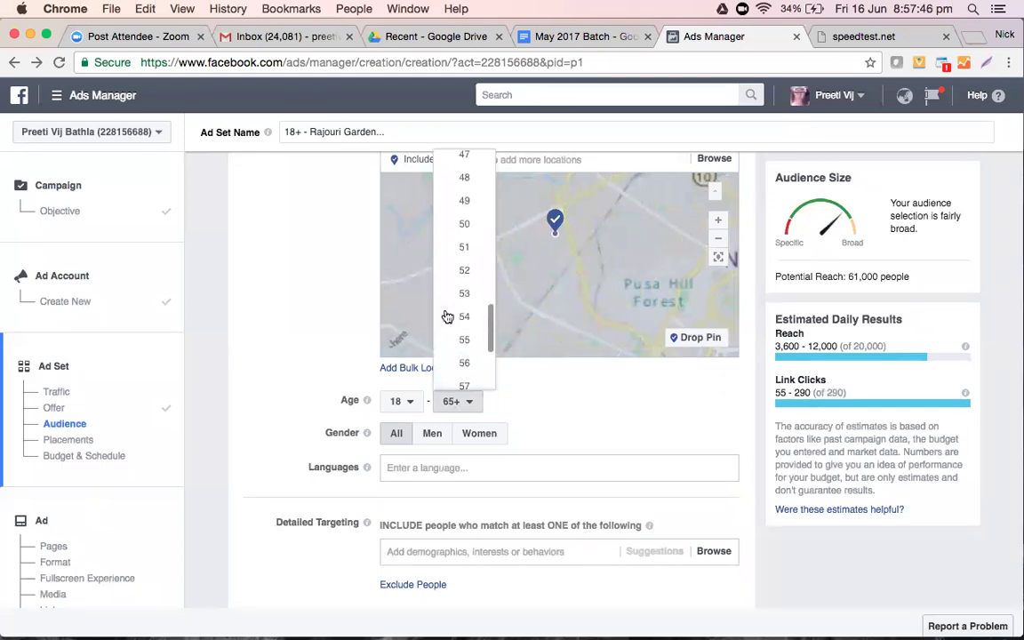
scroll(449, 315, "up", 4)
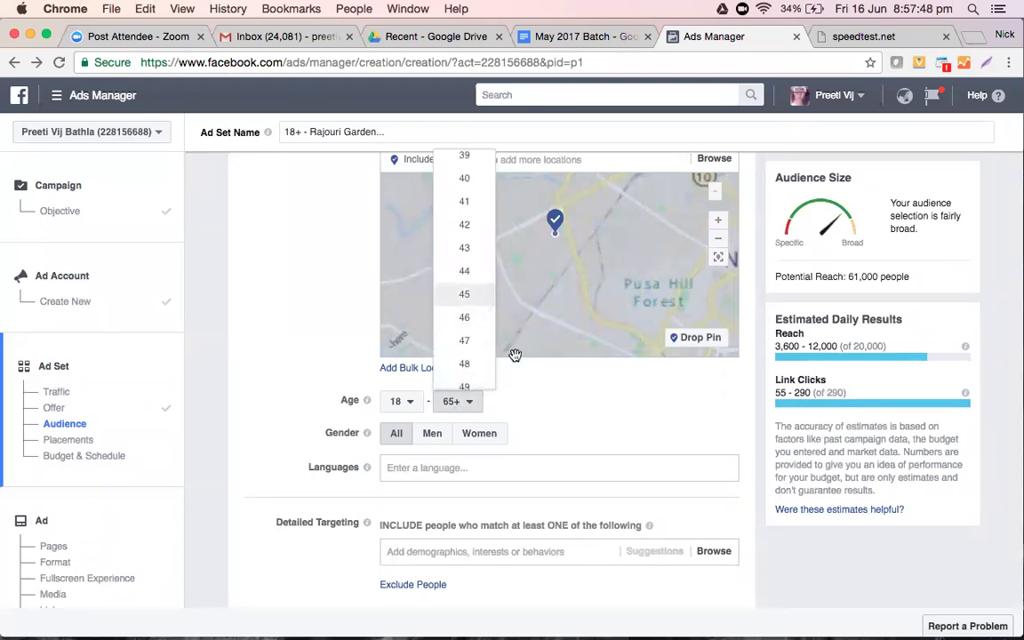
left_click(464, 293)
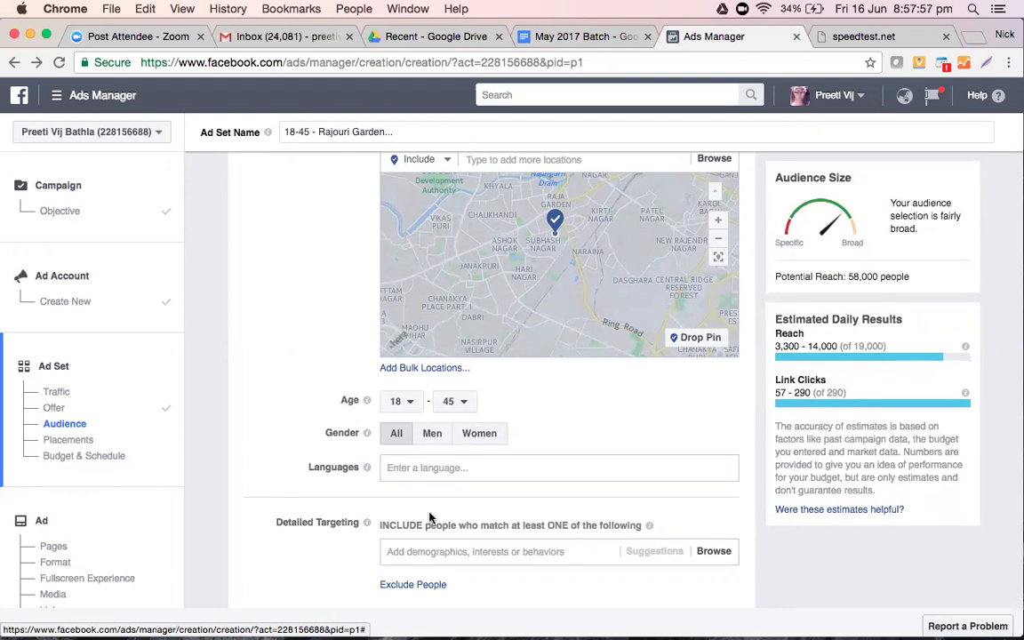
Add English (All) as the audience's language.
left_click(464, 467)
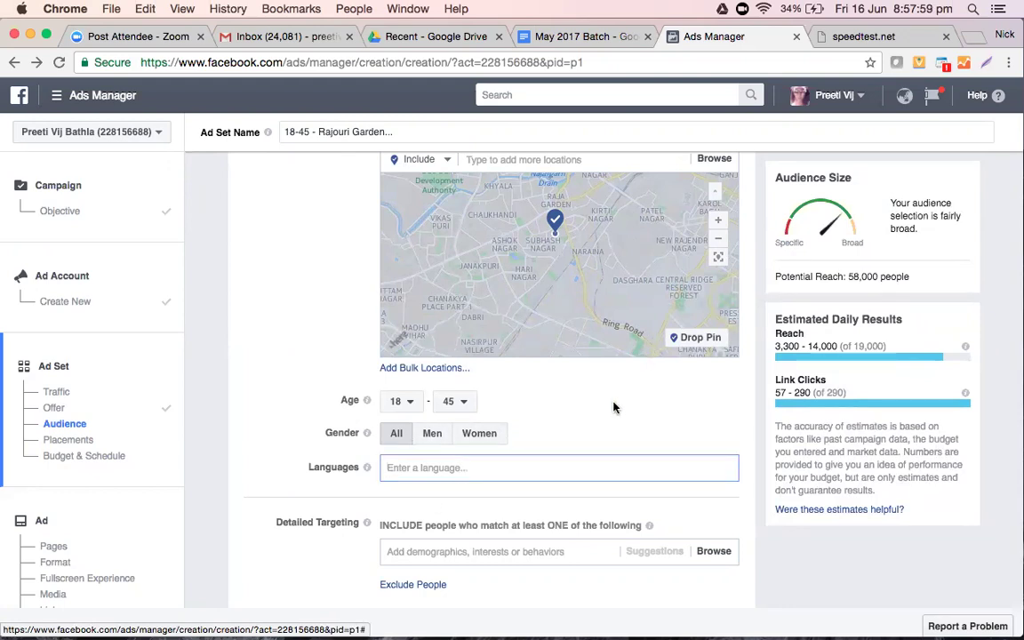
scroll(613, 407, "down", 1)
scroll(613, 407, "down", 3)
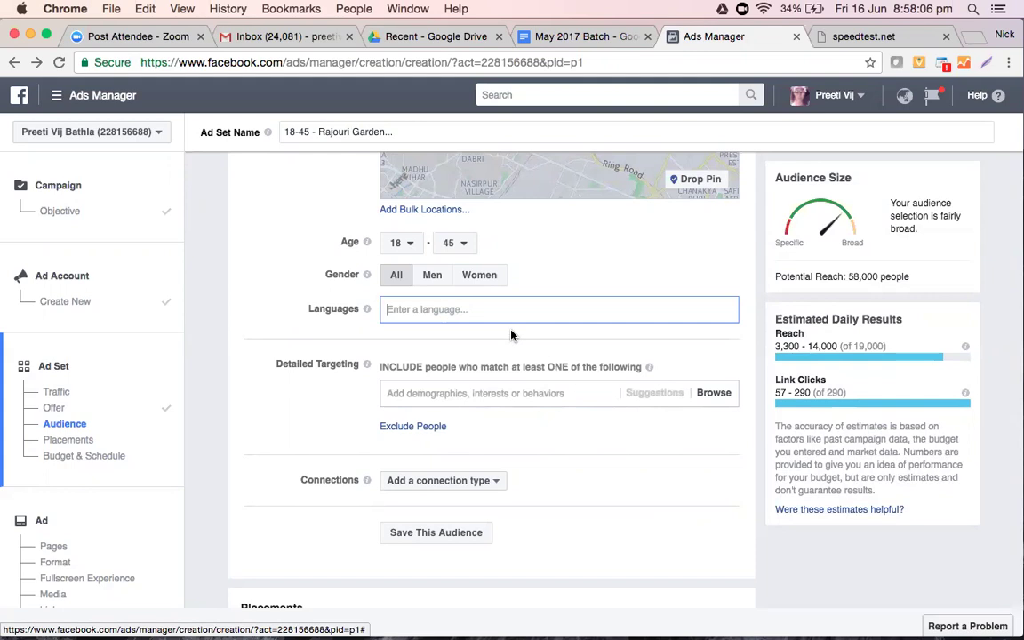
type("ENgl")
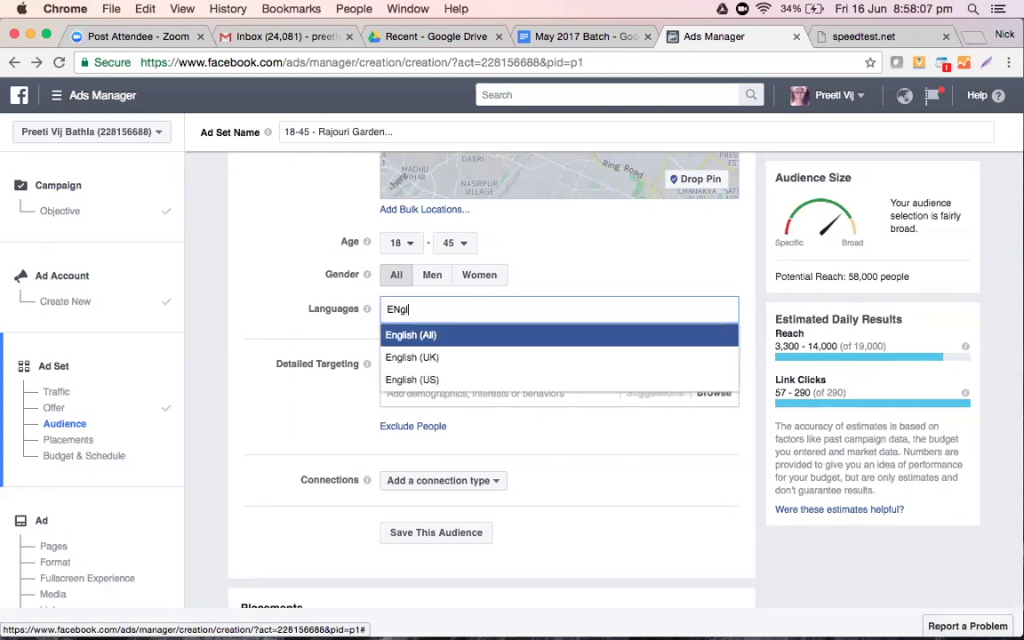
left_click(461, 342)
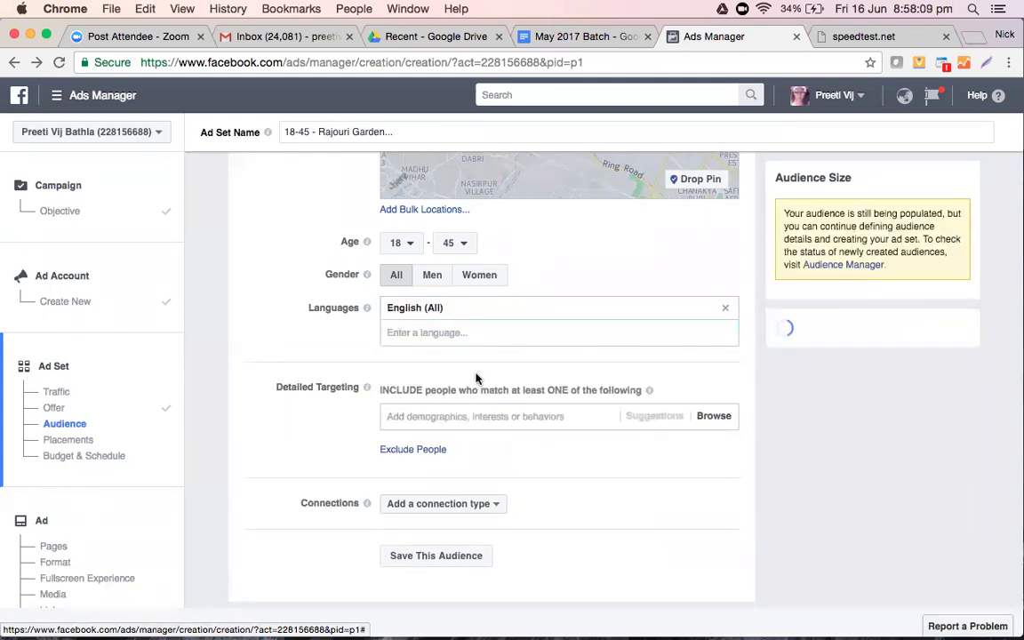
Browse the interest and behavior categories for detailed targeting, and include the Anniversary in 61-90 Days behavior.
scroll(476, 379, "down", 3)
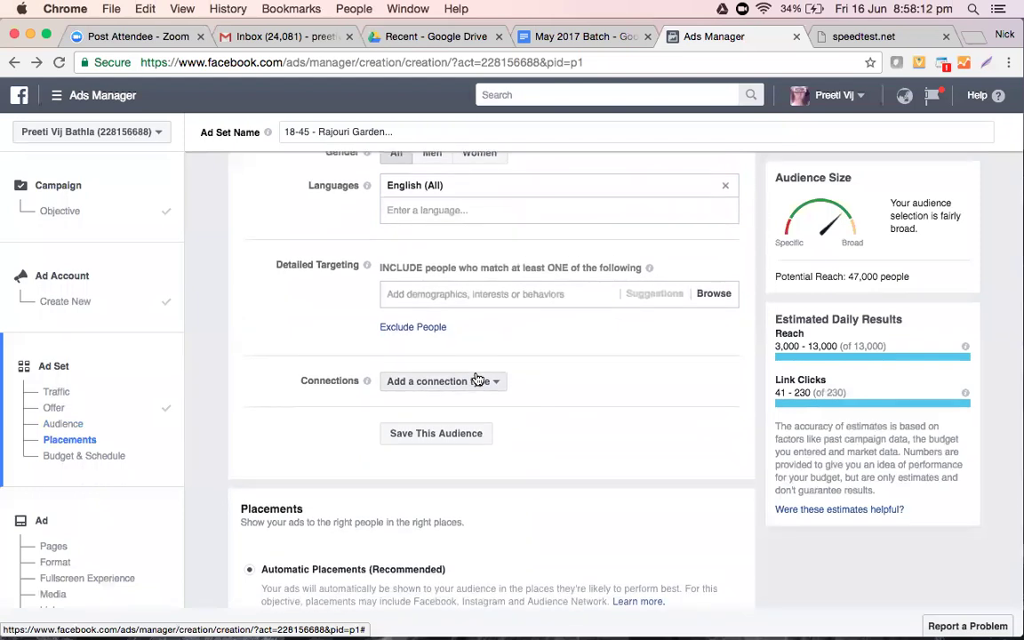
left_click(506, 301)
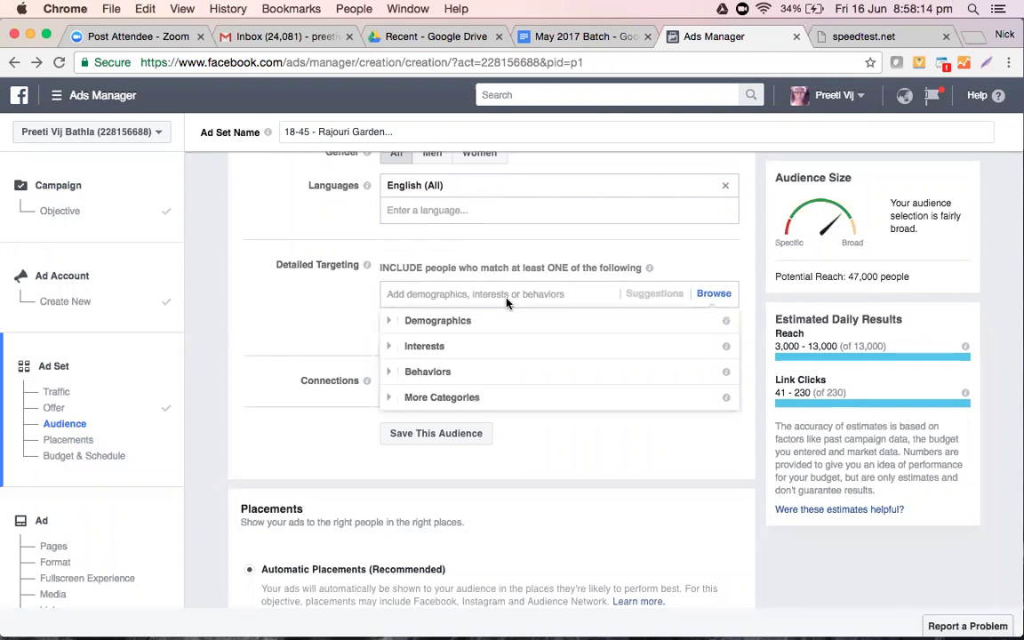
left_click(448, 353)
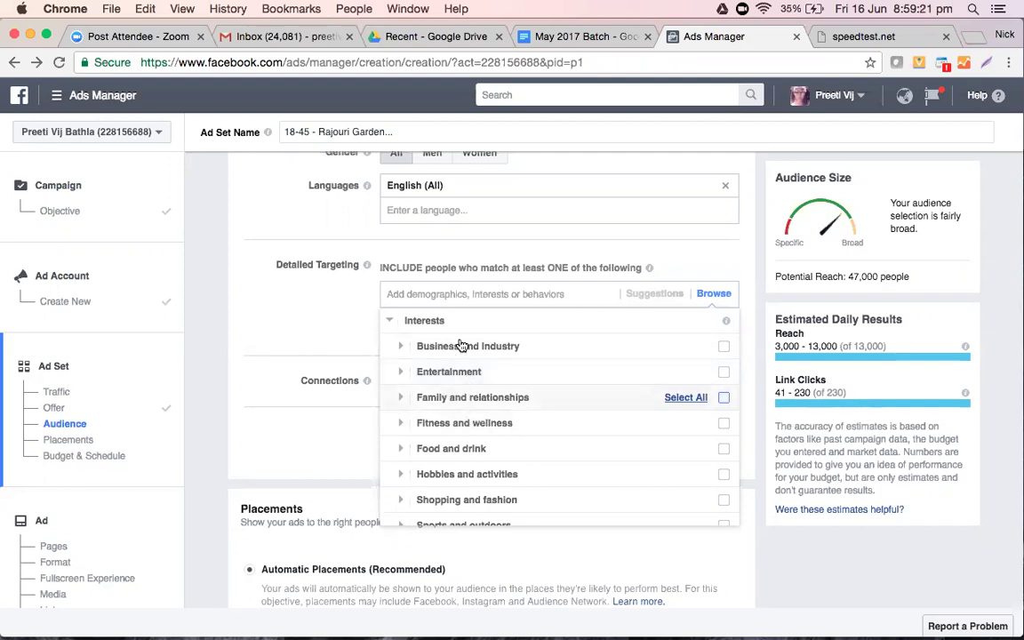
scroll(480, 434, "down", 5)
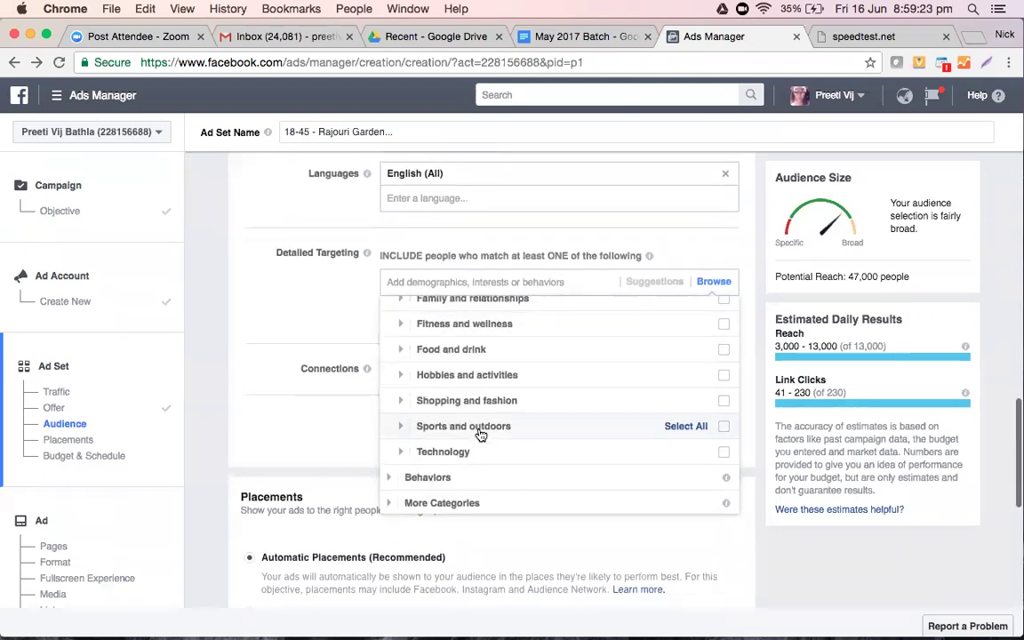
left_click(392, 463)
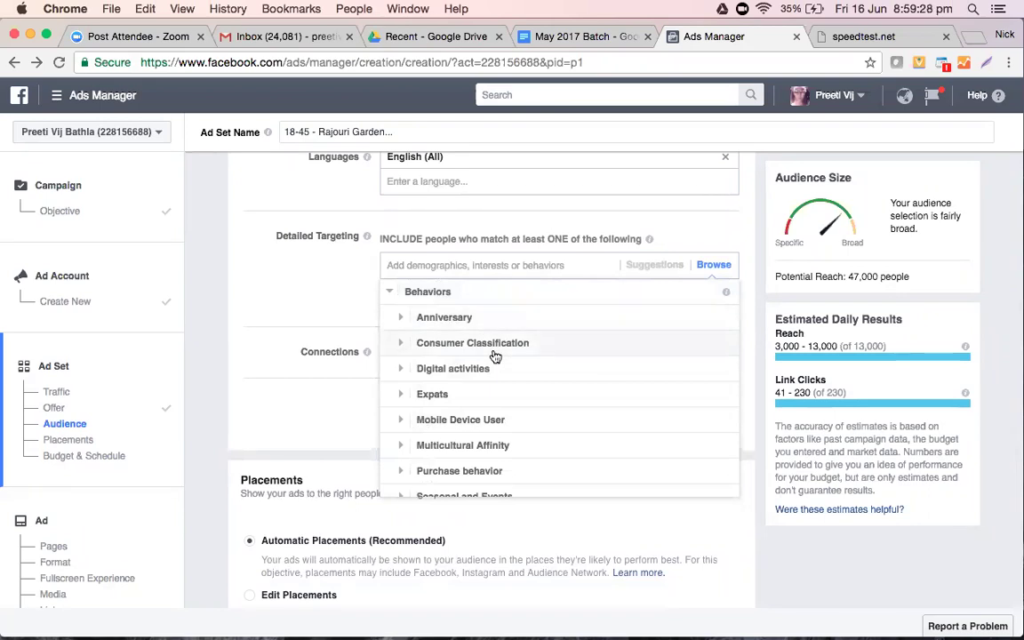
left_click(401, 345)
scroll(522, 342, "up", 3)
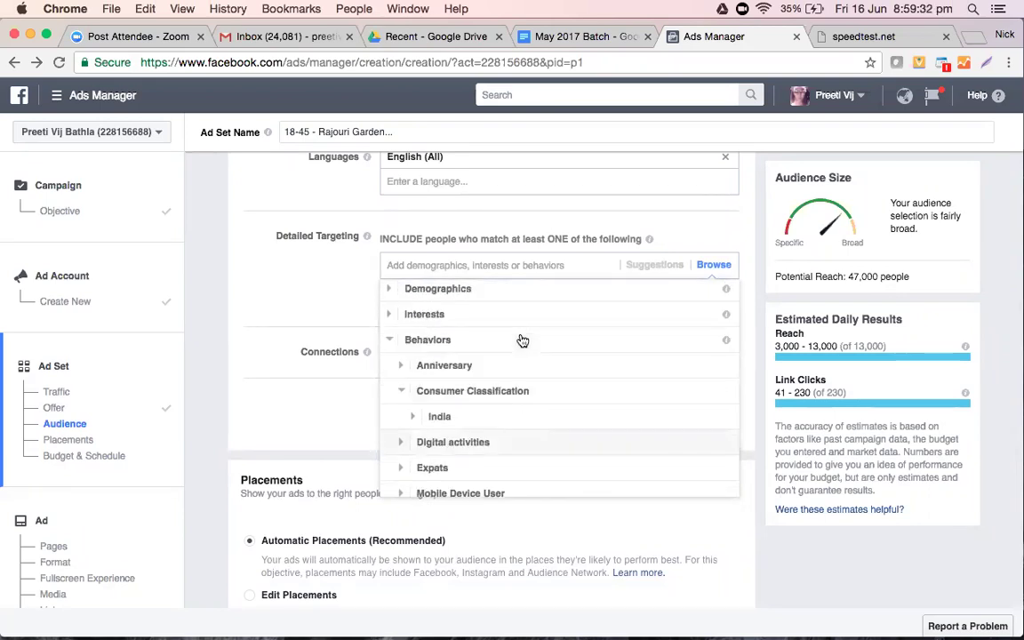
left_click(401, 381)
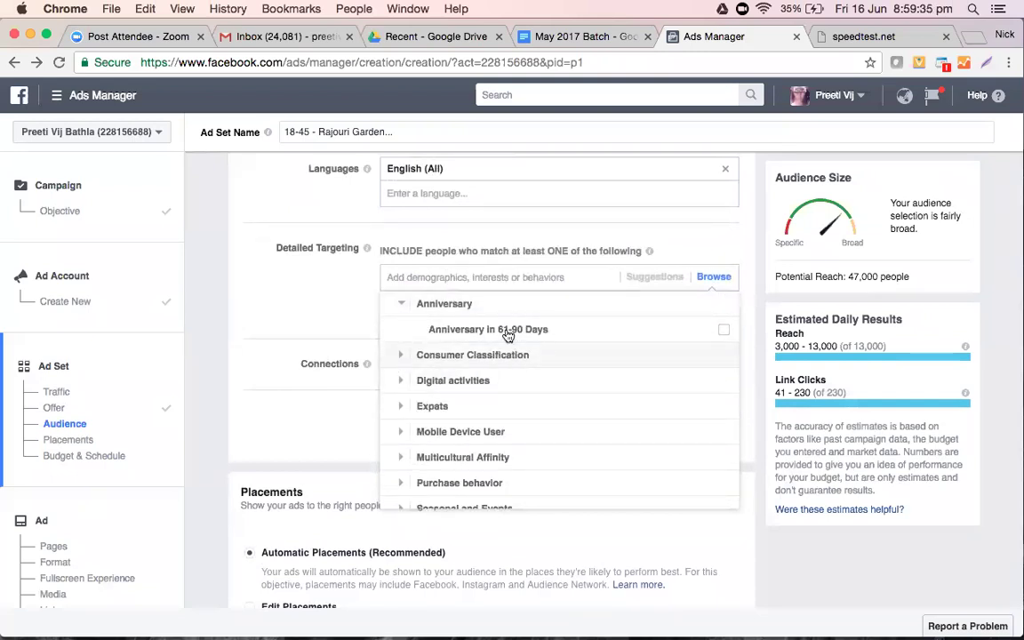
mouse_move(502, 335)
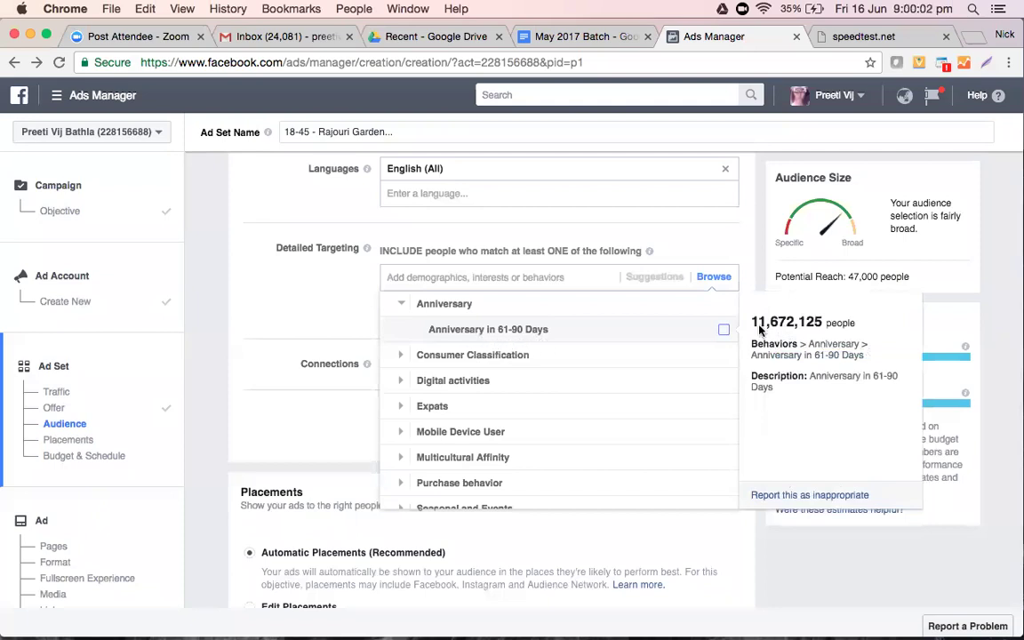
left_click(725, 331)
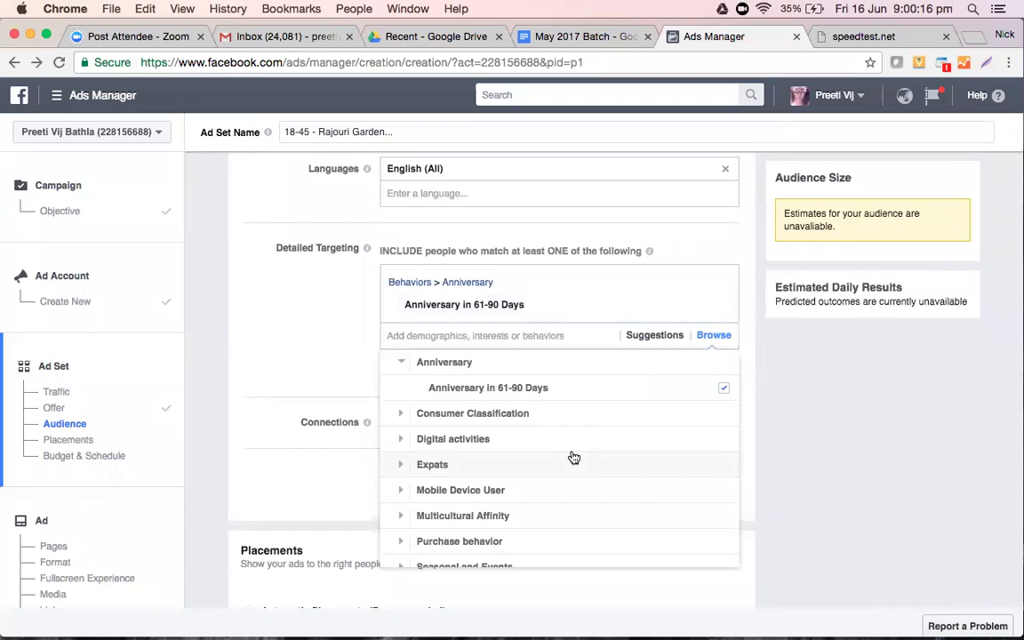
Review the Facebook Categories under More Categories, and include the Engaged Shoppers purchase behavior in the detailed targeting.
scroll(574, 457, "down", 5)
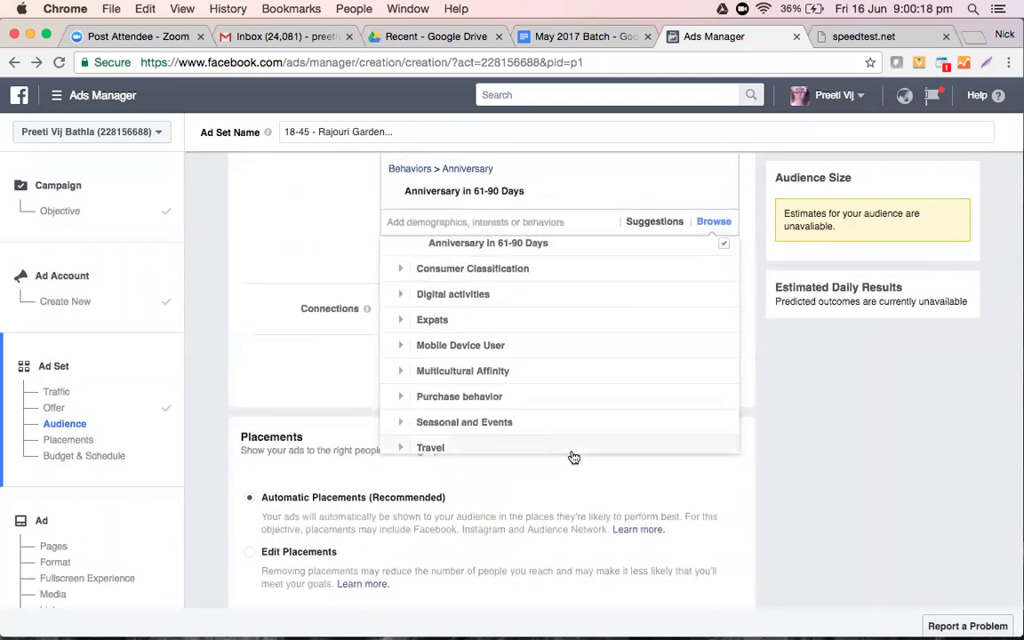
scroll(573, 457, "down", 2)
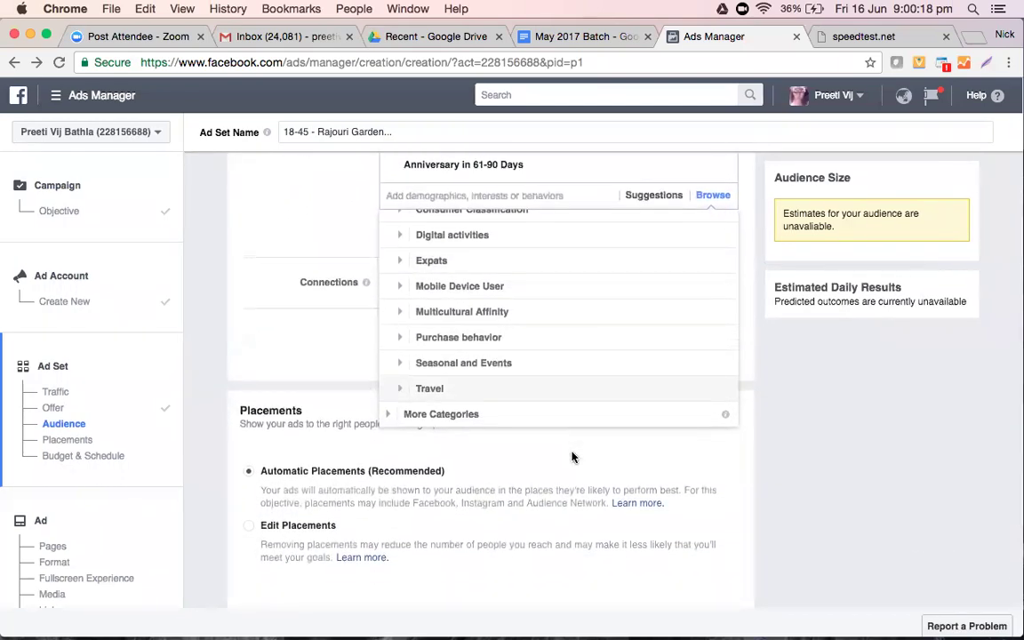
left_click(389, 414)
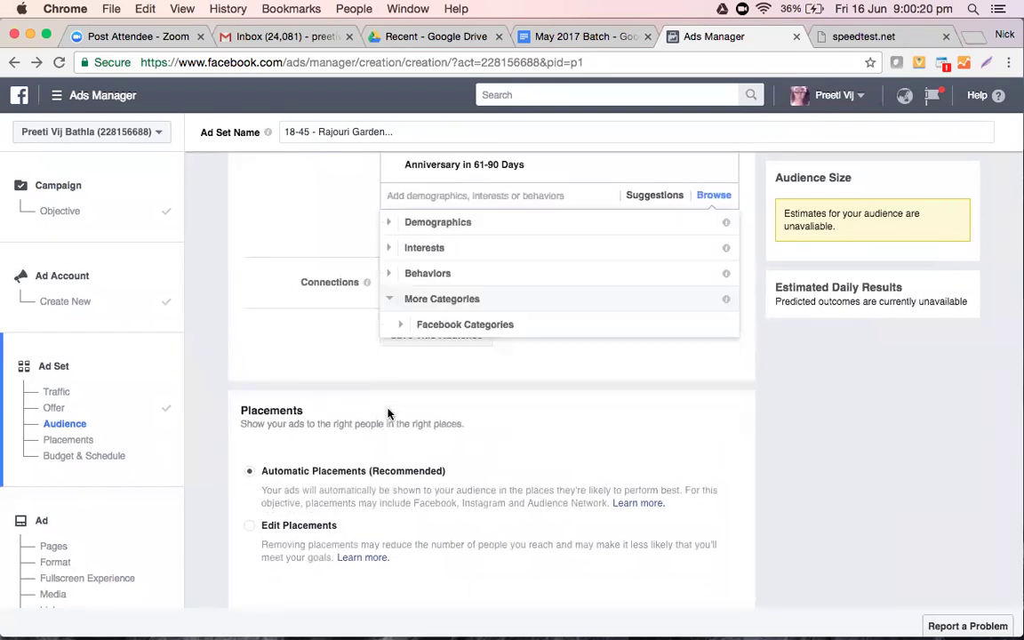
left_click(402, 326)
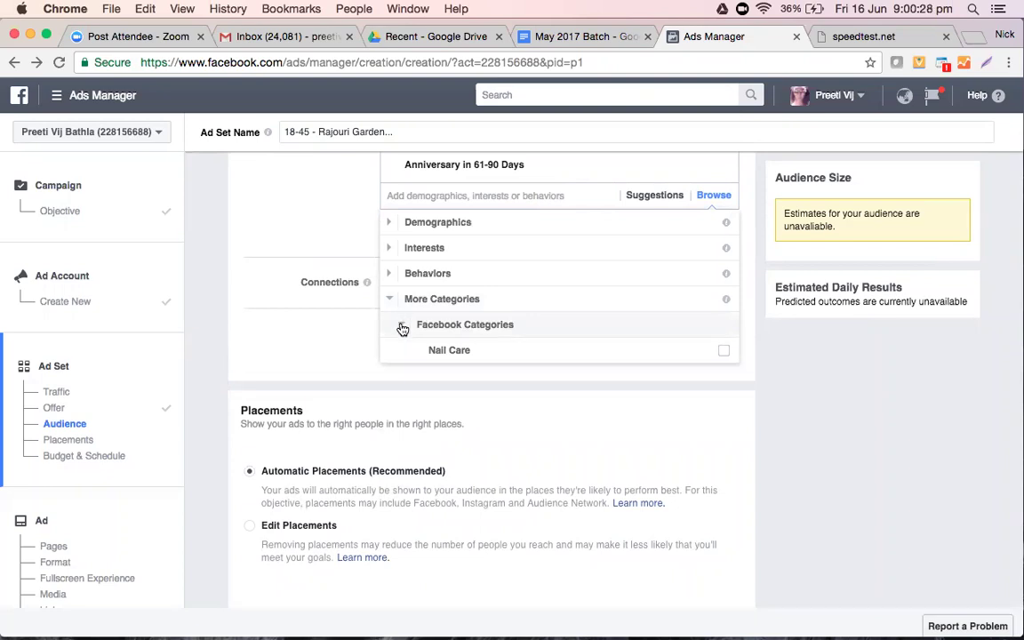
left_click(402, 328)
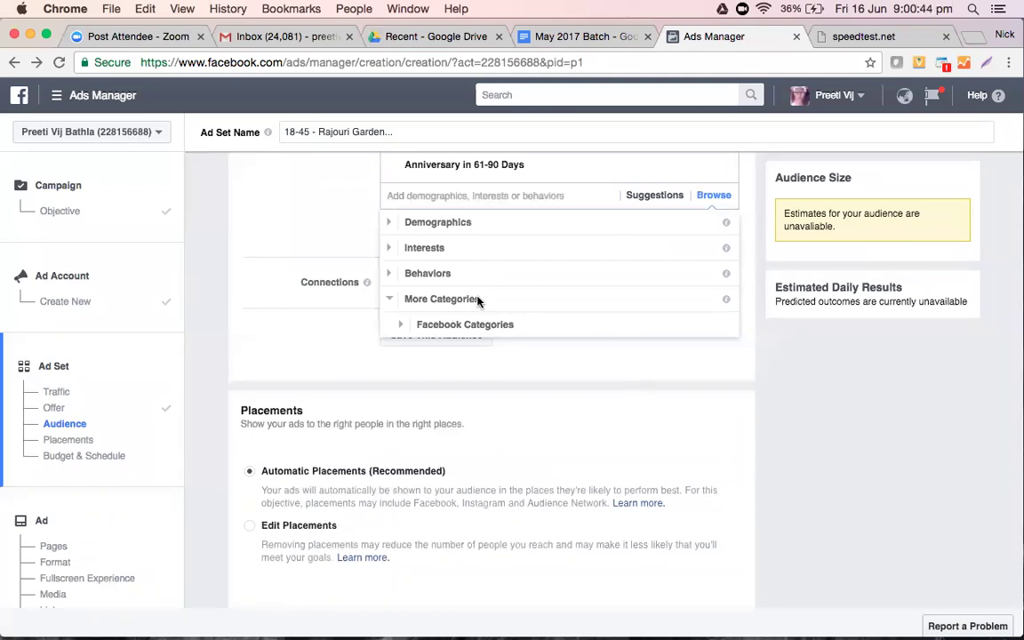
left_click(389, 274)
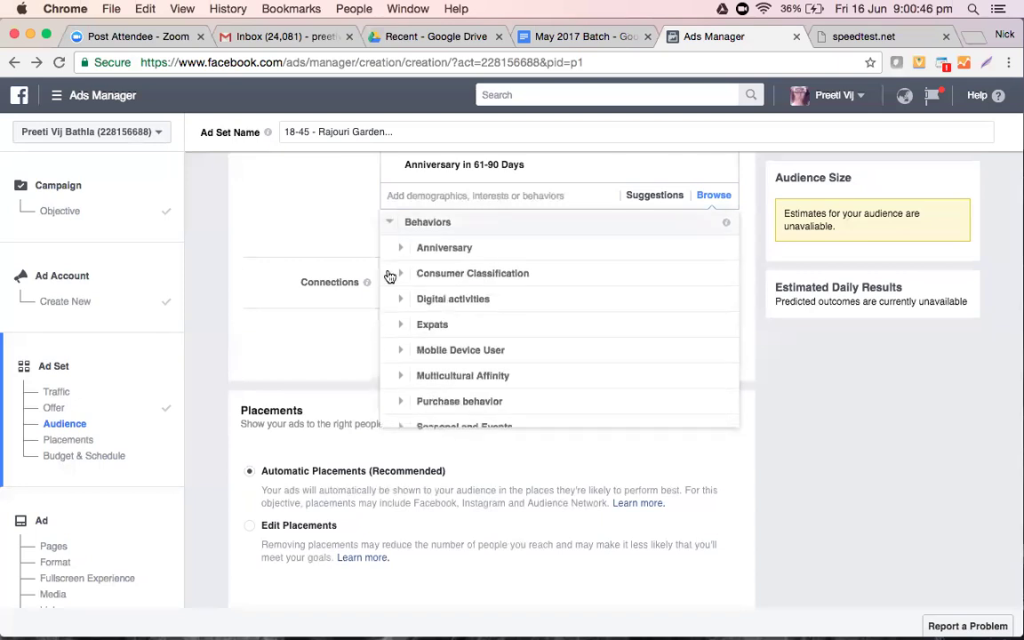
scroll(489, 356, "down", 1)
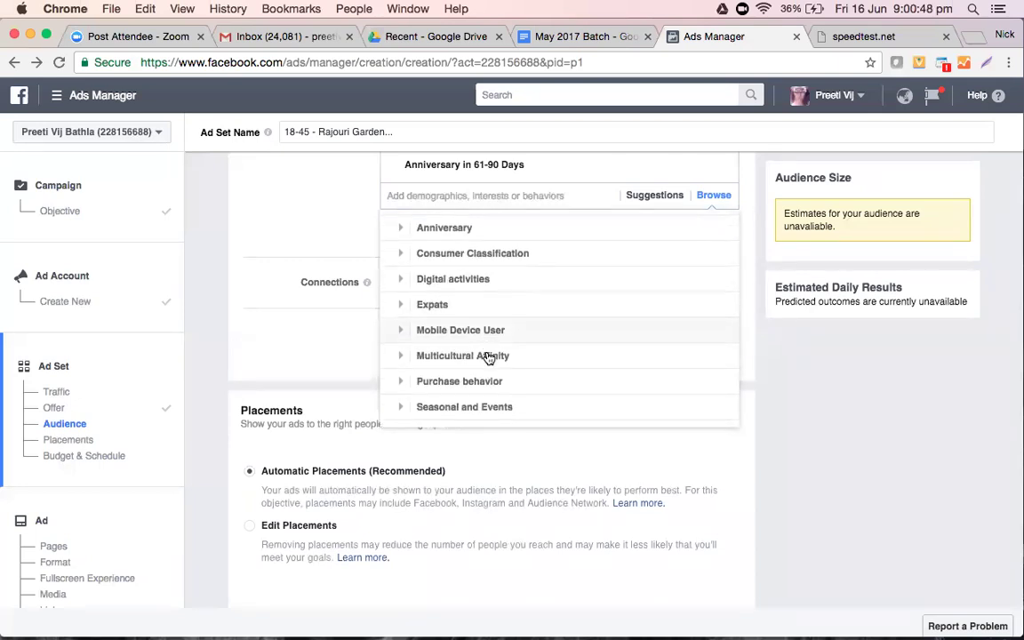
left_click(400, 385)
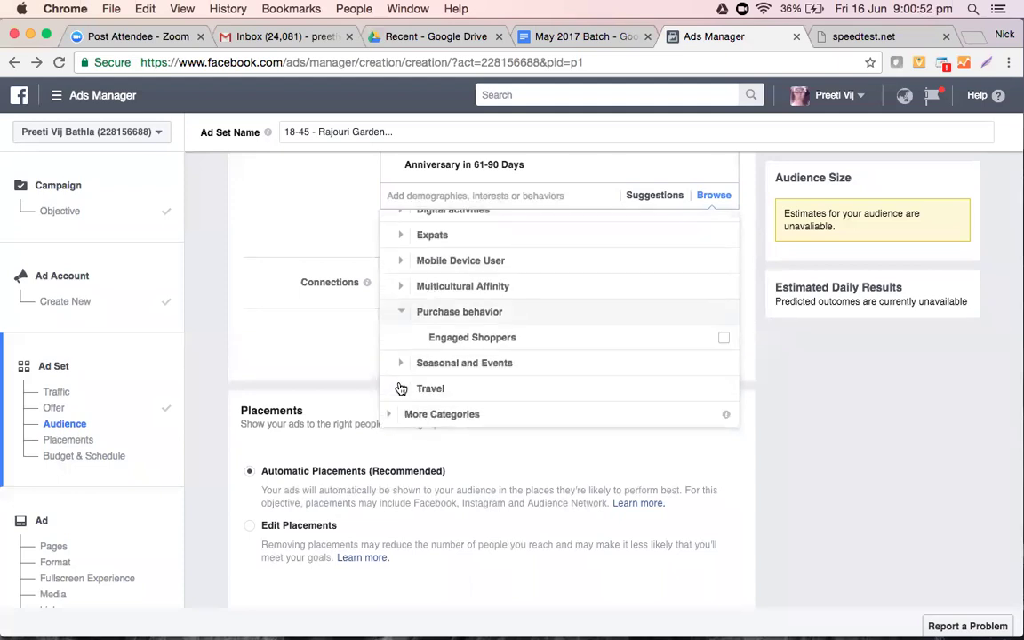
mouse_move(475, 343)
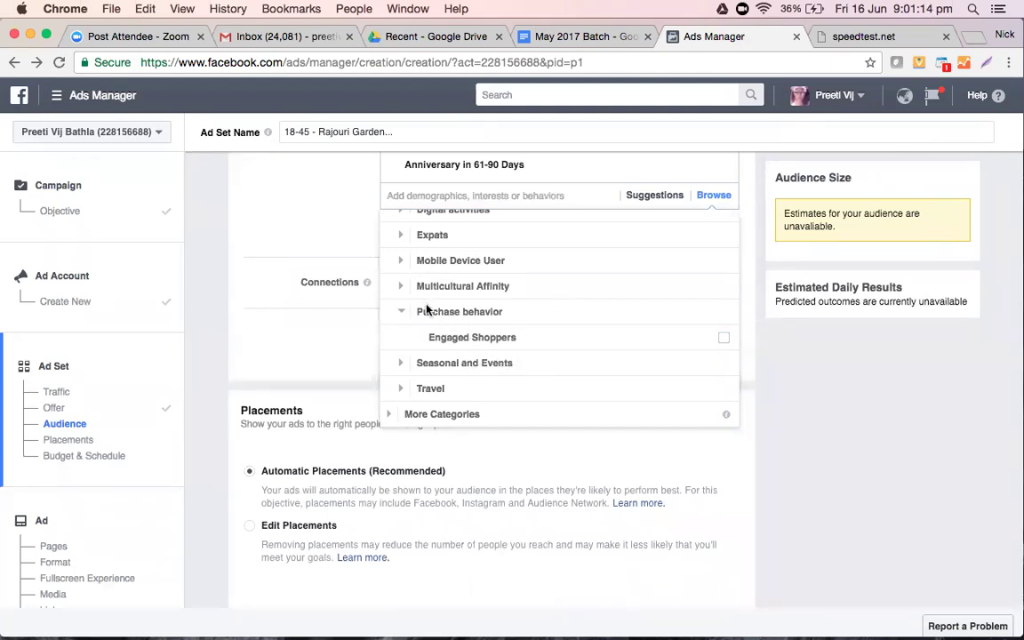
left_click(724, 337)
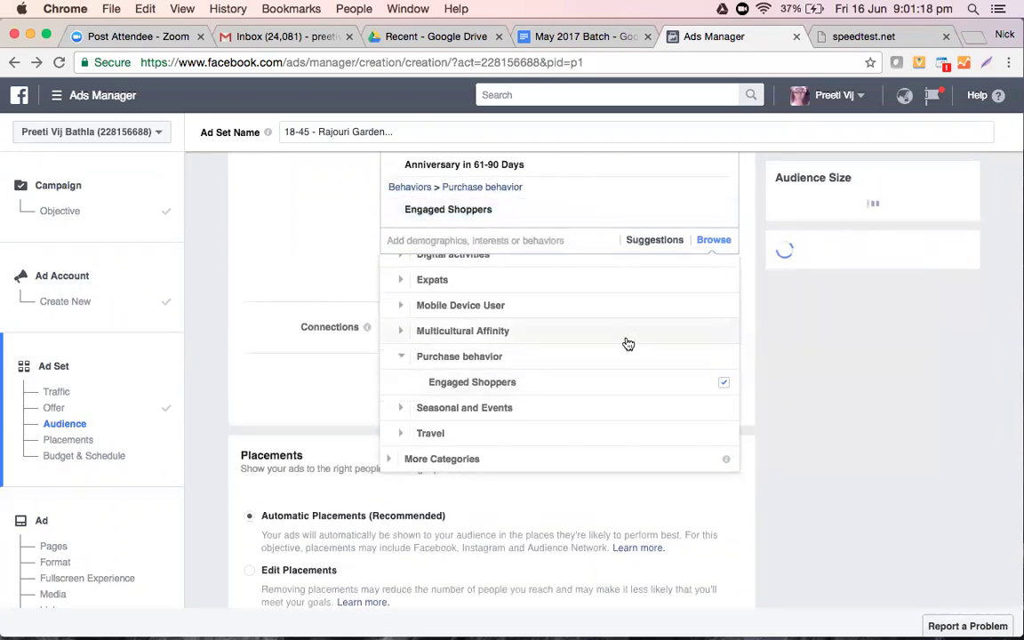
Examine the options under the Travel, Seasonal and Events, and Purchase behavior categories, including Fall Football (US).
left_click(405, 437)
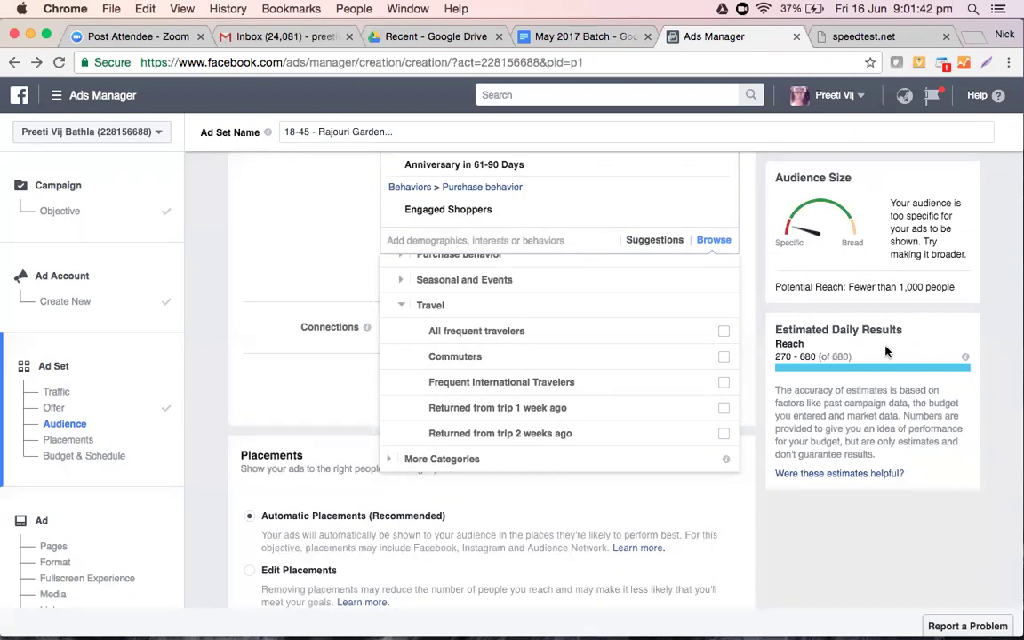
left_click(402, 280)
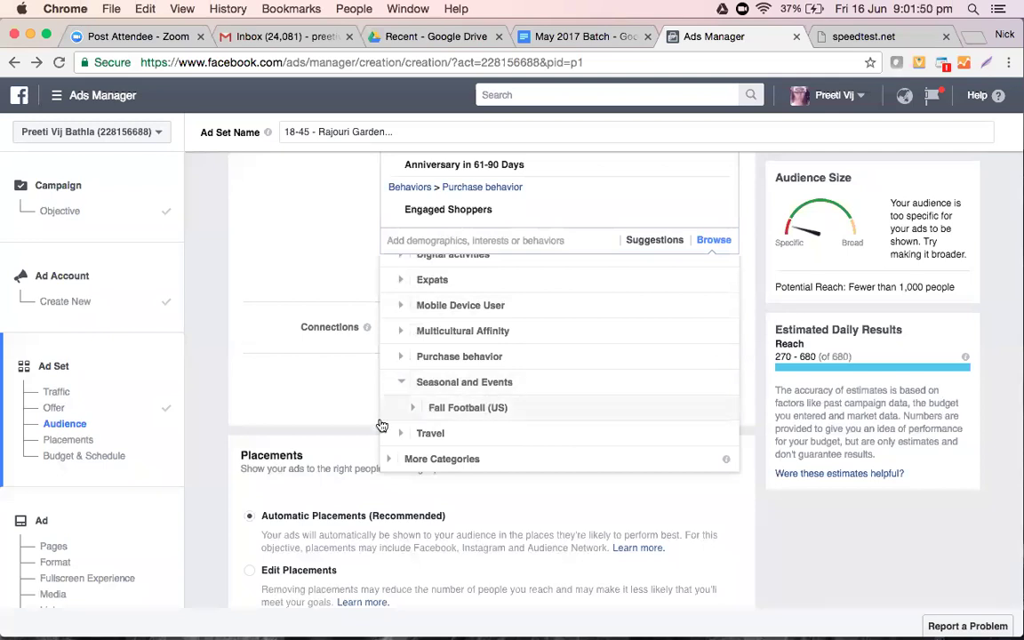
left_click(405, 407)
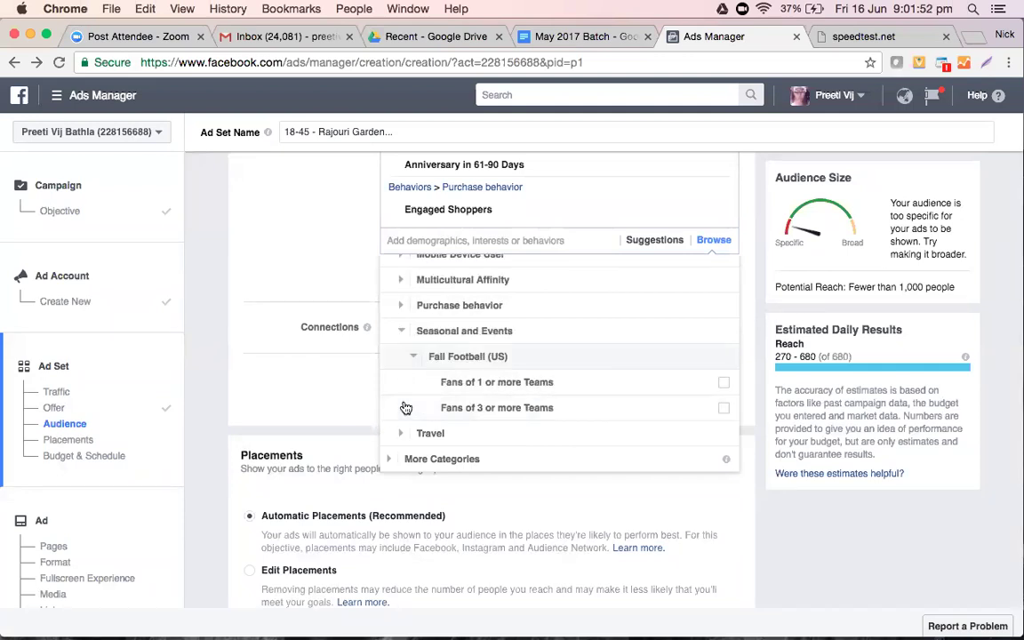
left_click(401, 305)
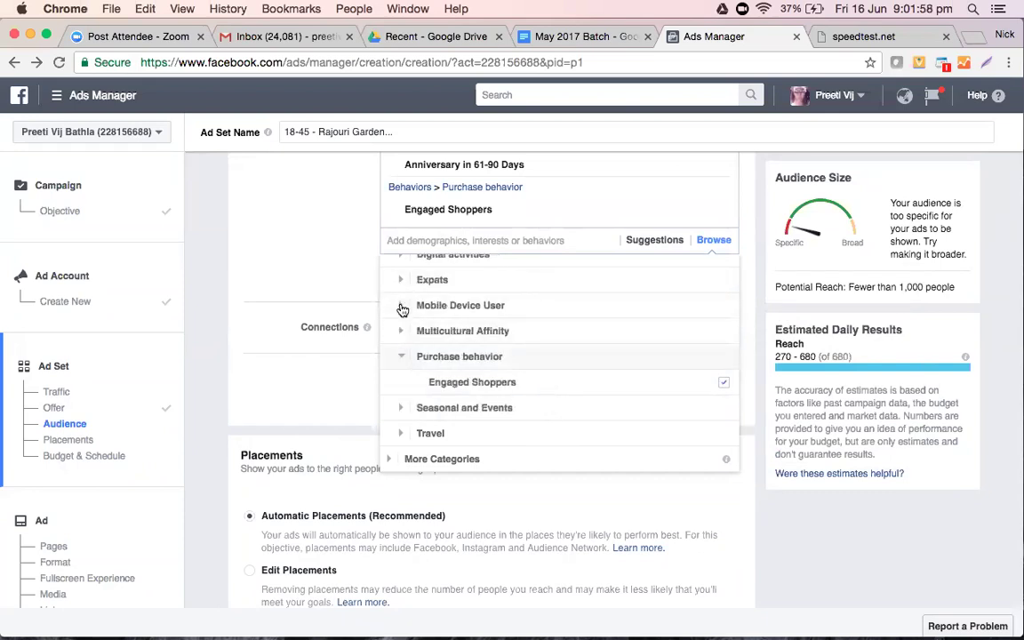
Examine the Mobile Device User and Multicultural Affinity options in the behavior categories.
left_click(401, 306)
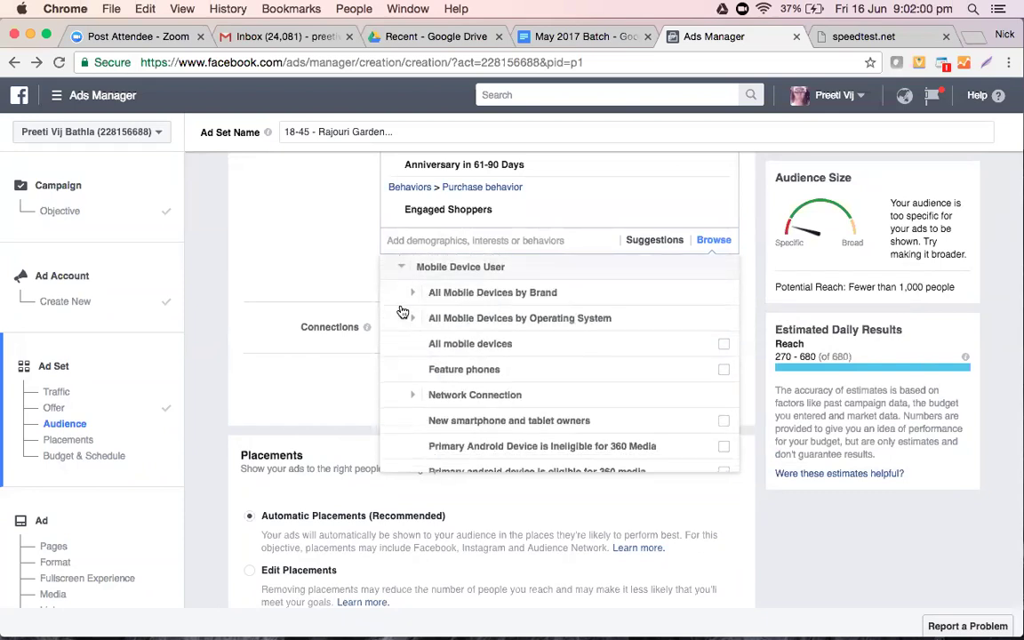
mouse_move(591, 352)
mouse_move(493, 380)
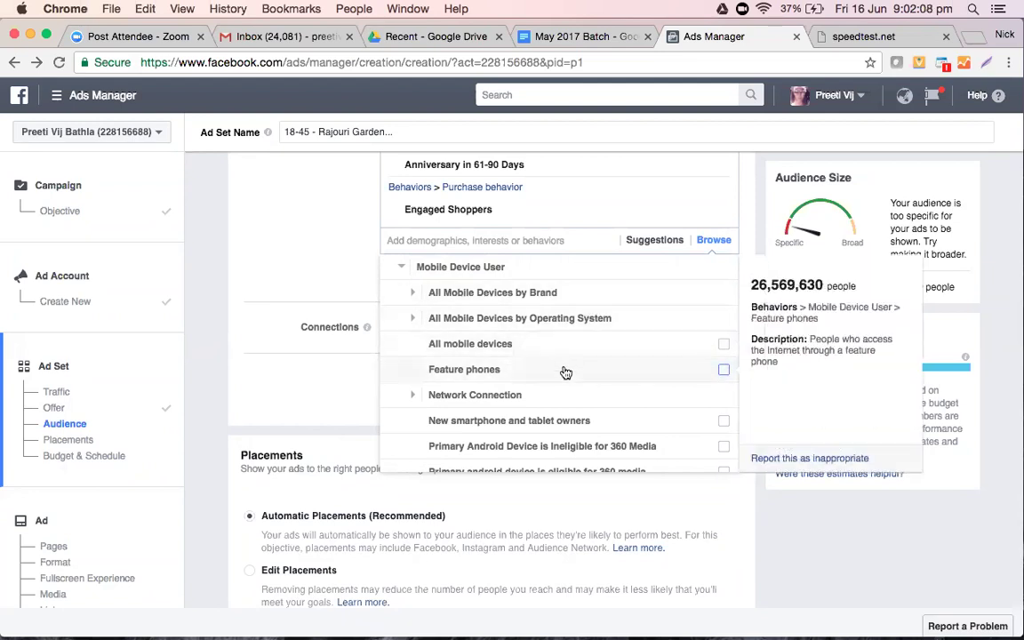
scroll(565, 371, "down", 3)
scroll(566, 365, "up", 1)
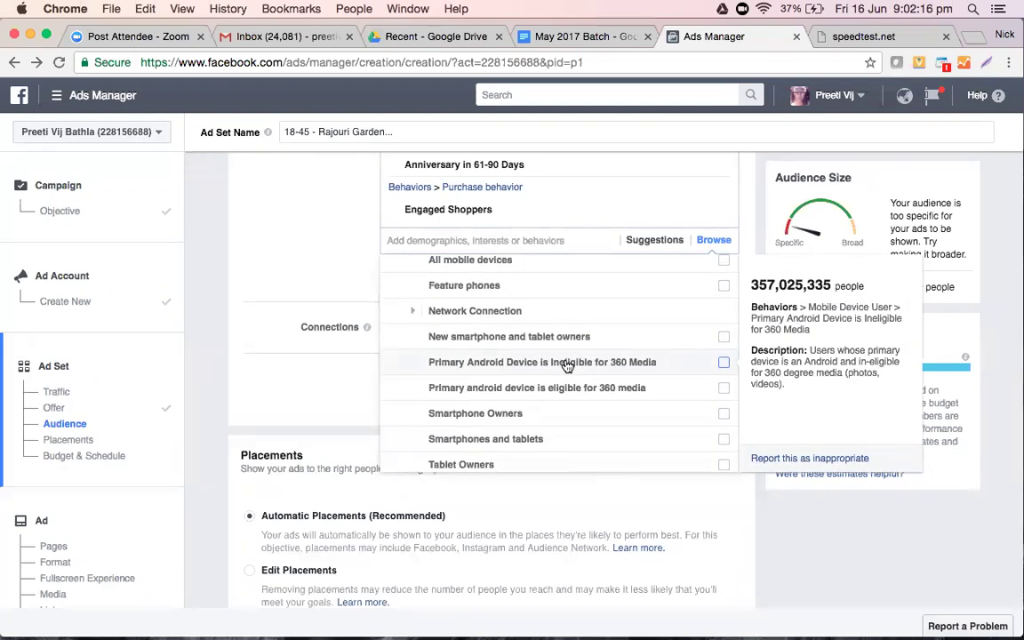
scroll(567, 365, "down", 3)
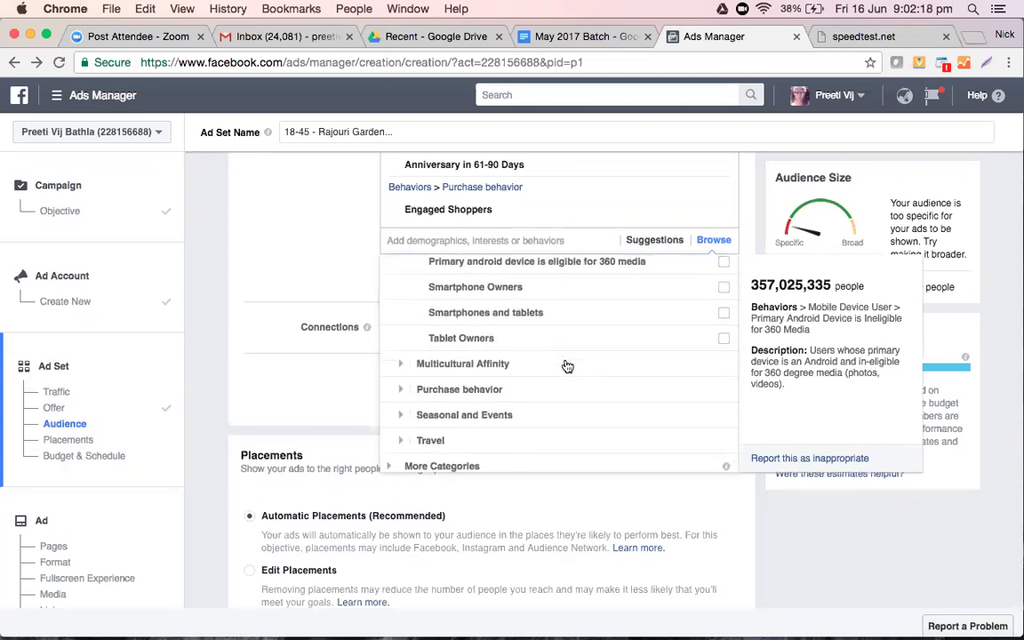
left_click(403, 363)
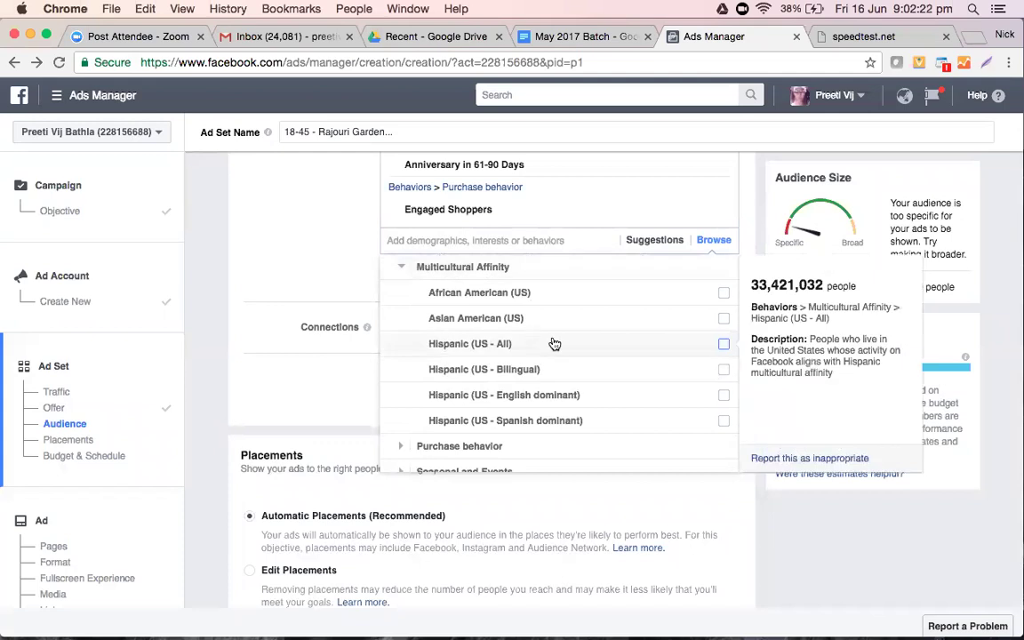
scroll(586, 374, "down", 1)
scroll(587, 374, "up", 2)
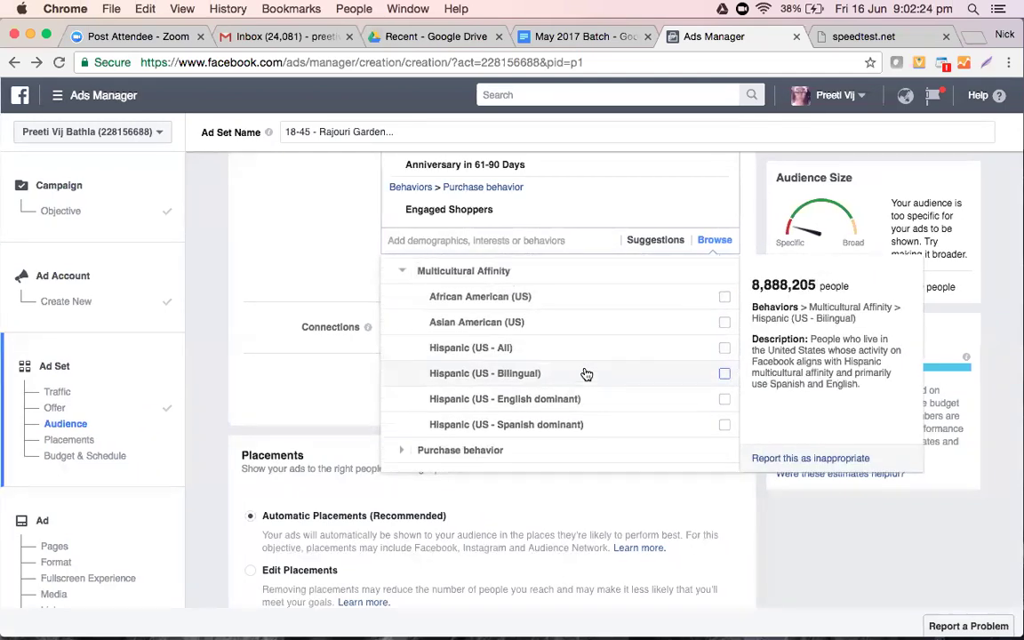
scroll(587, 374, "down", 1)
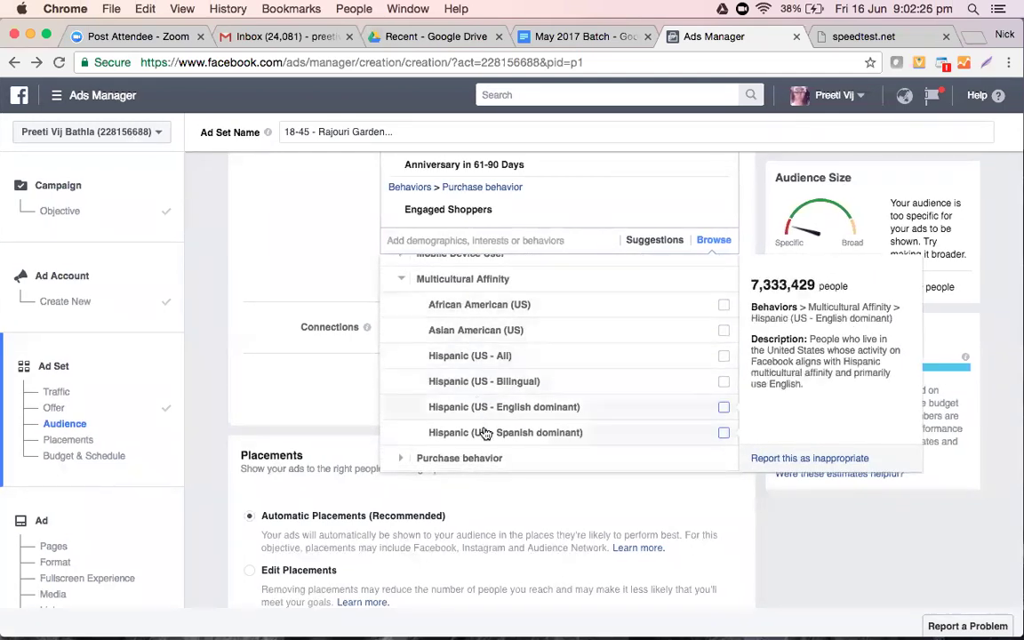
Add an empty Narrow Audience condition to the detailed targeting, and include the suggested Upcoming birthday demographic in the main inclusion group.
scroll(485, 395, "up", 10)
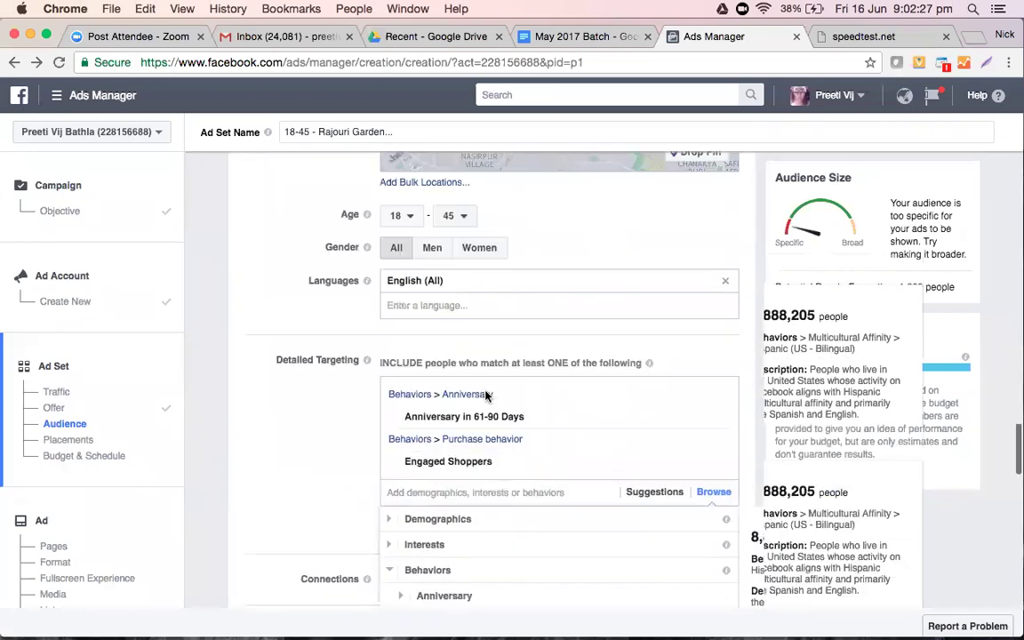
scroll(484, 391, "up", 3)
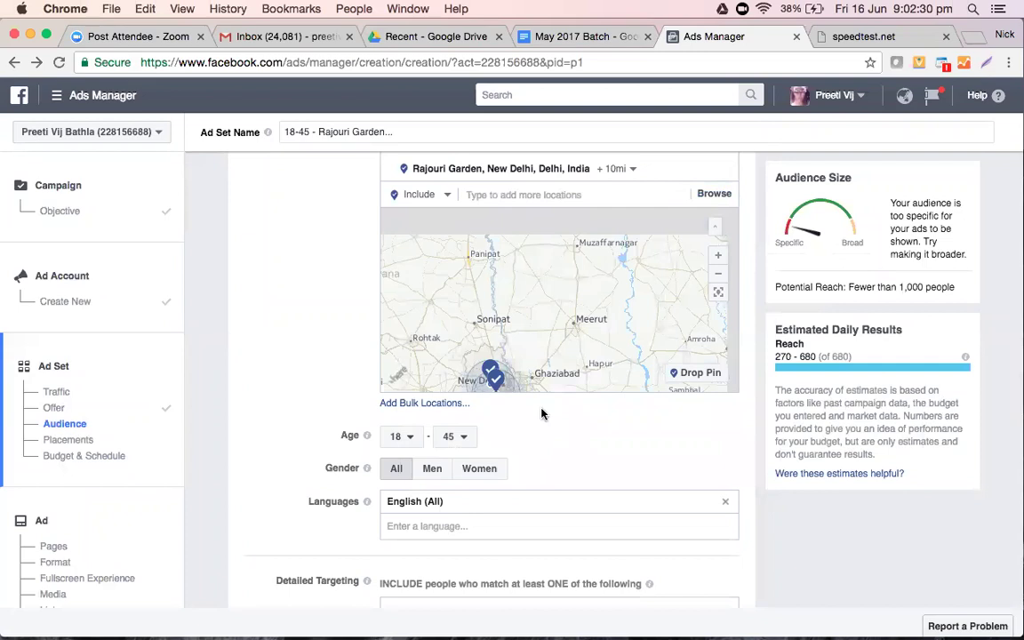
scroll(541, 413, "down", 1)
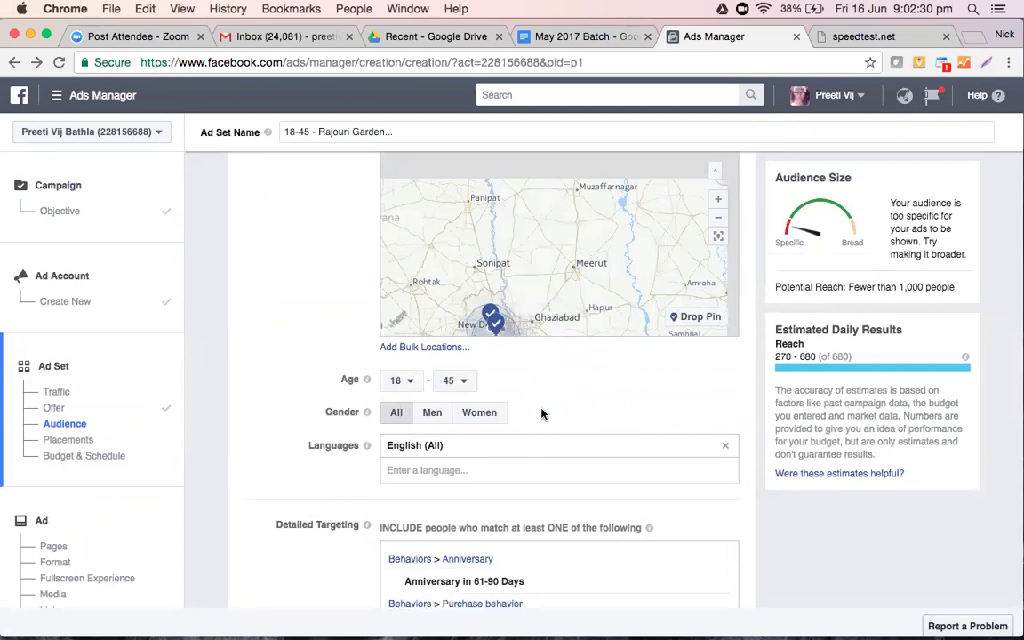
scroll(541, 413, "down", 4)
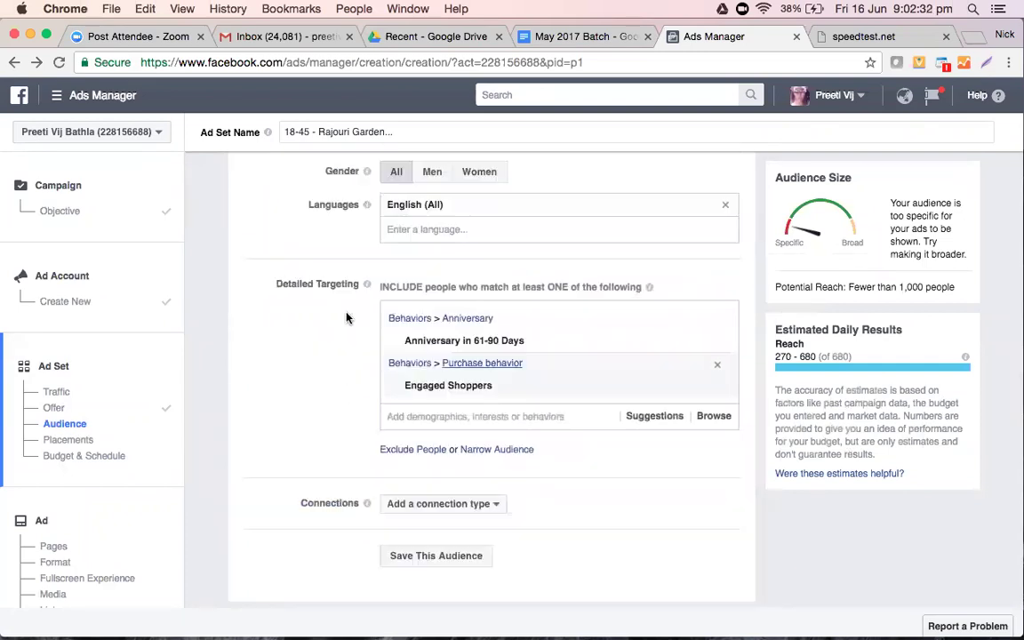
left_click(514, 449)
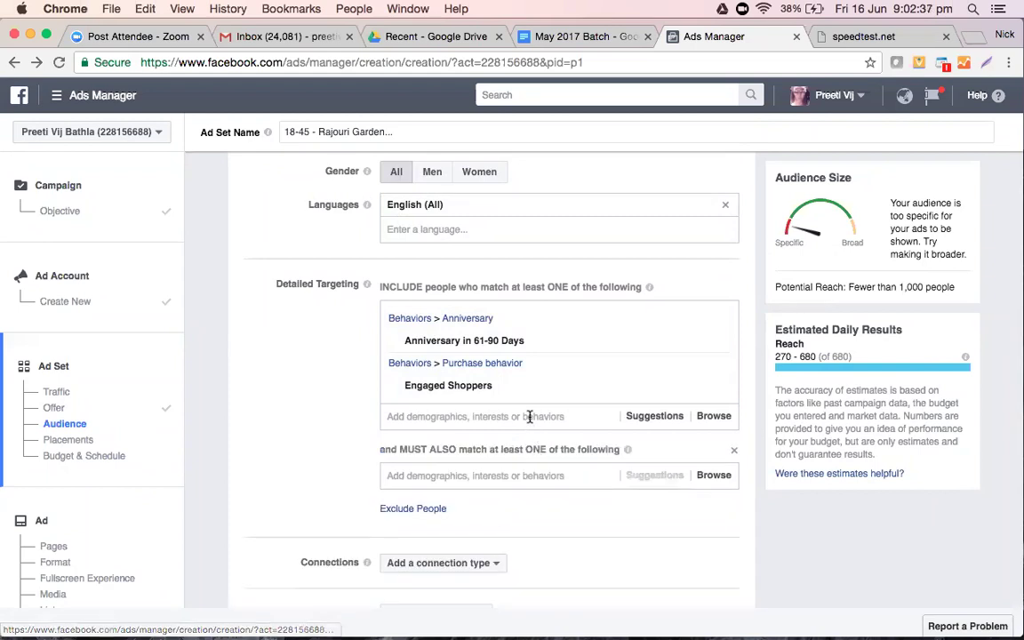
left_click(529, 416)
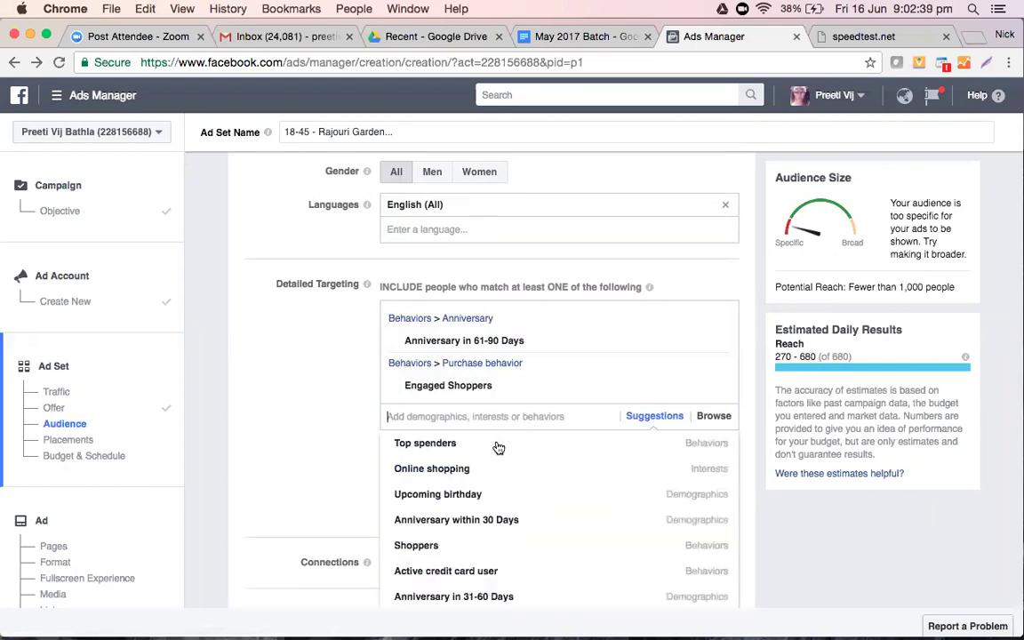
mouse_move(508, 459)
scroll(507, 459, "down", 2)
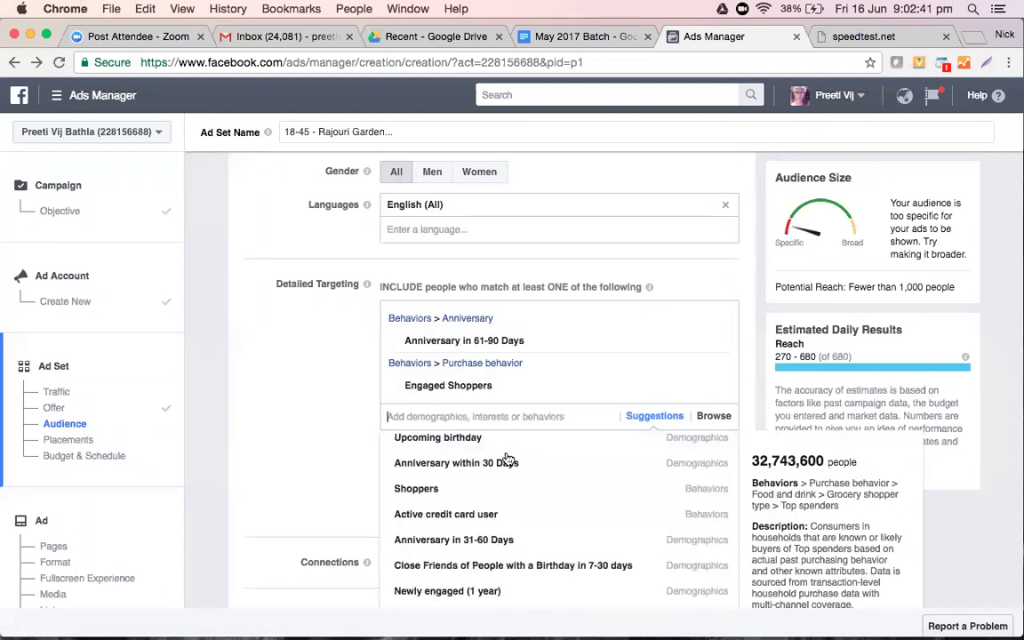
left_click(503, 452)
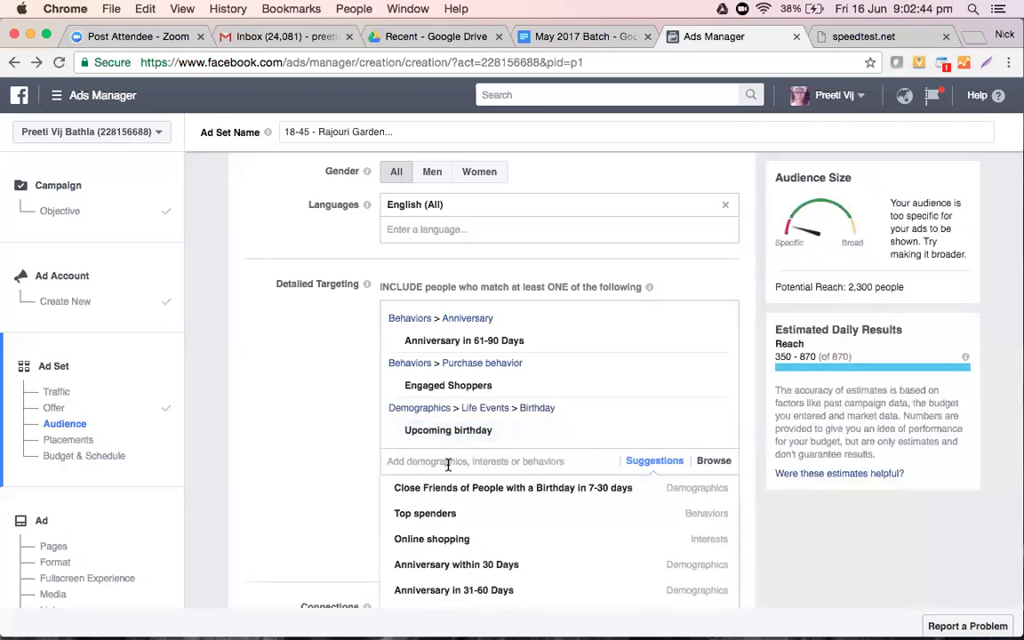
Review the suggested demographics, interests and behaviors for detailed targeting, covering birthdays, anniversaries, shopping, credit cards and relationship status.
scroll(448, 463, "down", 1)
scroll(448, 467, "down", 2)
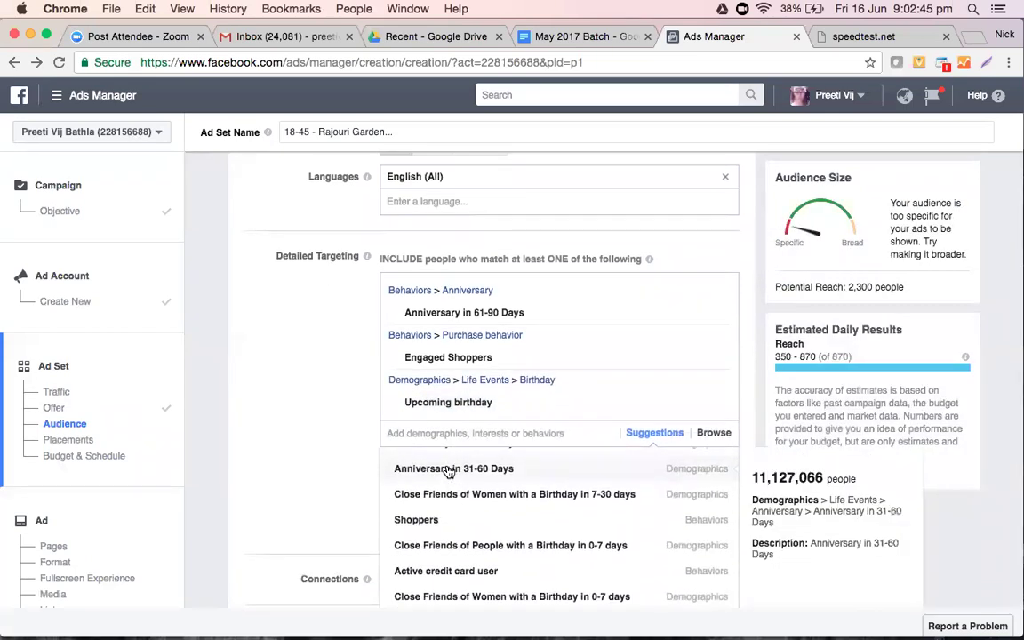
scroll(449, 471, "up", 1)
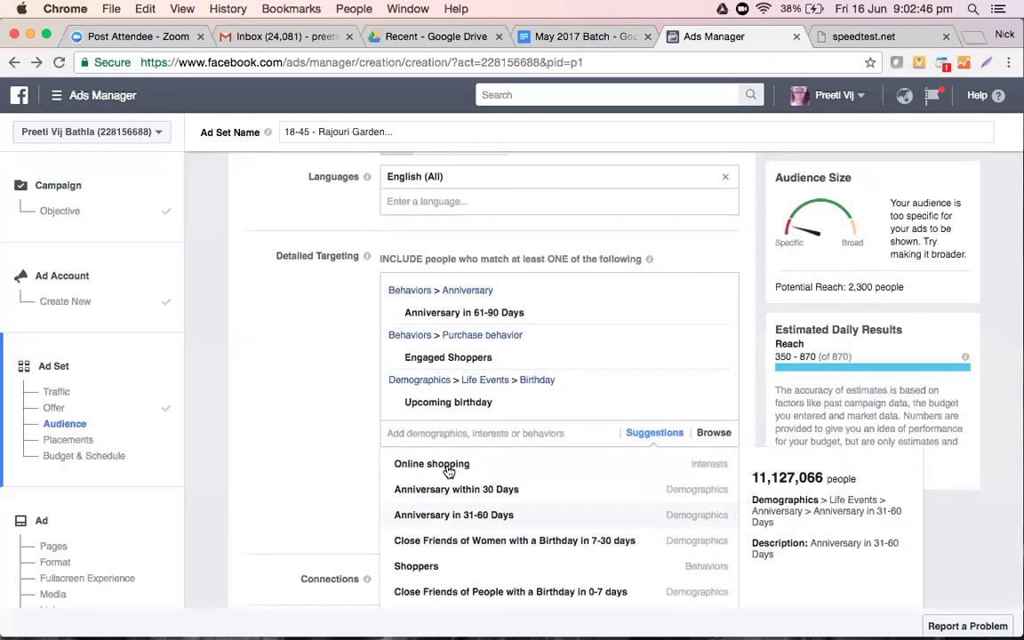
left_click(337, 490)
scroll(337, 491, "down", 4)
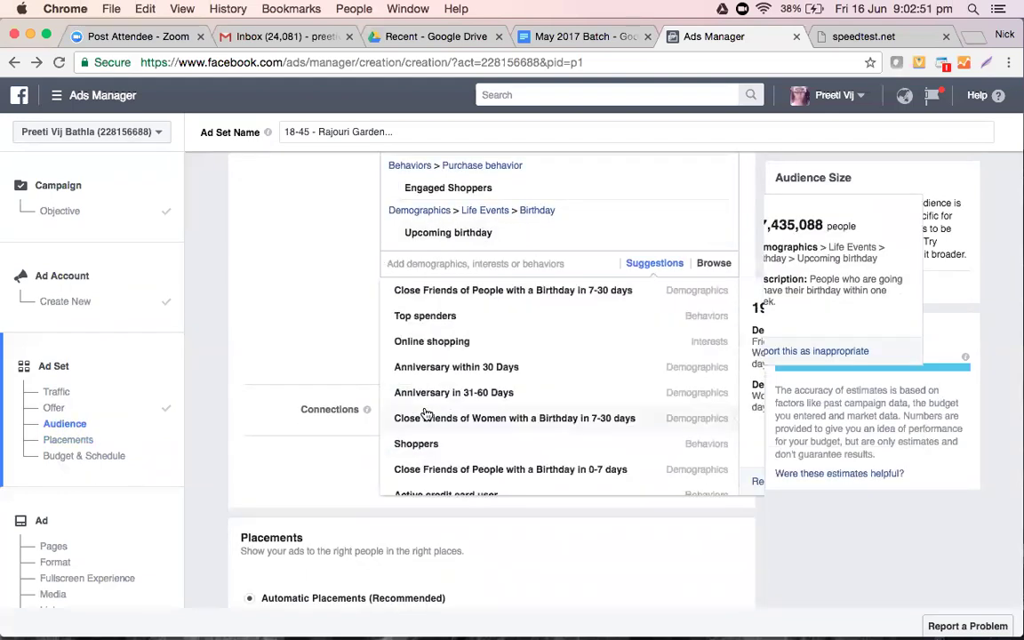
scroll(426, 414, "down", 5)
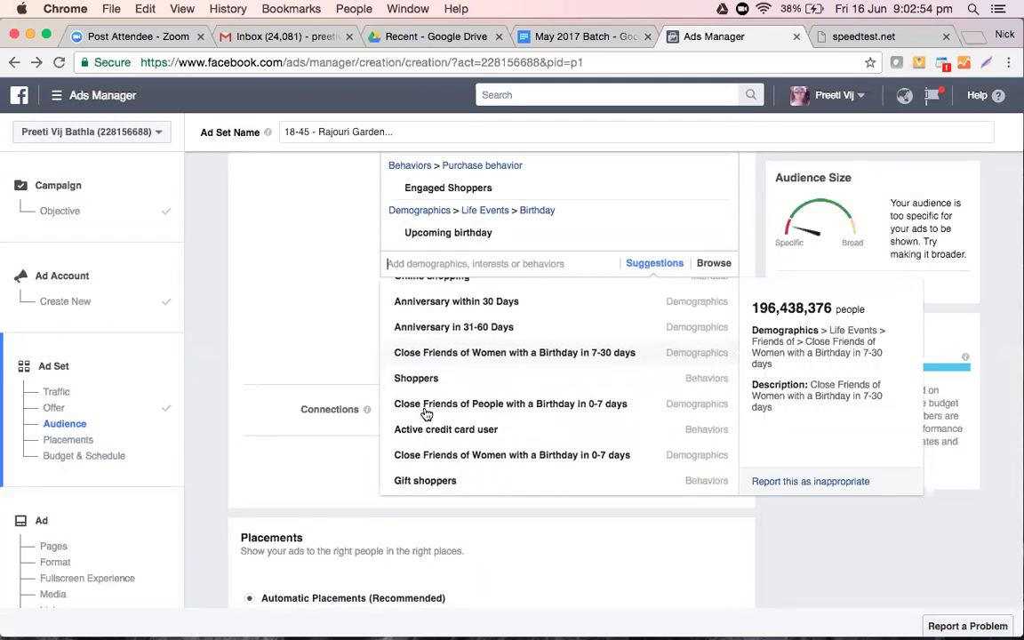
scroll(426, 414, "down", 4)
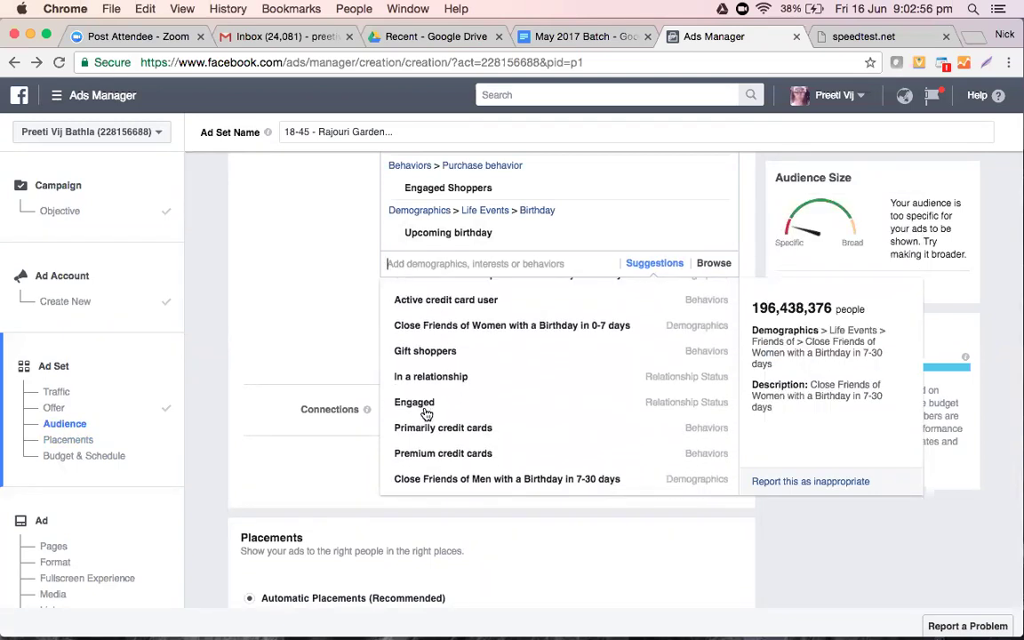
scroll(427, 414, "down", 6)
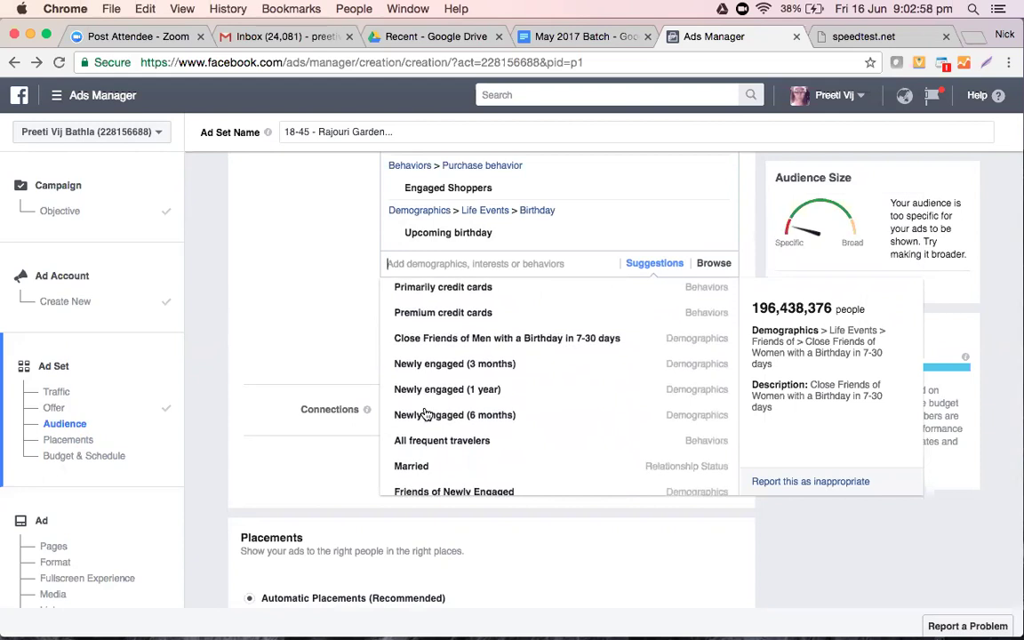
scroll(426, 414, "down", 4)
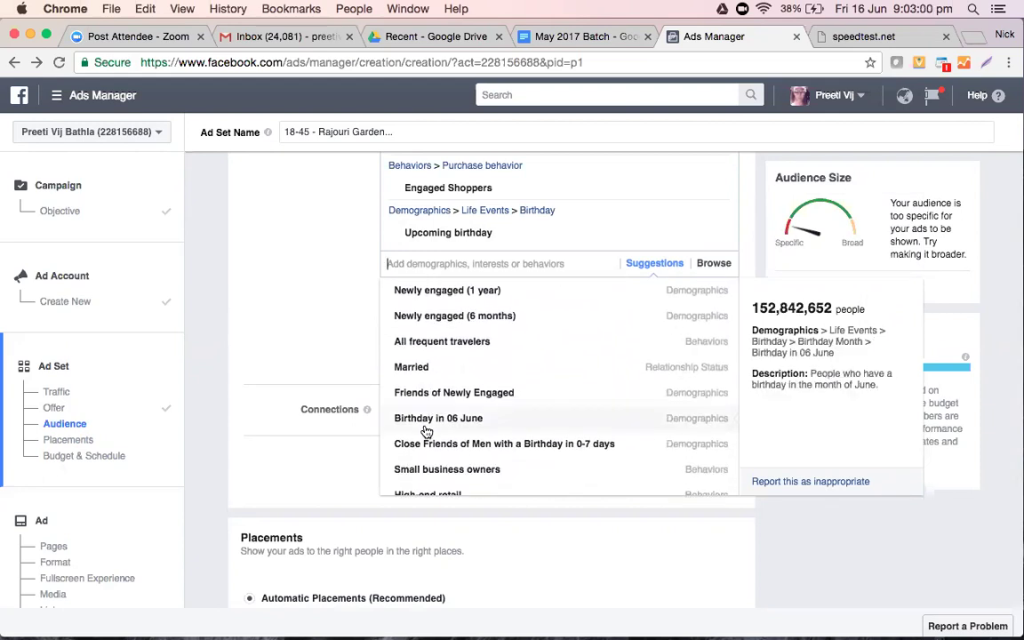
scroll(426, 431, "down", 4)
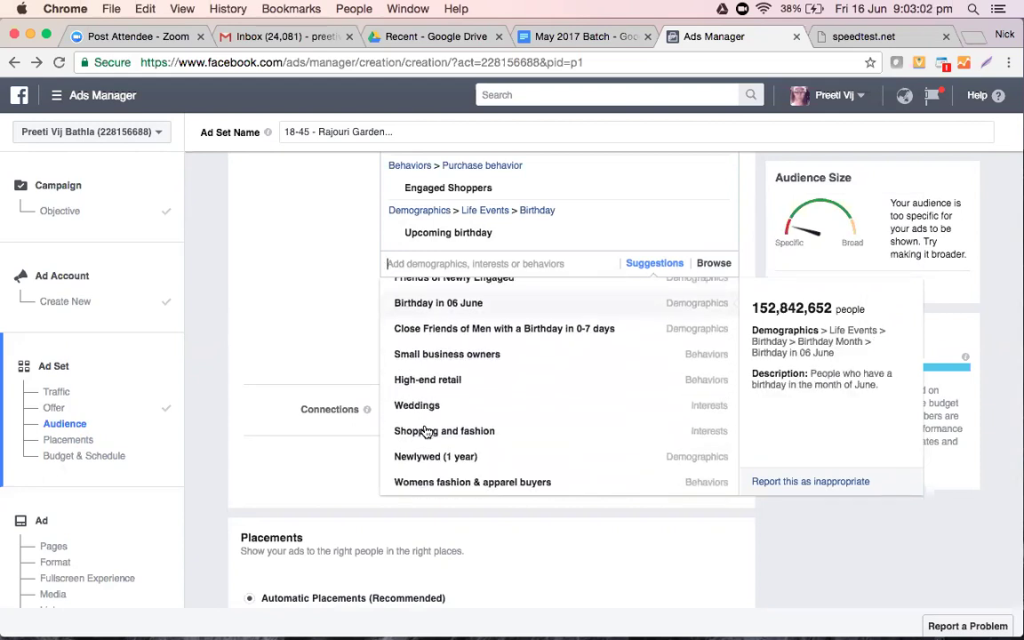
scroll(427, 431, "down", 3)
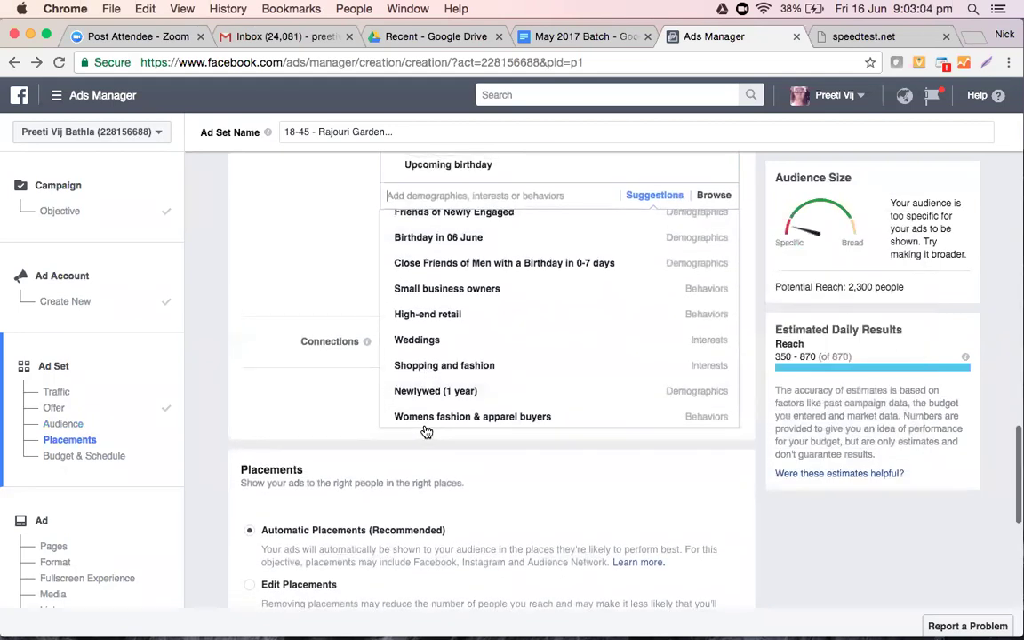
scroll(426, 431, "up", 7)
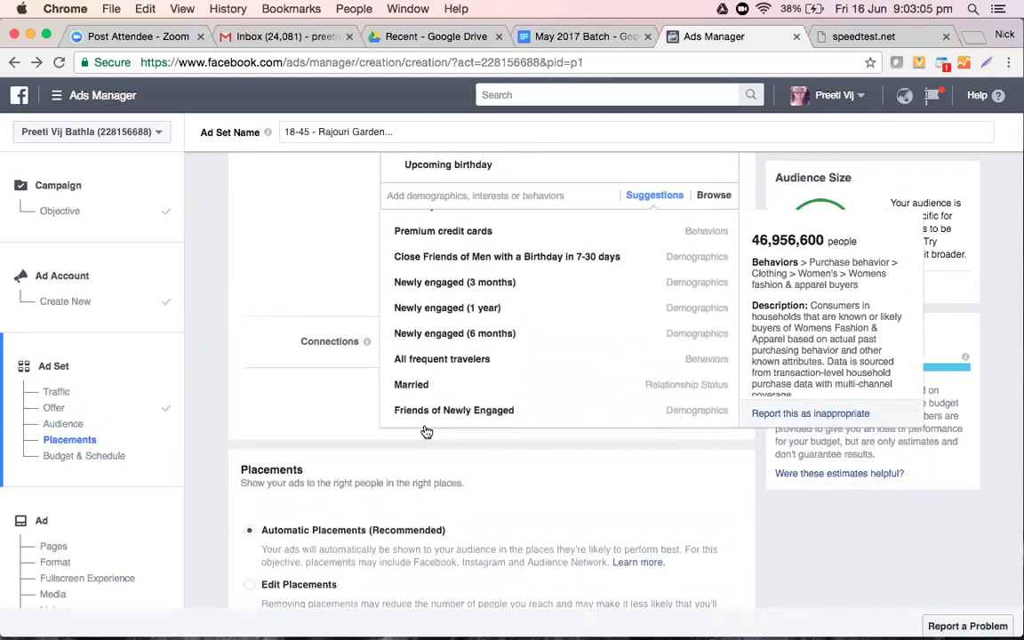
scroll(426, 431, "up", 2)
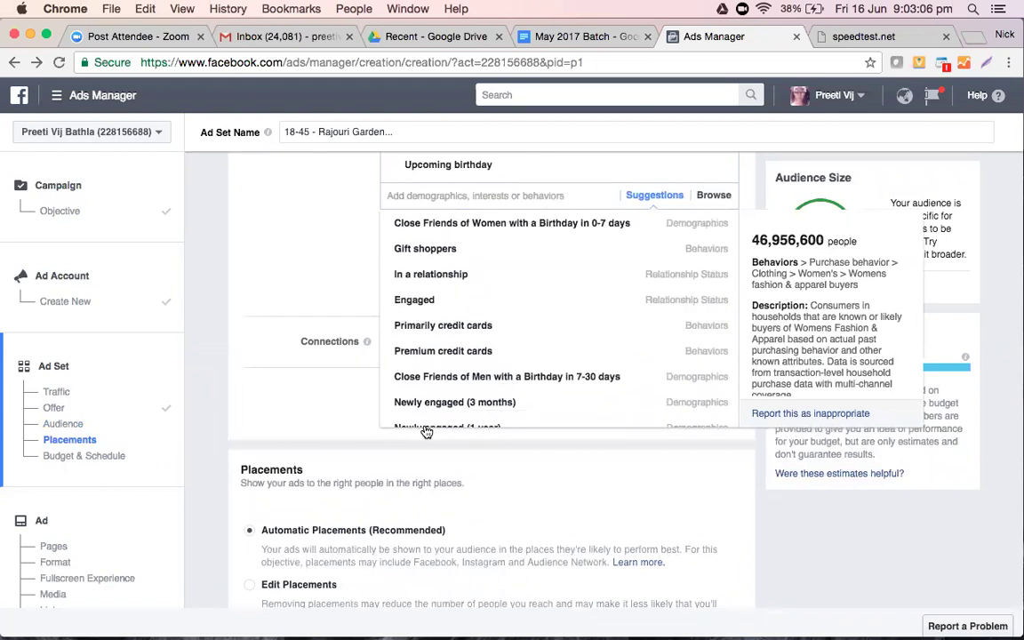
scroll(426, 431, "up", 7)
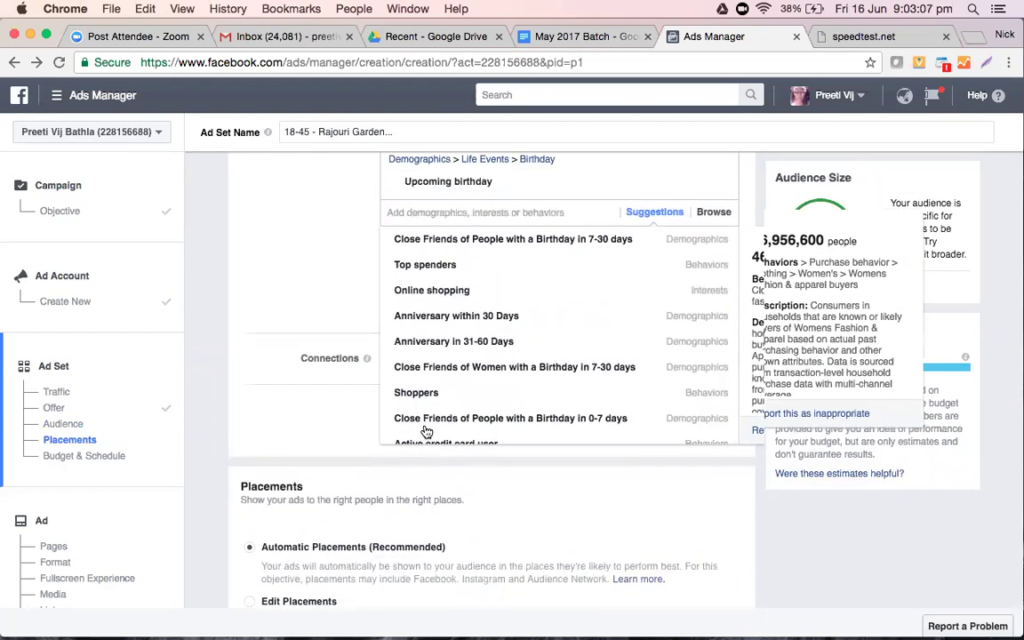
scroll(426, 431, "up", 1)
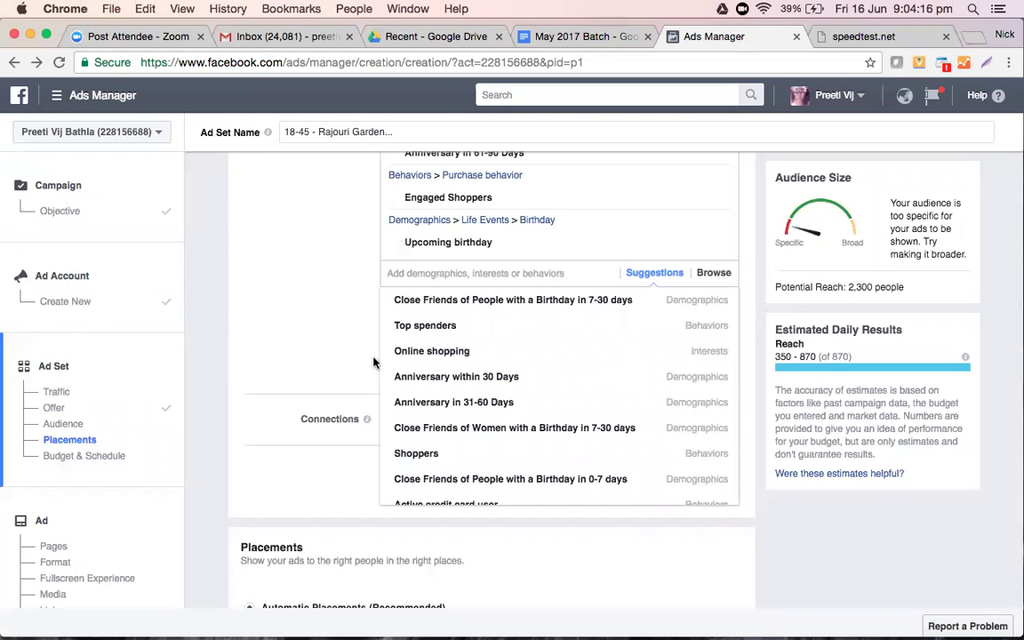
scroll(373, 362, "down", 2)
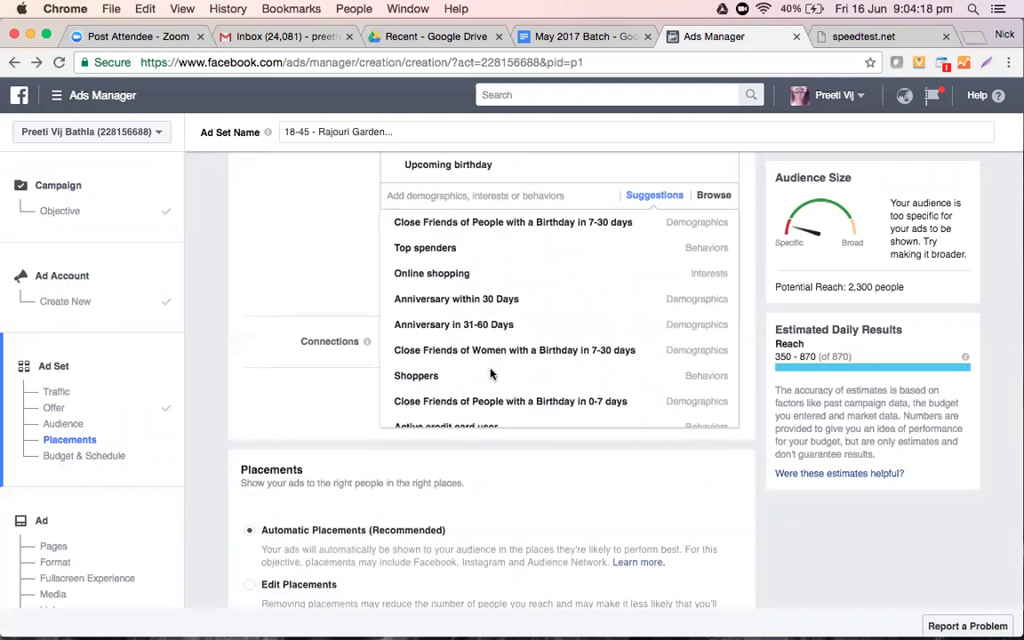
scroll(491, 373, "down", 1)
scroll(490, 373, "down", 2)
scroll(490, 373, "down", 3)
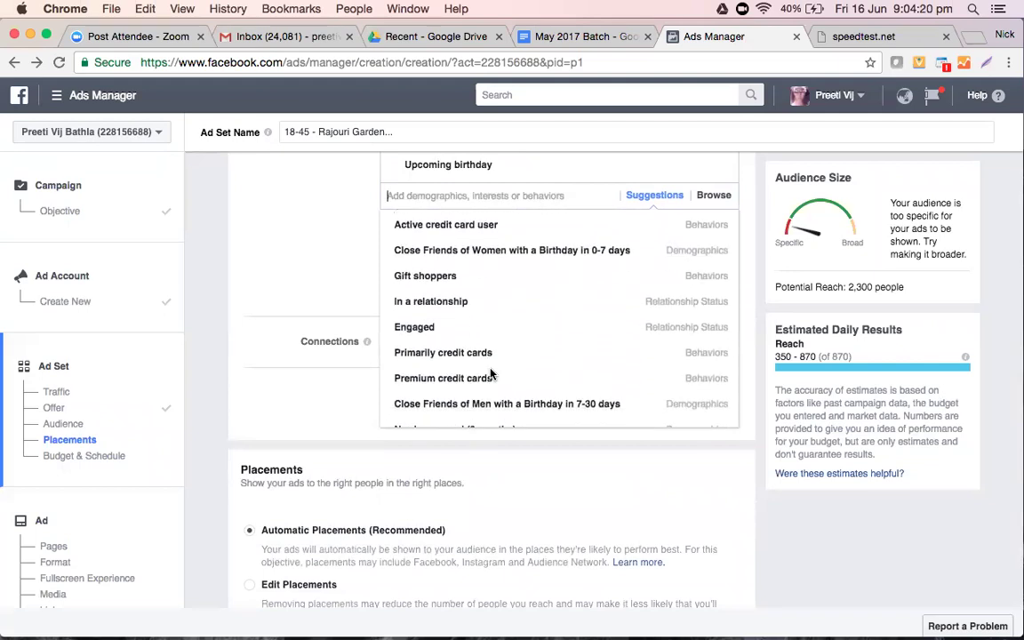
scroll(491, 373, "down", 1)
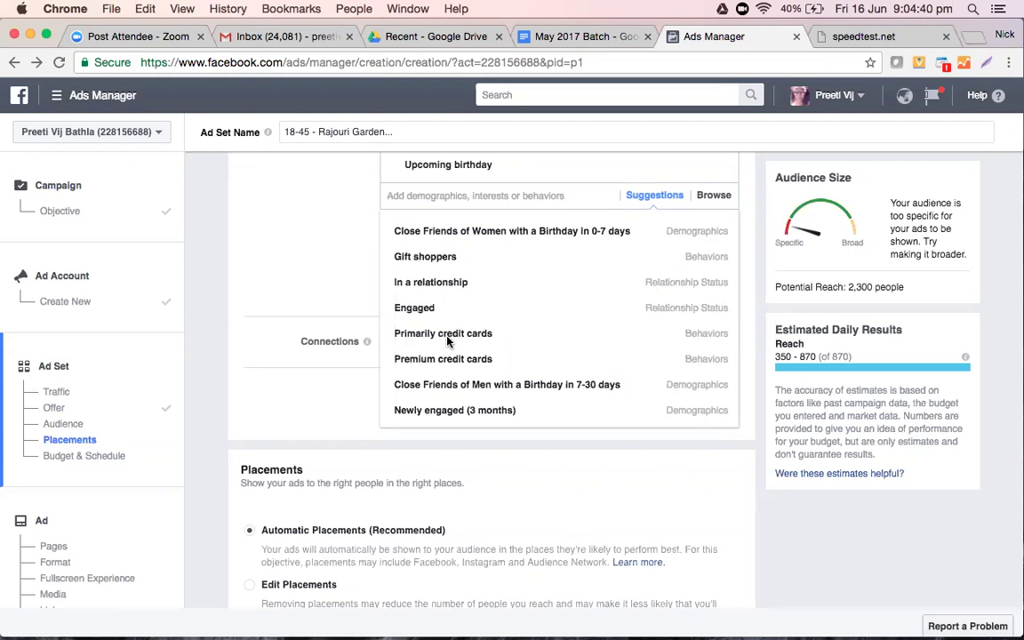
Review the remaining detailed targeting suggestions, from newly engaged and frequent travelers to small business owners and weddings, and close the list.
scroll(460, 399, "down", 5)
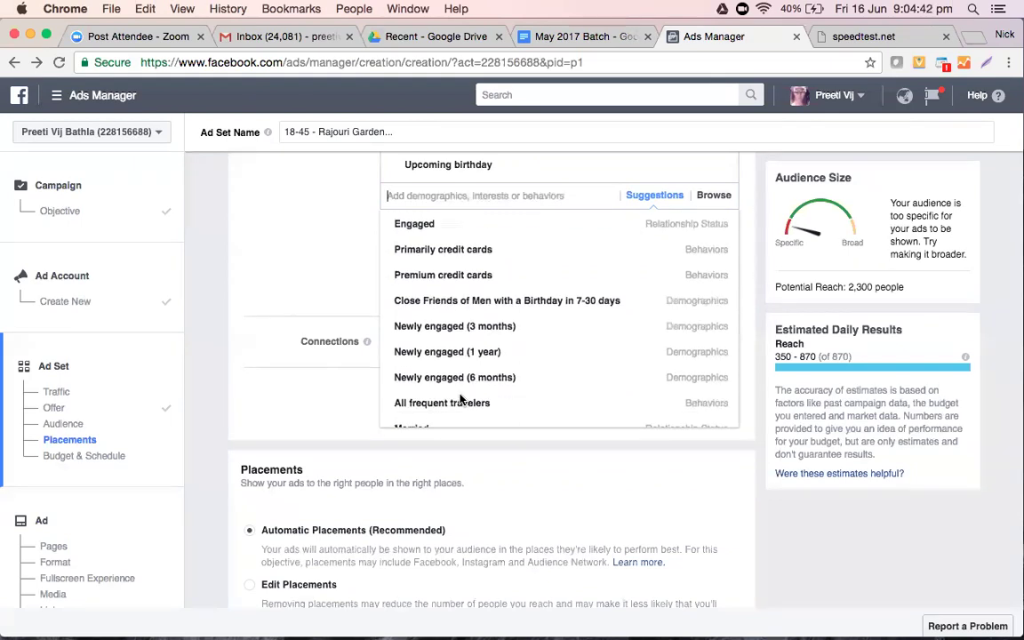
scroll(460, 399, "down", 6)
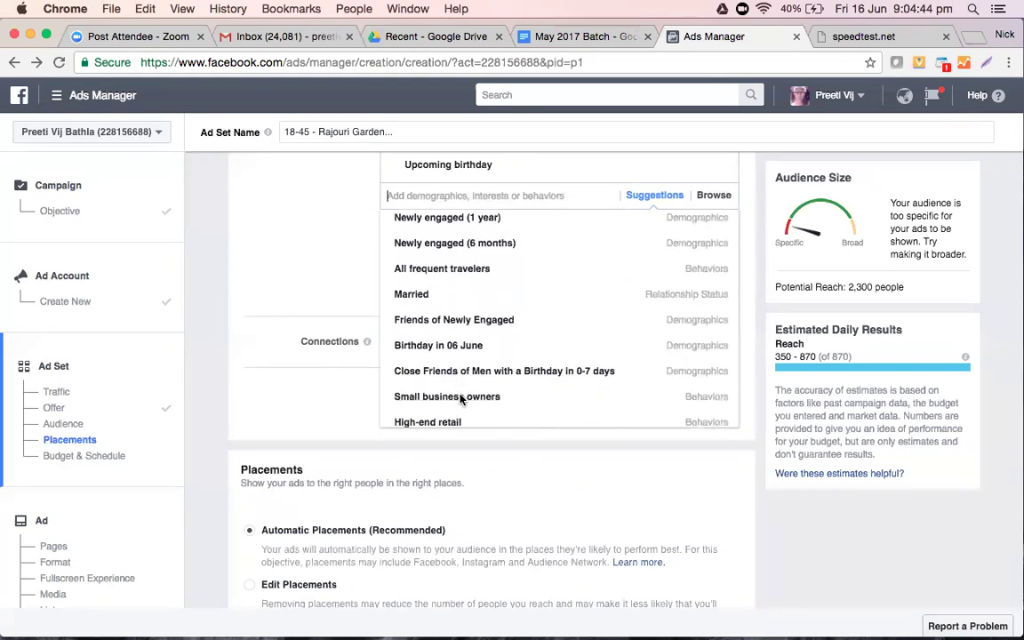
scroll(460, 399, "up", 3)
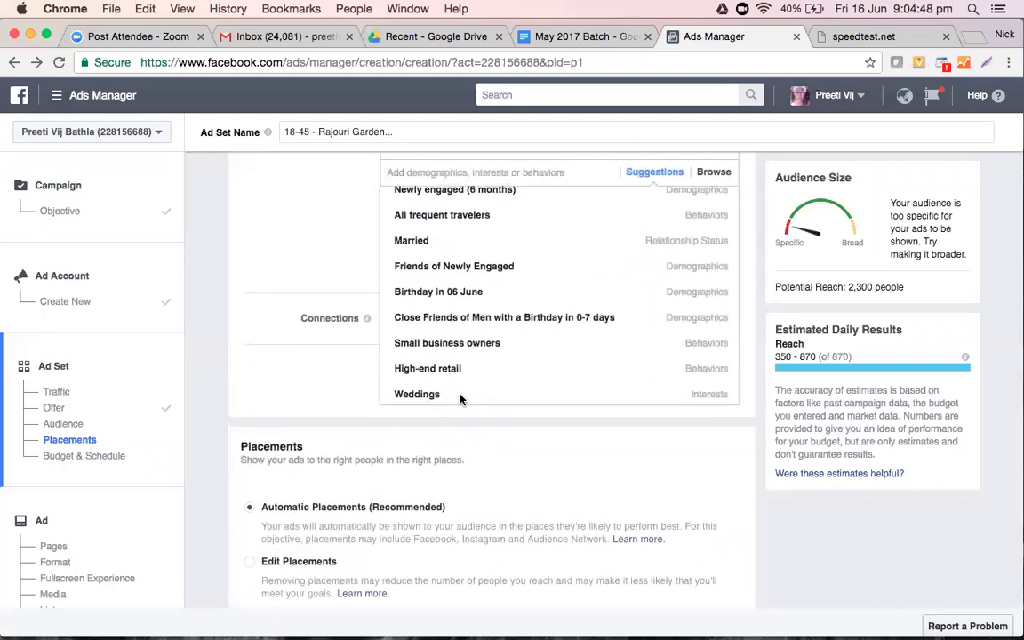
scroll(460, 399, "up", 4)
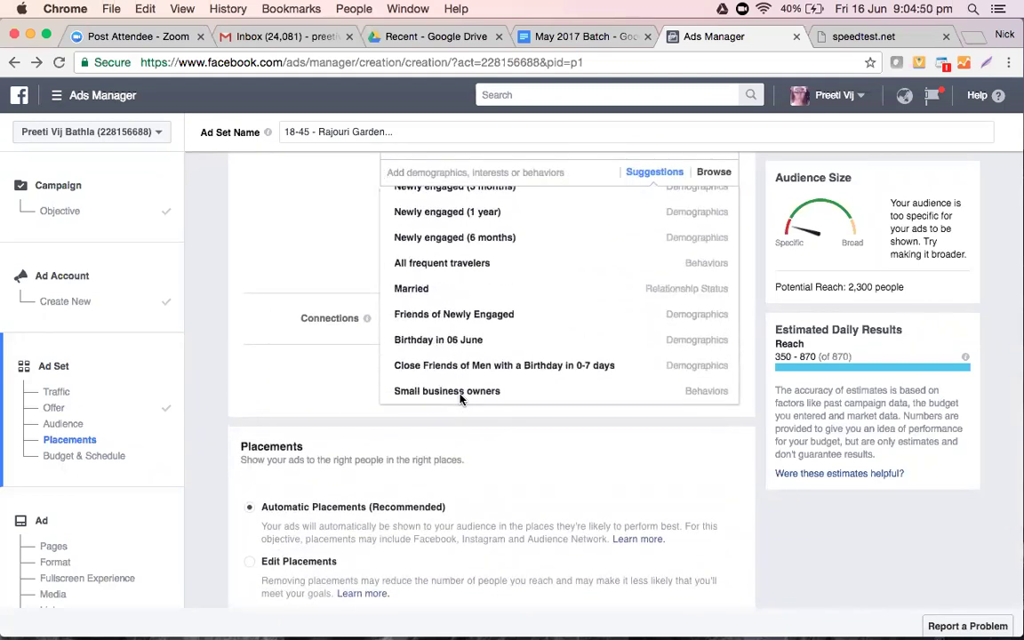
scroll(460, 398, "up", 10)
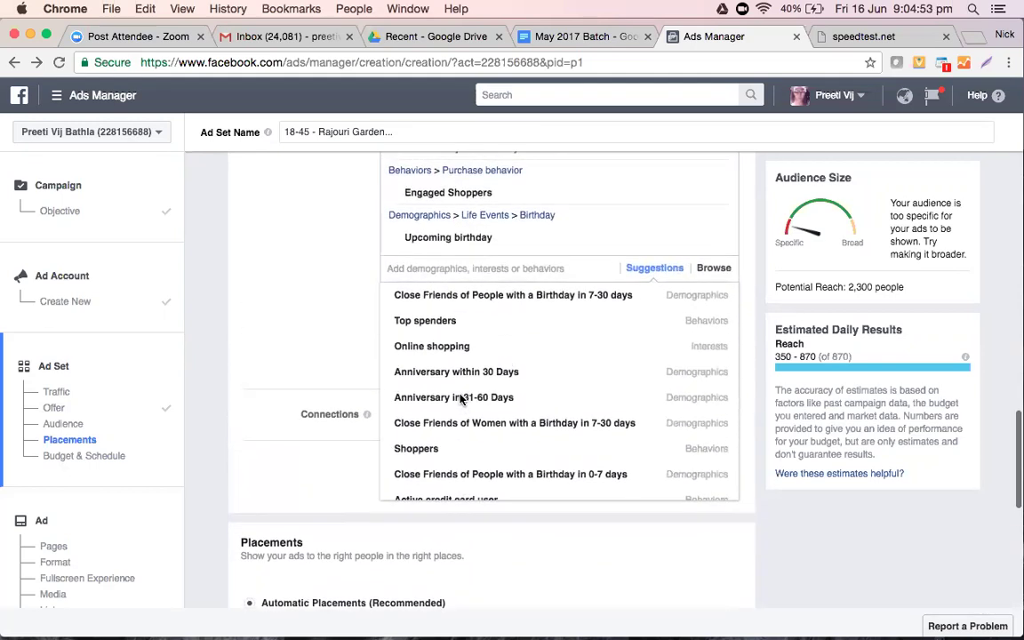
left_click(353, 359)
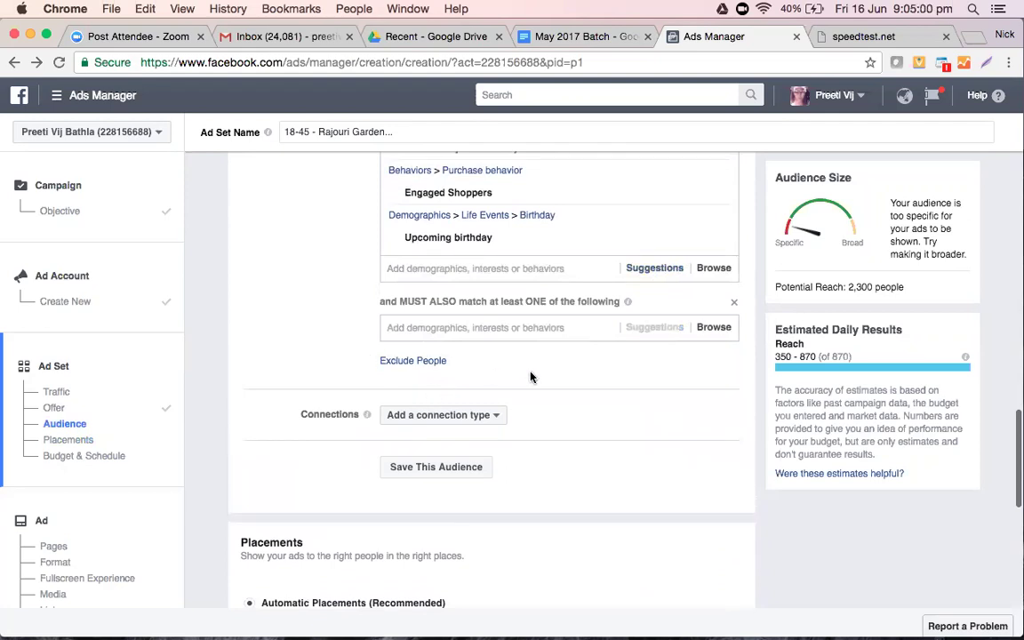
Examine the connection types available for the audience, covering Facebook Pages, Apps and Events, including excluding people who already responded to an event.
scroll(531, 377, "up", 2)
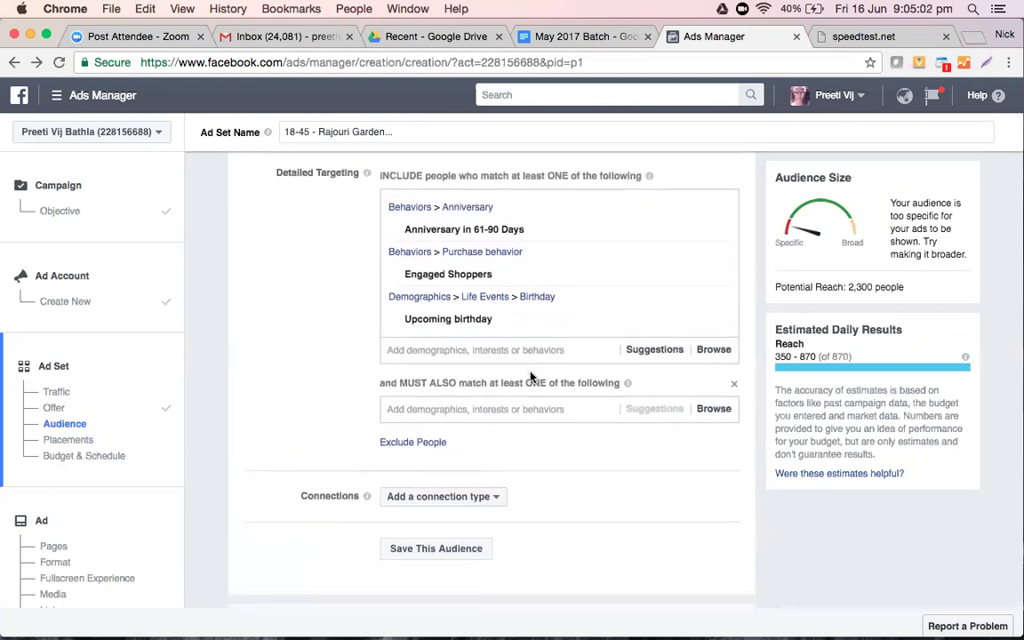
scroll(530, 377, "down", 2)
scroll(530, 377, "down", 1)
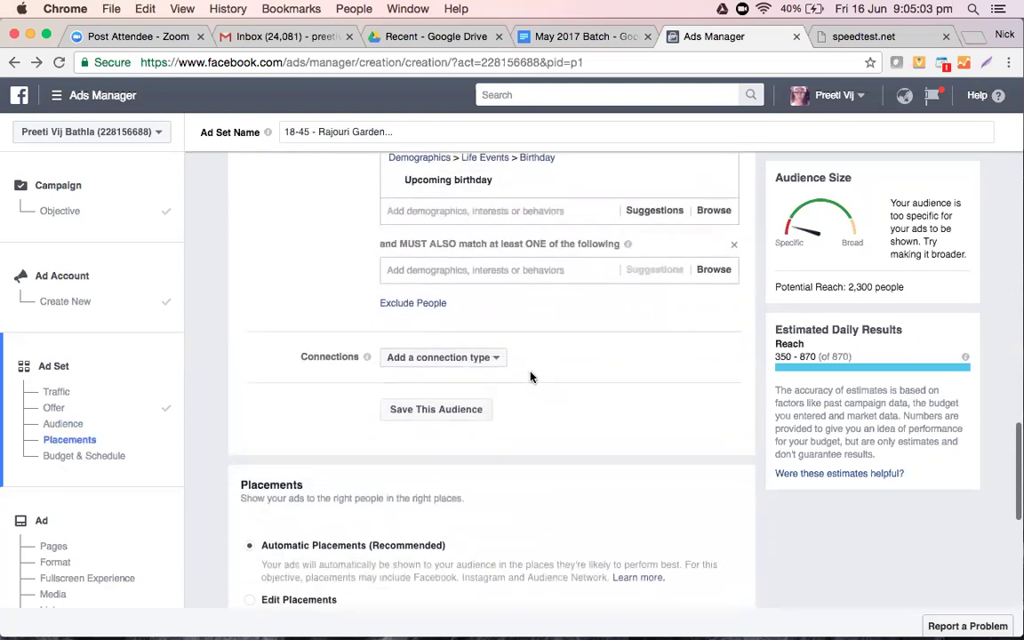
left_click(477, 366)
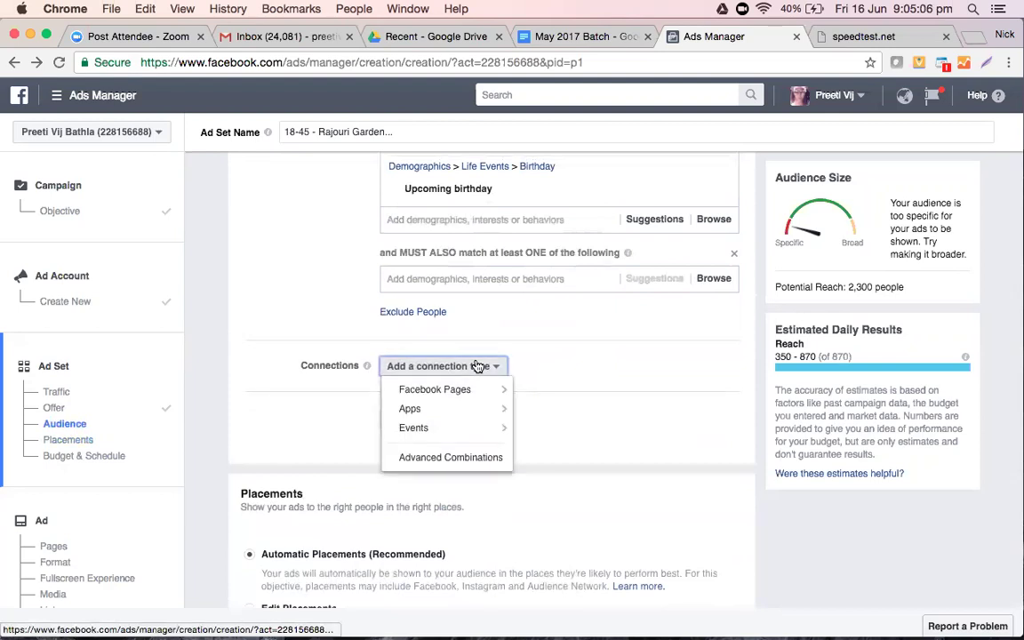
mouse_move(497, 390)
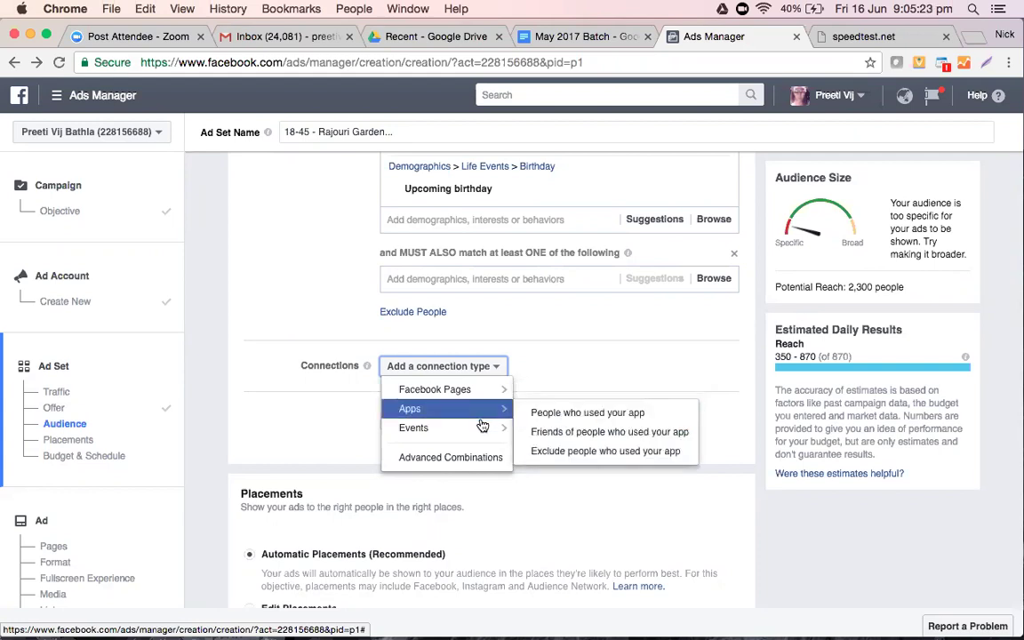
mouse_move(486, 429)
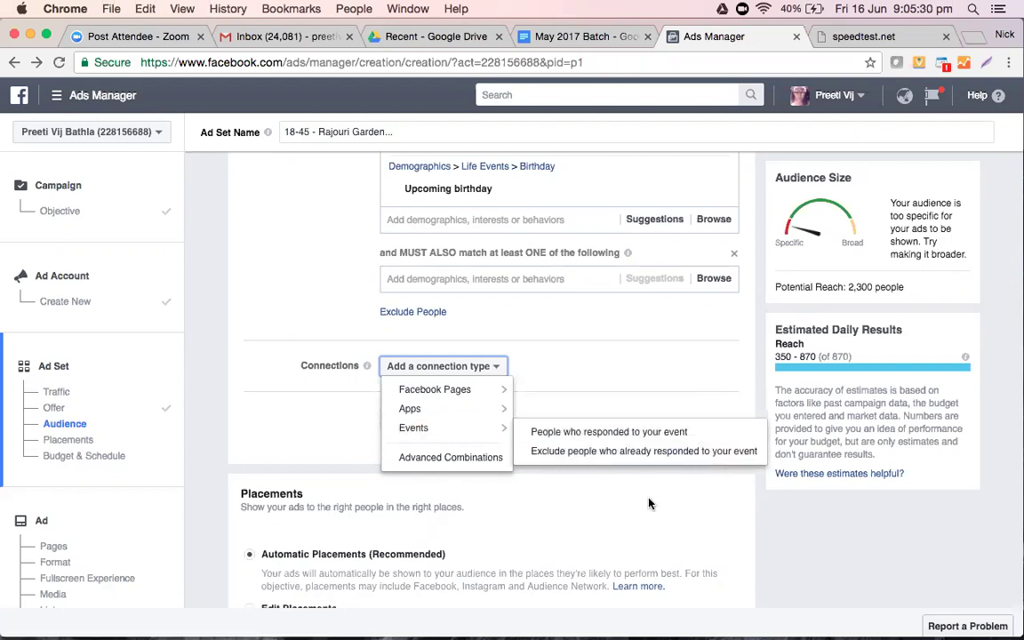
left_click(613, 360)
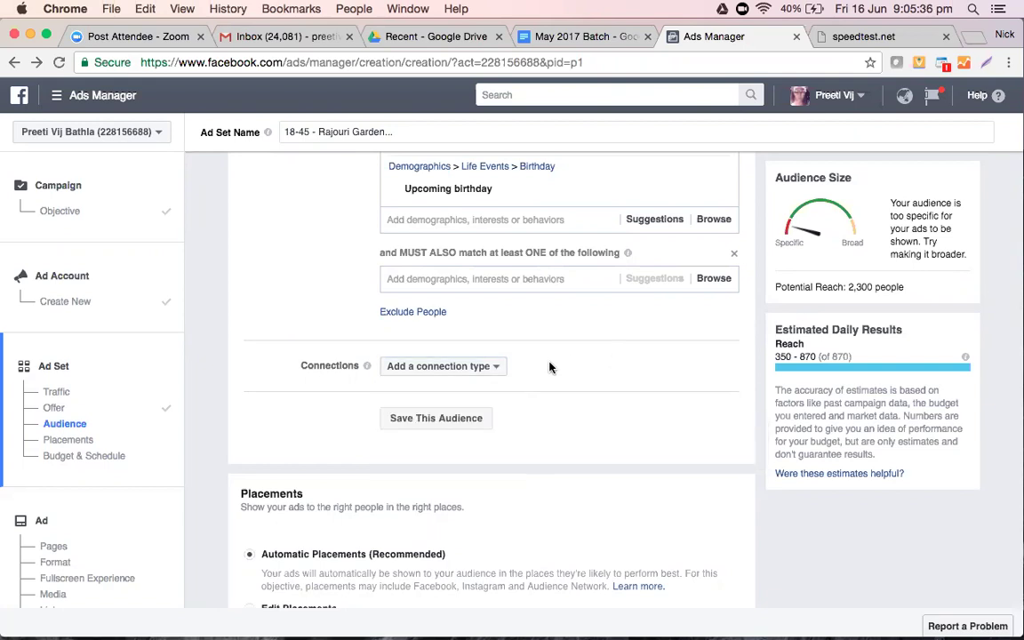
left_click(455, 365)
mouse_move(449, 435)
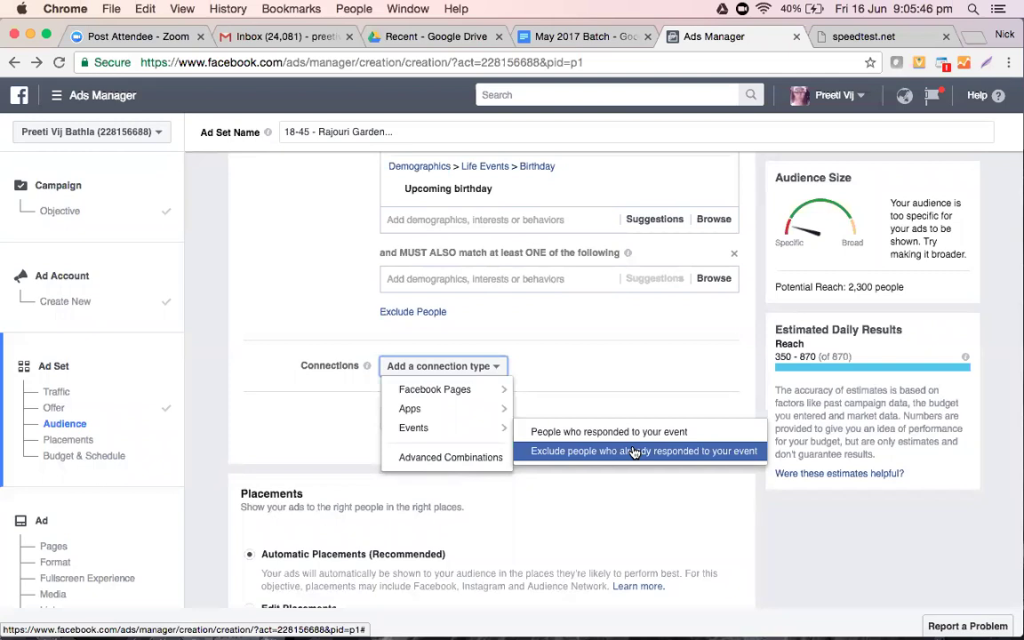
left_click(625, 393)
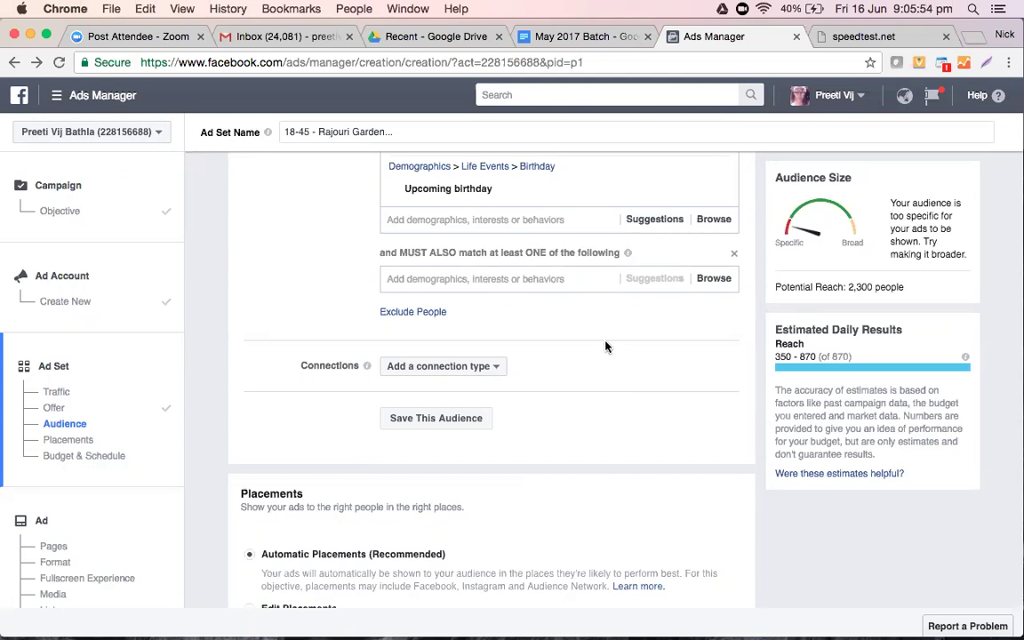
Open the custom audience setup for a customer file, choosing to add customers from your own file or copy and paste data.
scroll(605, 346, "up", 5)
scroll(605, 346, "up", 7)
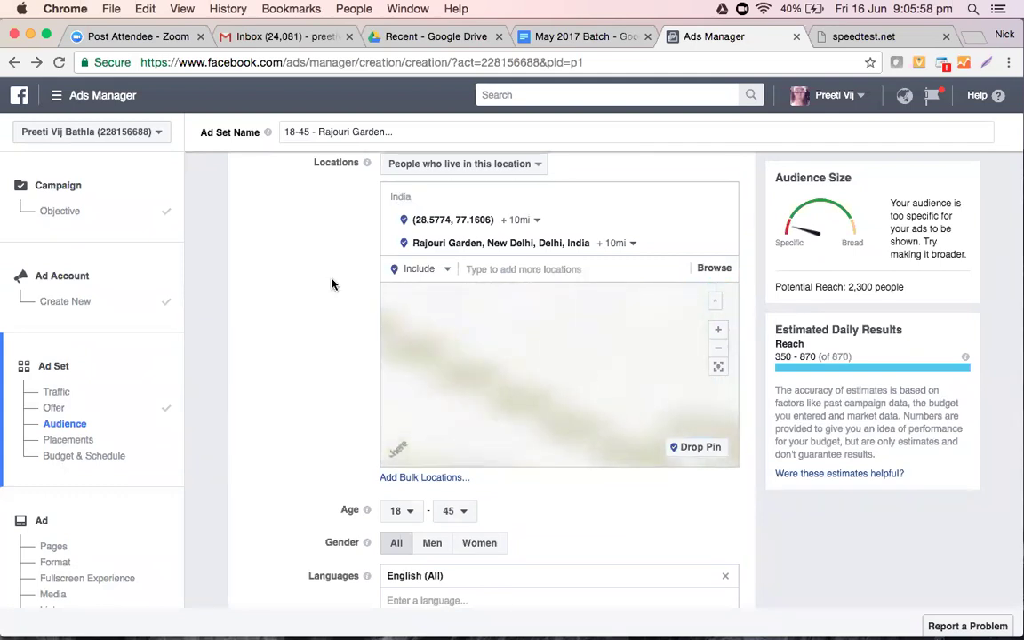
scroll(332, 284, "up", 3)
scroll(331, 283, "up", 3)
scroll(548, 236, "down", 2)
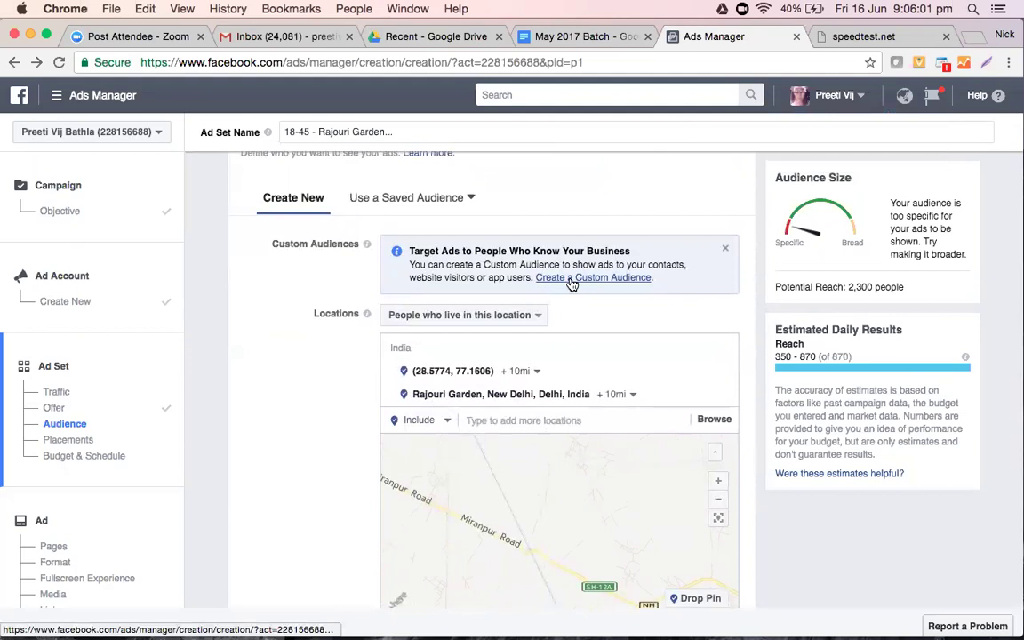
left_click(571, 278)
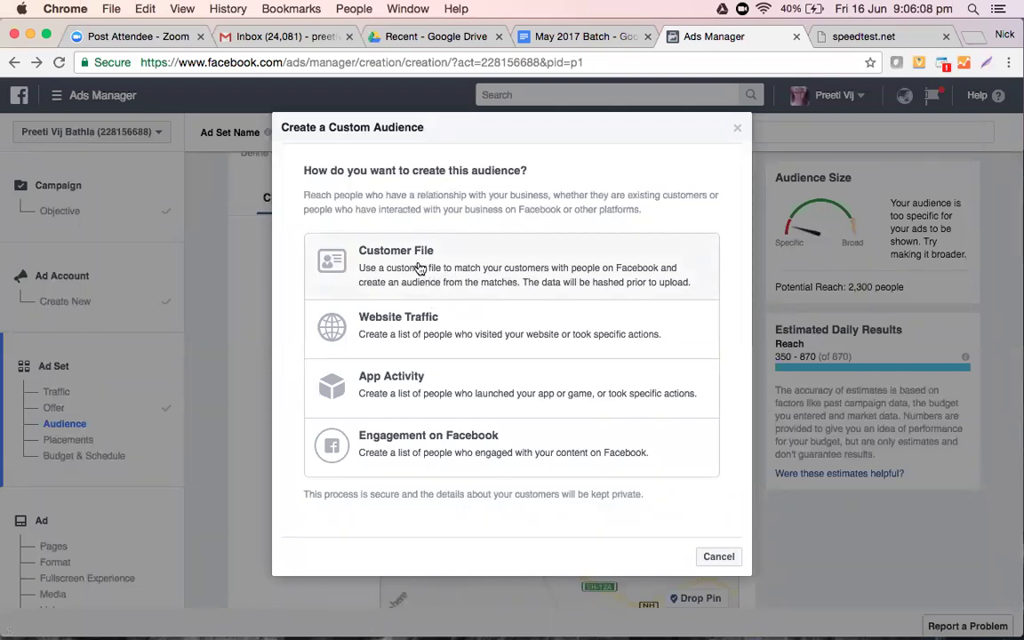
left_click(419, 268)
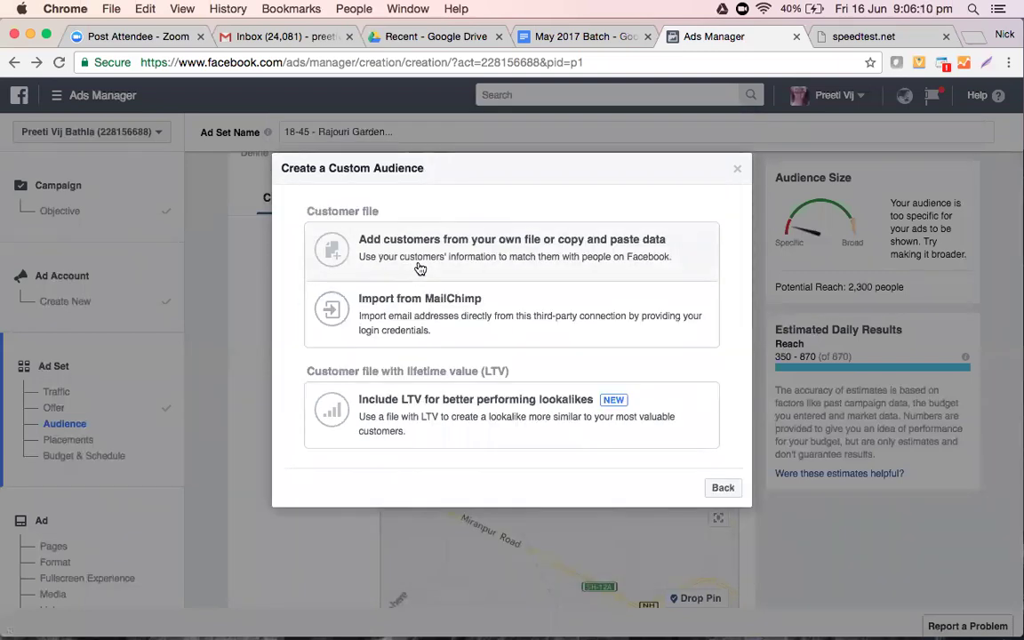
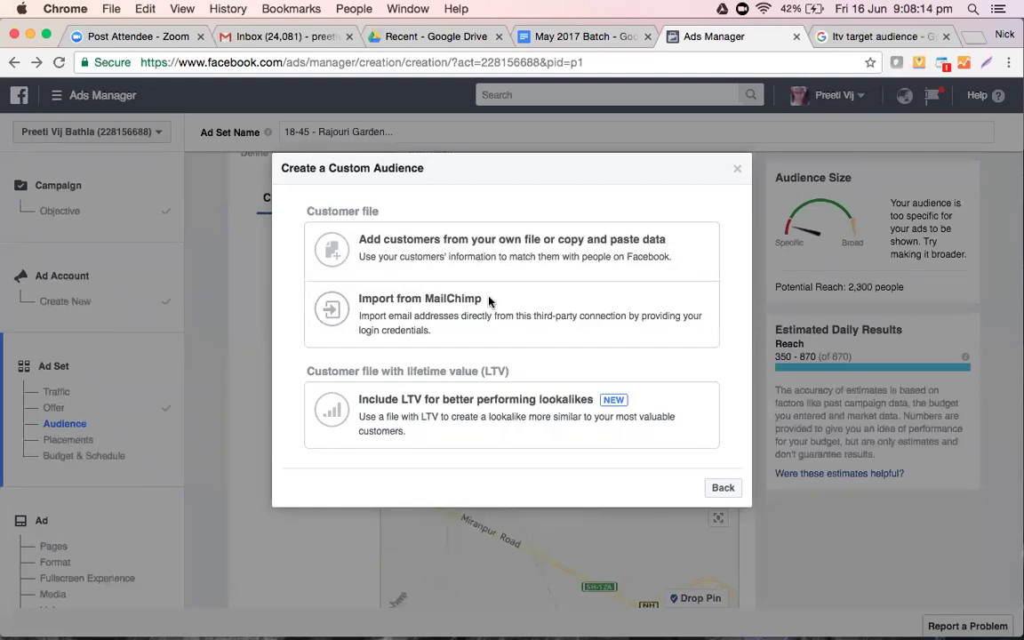
left_click(486, 239)
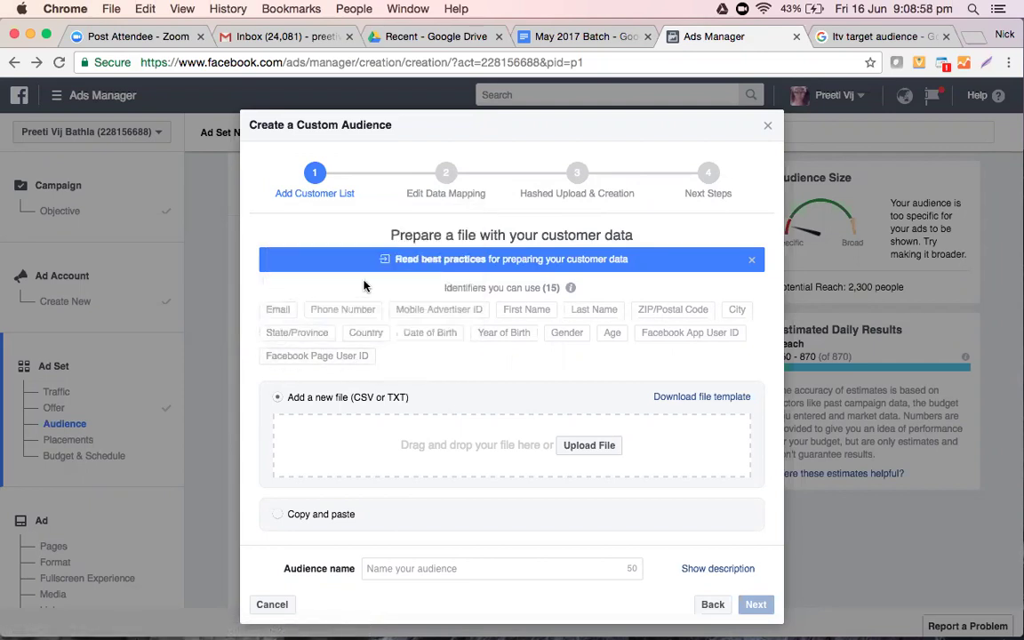
Examine the formats accepted for the customer data identifiers, including email, phone number, mobile advertiser ID, names, location, date of birth, gender and Facebook IDs.
mouse_move(294, 353)
mouse_move(277, 315)
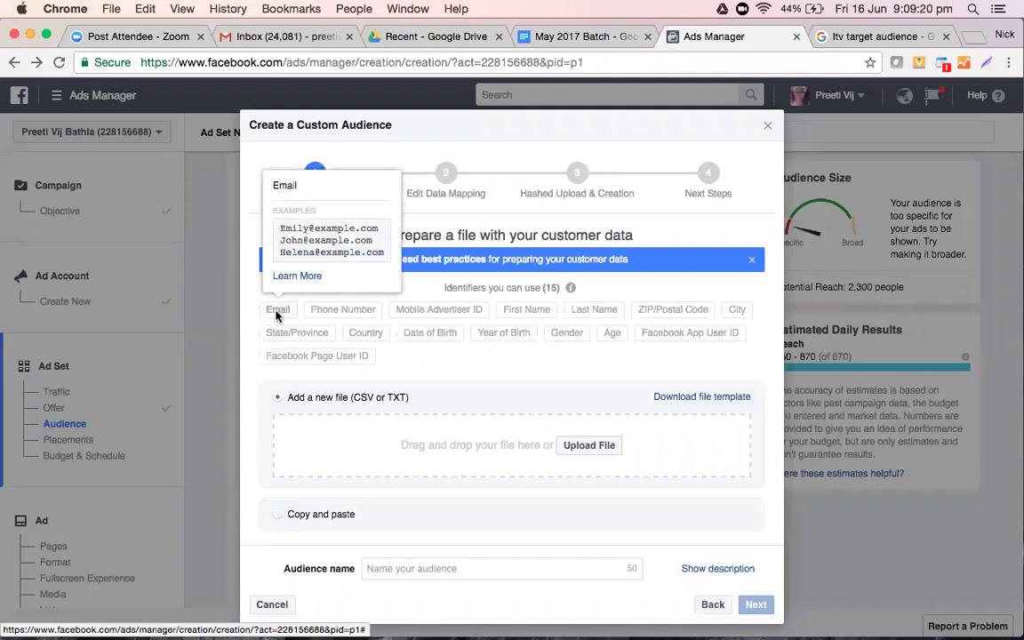
mouse_move(320, 318)
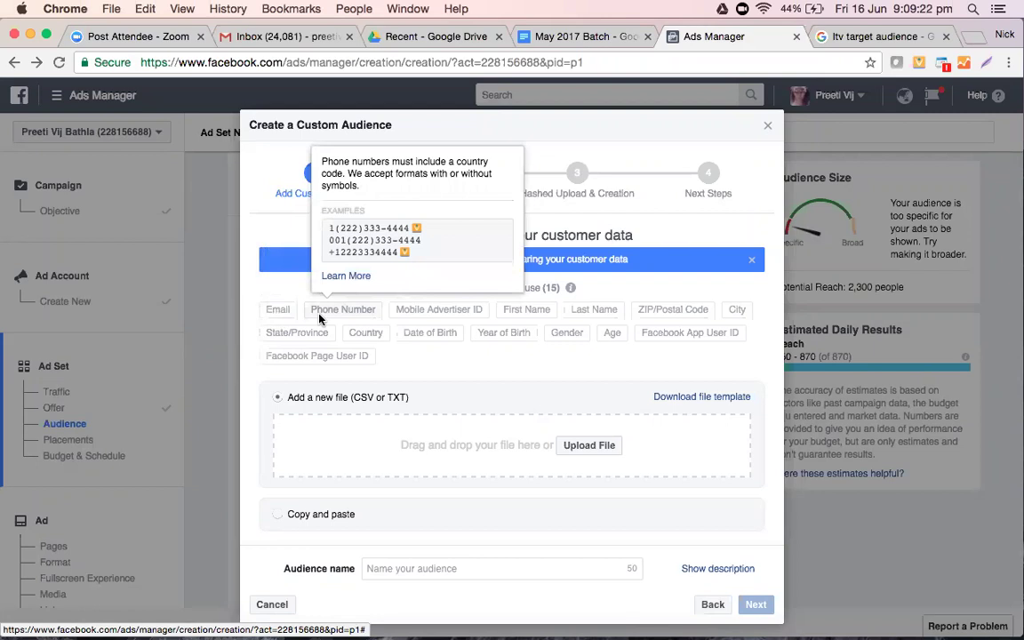
mouse_move(436, 318)
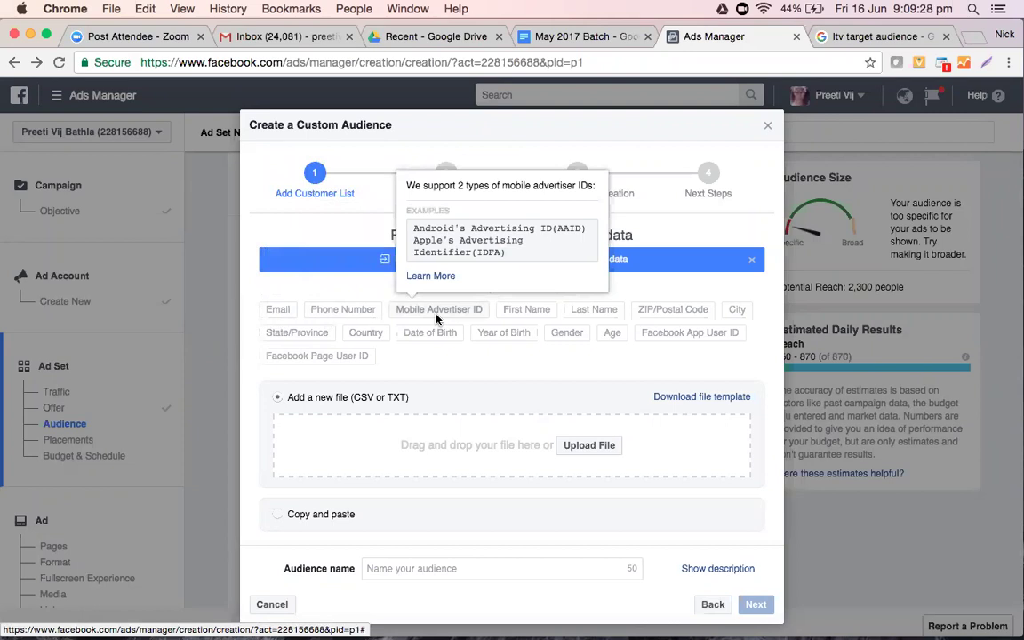
mouse_move(506, 317)
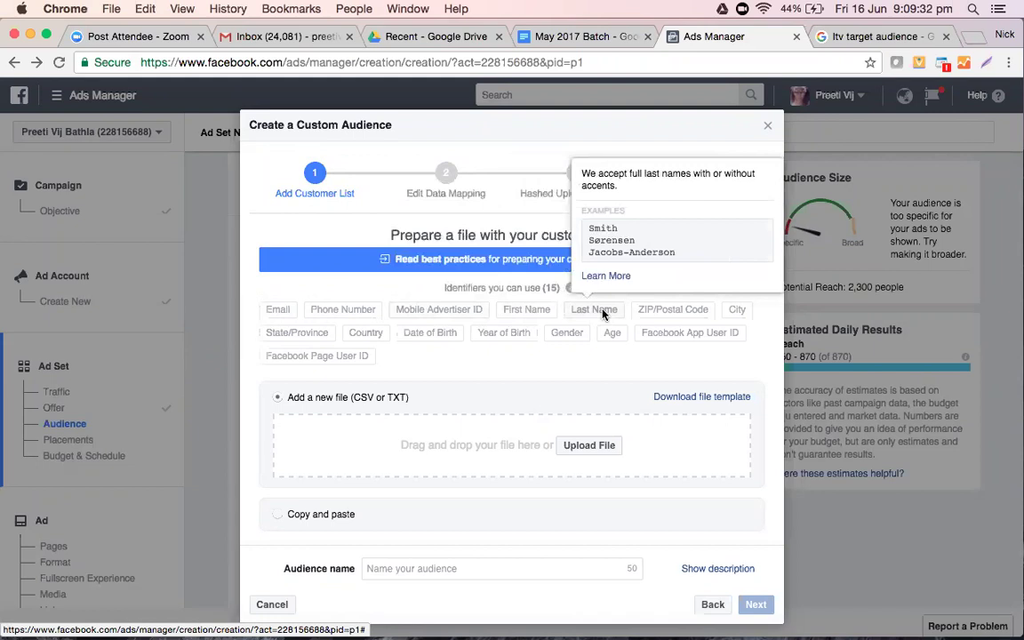
mouse_move(662, 313)
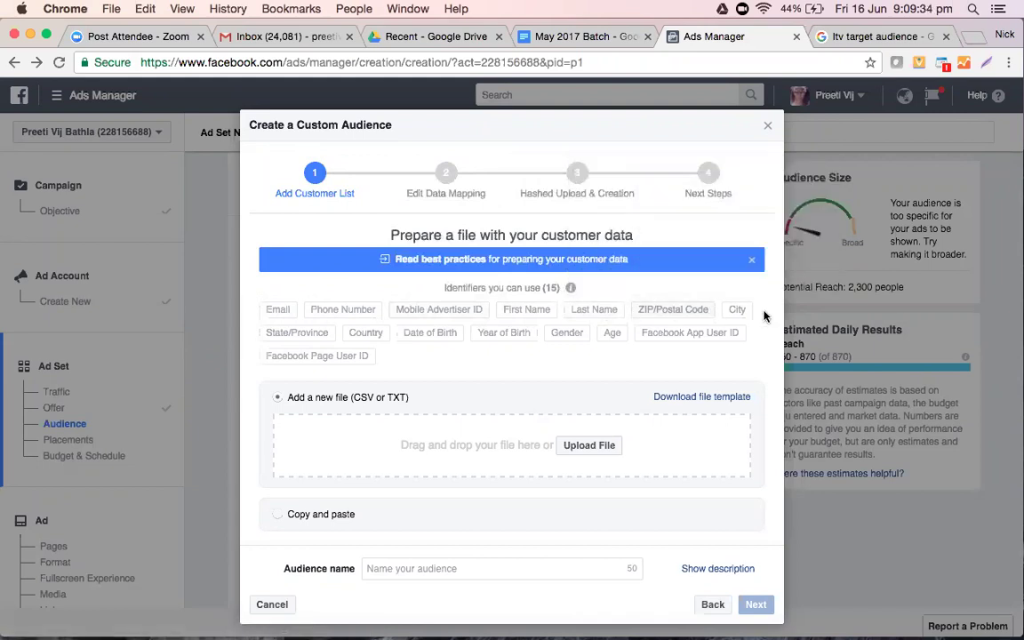
mouse_move(731, 314)
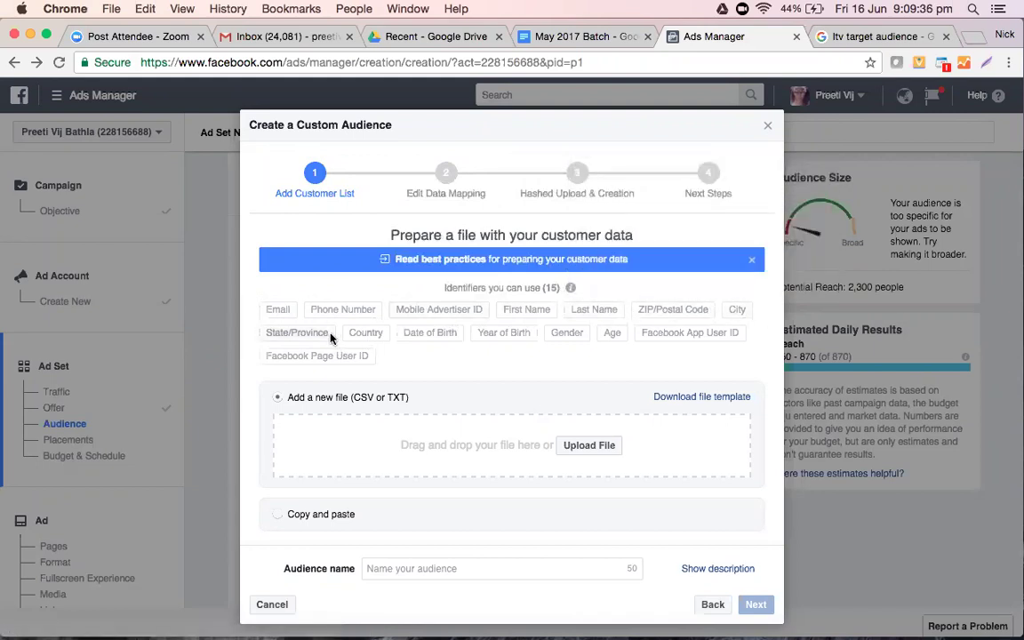
mouse_move(293, 339)
mouse_move(365, 338)
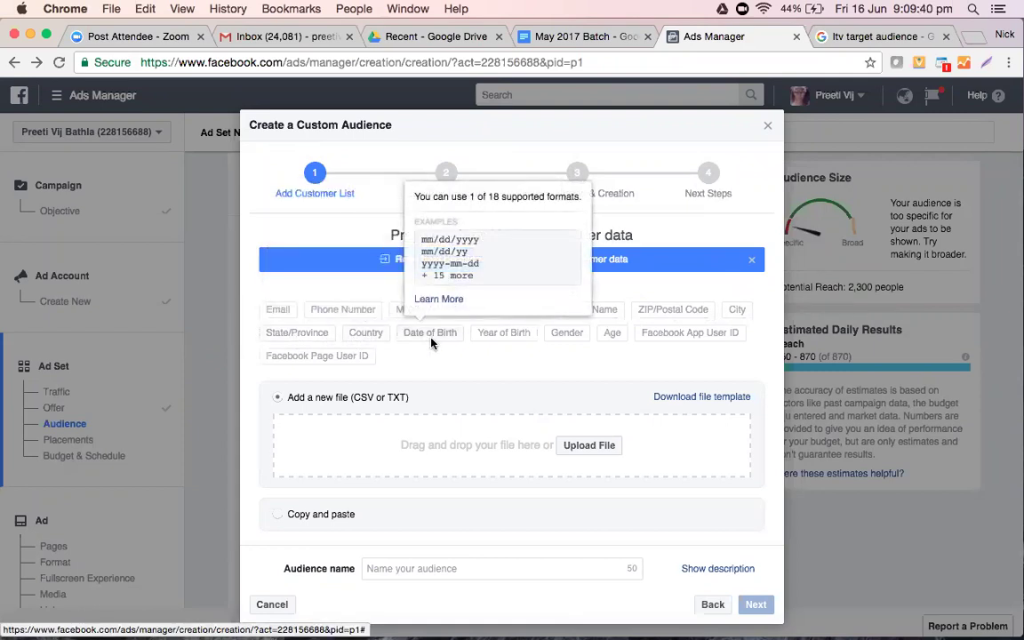
mouse_move(485, 342)
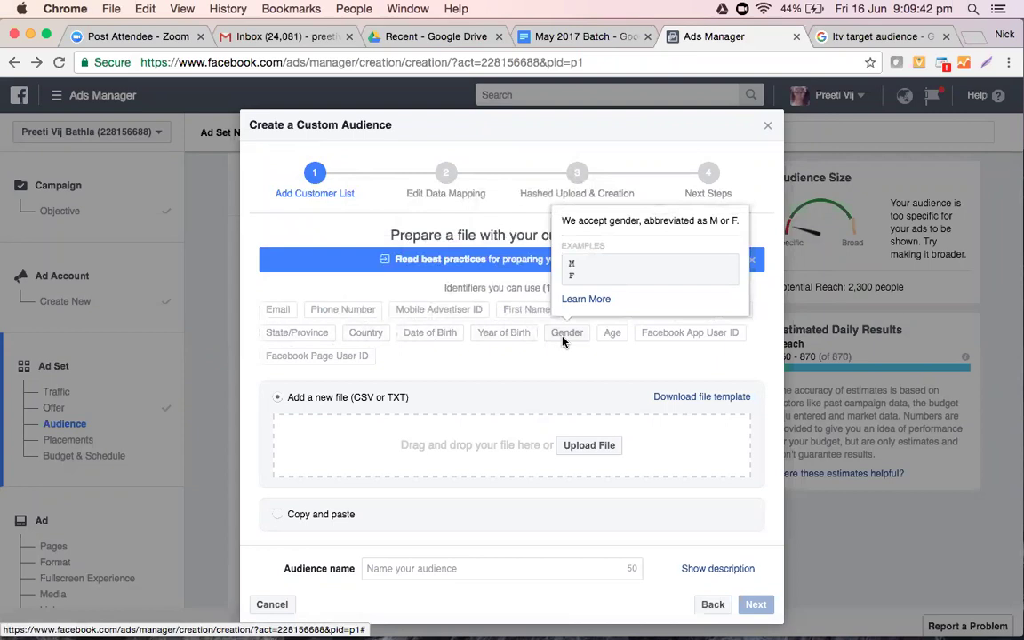
mouse_move(675, 335)
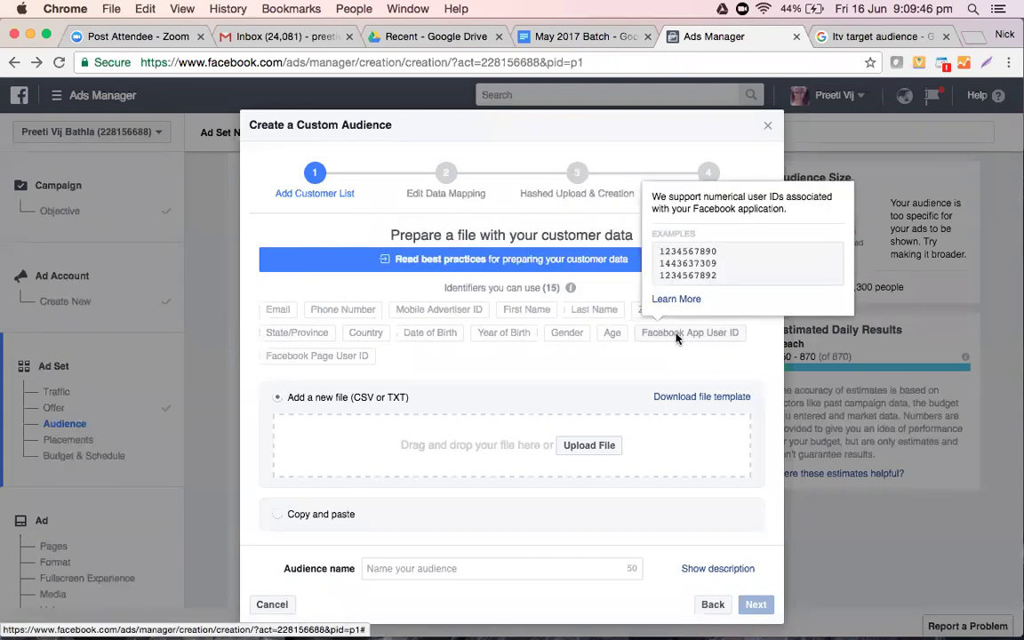
mouse_move(303, 361)
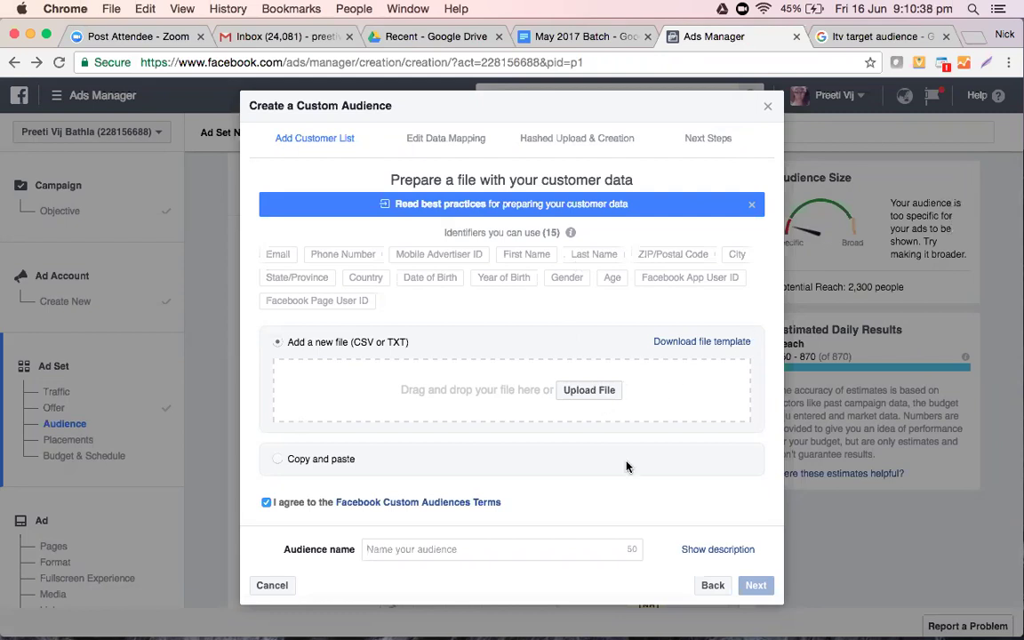
Review the customer list upload form and cancel the custom audience setup, returning to the ad set's audience settings.
scroll(640, 475, "down", 1)
mouse_move(701, 626)
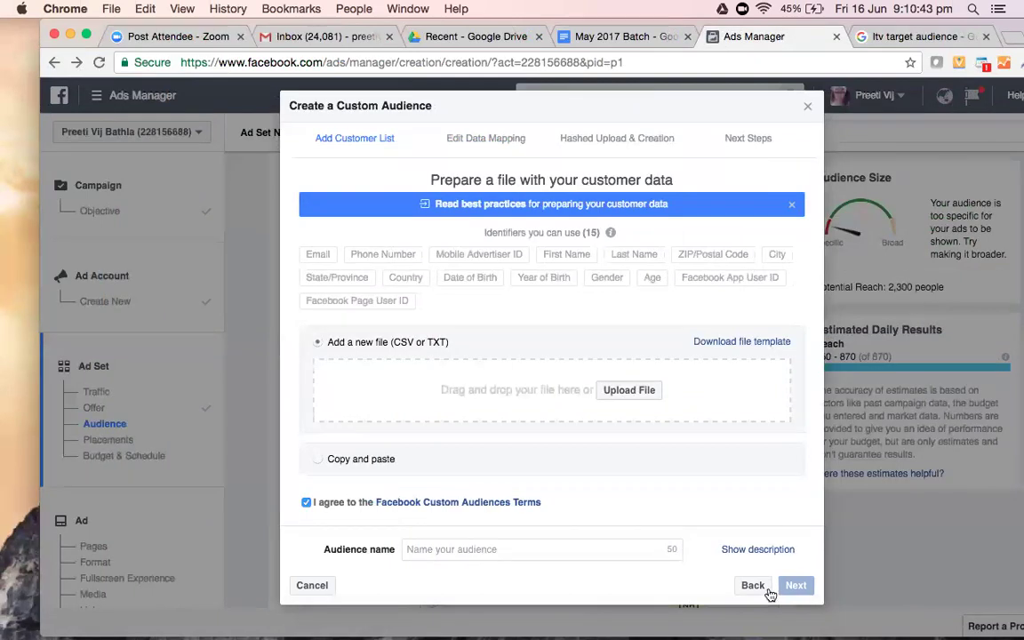
key("super+a")
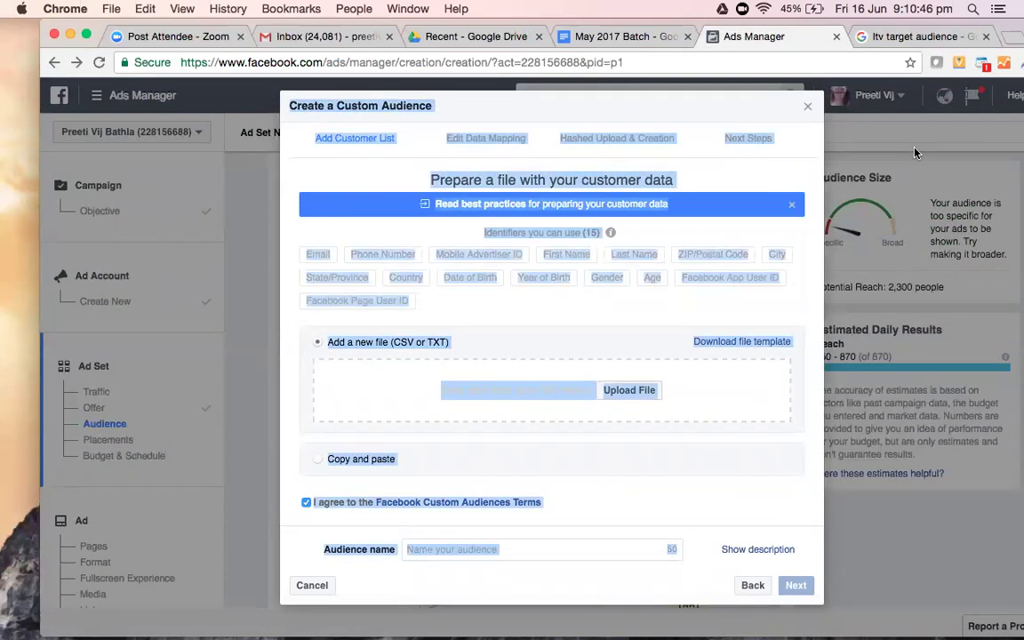
left_click(560, 498)
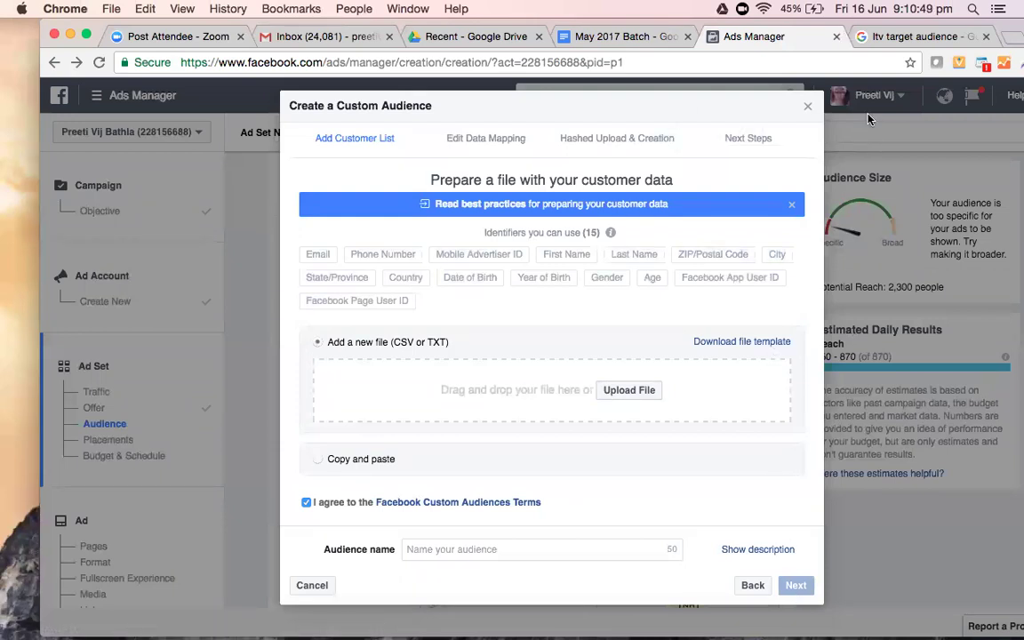
left_click(312, 585)
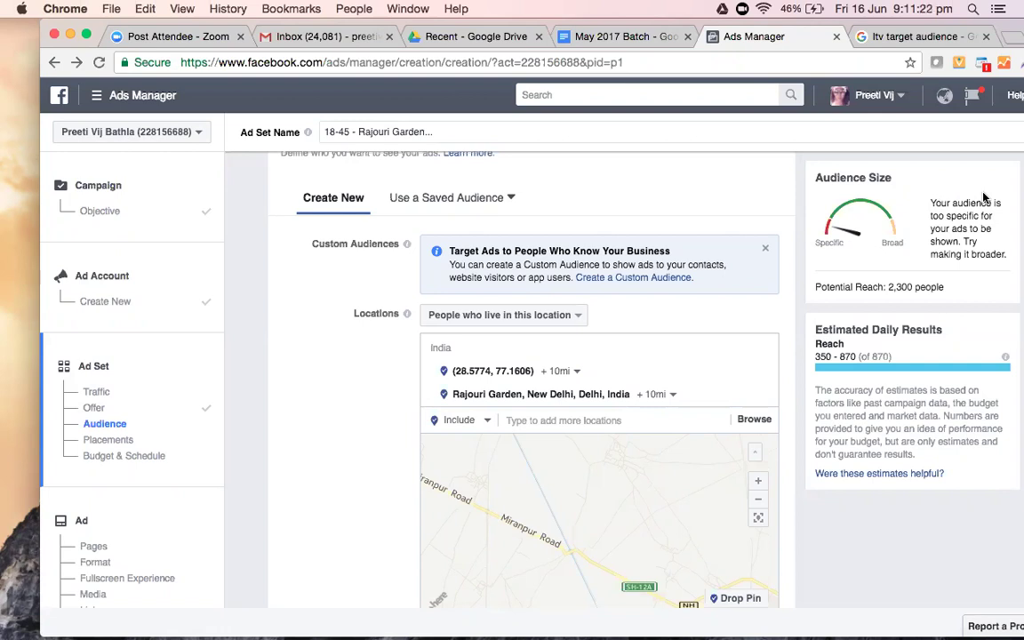
scroll(631, 341, "down", 2)
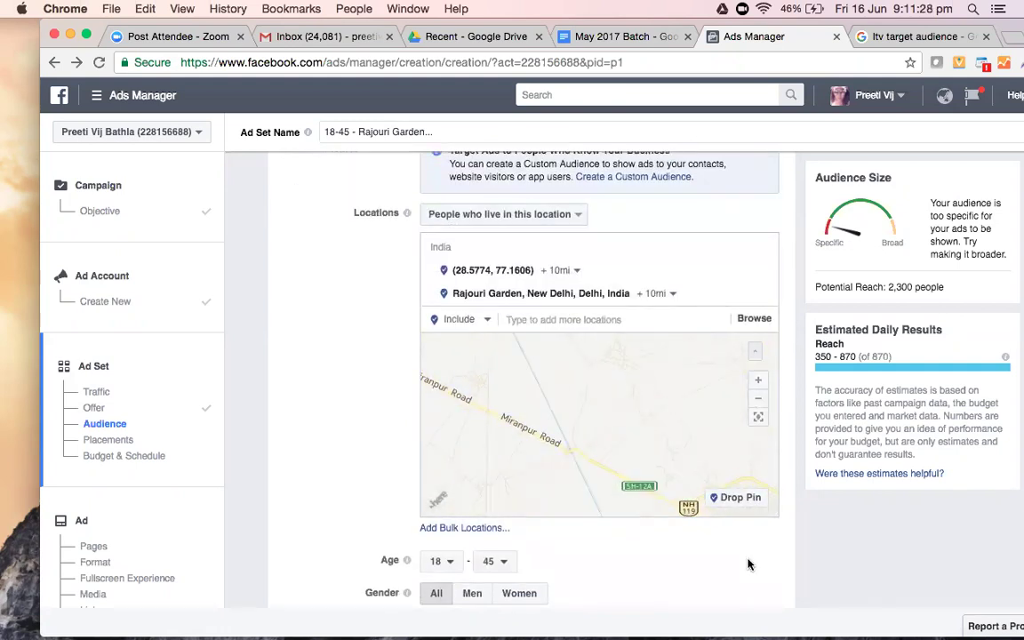
Review the ad set's audience settings, from custom audiences and locations through age, gender and languages to detailed targeting and connections.
scroll(746, 564, "down", 5)
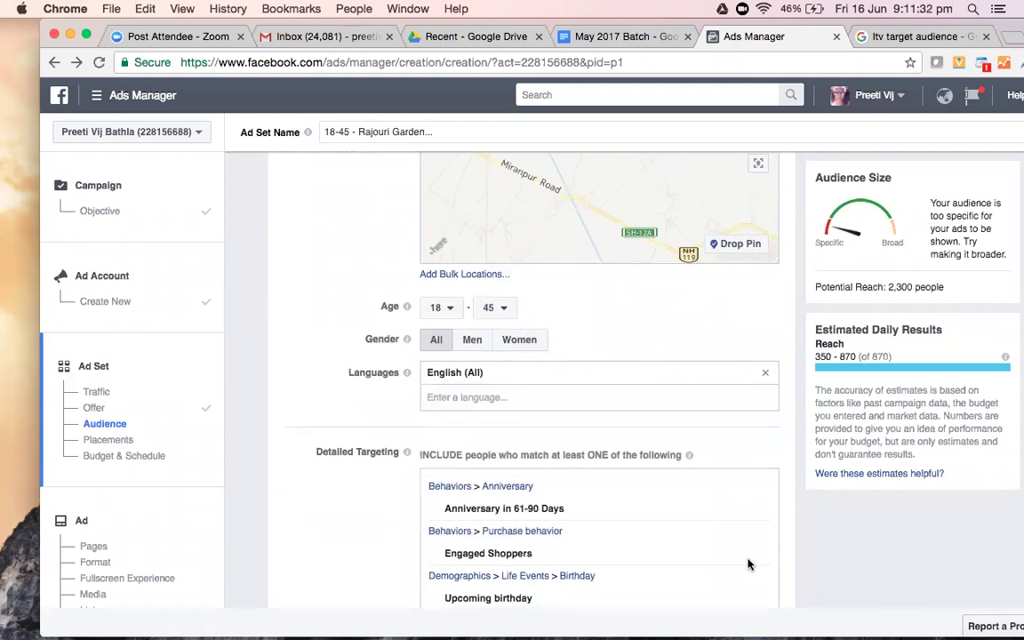
scroll(747, 563, "up", 1)
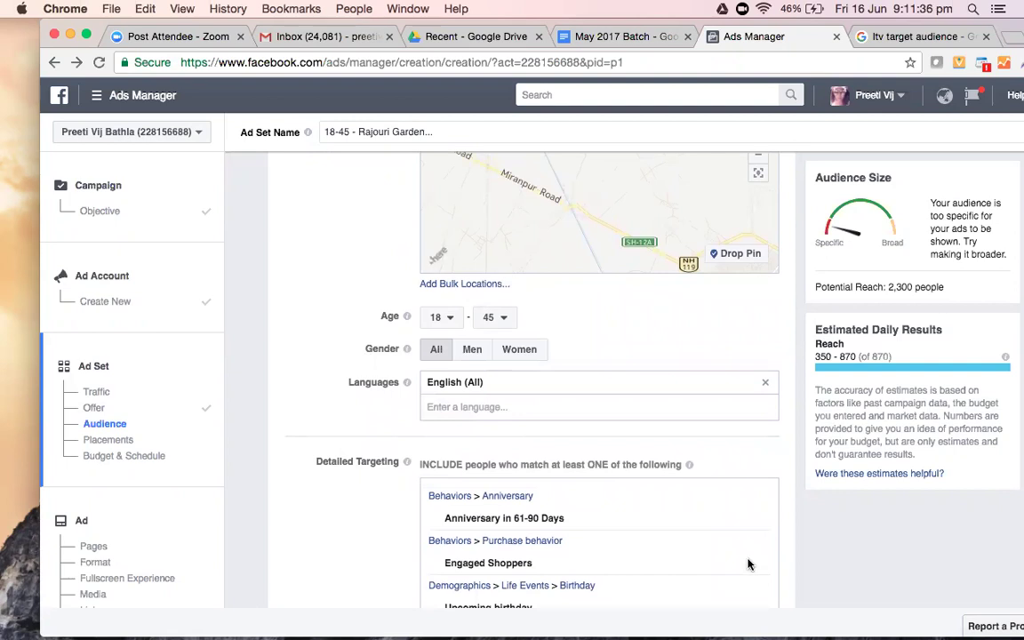
scroll(746, 563, "up", 6)
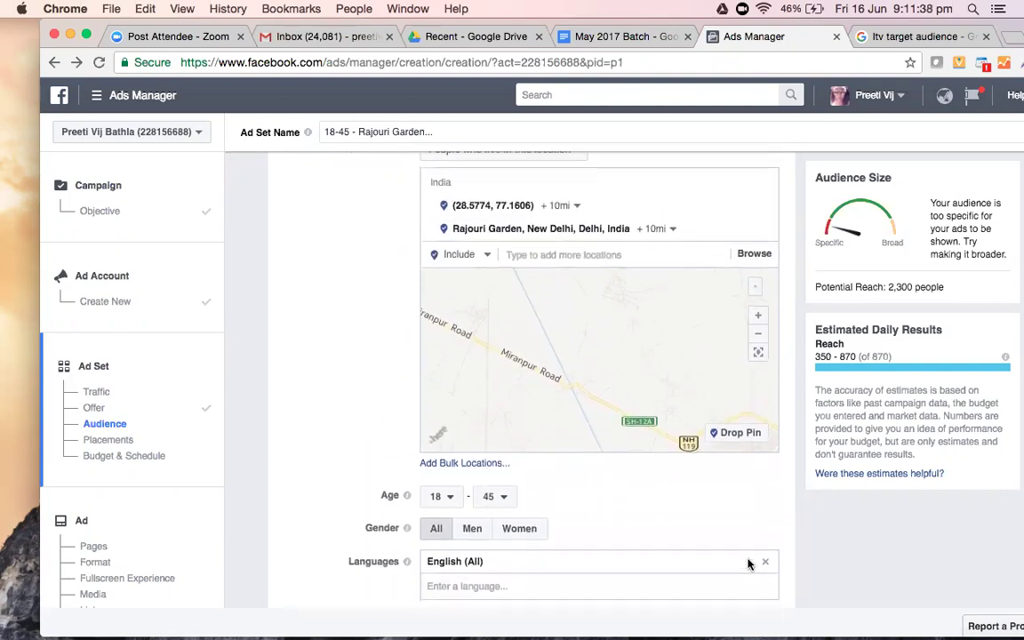
scroll(747, 564, "down", 1)
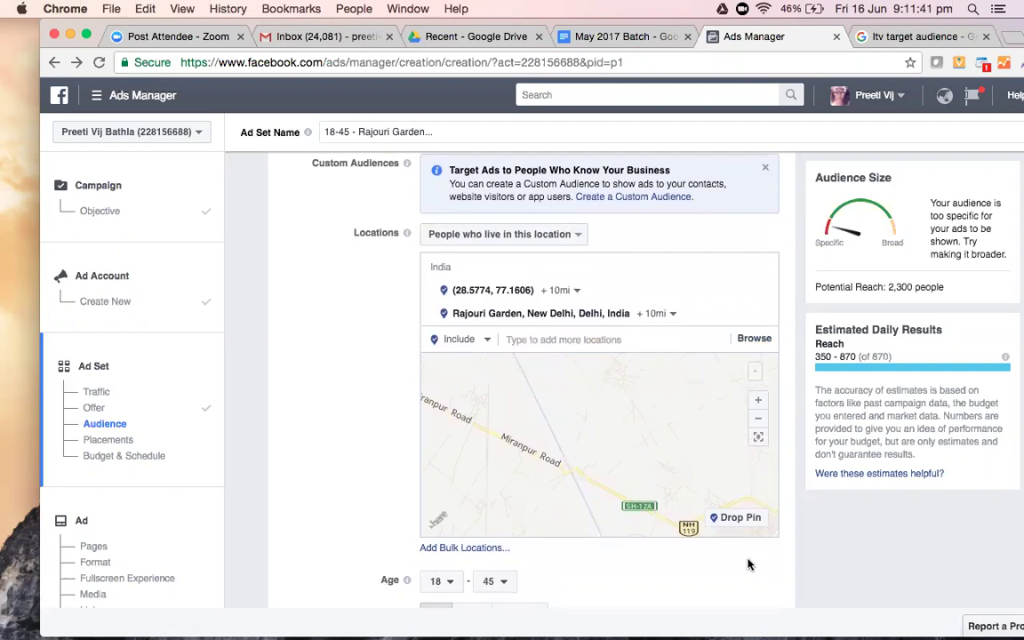
scroll(746, 563, "up", 1)
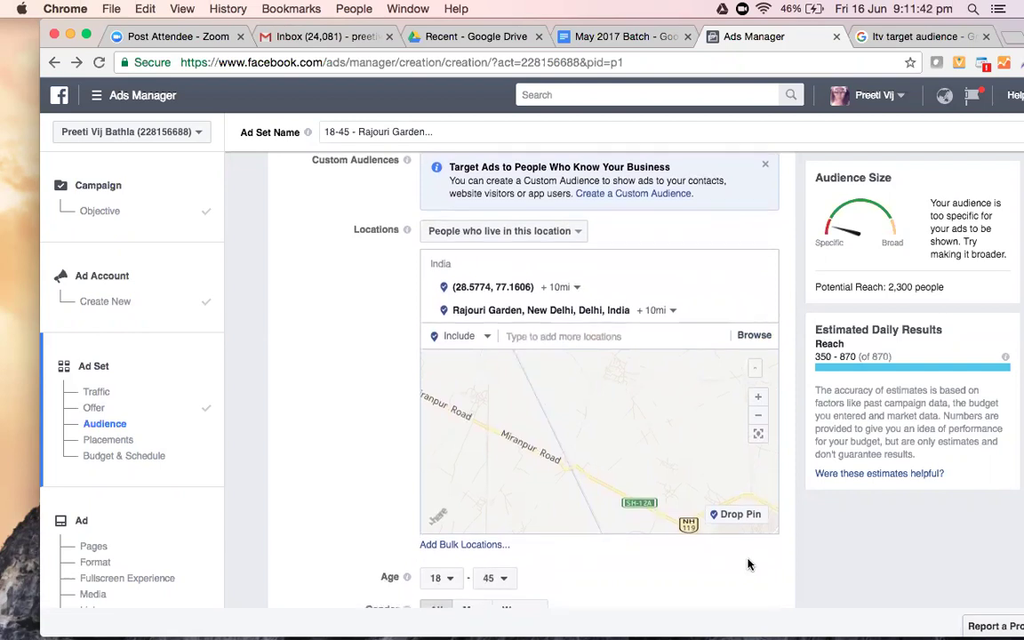
scroll(746, 564, "down", 1)
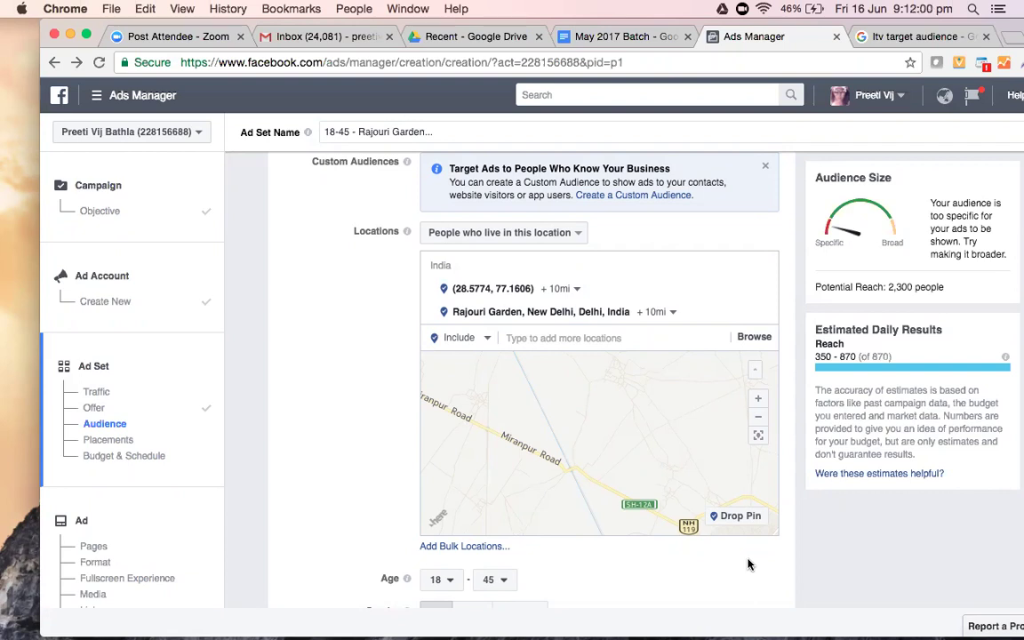
scroll(747, 564, "down", 5)
scroll(747, 564, "down", 7)
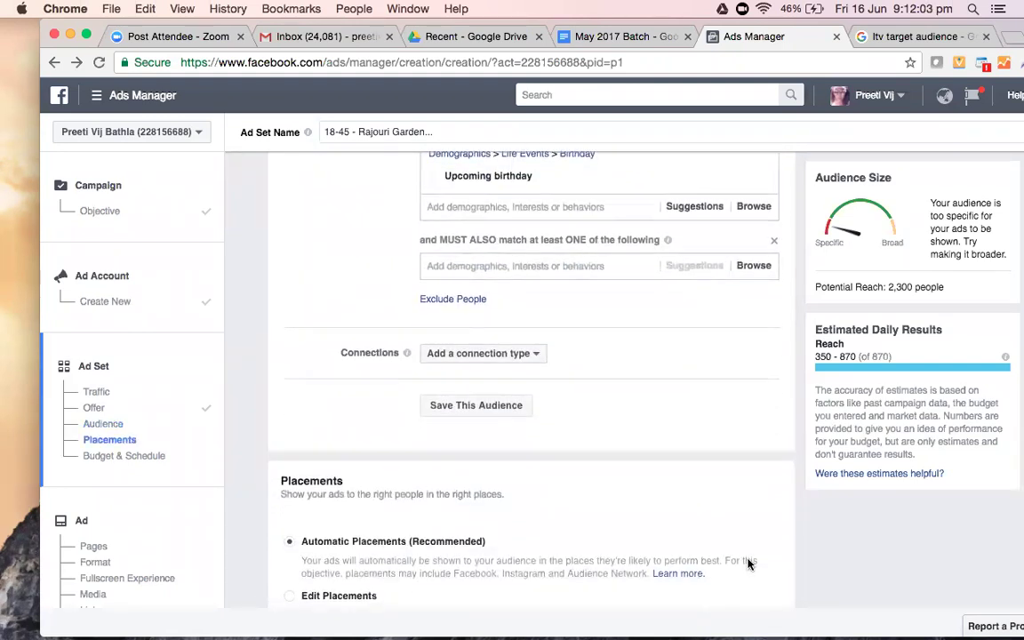
scroll(657, 361, "up", 8)
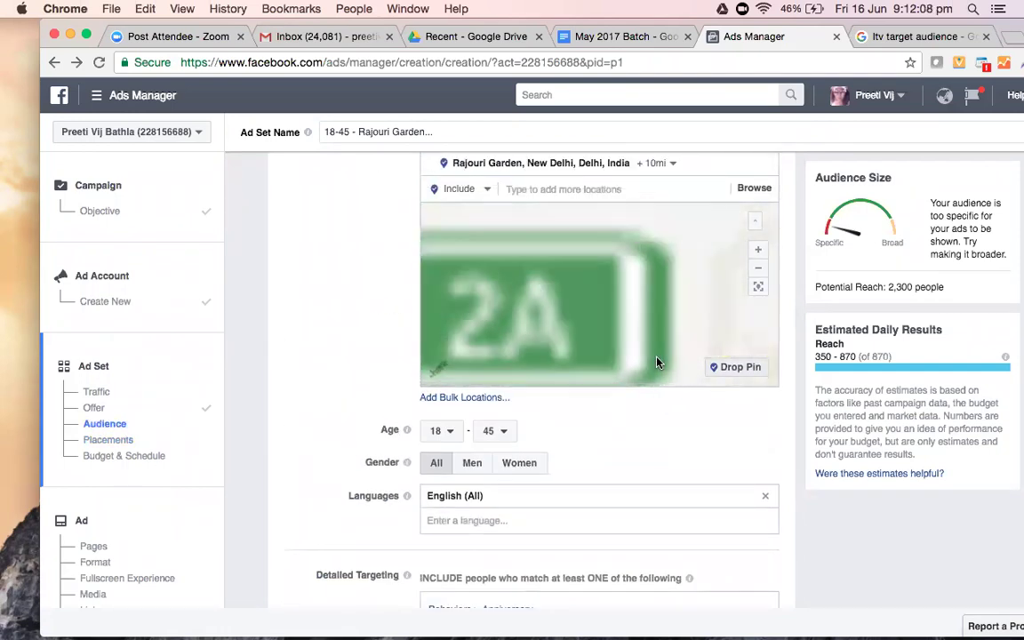
Save the ad set's audience under the name Training Audience.
scroll(659, 424, "down", 6)
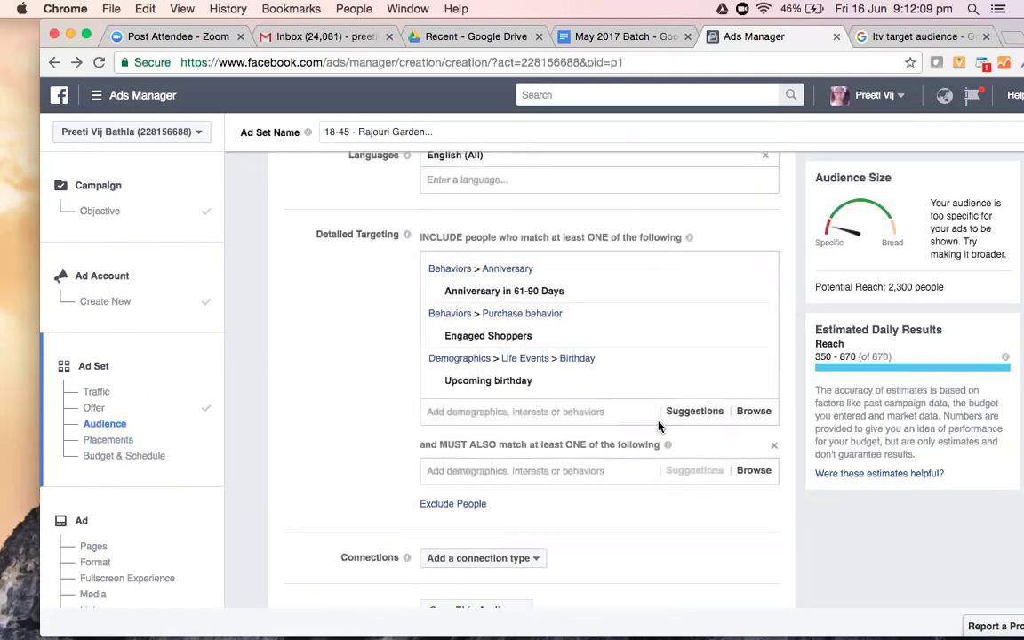
scroll(658, 426, "down", 3)
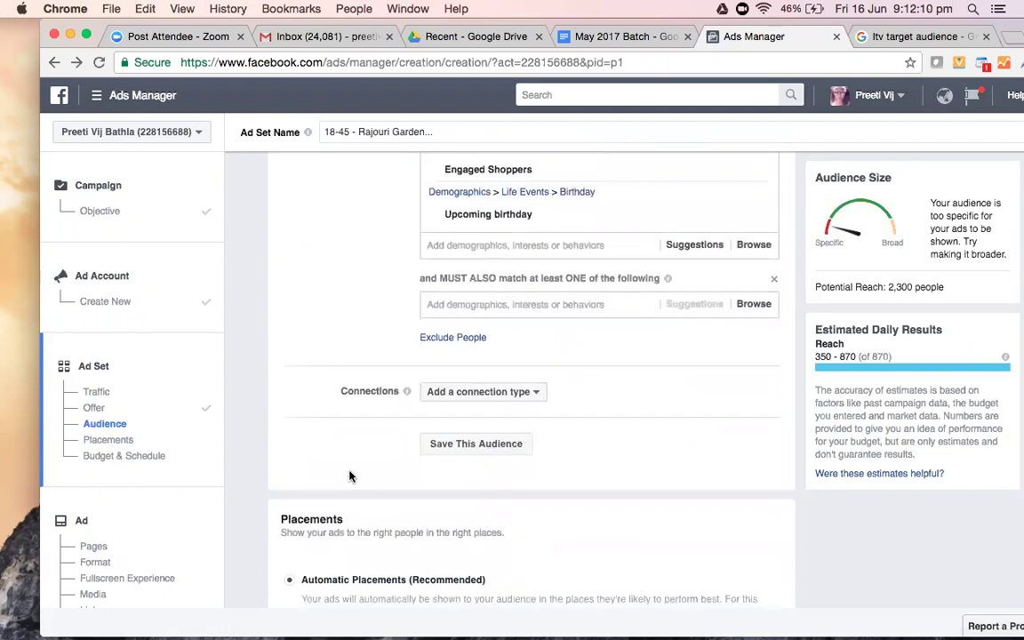
left_click(496, 442)
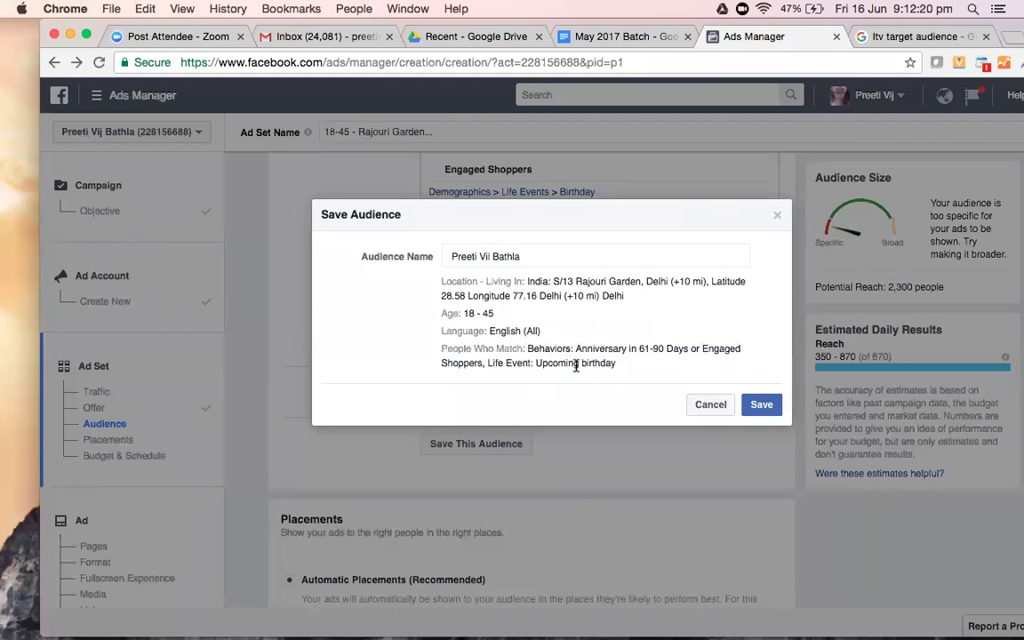
left_click(537, 256)
key("BackSpace")
key("BackSpace")
key("BackSpace")
key("BackSpace")
key("BackSpace")
key("BackSpace")
key("BackSpace")
key("BackSpace")
key("BackSpace")
key("BackSpace")
key("BackSpace")
key("BackSpace")
key("BackSpace")
key("BackSpace")
key("BackSpace")
key("BackSpace")
key("BackSpace")
type("Training Audience")
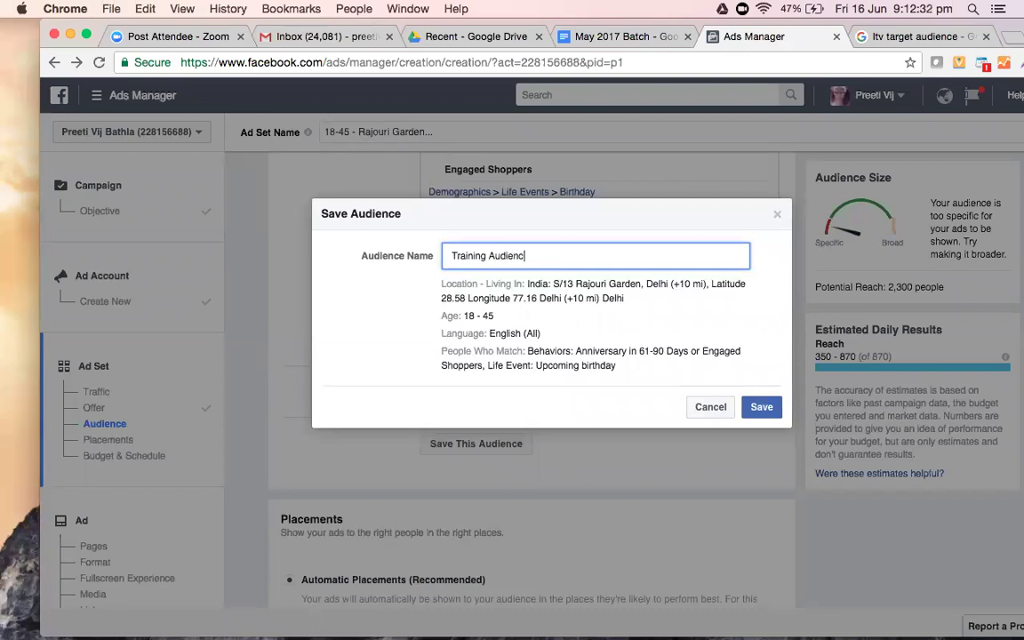
left_click(760, 407)
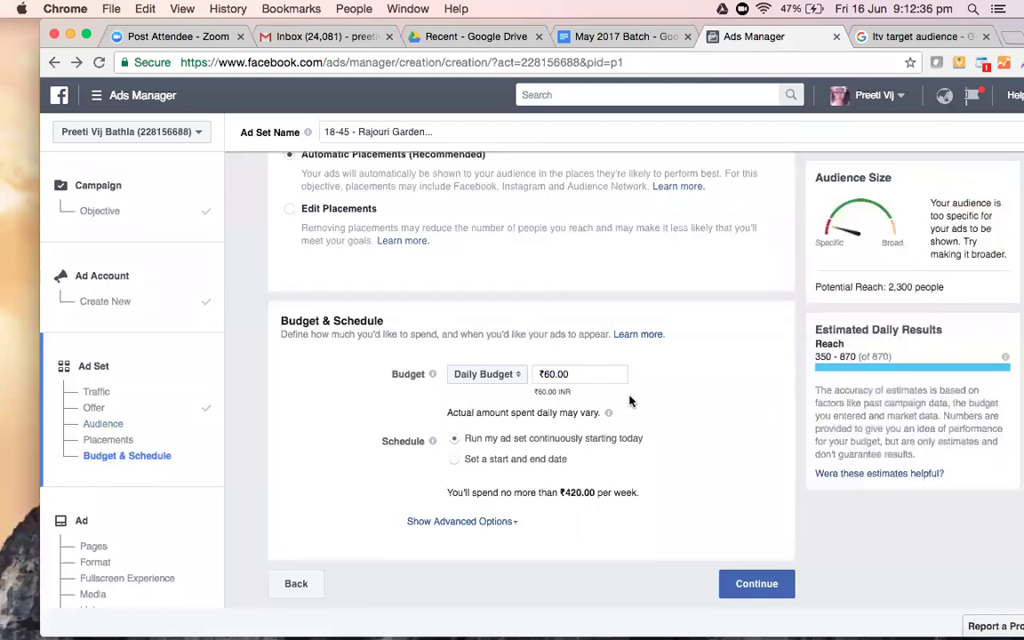
Review the saved audience's summary and the placements section below it.
scroll(629, 397, "up", 3)
scroll(628, 396, "up", 5)
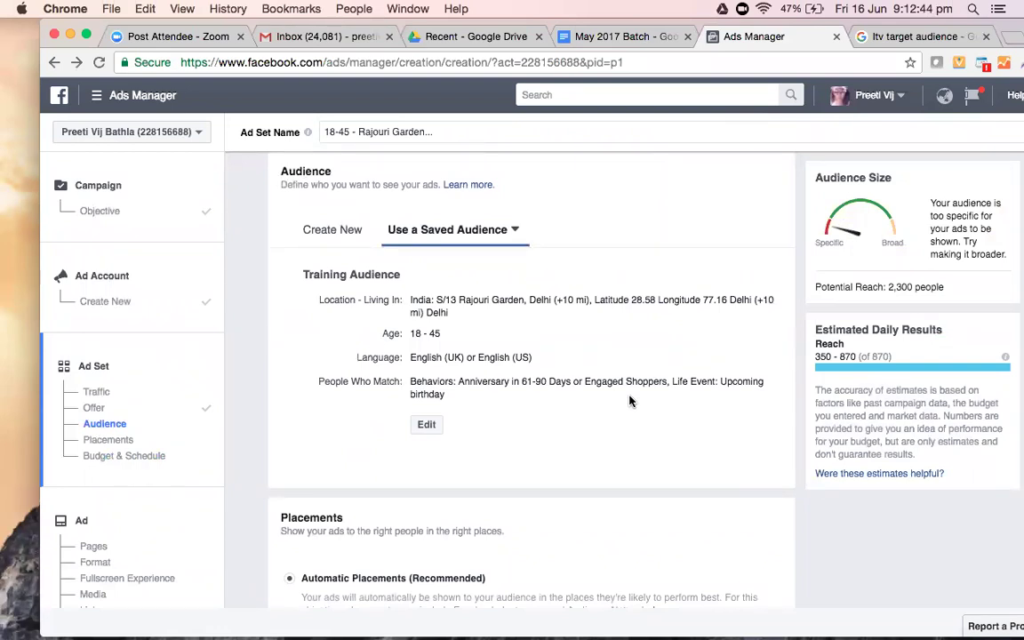
scroll(628, 400, "down", 7)
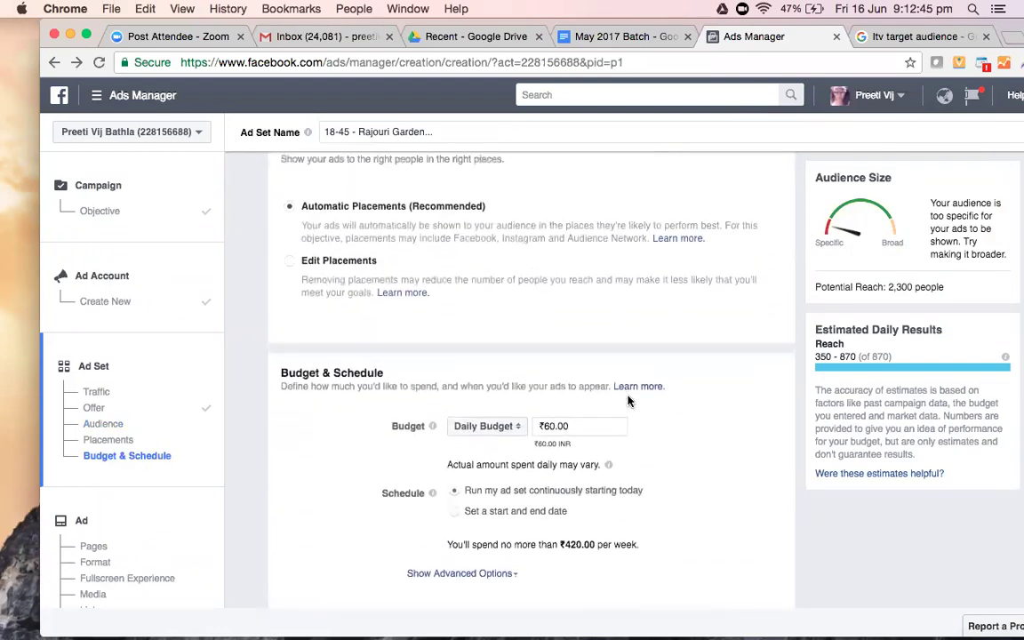
scroll(628, 401, "up", 1)
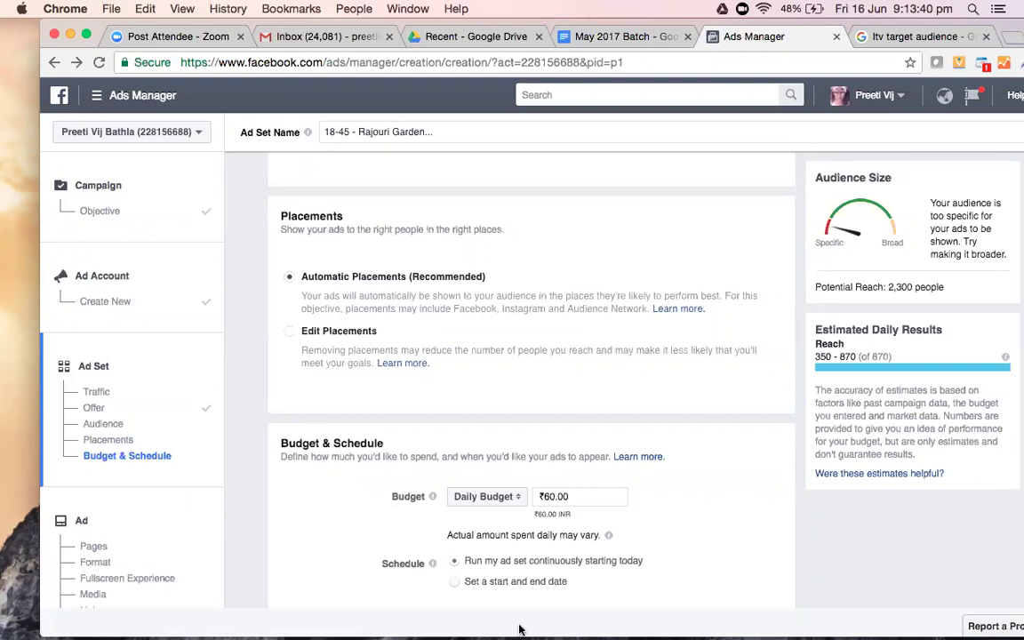
Switch the ad set to Edit Placements and expand the Instagram and Facebook platforms to examine their individual placements.
mouse_move(531, 628)
scroll(501, 388, "down", 1)
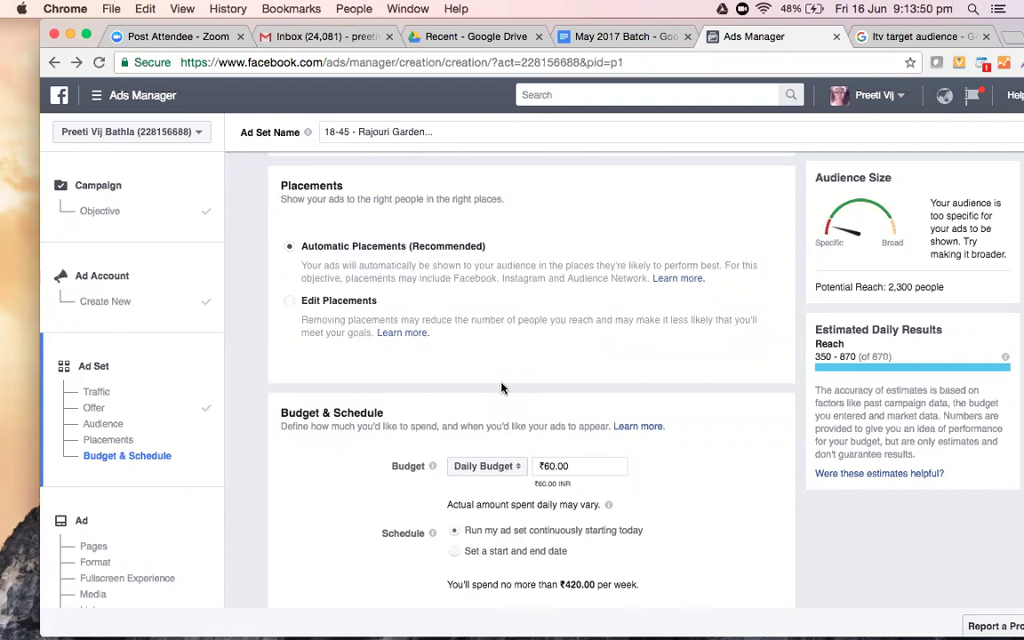
left_click(285, 303)
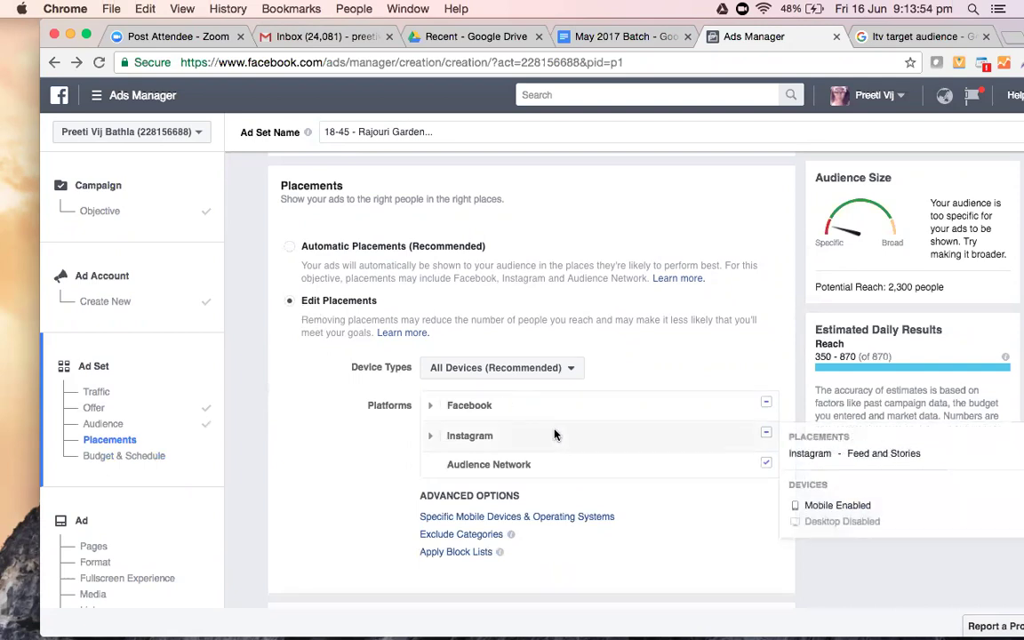
scroll(510, 410, "down", 3)
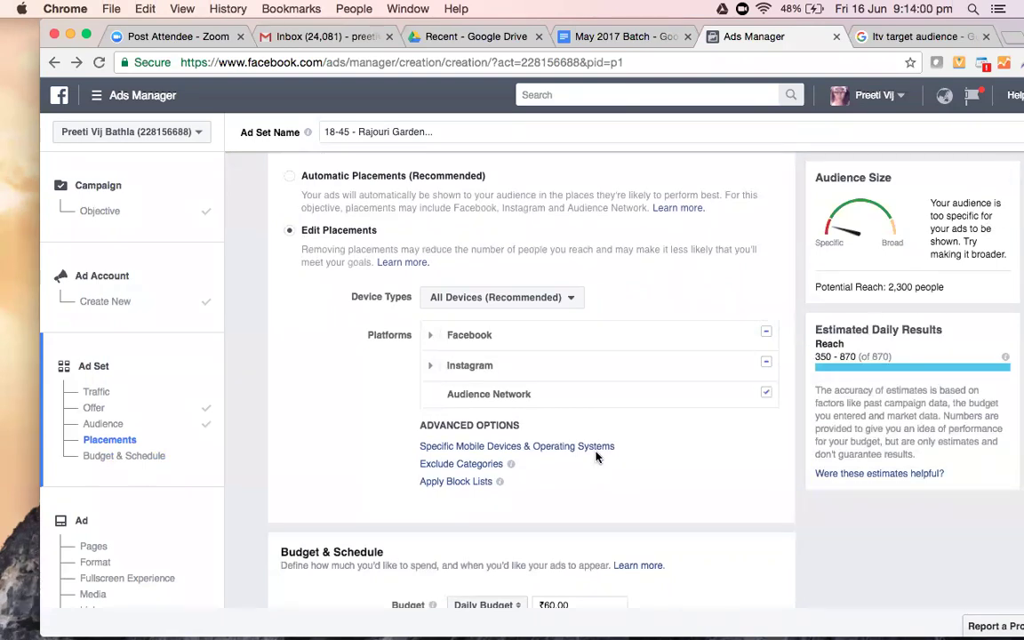
left_click(430, 367)
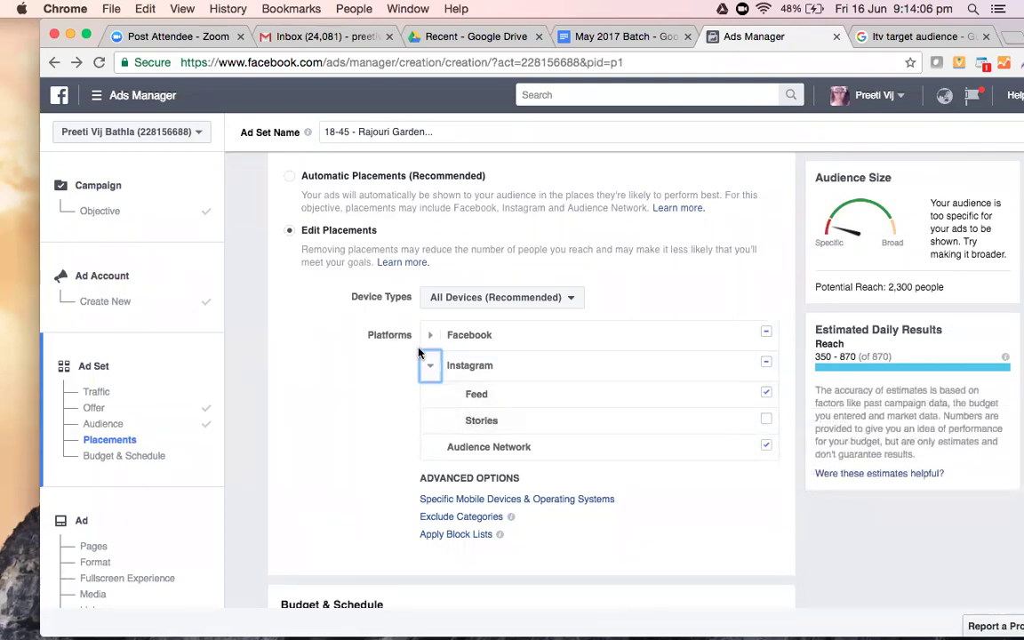
left_click(430, 335)
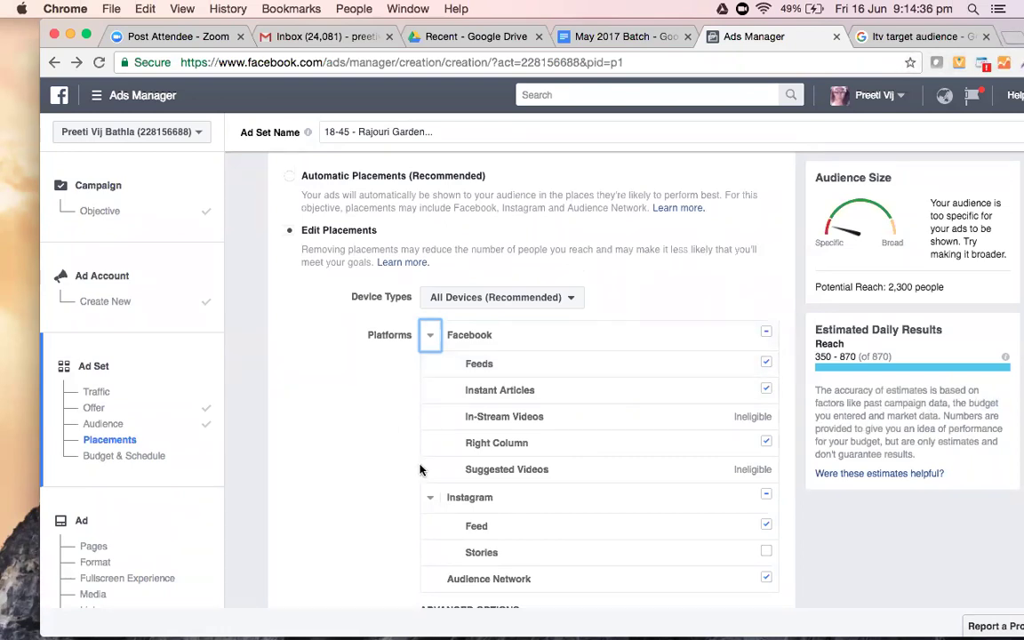
mouse_move(507, 453)
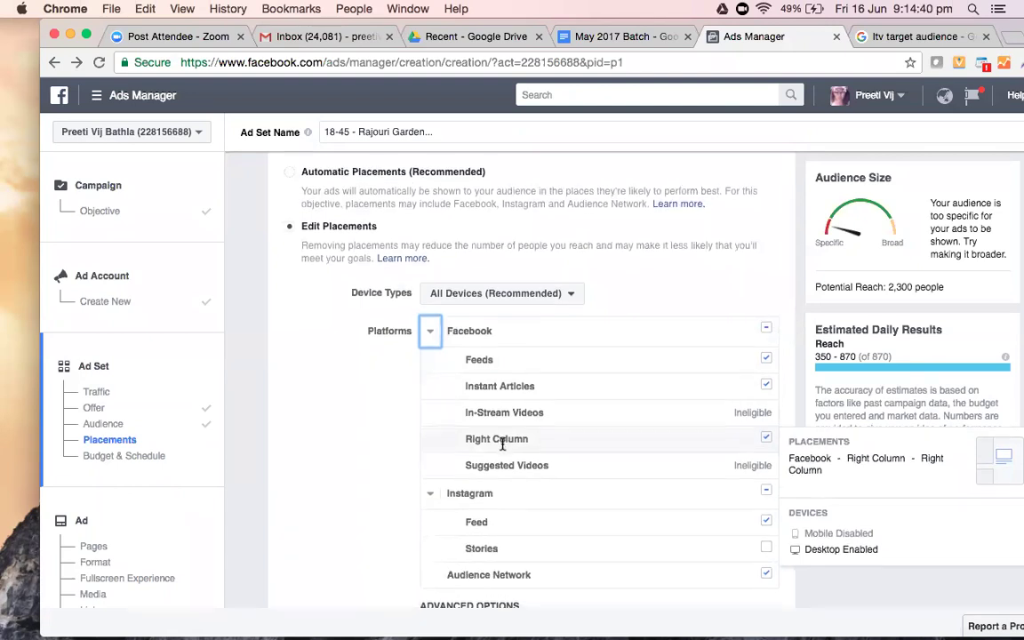
scroll(505, 451, "down", 3)
scroll(498, 427, "up", 1)
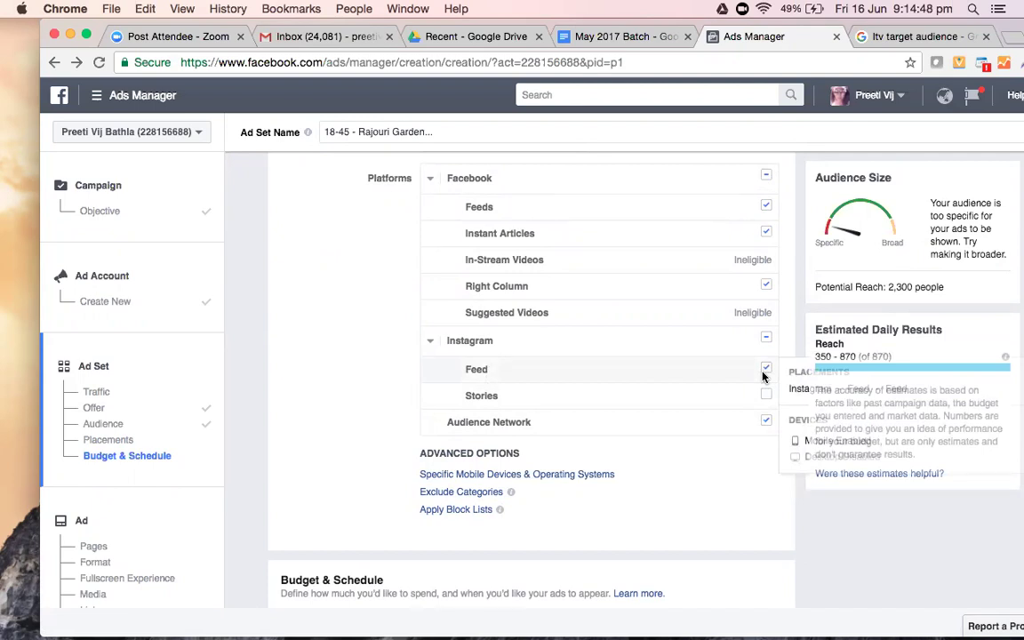
Collapse the Instagram and Facebook placement lists and show the Exclude Categories options.
left_click(431, 343)
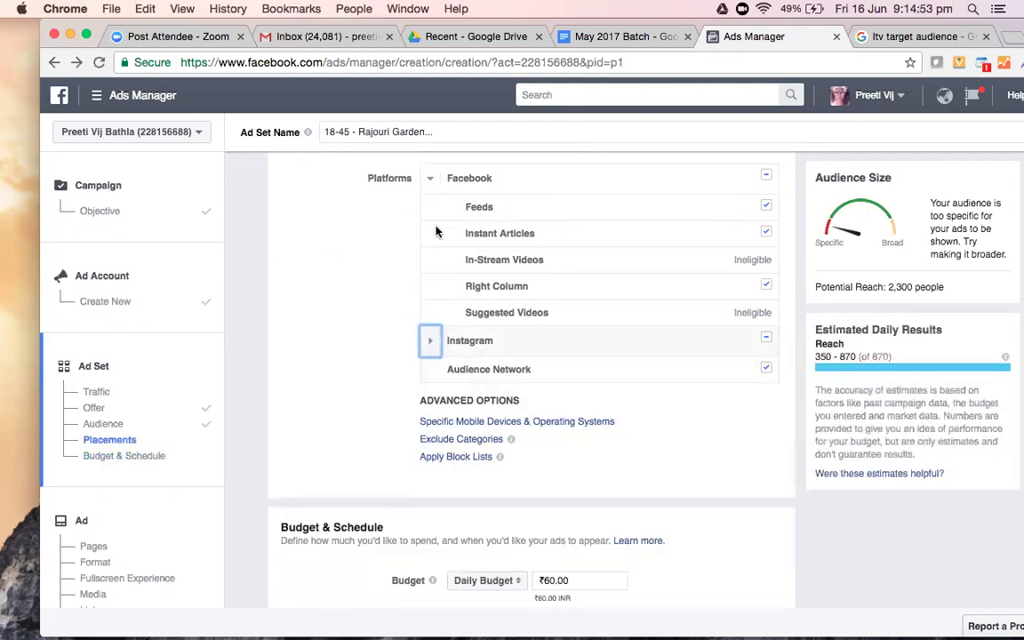
left_click(430, 179)
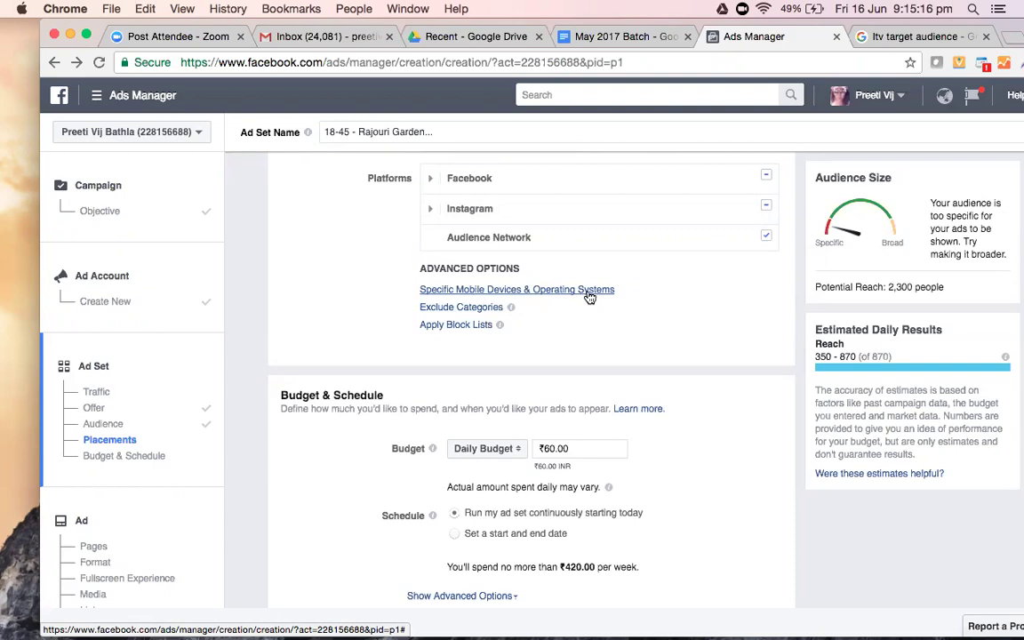
left_click(490, 307)
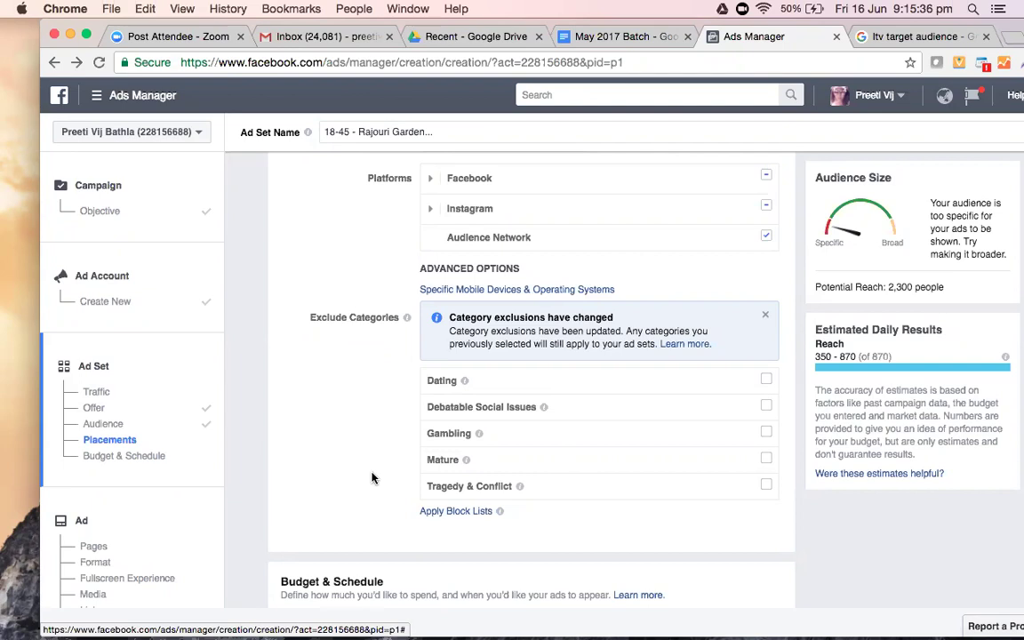
Review the category exclusions, the saved audience's summary and the chosen placement settings.
scroll(371, 478, "down", 3)
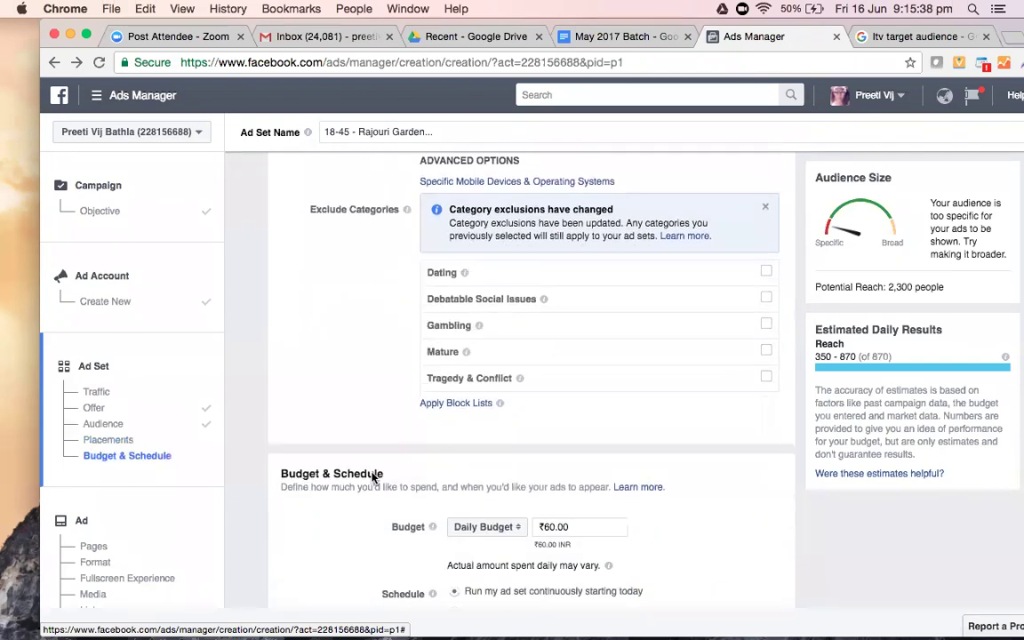
scroll(372, 476, "up", 5)
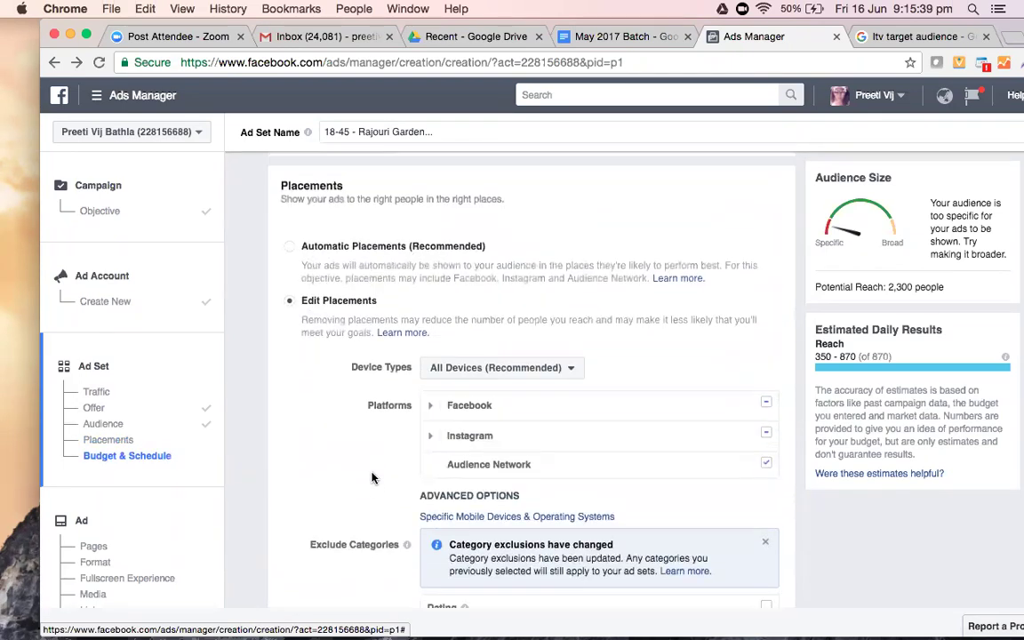
scroll(382, 494, "up", 3)
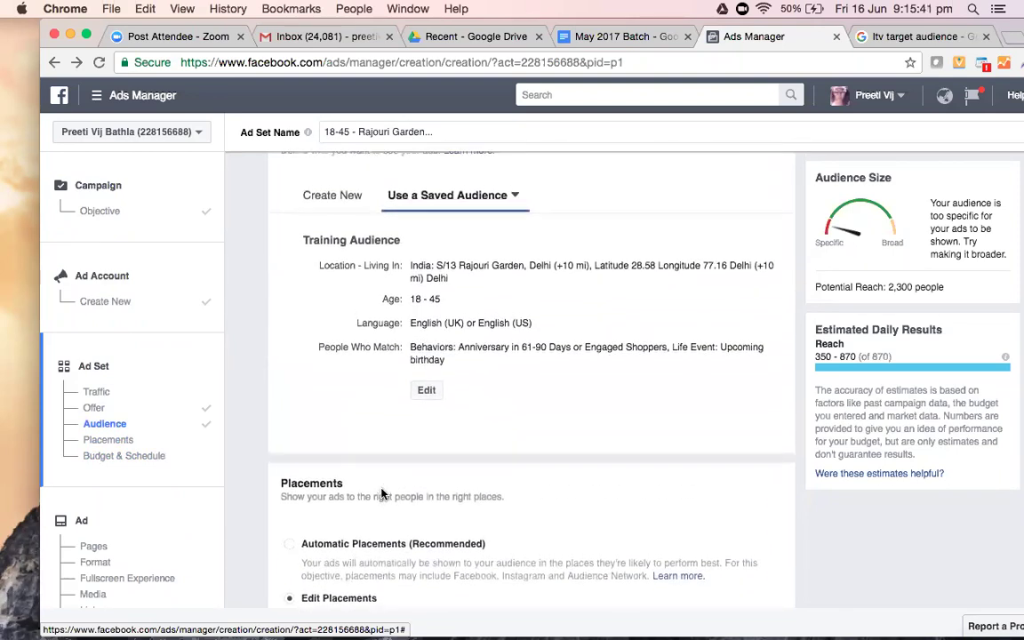
scroll(382, 494, "down", 3)
scroll(382, 494, "up", 1)
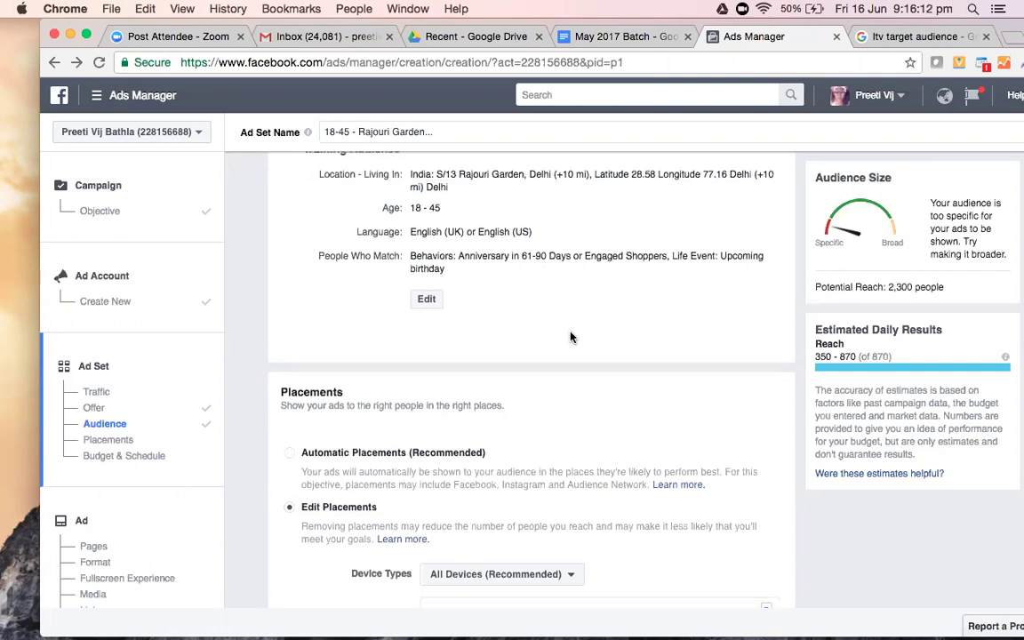
scroll(571, 336, "down", 3)
scroll(572, 337, "down", 5)
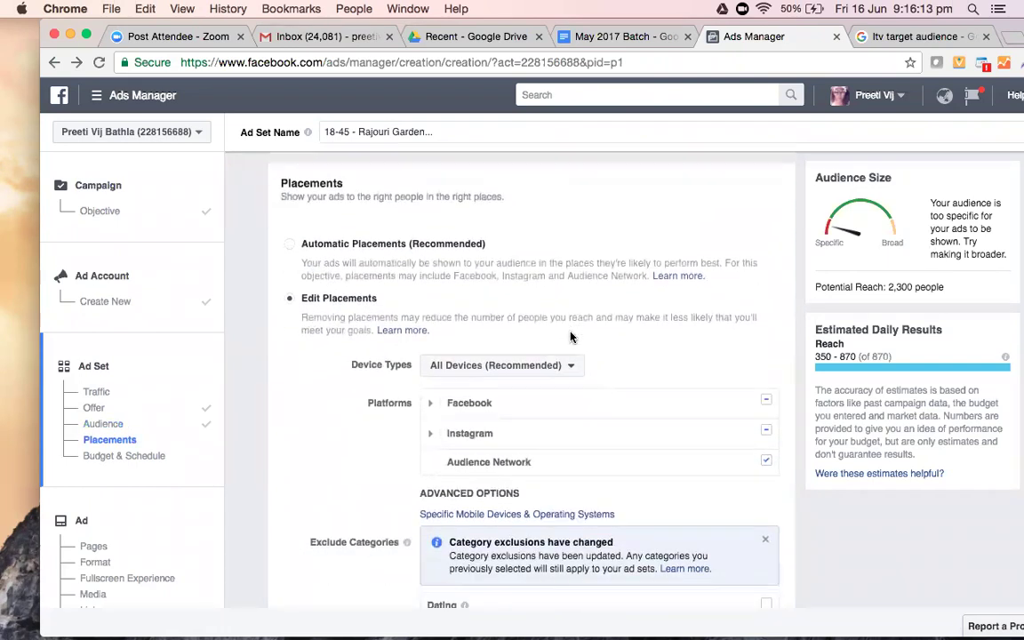
Check the budget types offered under Budget & Schedule and keep Daily Budget selected.
scroll(569, 329, "down", 5)
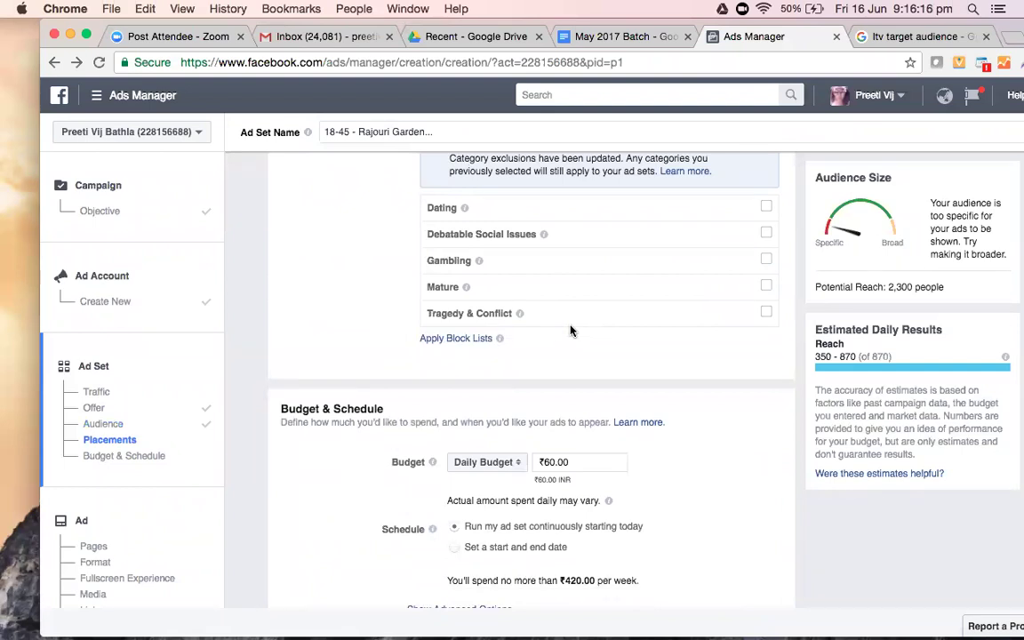
scroll(571, 330, "down", 2)
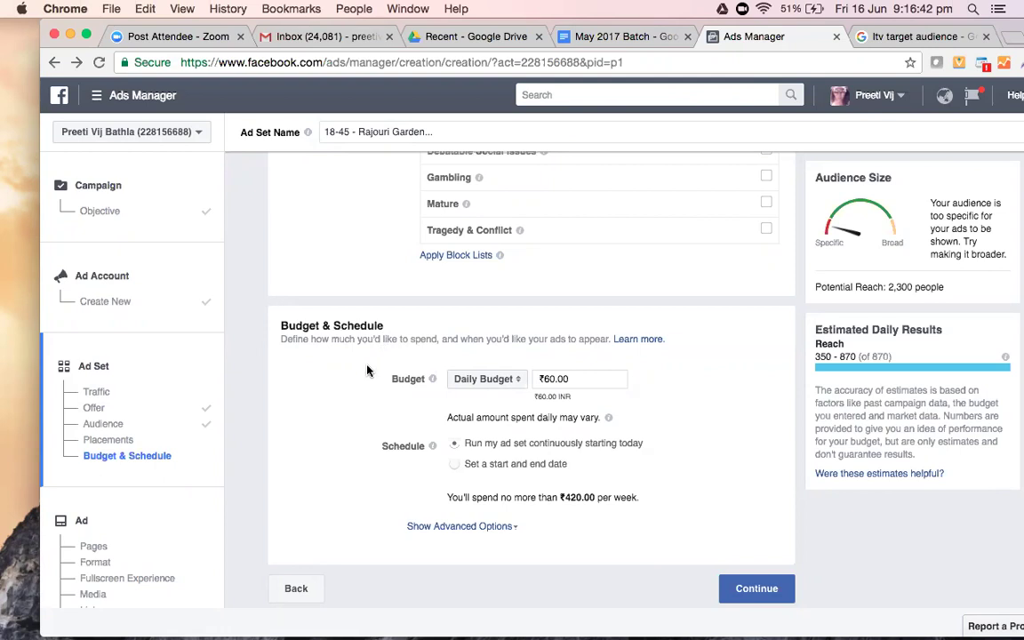
left_click(511, 388)
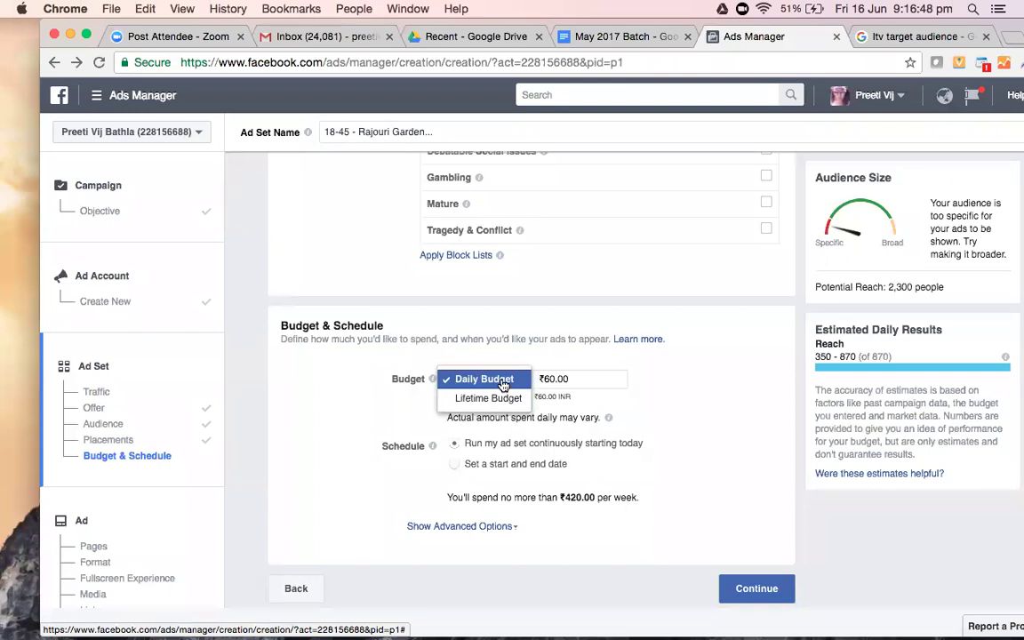
left_click(502, 384)
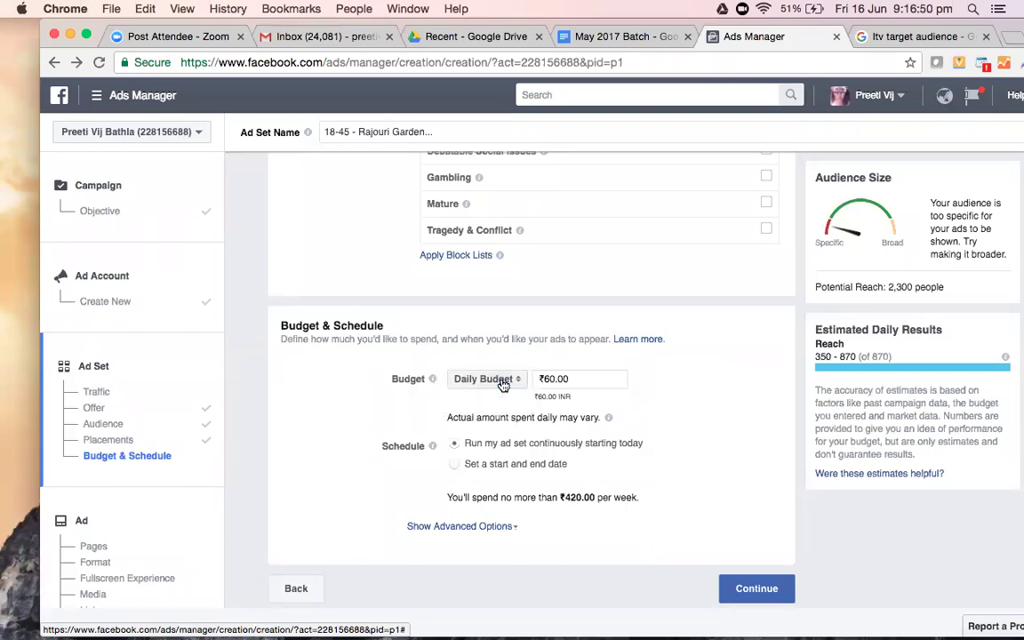
Set the ad set's daily budget to ₹500.
left_click(577, 382)
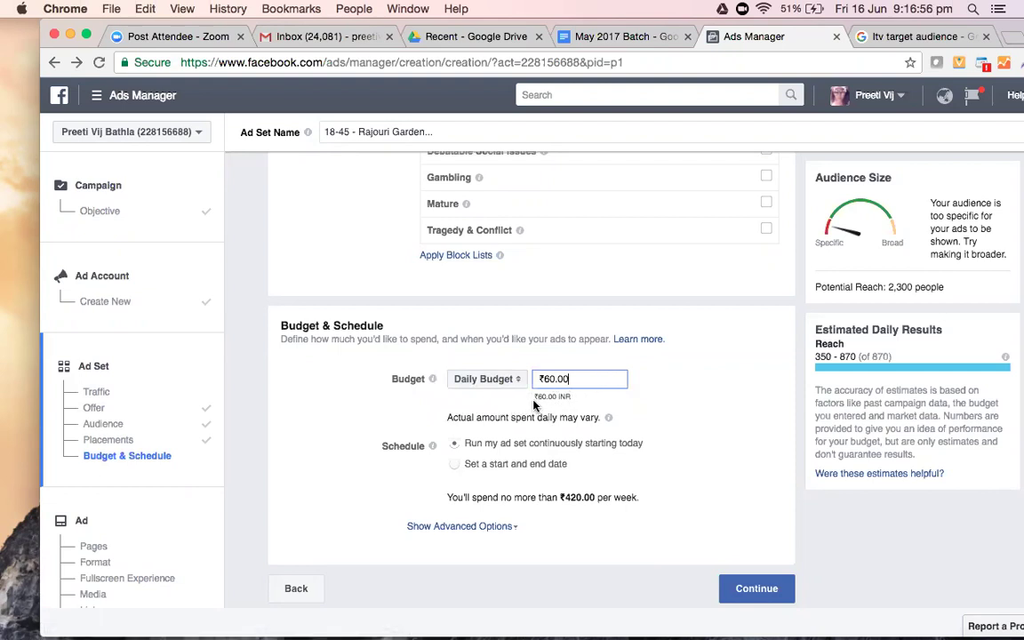
left_click_drag(535, 396, 588, 396)
left_click(589, 396)
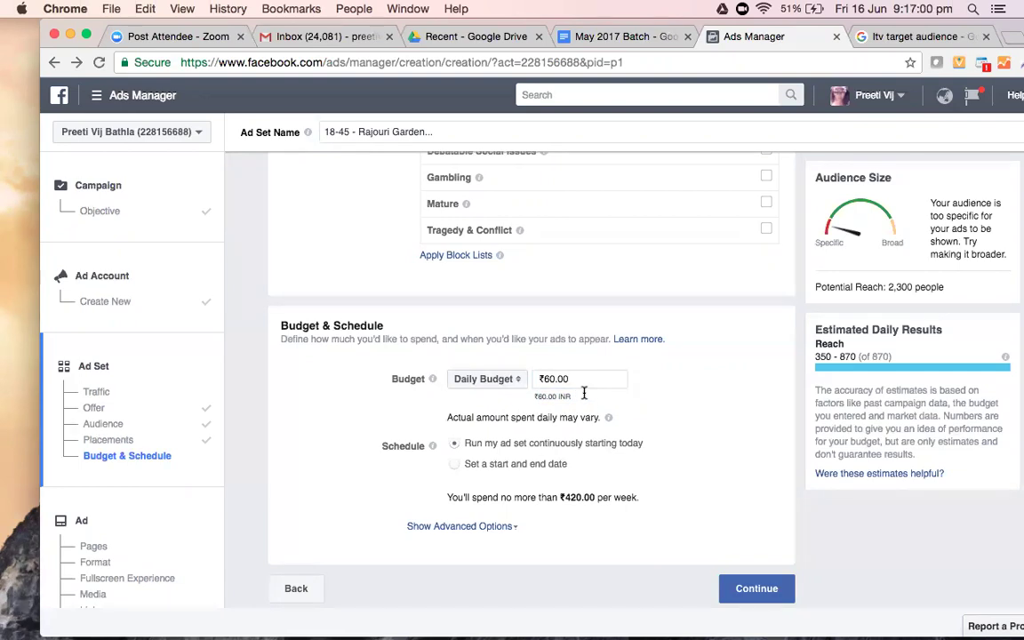
left_click(577, 377)
key("BackSpace")
key("BackSpace")
key("BackSpace")
key("BackSpace")
key("BackSpace")
key("BackSpace")
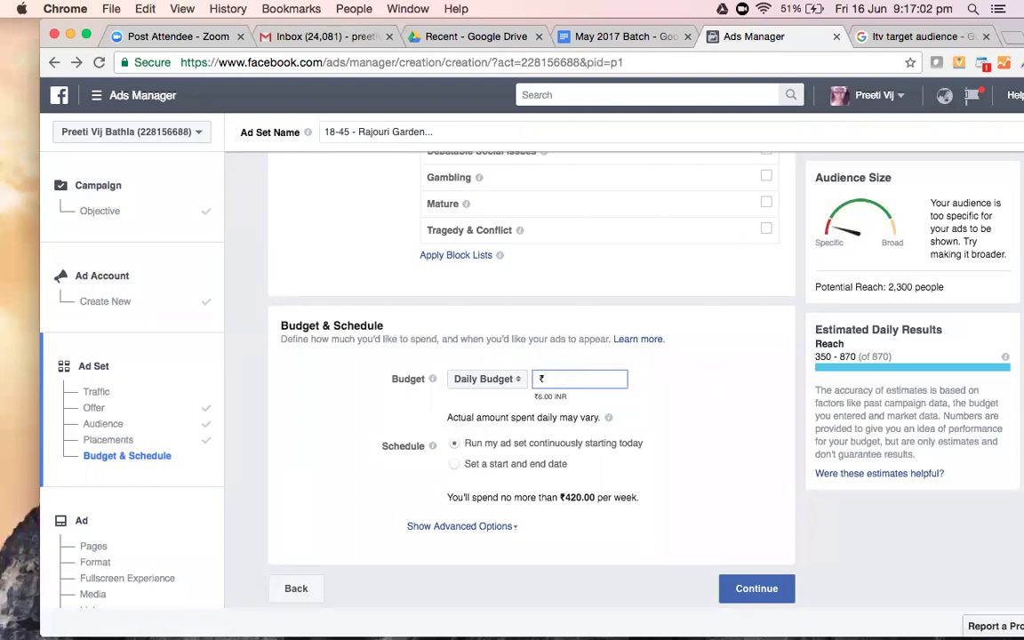
type("500")
left_click(649, 417)
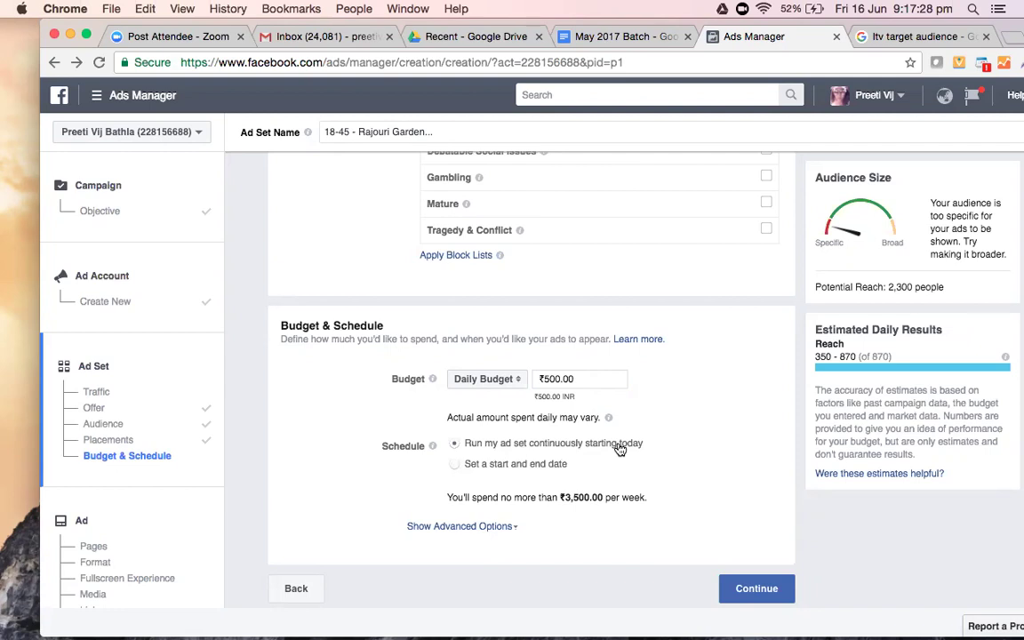
Schedule the ad set with a start date of Jun 20, 2017 and an end date of Jun 30, 2017.
left_click(453, 469)
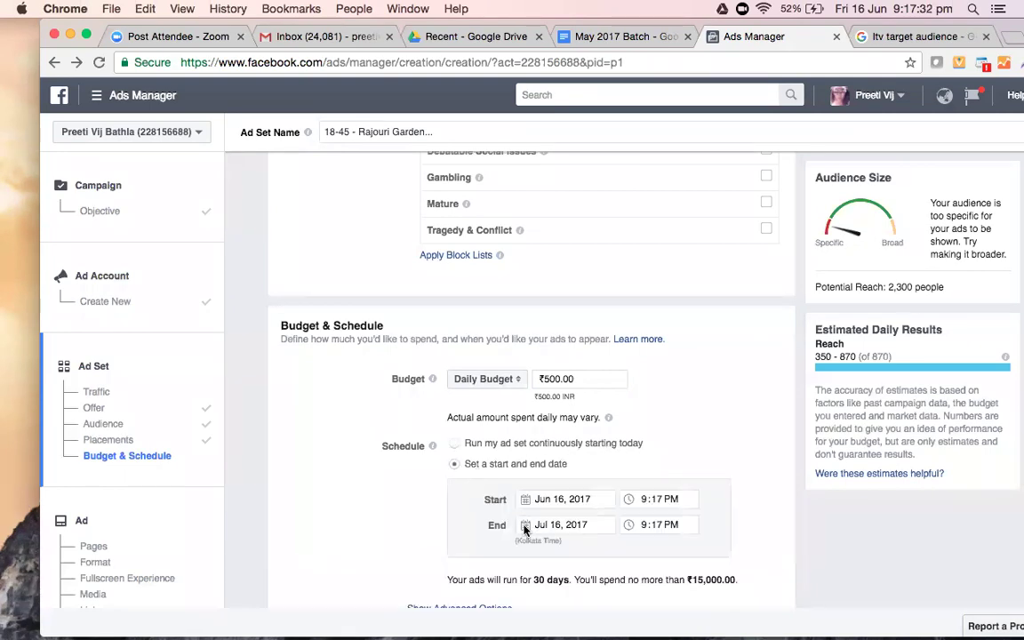
scroll(524, 525, "down", 2)
scroll(524, 530, "down", 2)
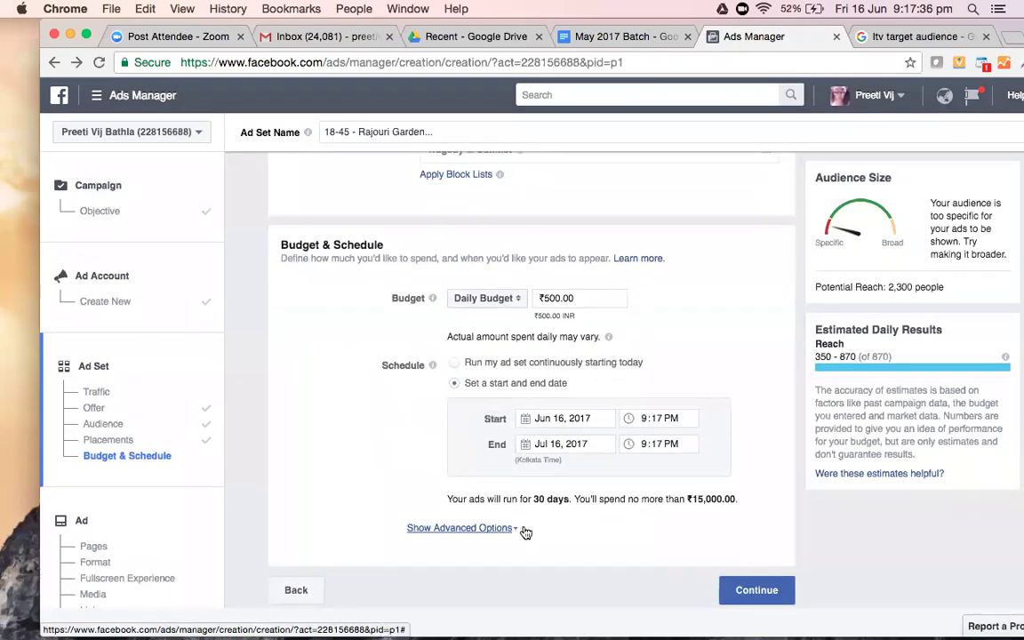
left_click(533, 417)
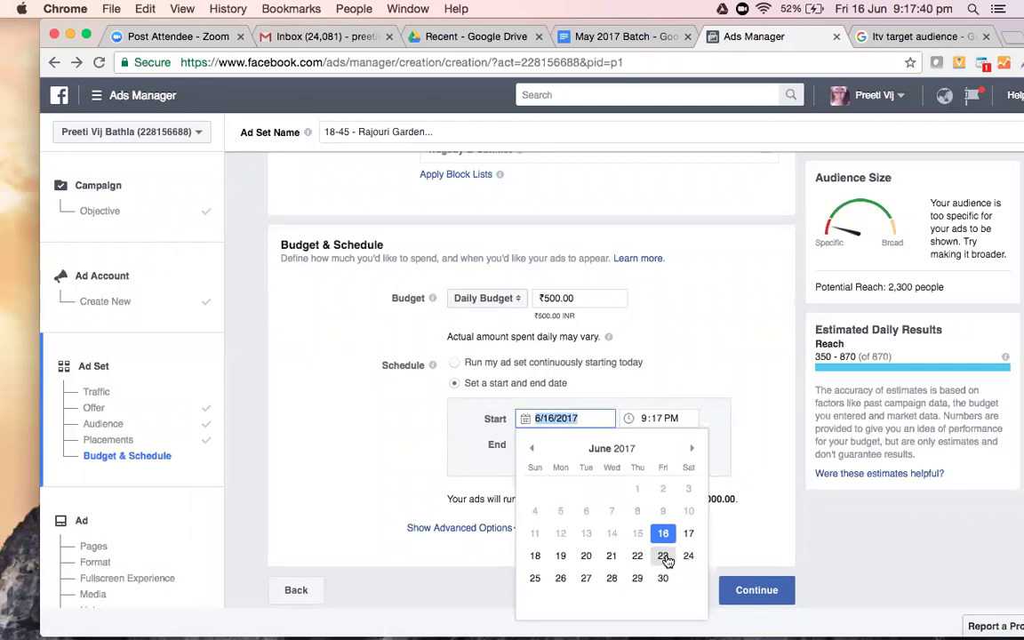
left_click(585, 555)
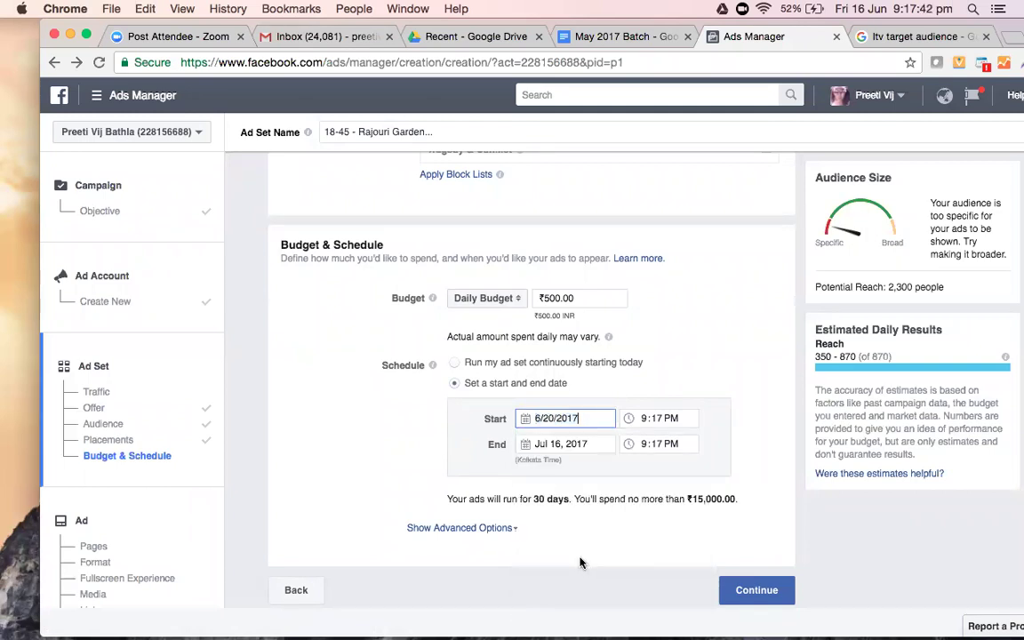
left_click(585, 443)
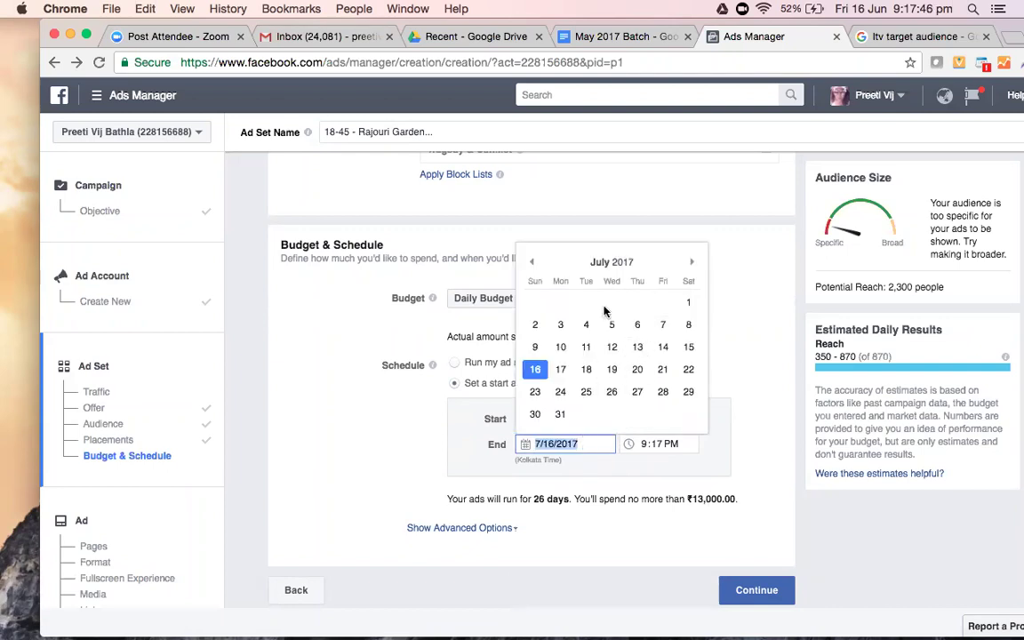
left_click(531, 261)
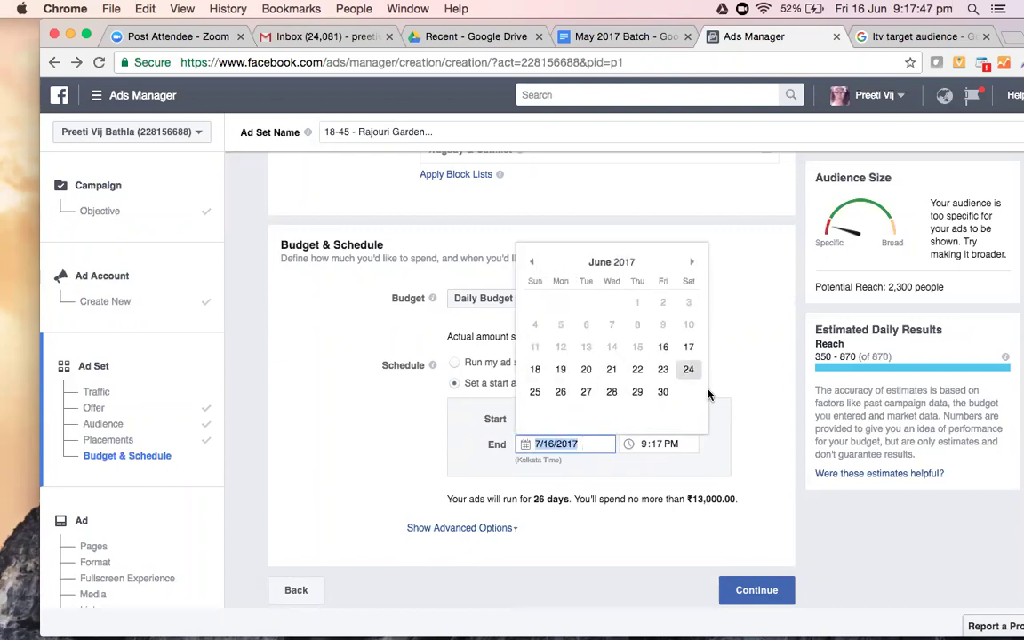
left_click(663, 392)
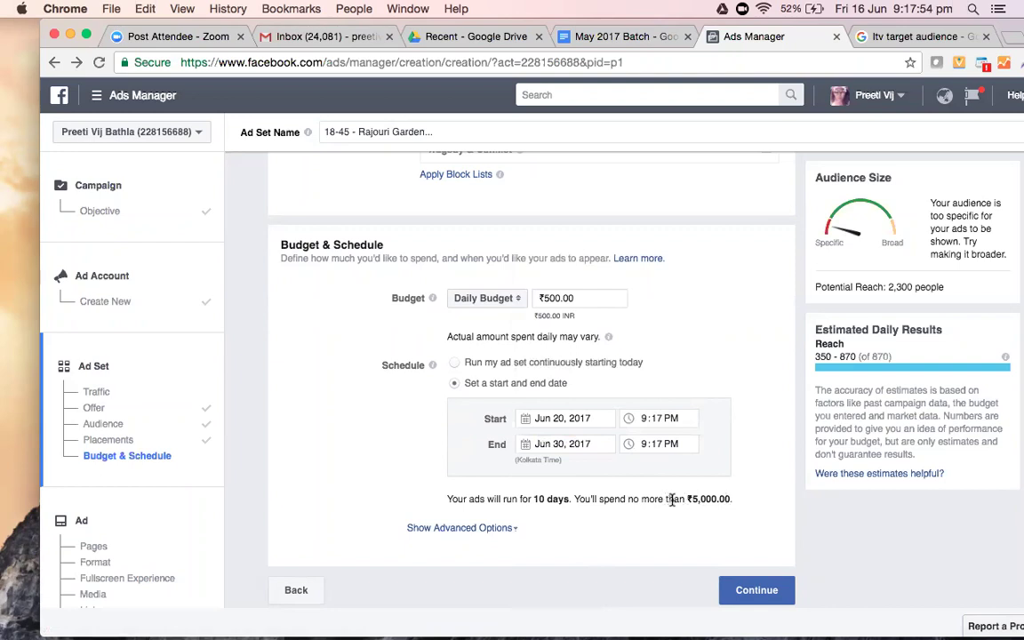
Check the maximum spend for the scheduled run and continue to the ad creation section.
left_click_drag(672, 498, 730, 501)
left_click(716, 524)
left_click_drag(586, 498, 684, 501)
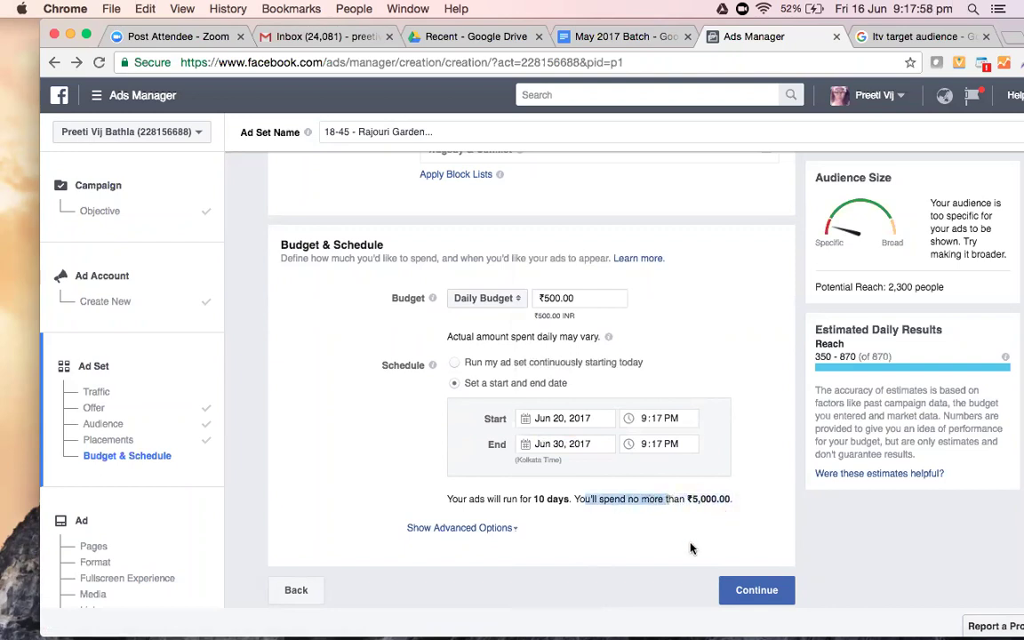
left_click(690, 547)
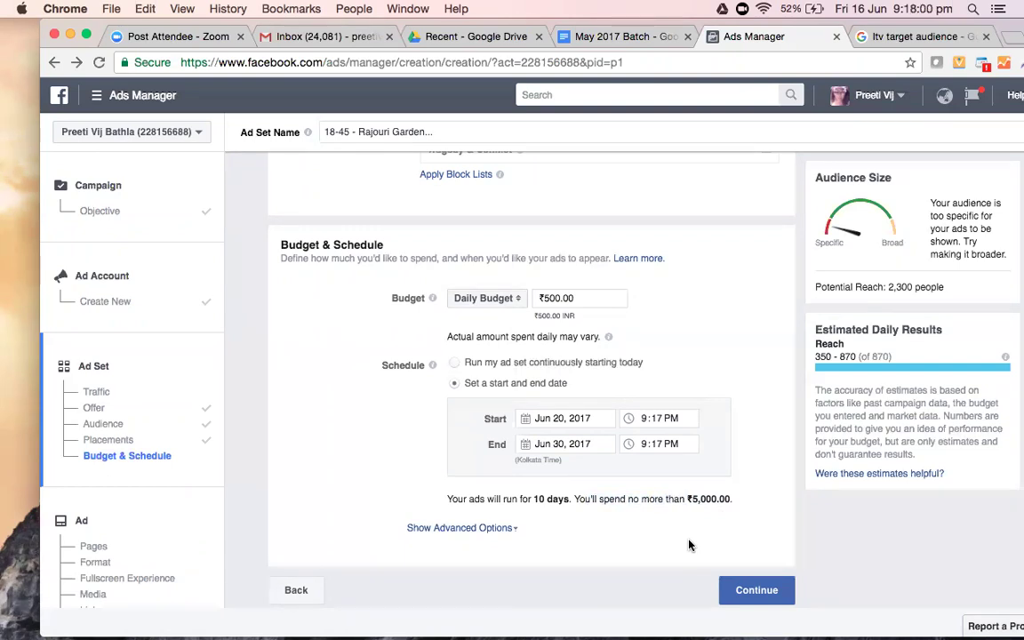
left_click(751, 588)
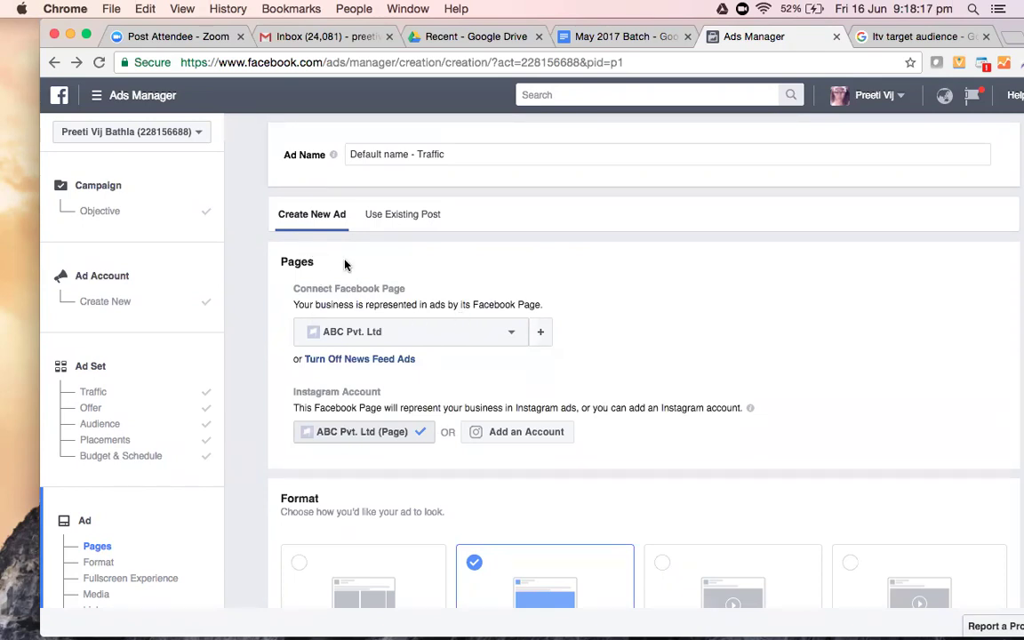
Search the Facebook Pages for "Di" and connect the Digital Marketing Paathshala page to the ad.
scroll(364, 264, "down", 2)
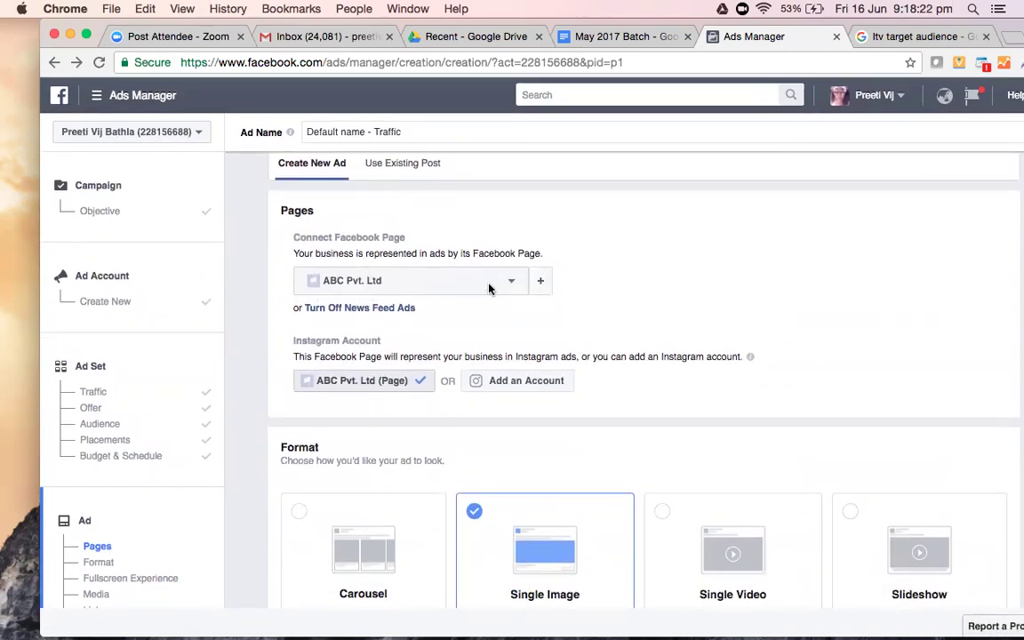
left_click(504, 282)
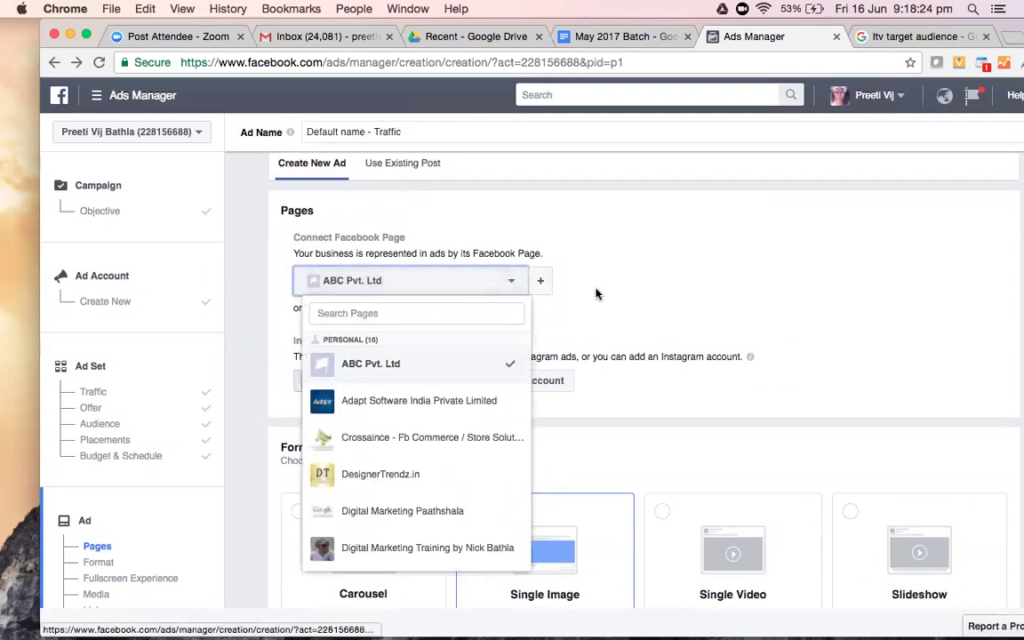
left_click(448, 311)
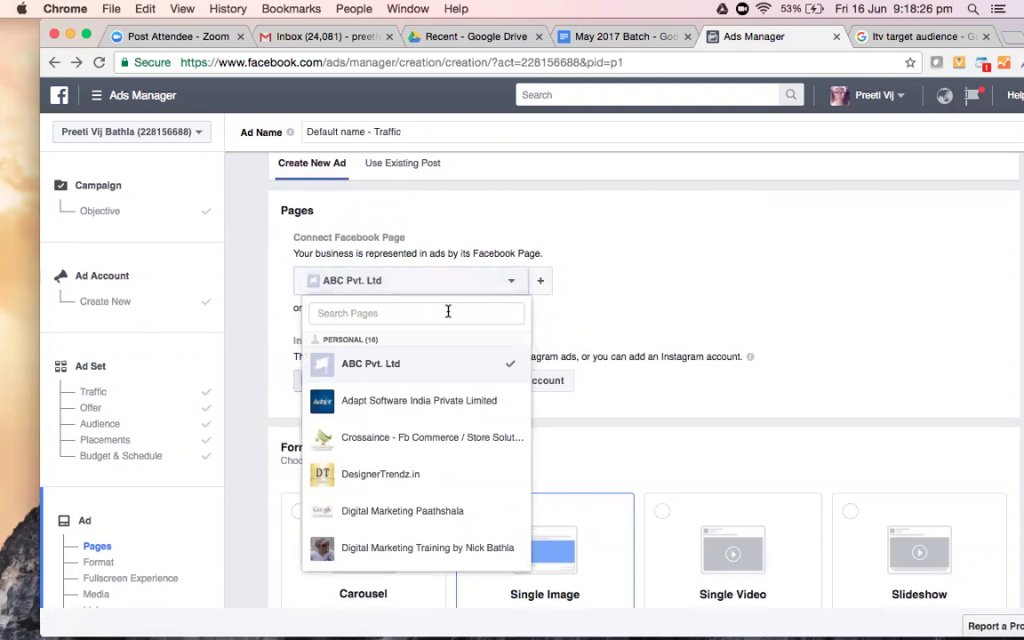
type("D")
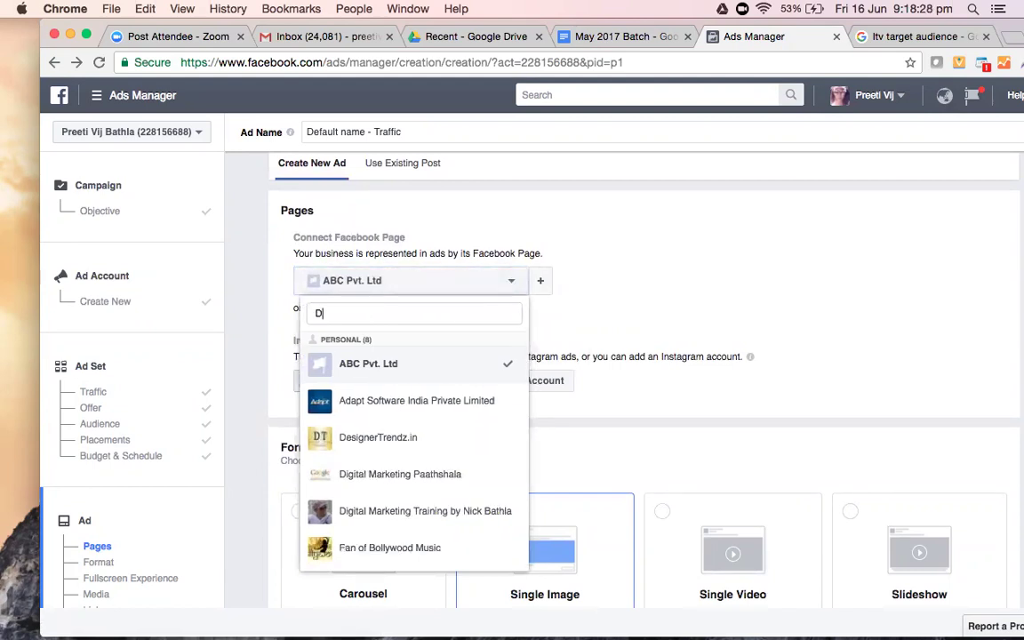
type("i")
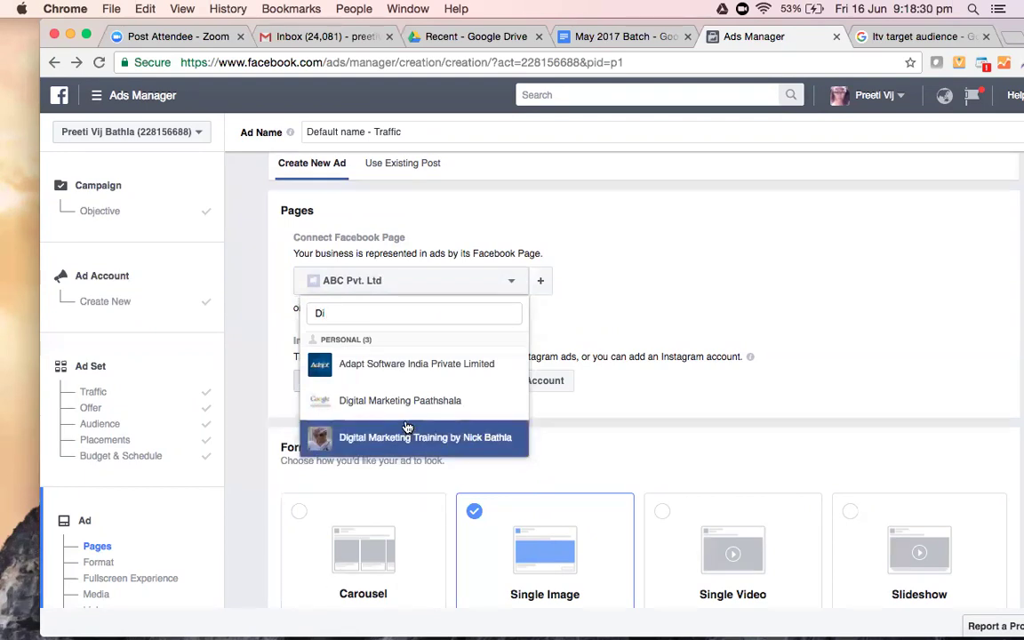
left_click(405, 402)
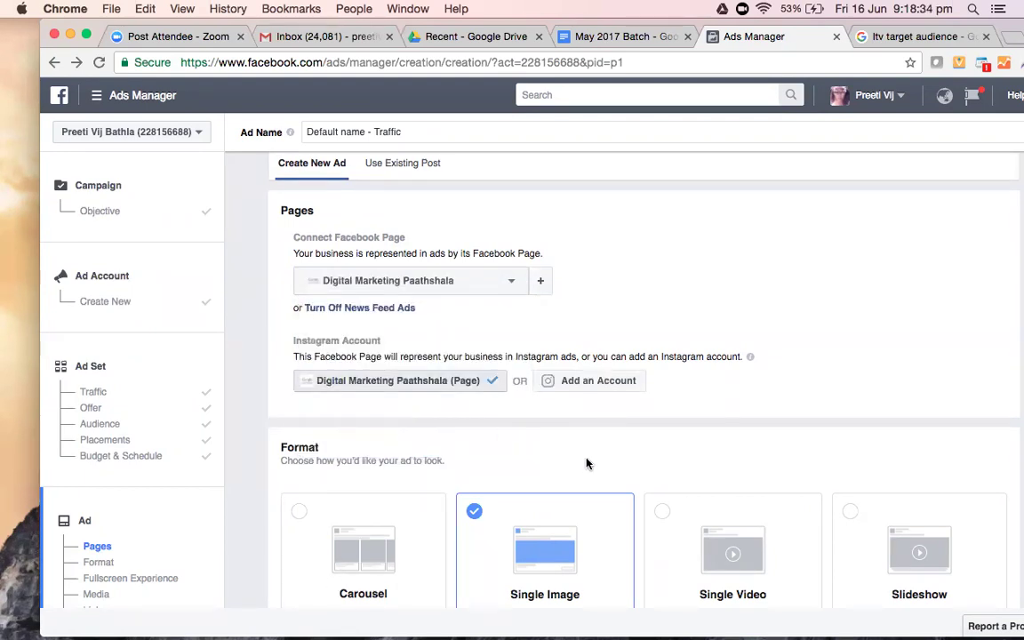
Review the ad formats, try Carousel and switch back to Single Image.
scroll(578, 427, "down", 3)
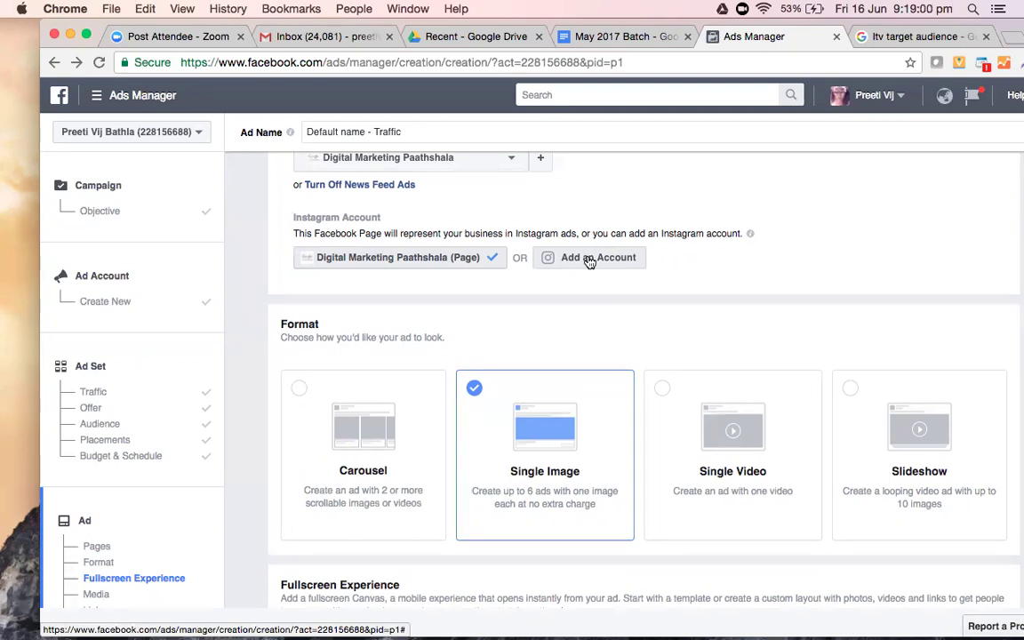
scroll(589, 263, "down", 5)
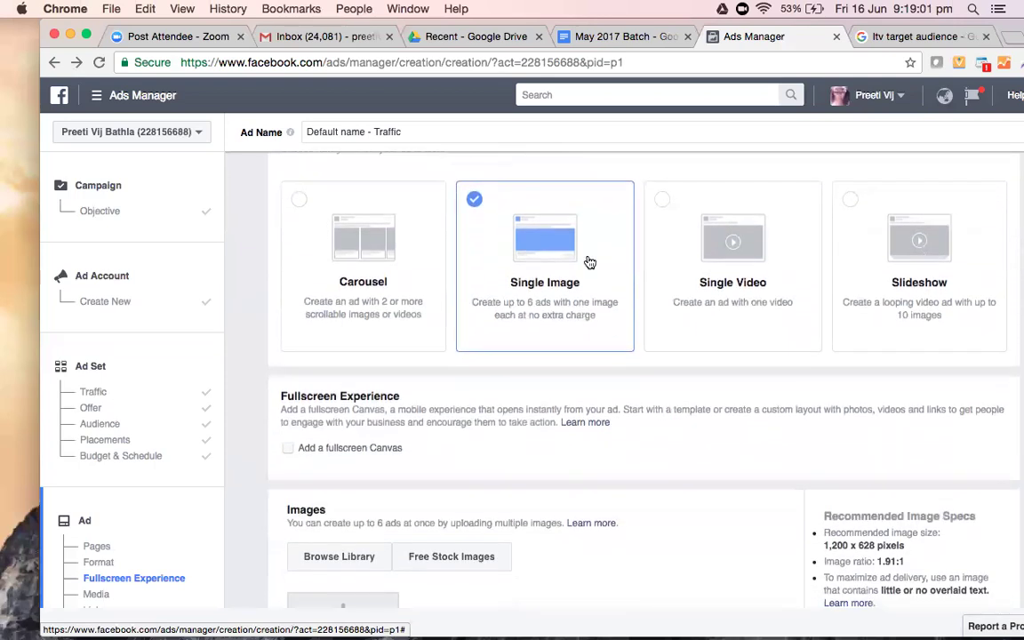
scroll(589, 262, "up", 1)
scroll(589, 262, "down", 1)
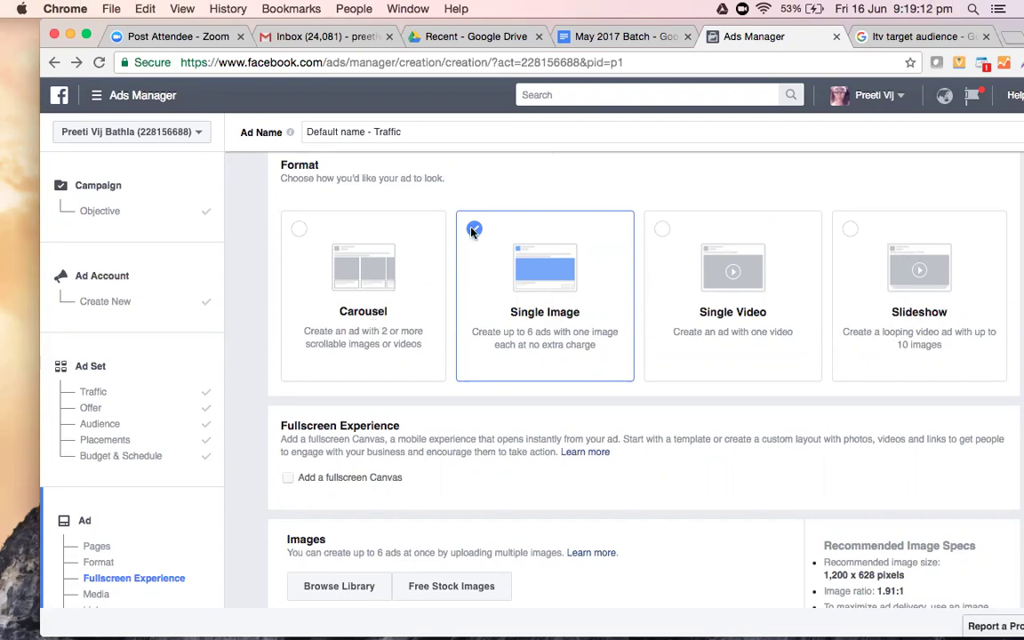
left_click(298, 233)
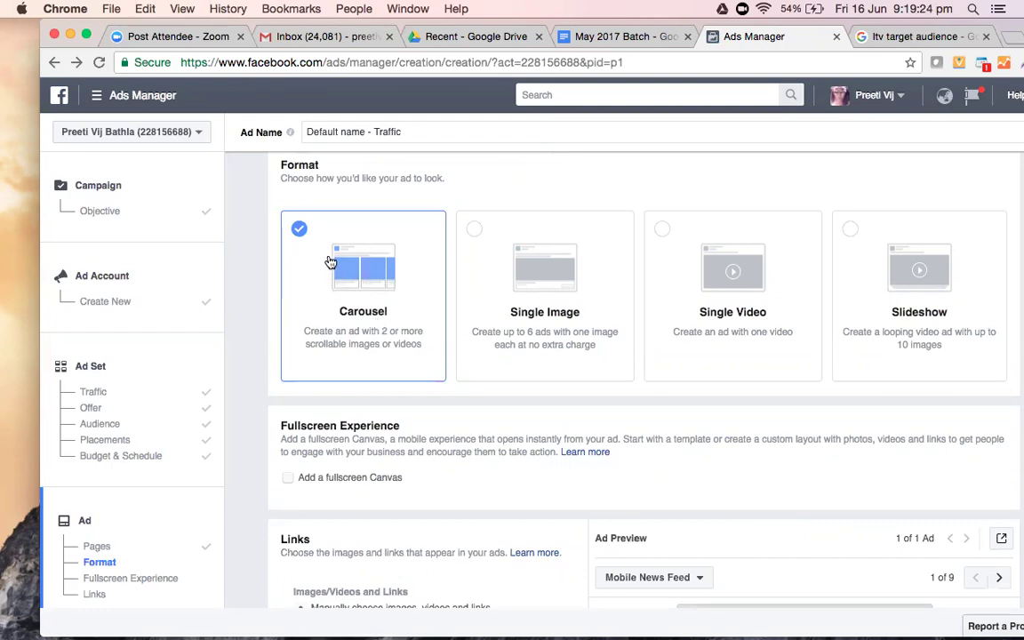
left_click(474, 235)
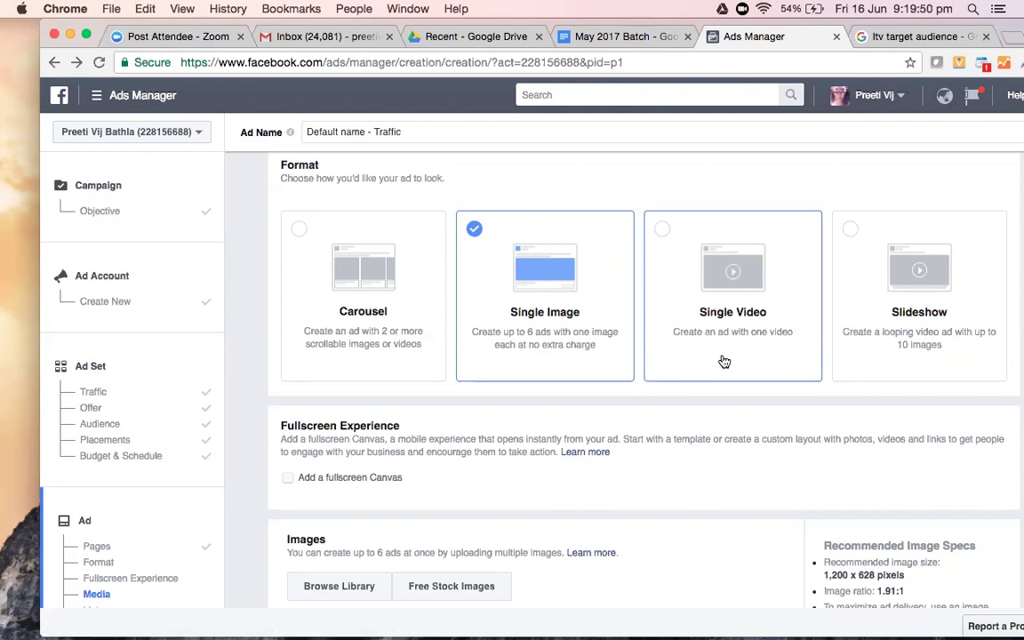
Enable a fullscreen Canvas for the ad and show the existing Canvases available for selection.
scroll(724, 362, "down", 3)
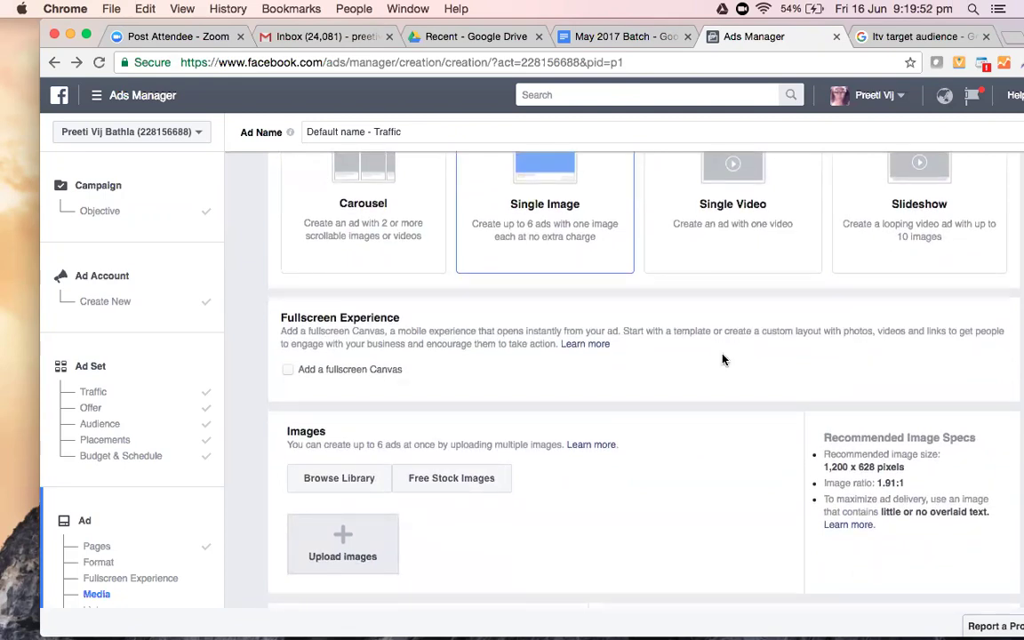
scroll(722, 359, "down", 1)
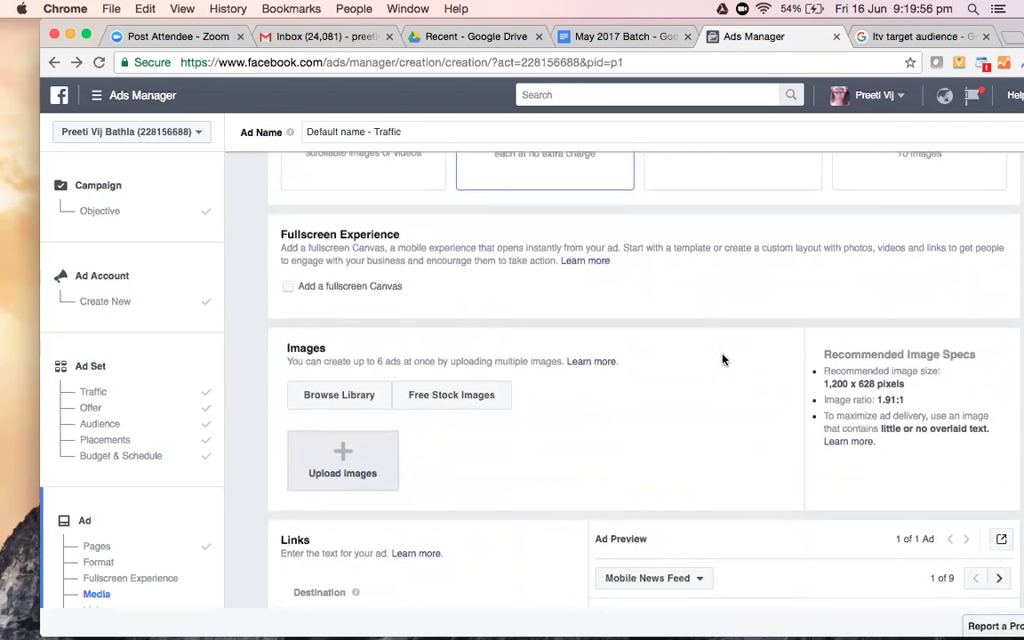
scroll(722, 359, "down", 1)
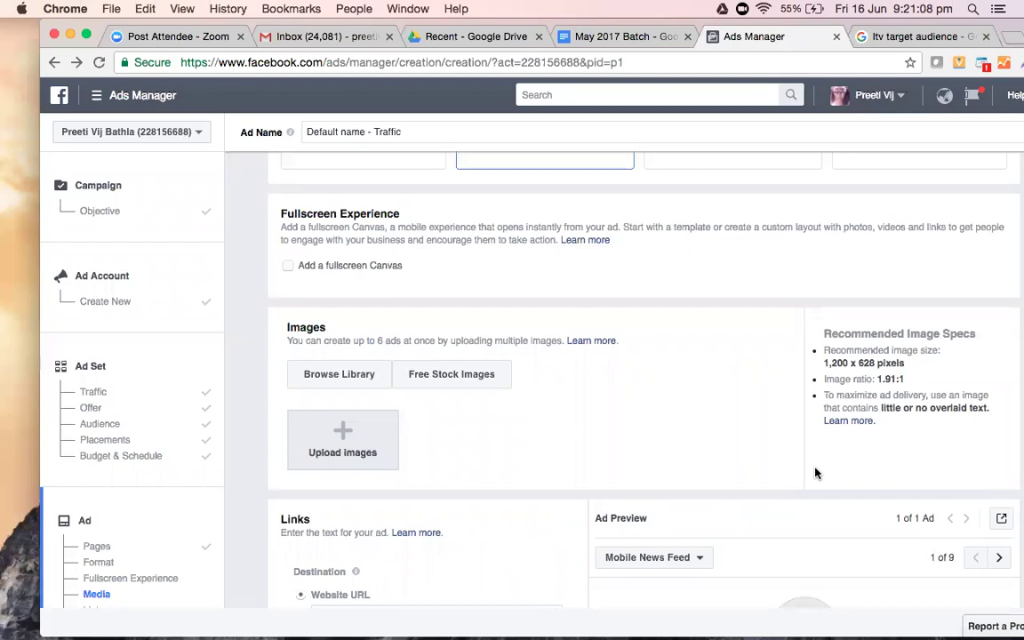
left_click(288, 267)
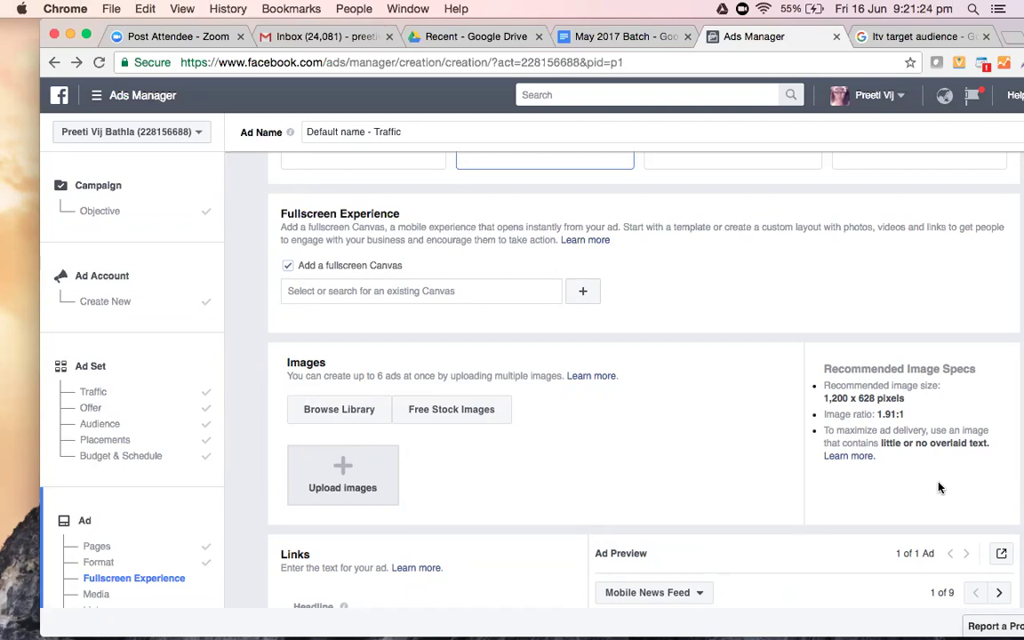
left_click(524, 288)
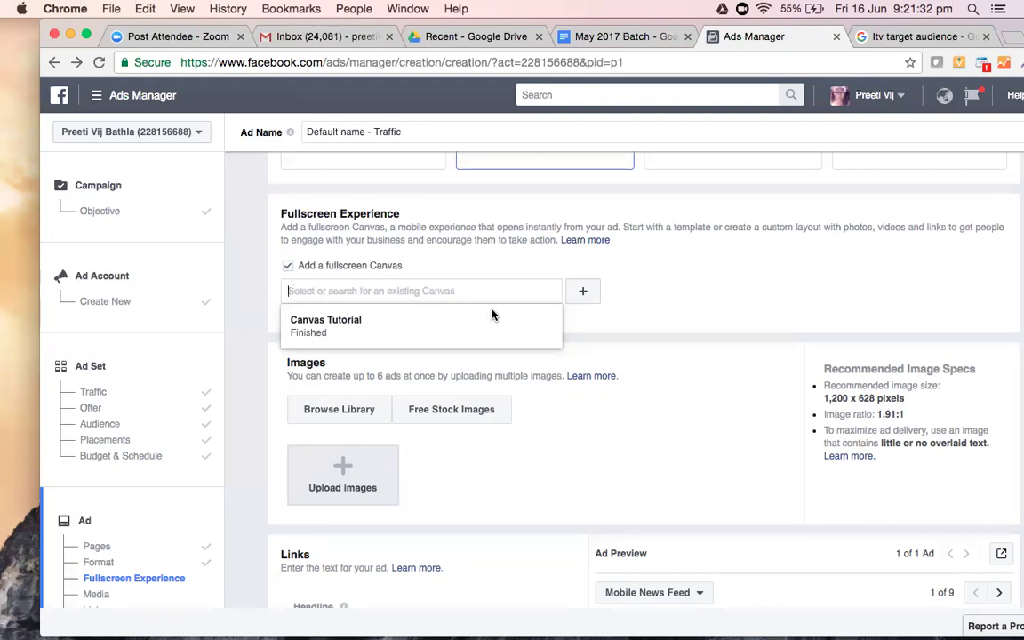
Open a new fullscreen Canvas to examine the Canvas Builder's start page, and close the draft without publishing it.
left_click(583, 291)
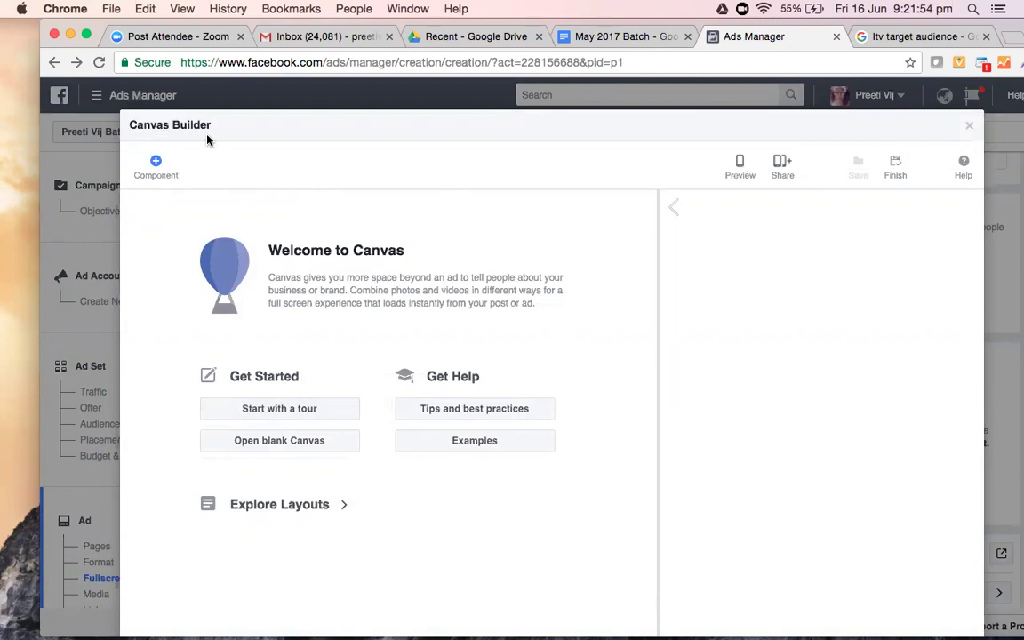
left_click_drag(129, 125, 182, 305)
left_click(291, 176)
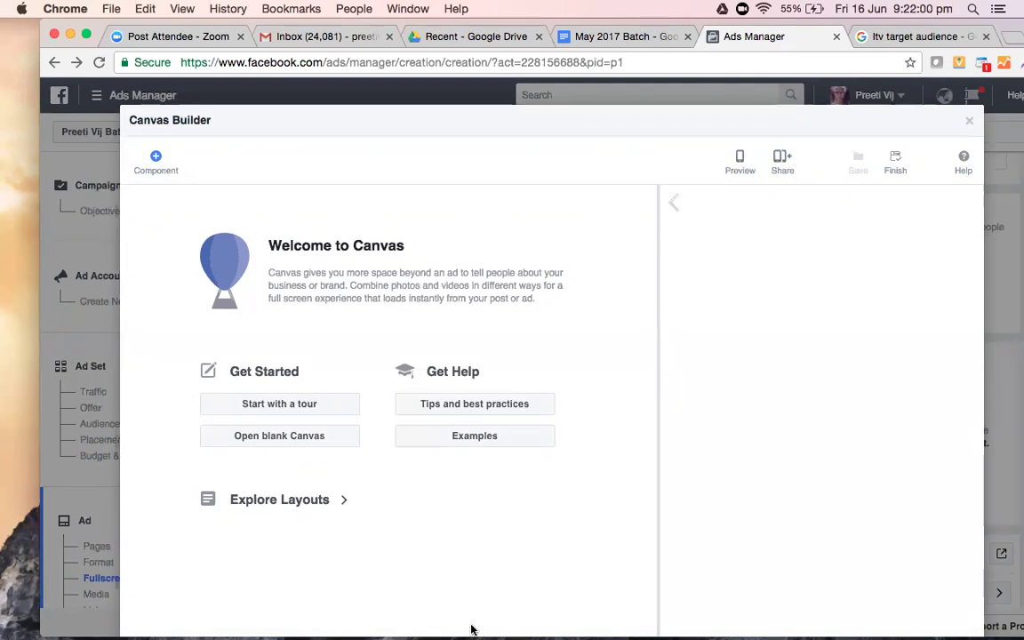
scroll(762, 584, "down", 3)
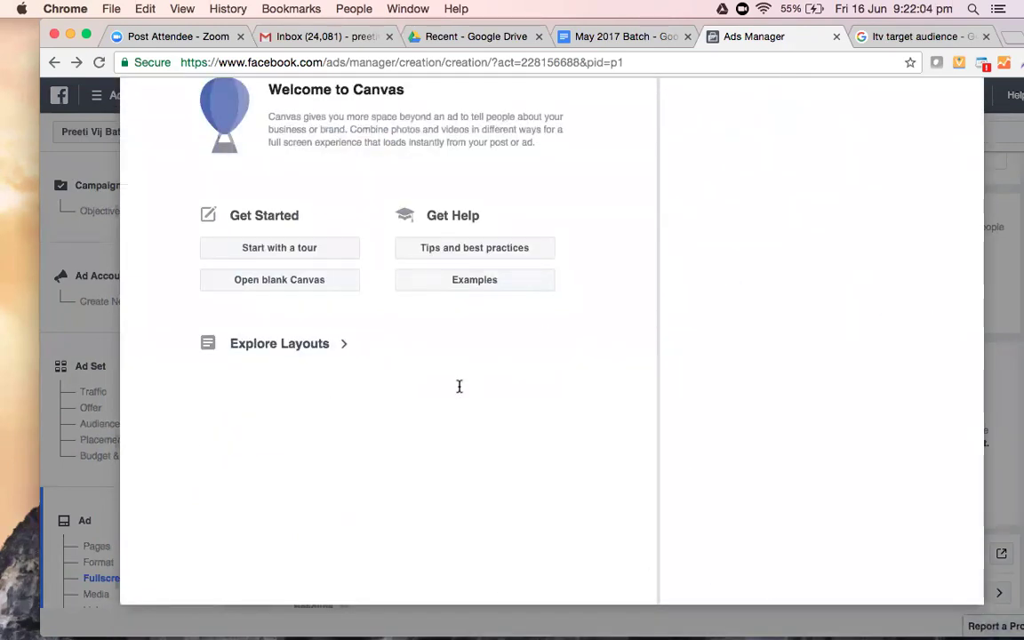
scroll(133, 178, "up", 3)
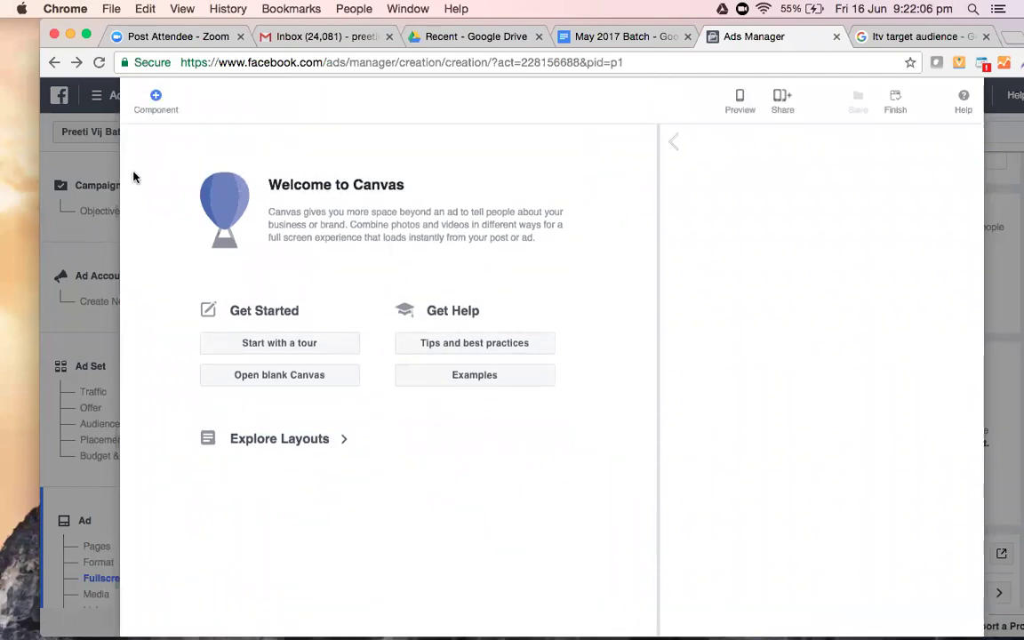
left_click_drag(461, 165, 188, 224)
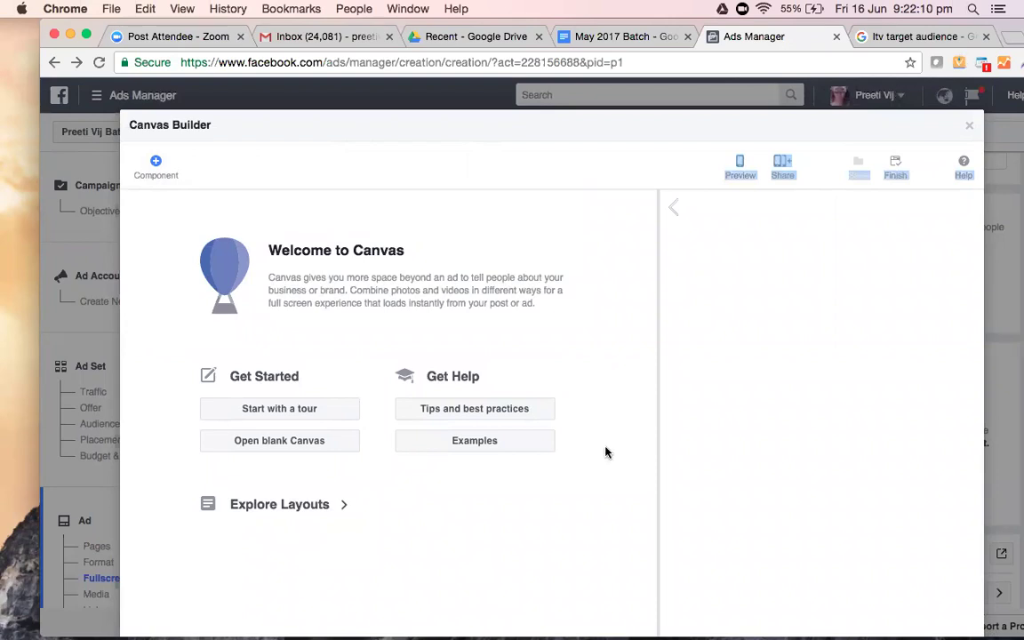
left_click(970, 126)
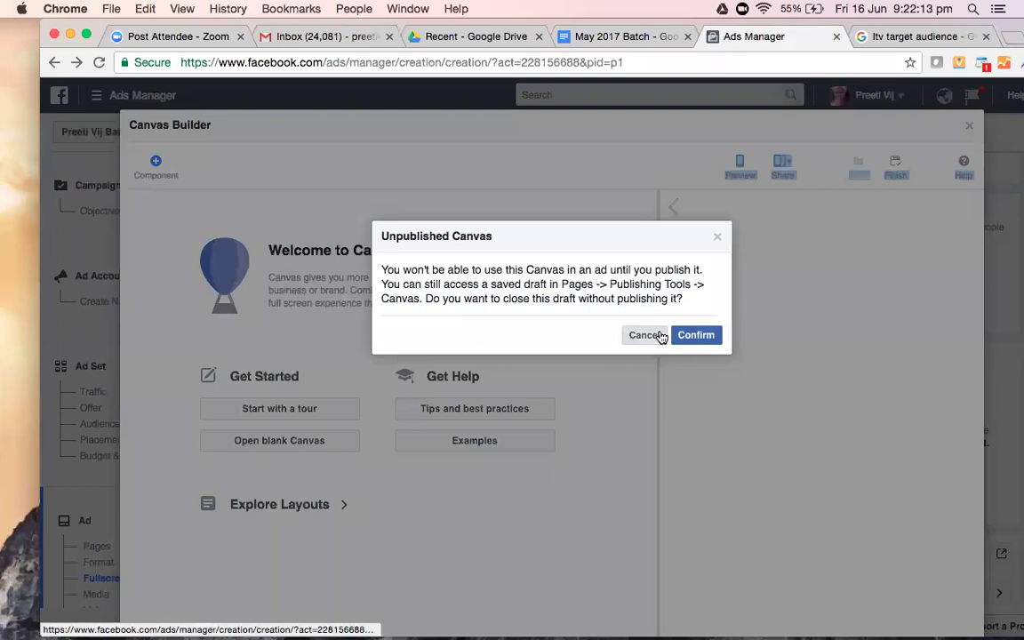
left_click(693, 335)
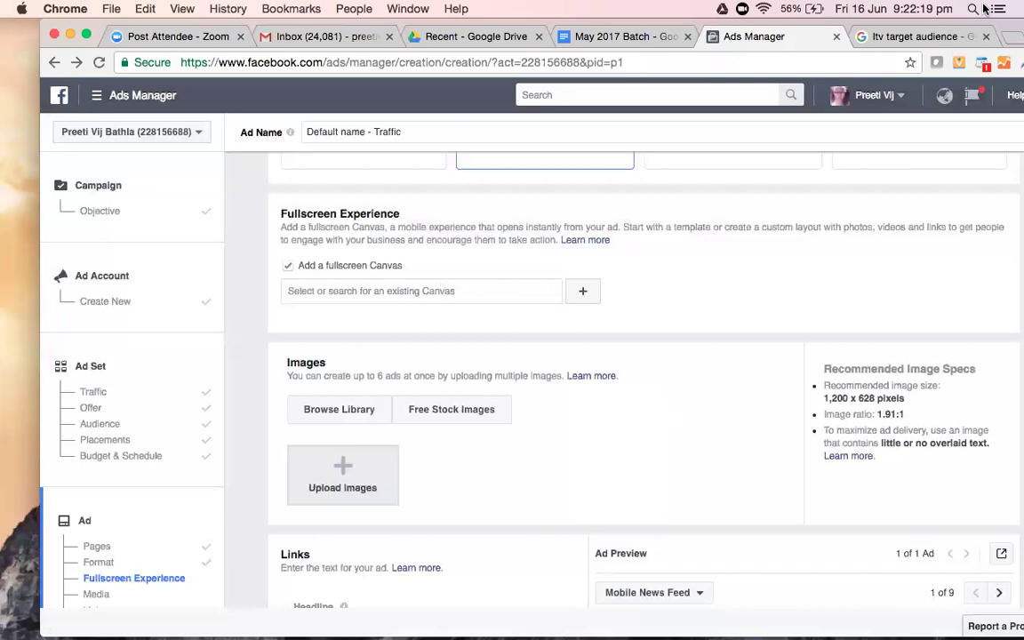
Turn off the fullscreen Canvas option for the ad.
scroll(503, 464, "down", 3)
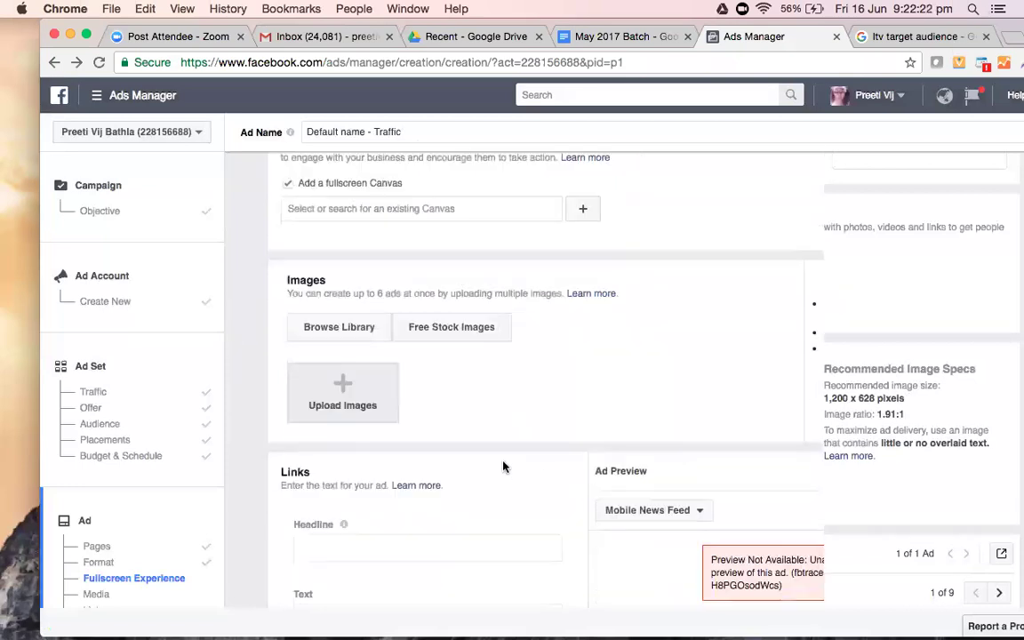
scroll(503, 463, "up", 2)
left_click(287, 202)
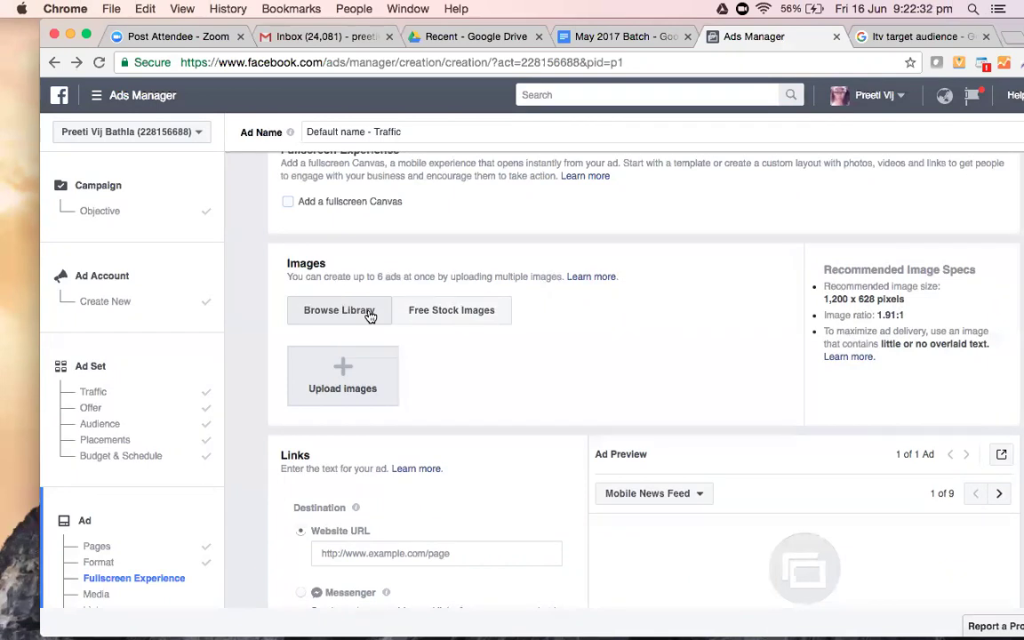
Browse the free stock images offered for the ad.
left_click(469, 319)
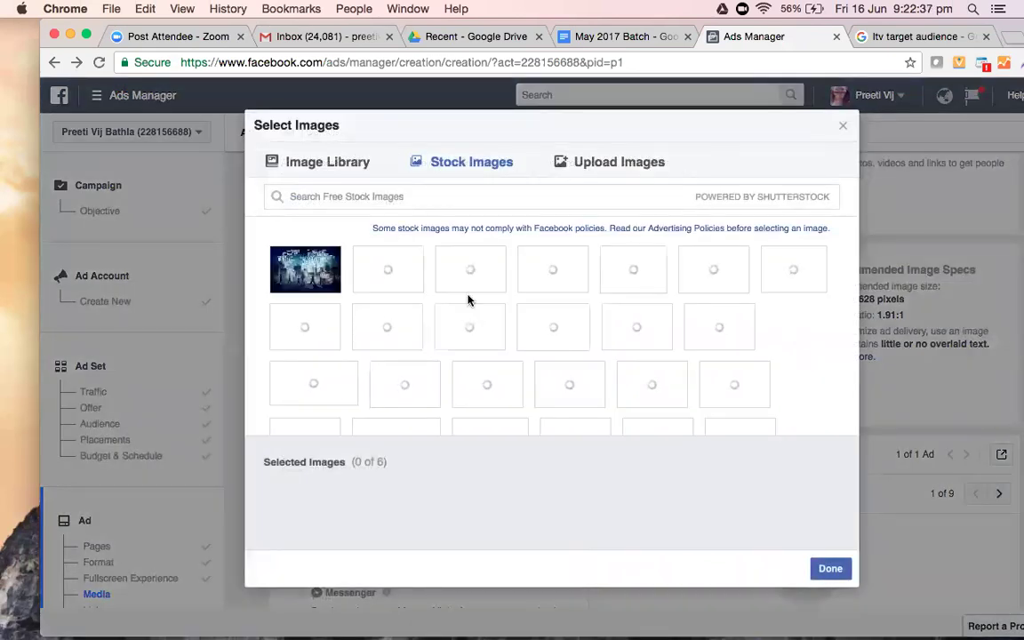
mouse_move(462, 290)
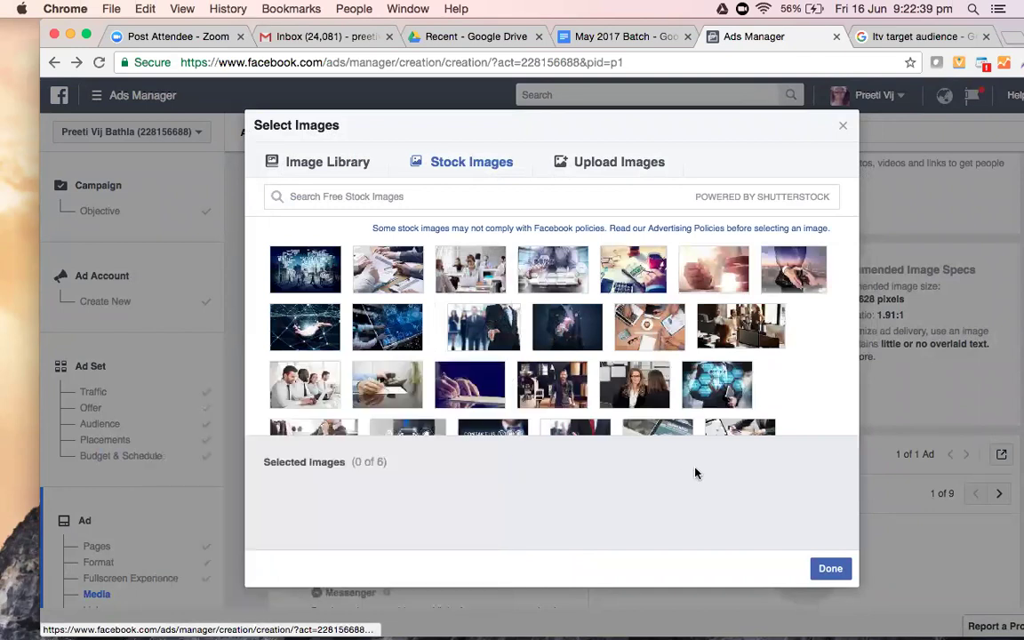
scroll(692, 416, "down", 3)
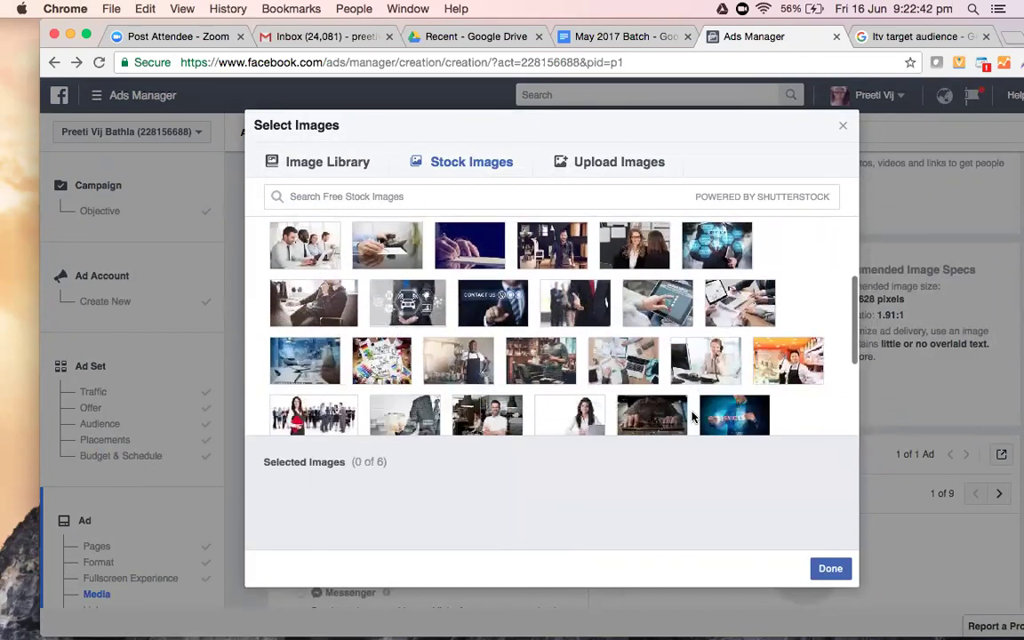
scroll(692, 416, "down", 3)
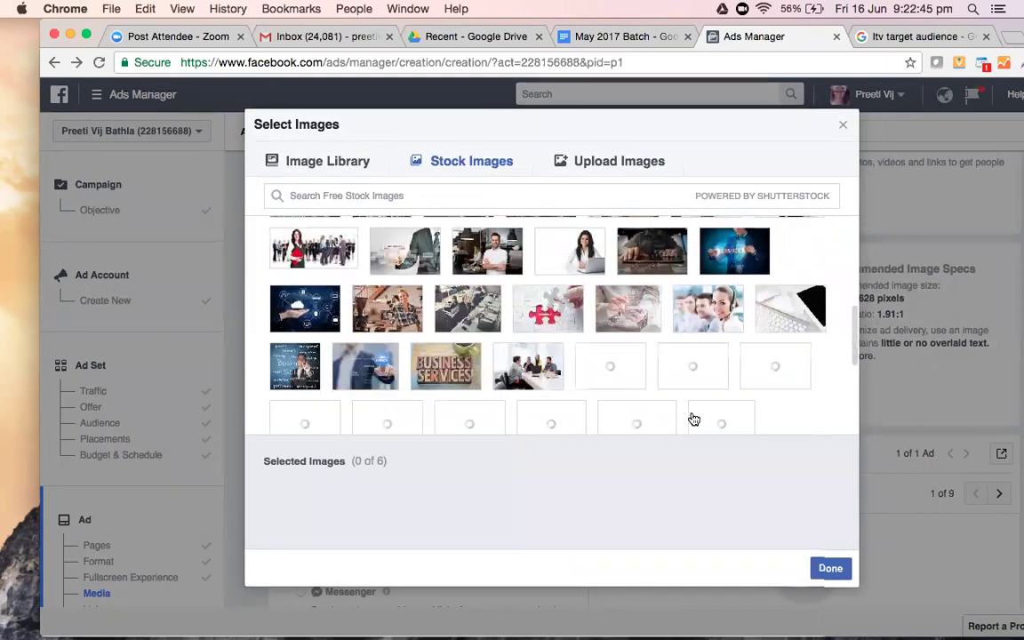
scroll(778, 436, "down", 1)
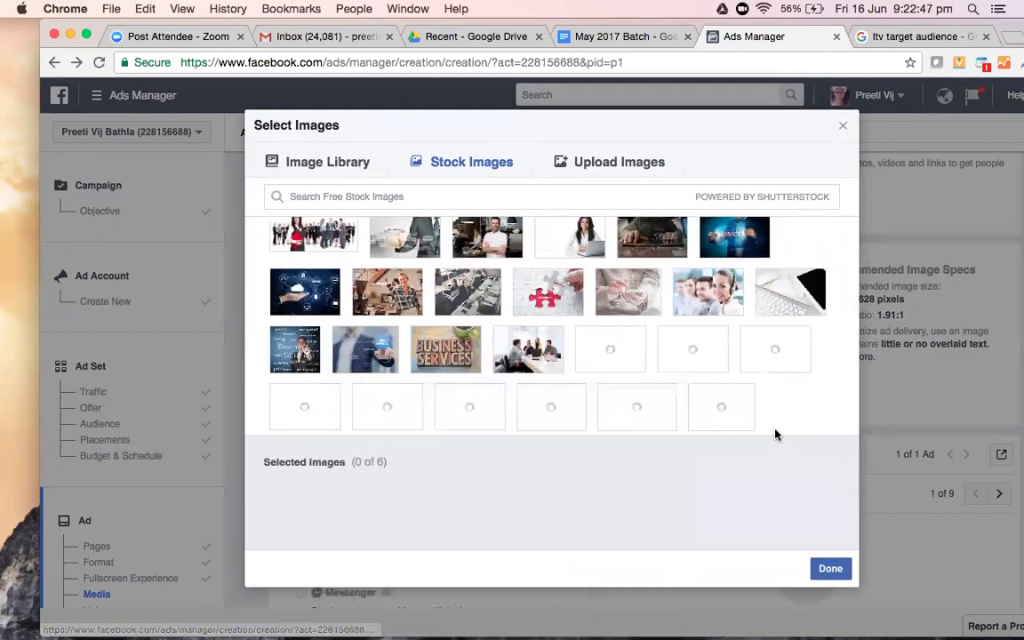
scroll(775, 433, "up", 5)
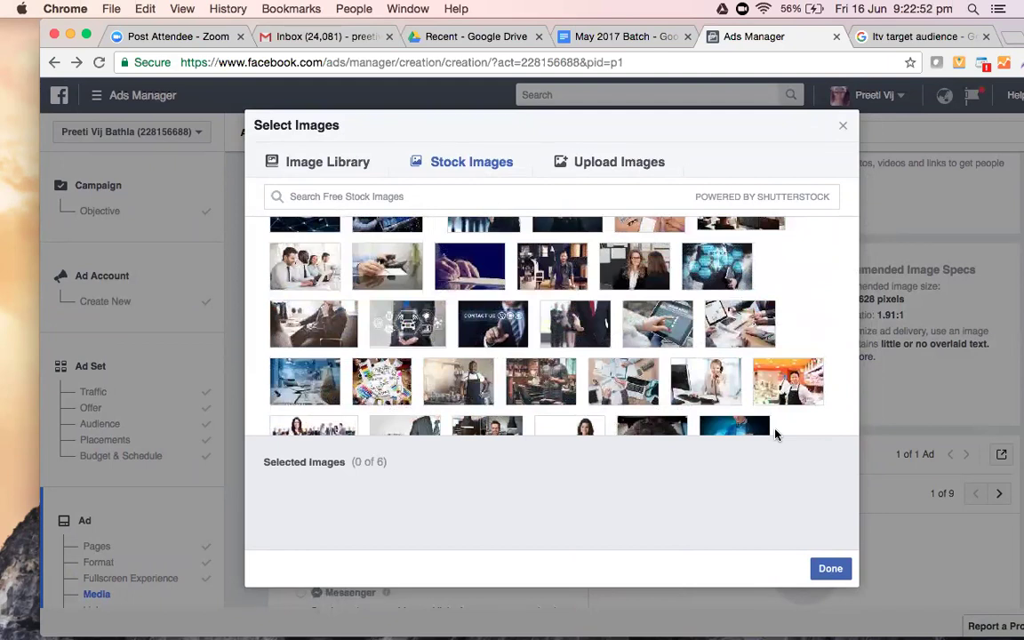
scroll(775, 434, "up", 3)
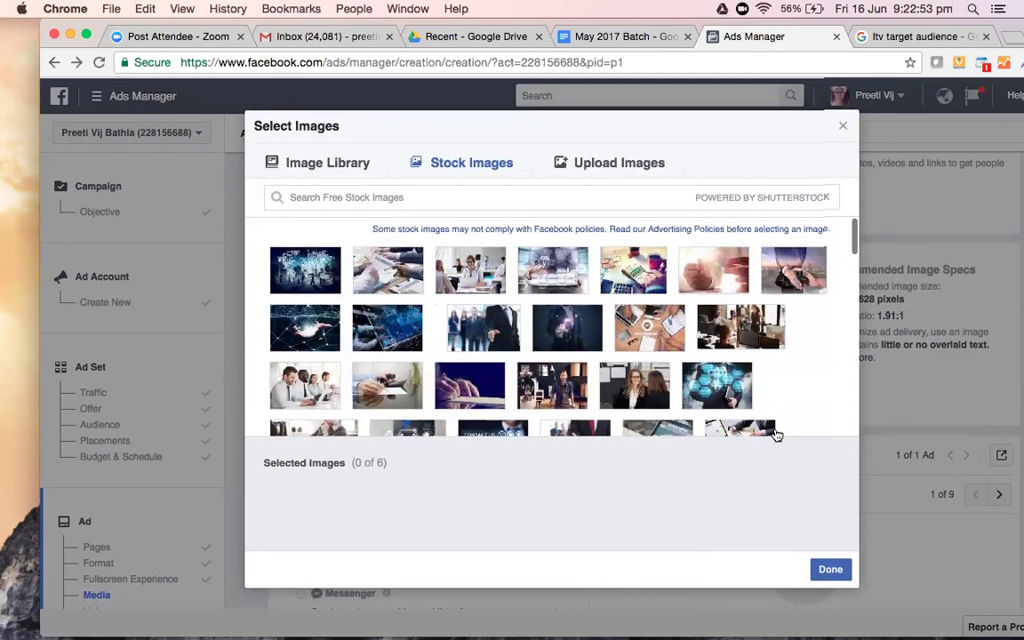
scroll(775, 433, "down", 1)
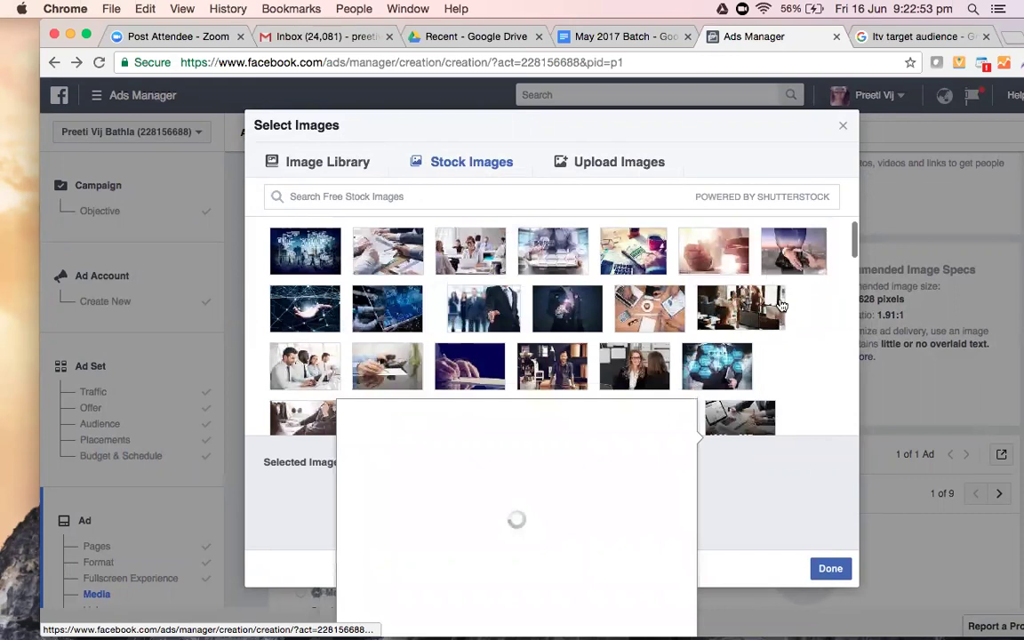
scroll(780, 304, "down", 5)
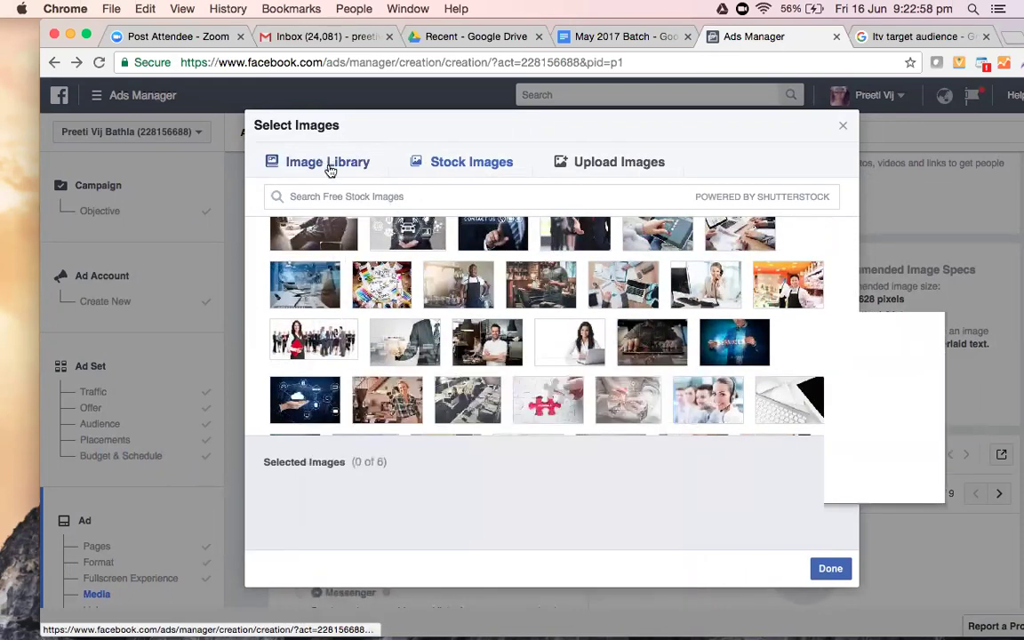
Examine the images in the account's image library and check the option for uploading images.
left_click(328, 165)
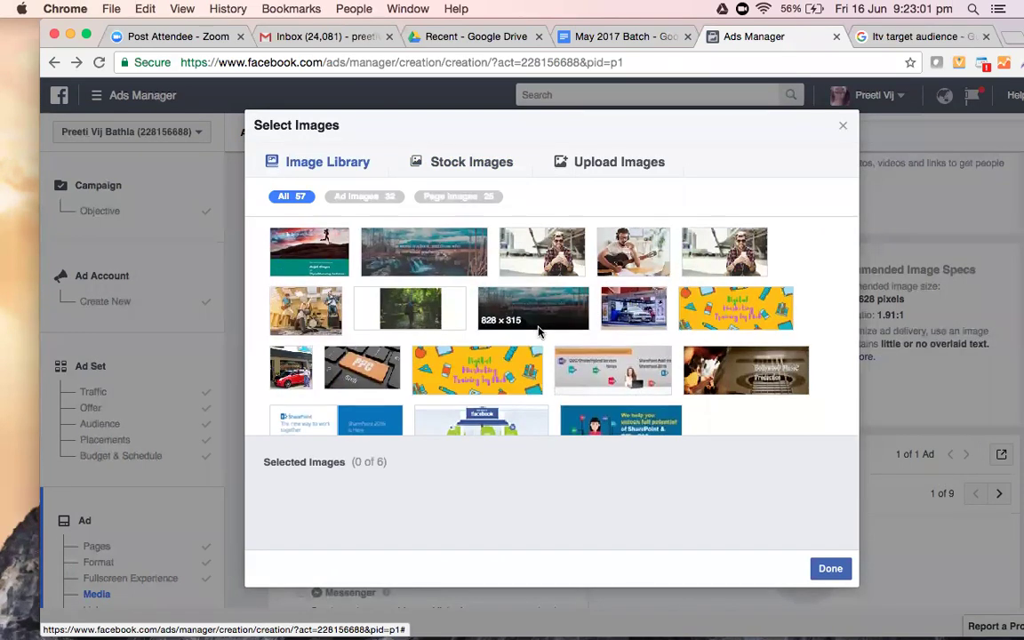
scroll(538, 332, "down", 10)
scroll(538, 334, "down", 3)
scroll(539, 334, "up", 10)
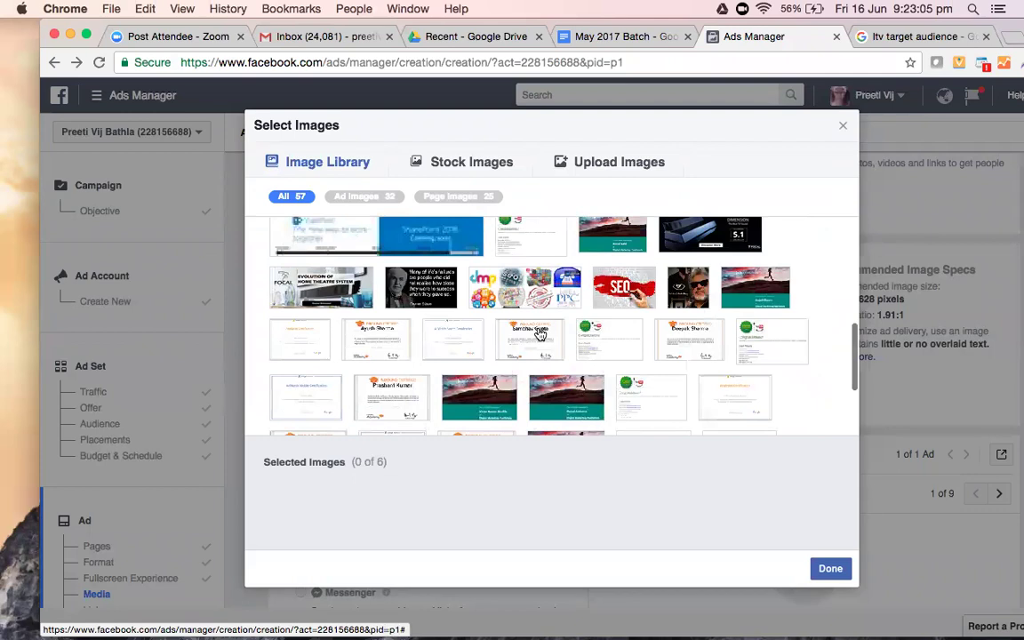
scroll(538, 334, "up", 5)
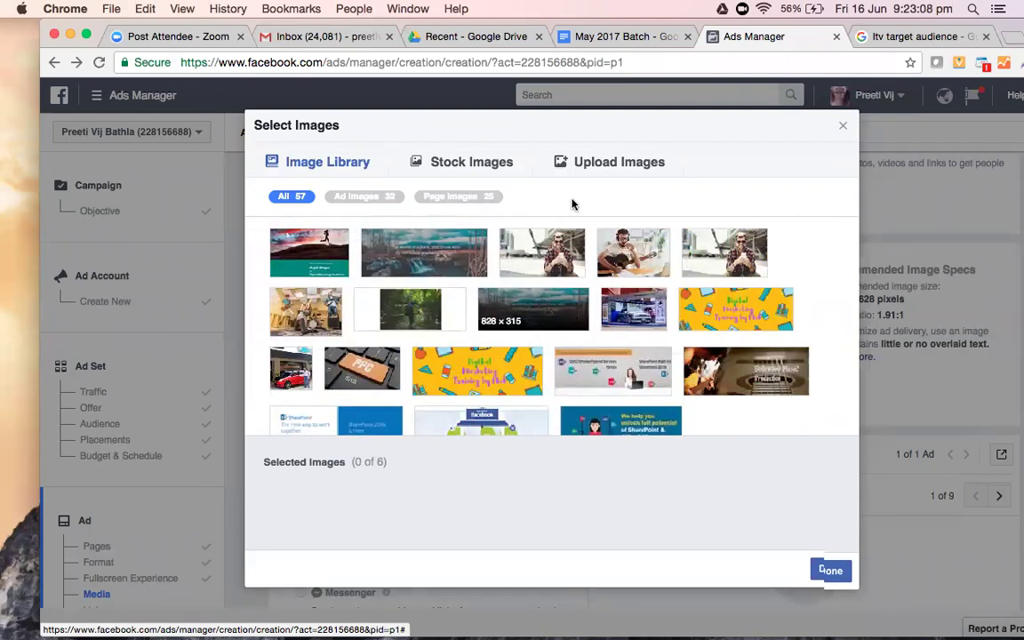
left_click(587, 169)
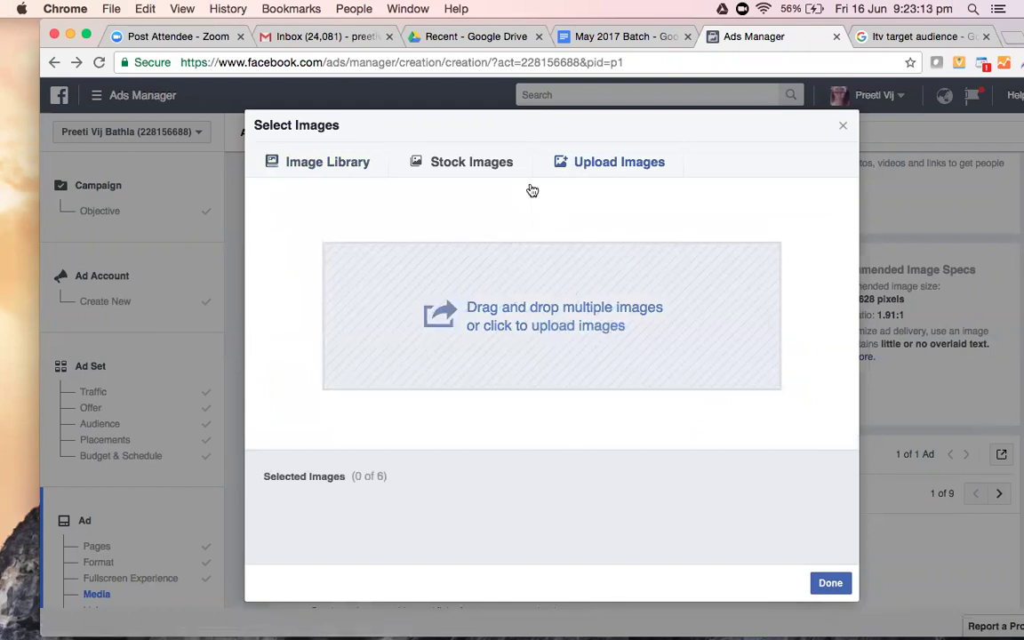
left_click(401, 171)
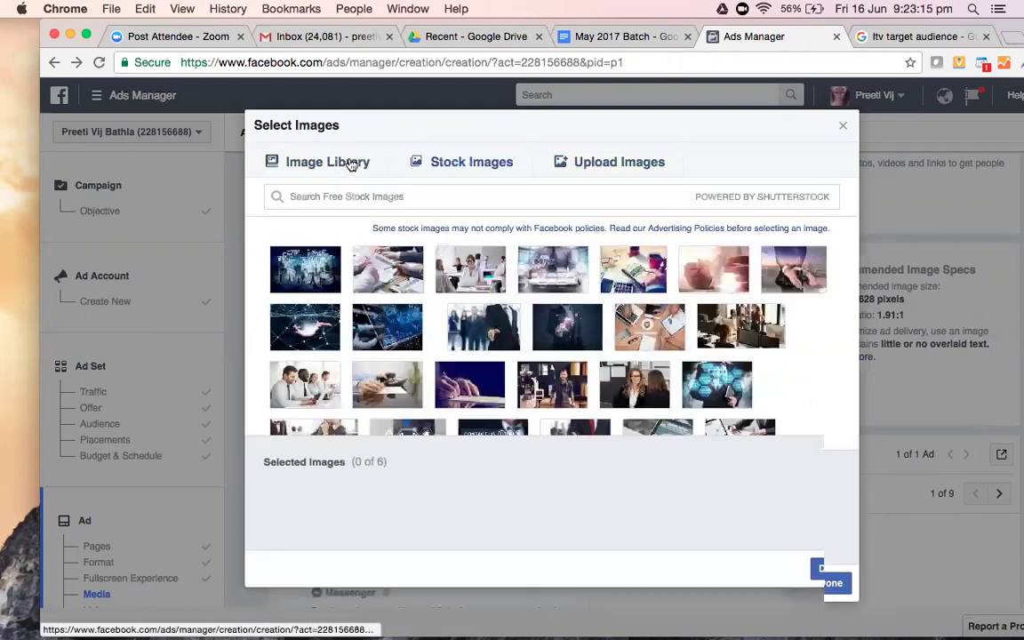
left_click(350, 164)
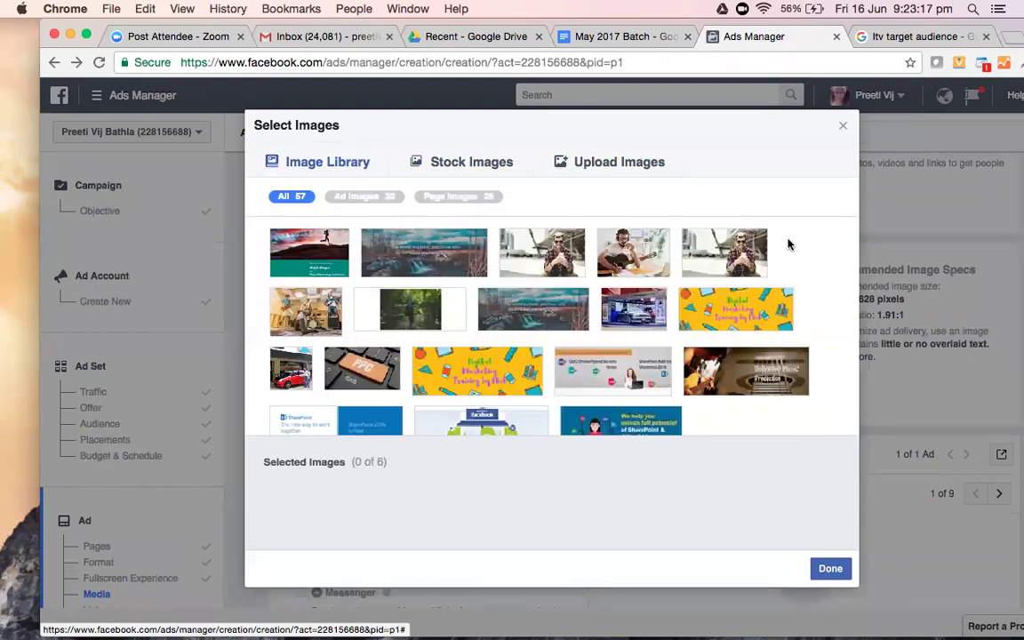
right_click(872, 373)
left_click(848, 531)
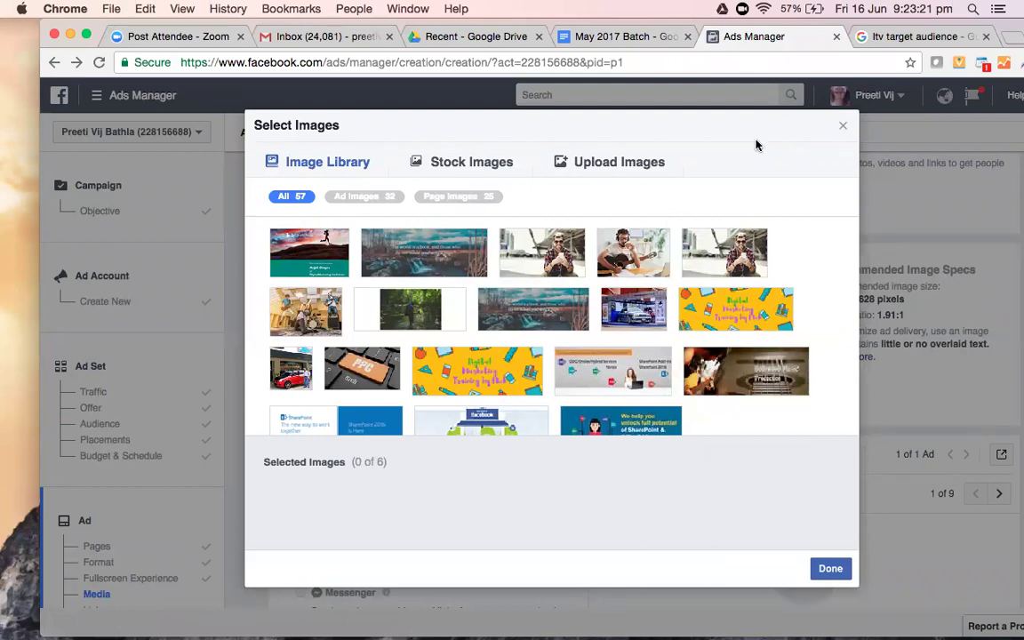
left_click_drag(578, 161, 537, 200)
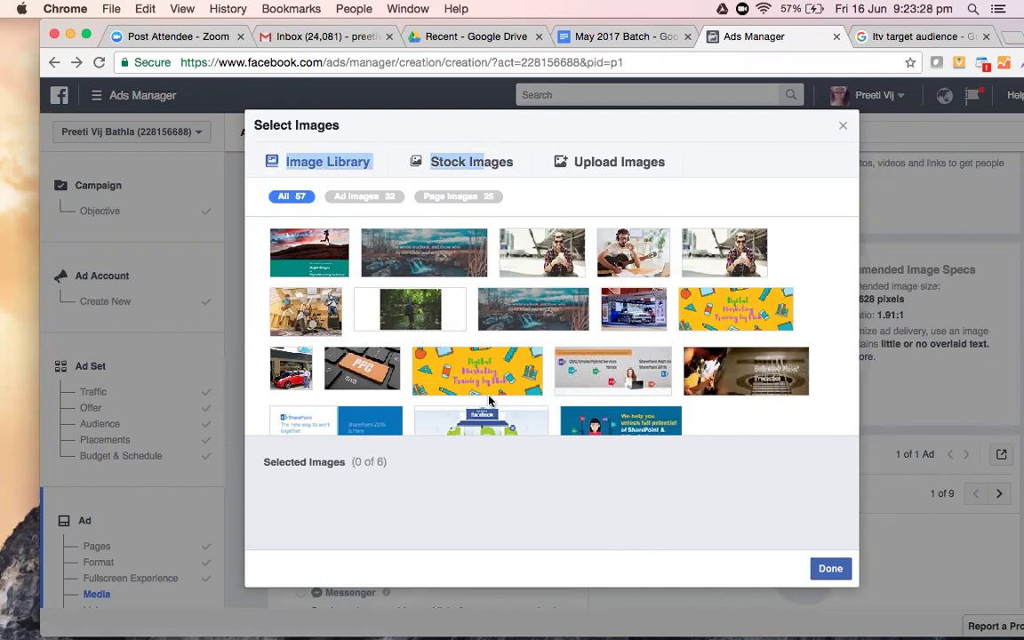
Select the yellow digital marketing training banner and a red-sky runner image from the image library for the ad.
left_click(438, 351)
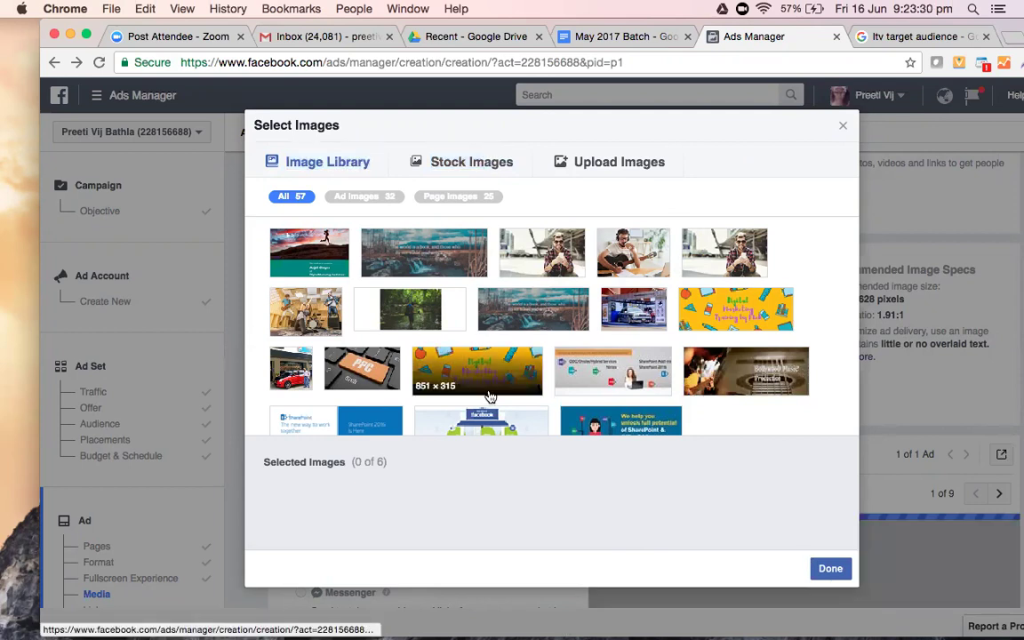
left_click(490, 395)
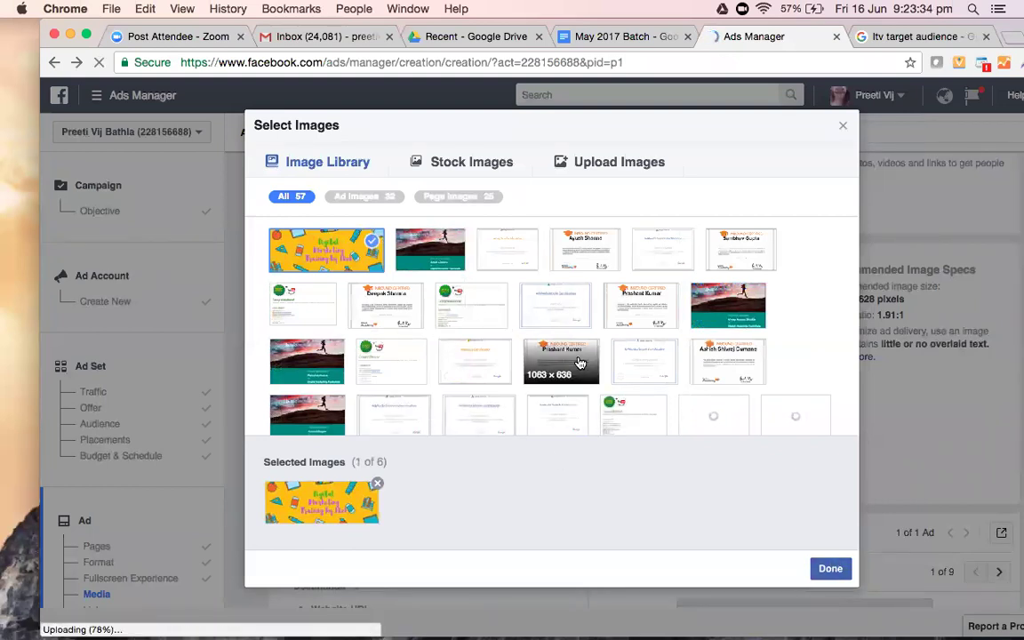
left_click(720, 315)
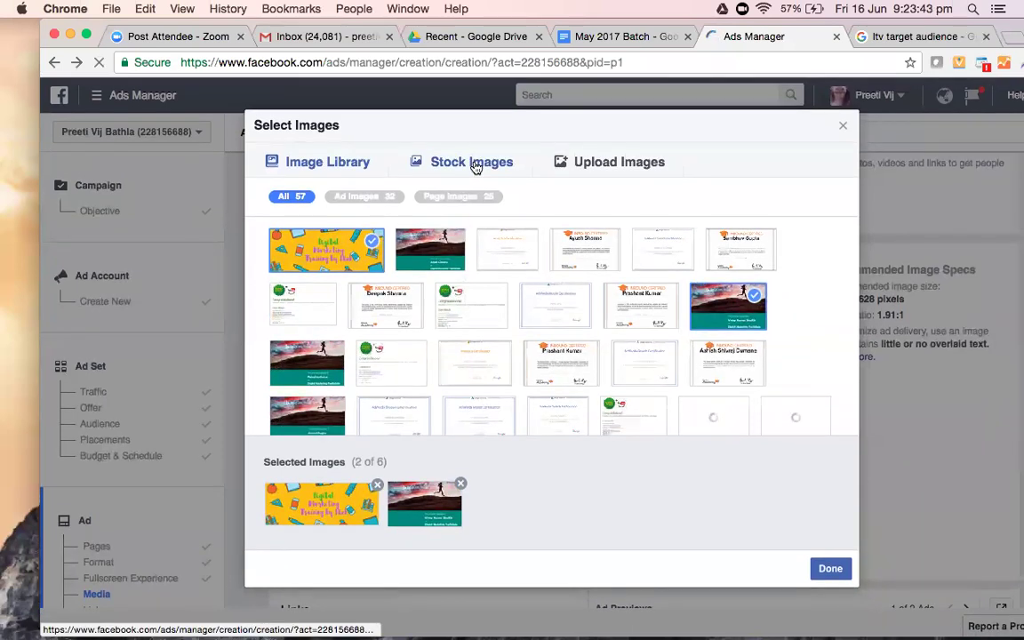
Add the stock image of a woman holding a red folder before a business group, and confirm the image selection.
left_click(477, 167)
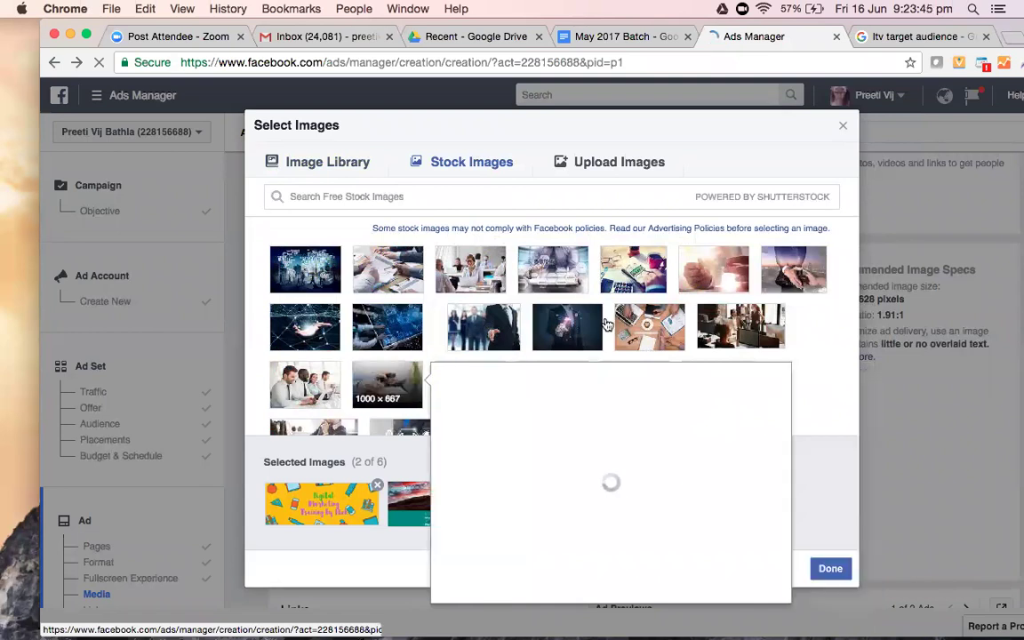
scroll(600, 311, "down", 2)
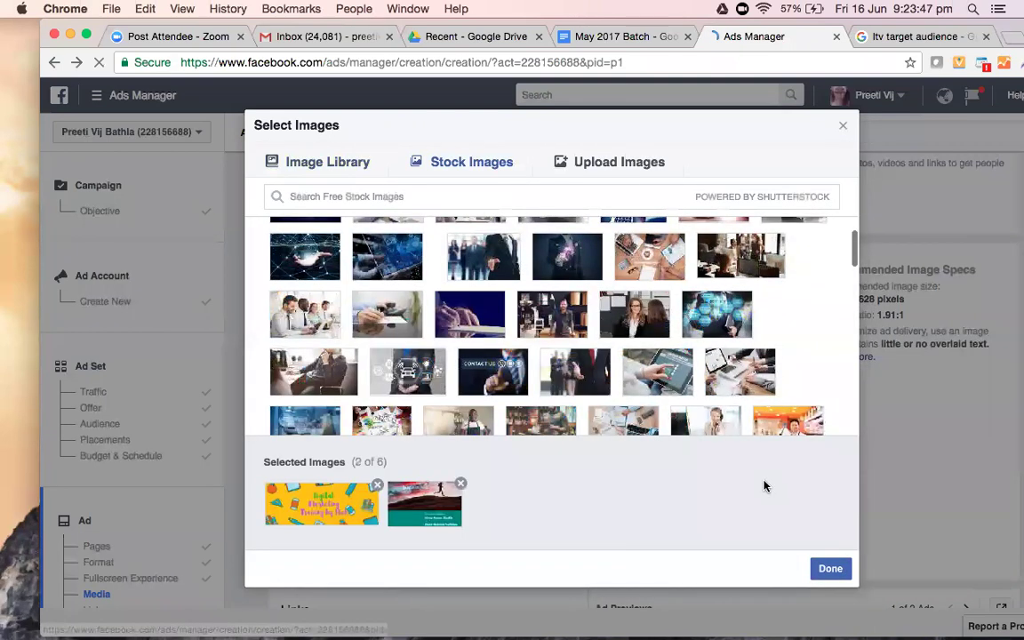
scroll(763, 427, "down", 3)
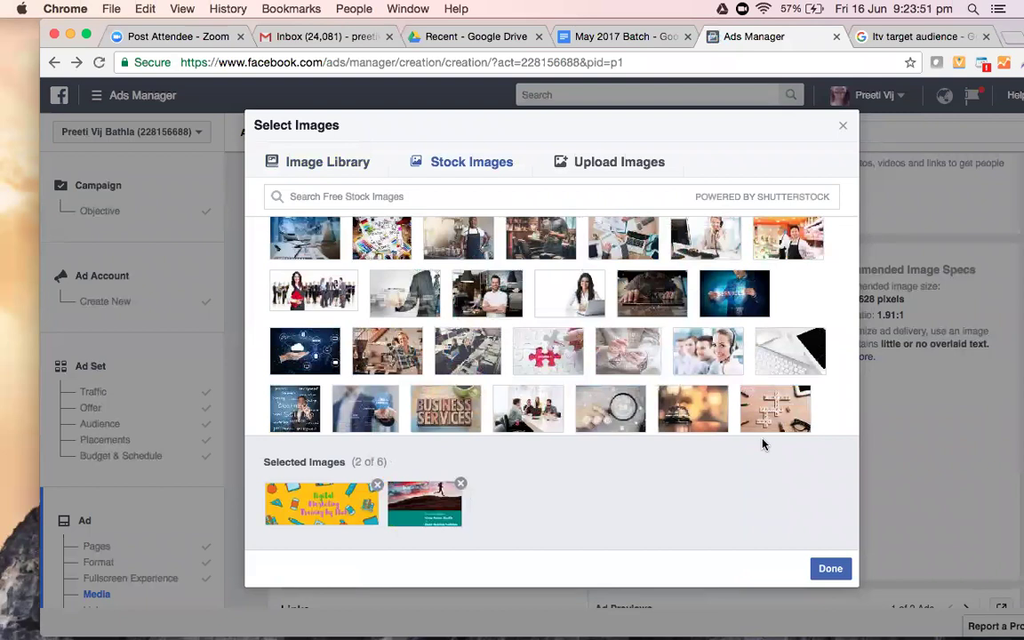
mouse_move(336, 281)
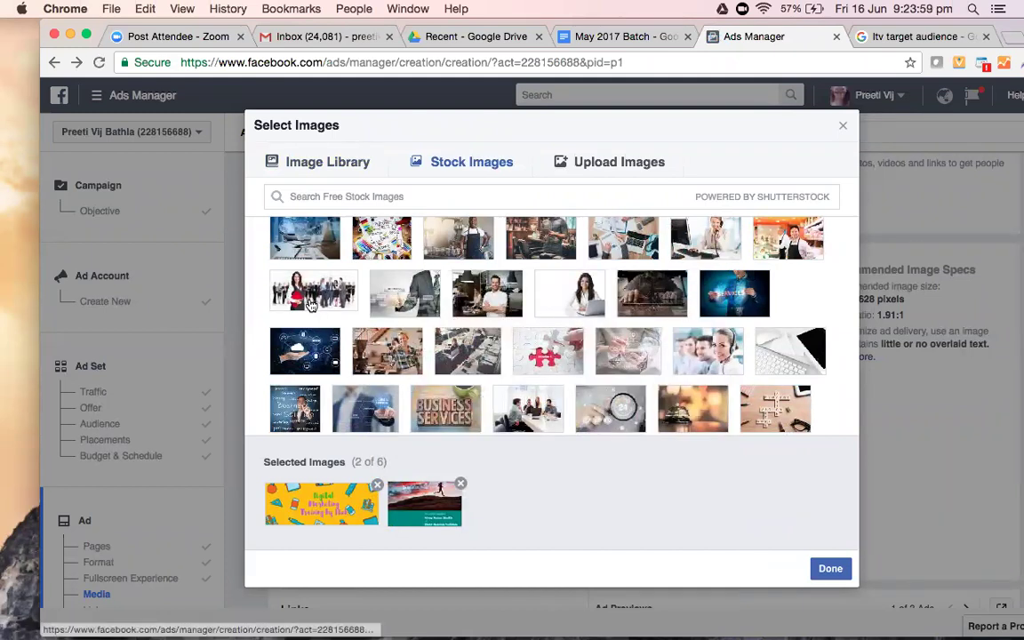
mouse_move(311, 305)
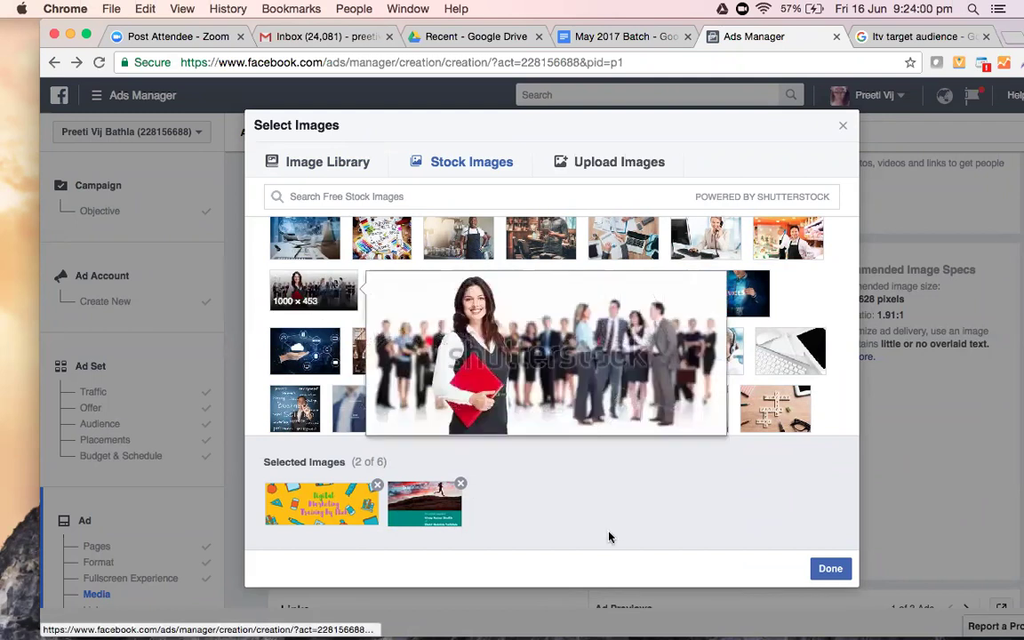
left_click(828, 567)
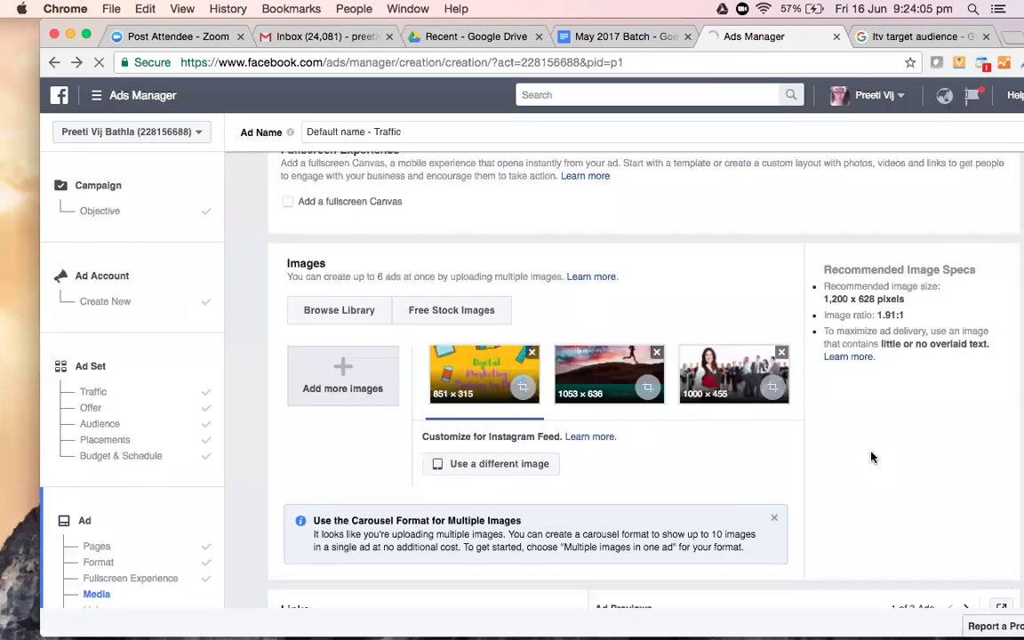
scroll(871, 457, "down", 1)
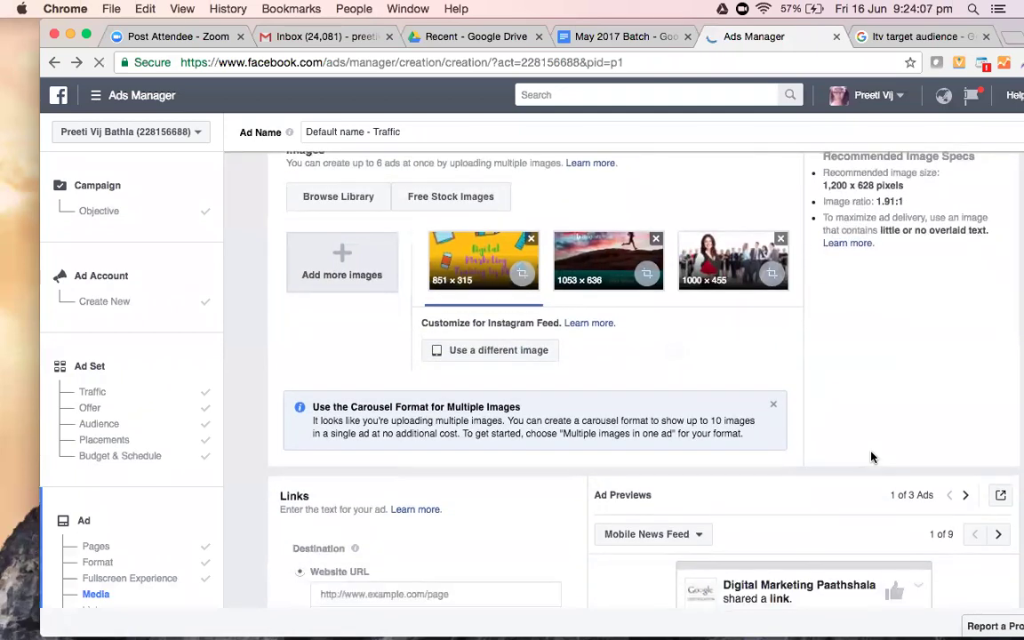
scroll(871, 457, "down", 1)
scroll(871, 456, "down", 1)
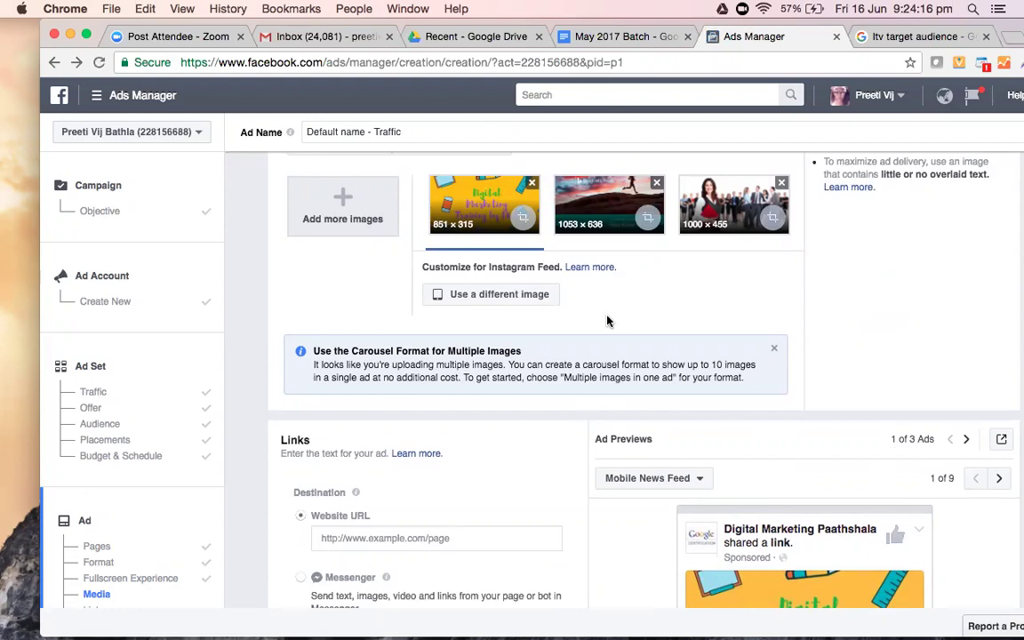
scroll(604, 329, "down", 5)
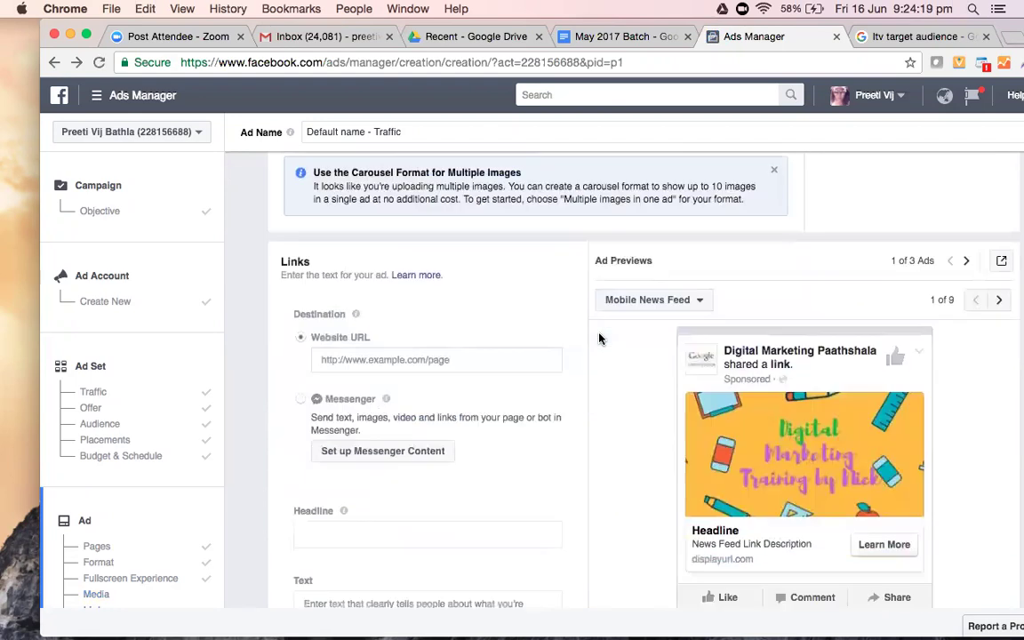
scroll(599, 338, "up", 2)
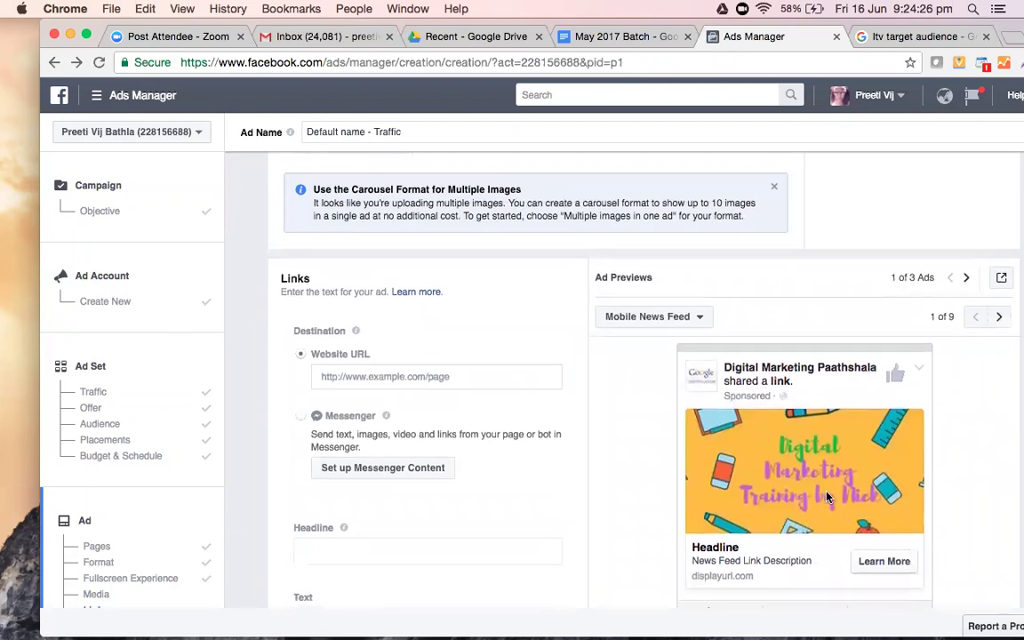
scroll(666, 444, "down", 1)
left_click(368, 366)
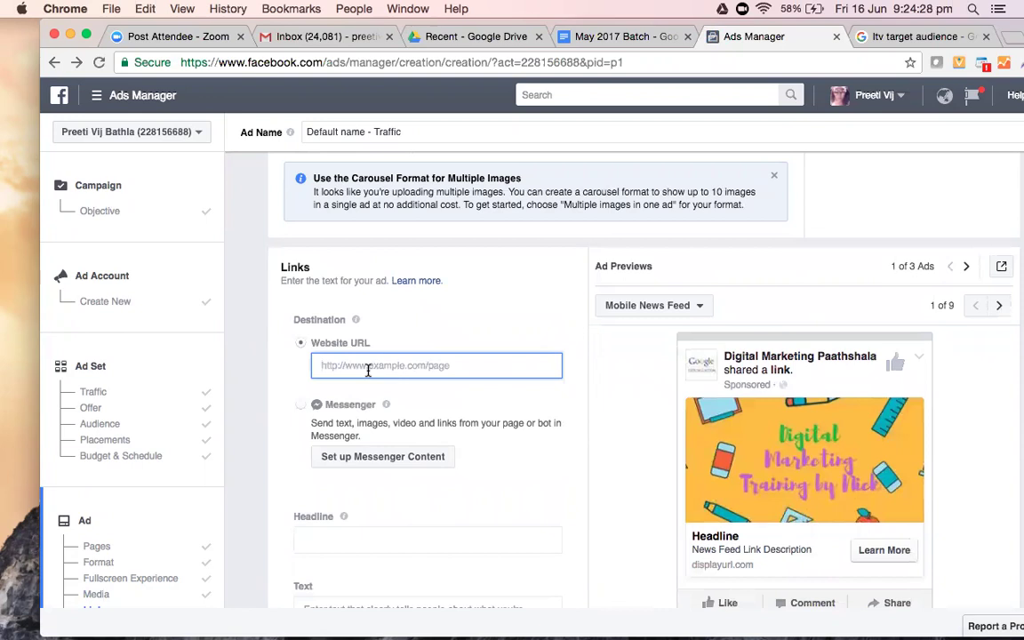
type("www.d")
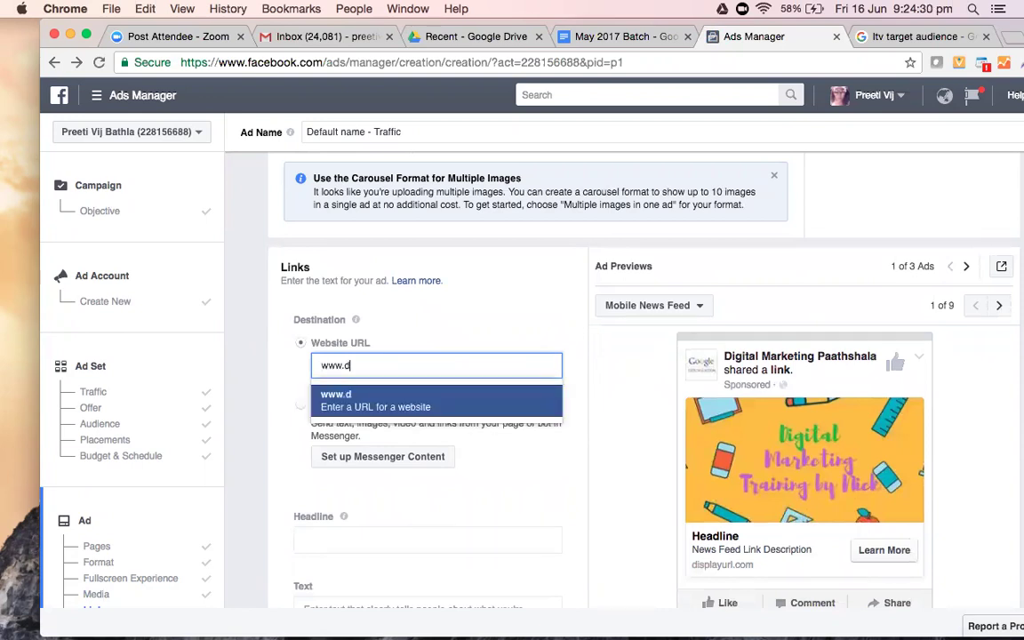
type("mpaathsha")
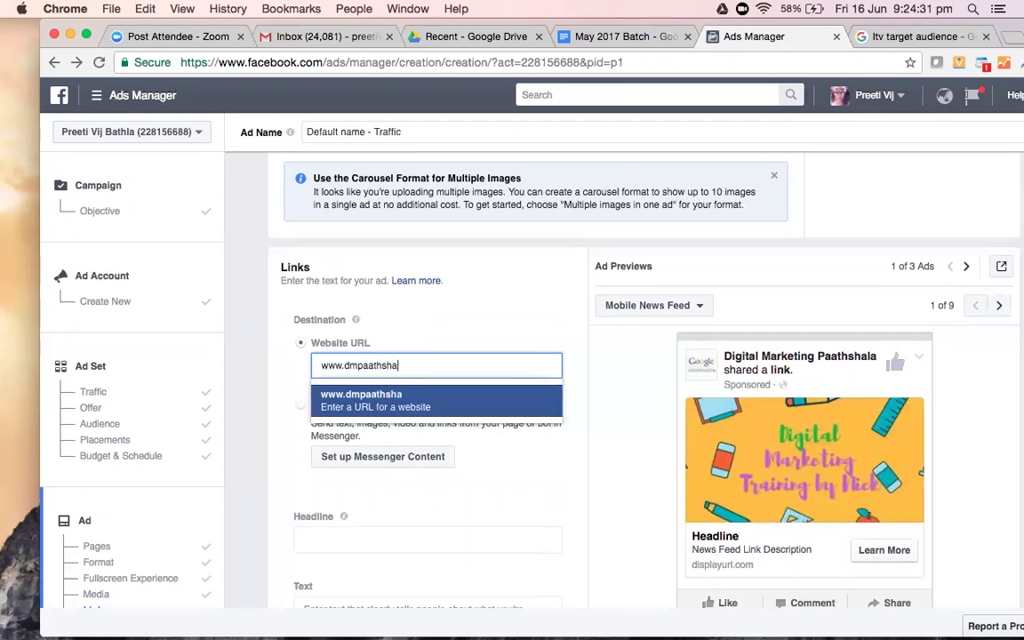
type("la.com")
left_click(523, 480)
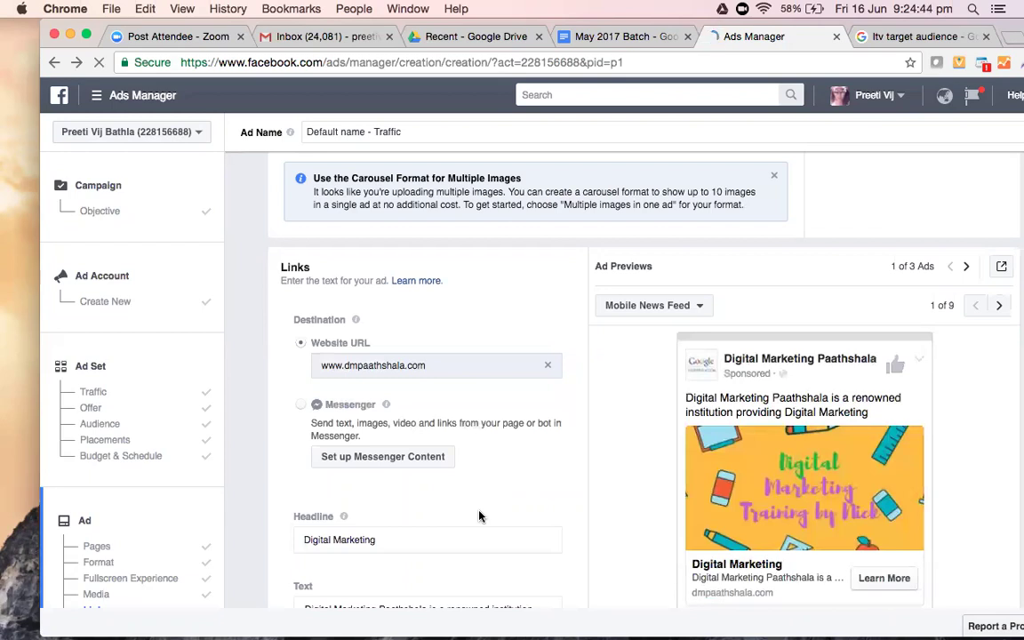
Change the ad's headline to "Digital Marketing Training Online".
scroll(479, 515, "down", 2)
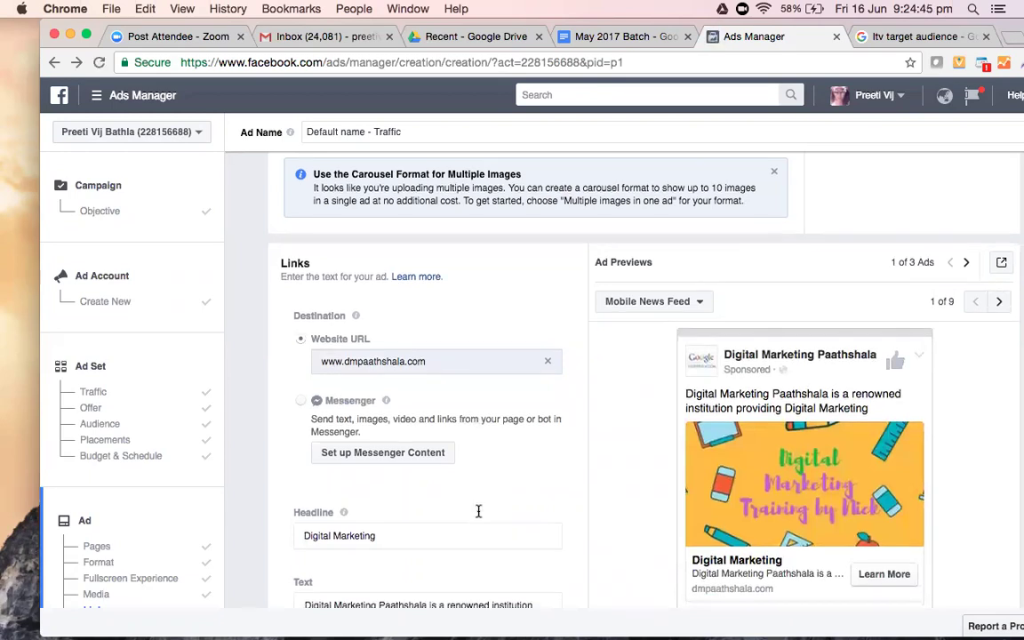
scroll(478, 511, "down", 3)
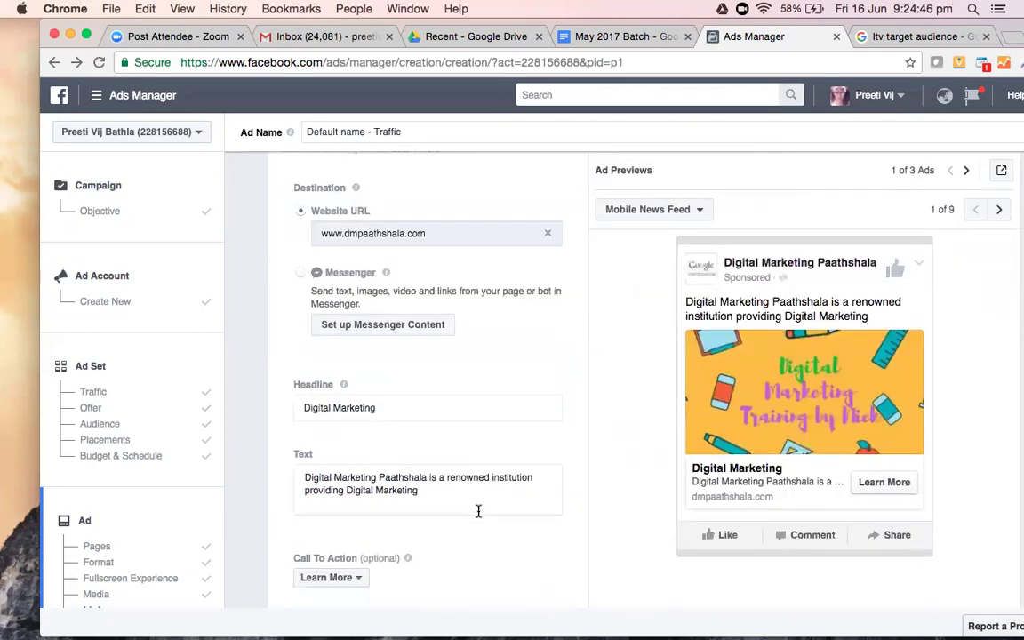
scroll(478, 511, "up", 2)
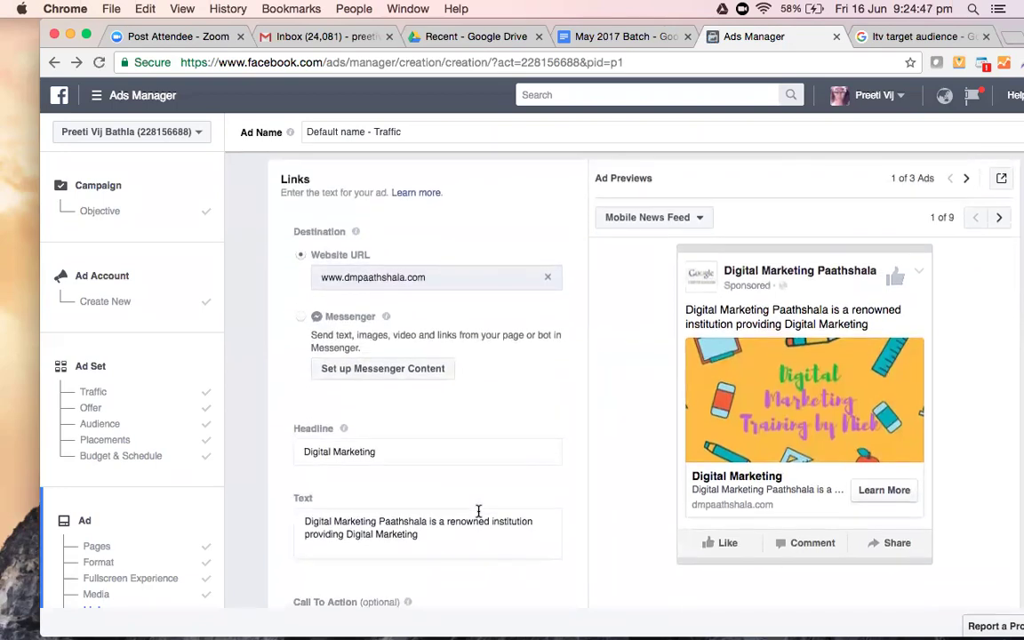
left_click(430, 455)
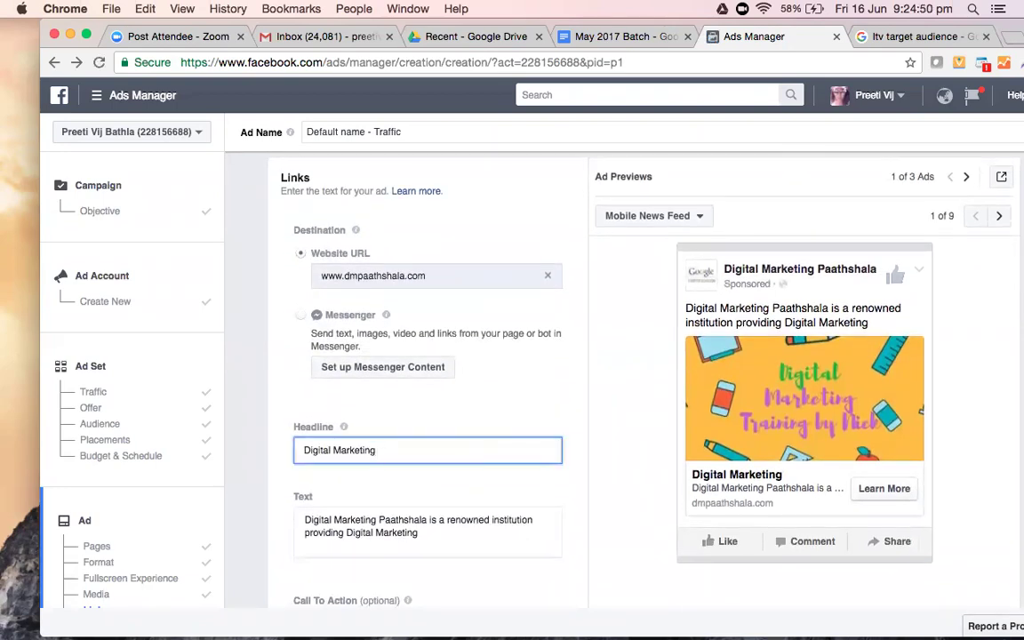
type("Traini")
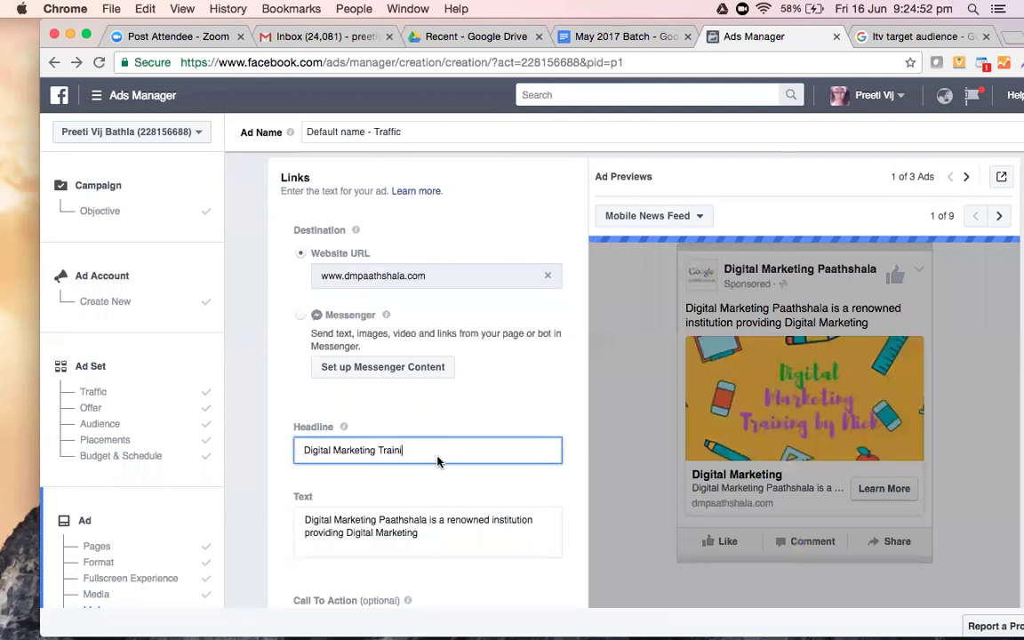
type("ng")
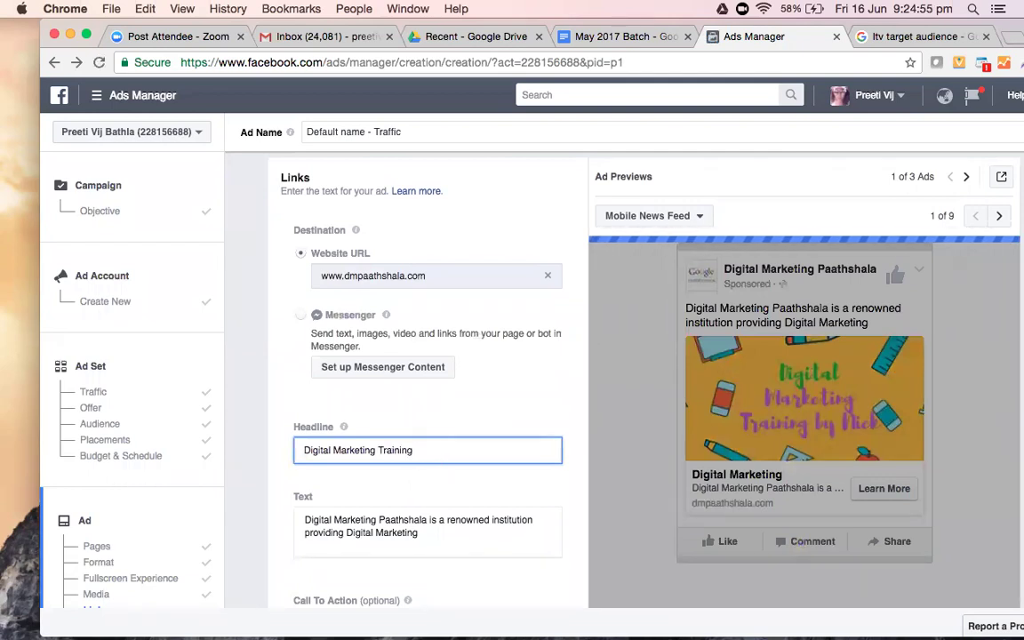
type(" Online")
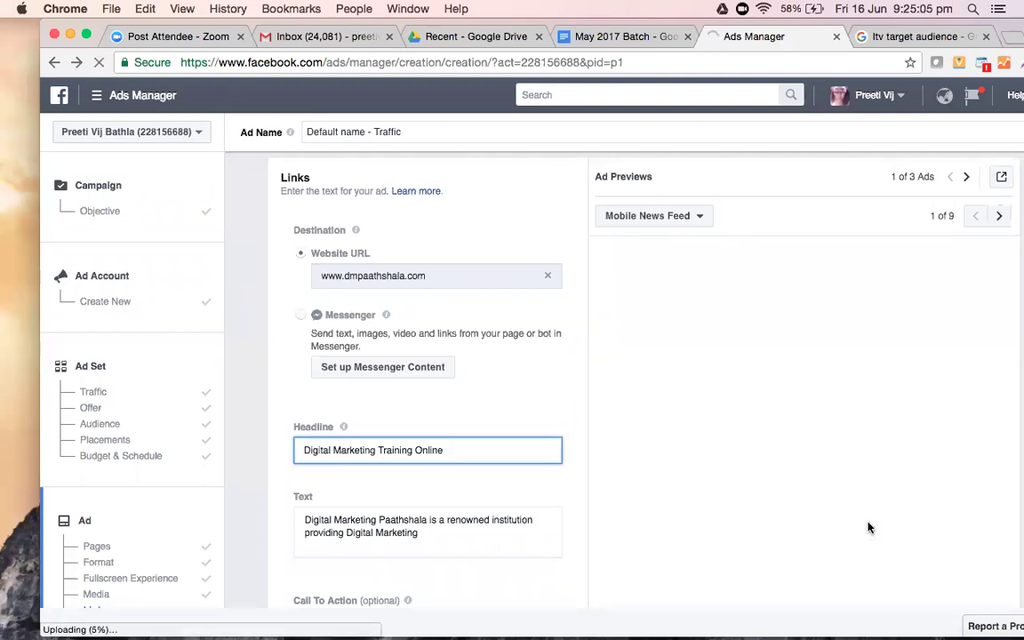
left_click(509, 542)
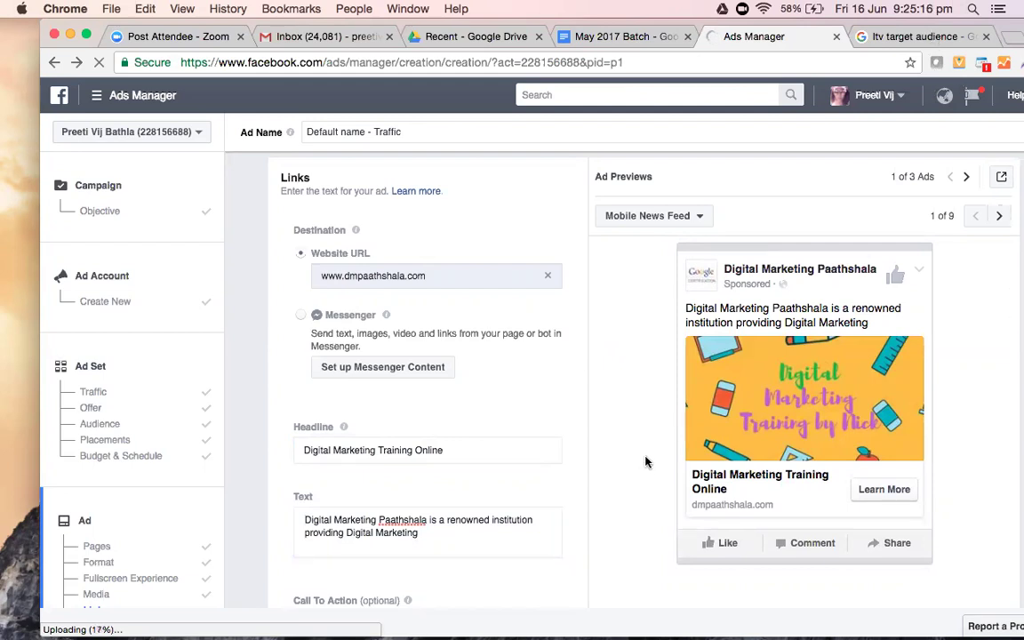
Preview the ad in the Desktop News Feed, Feature Phone and Instant Articles placements.
scroll(646, 461, "down", 2)
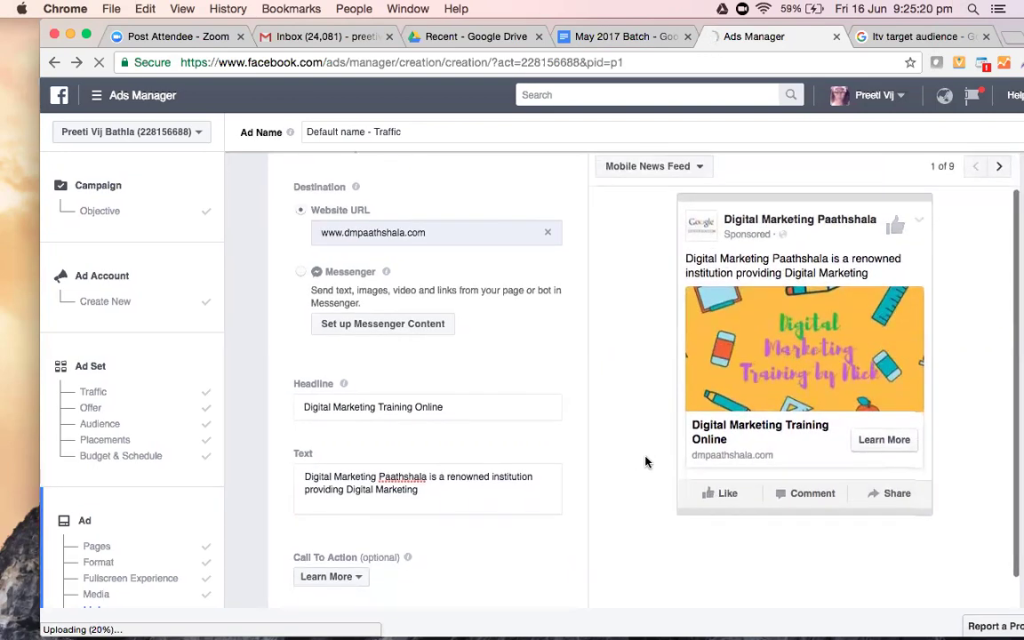
left_click(669, 182)
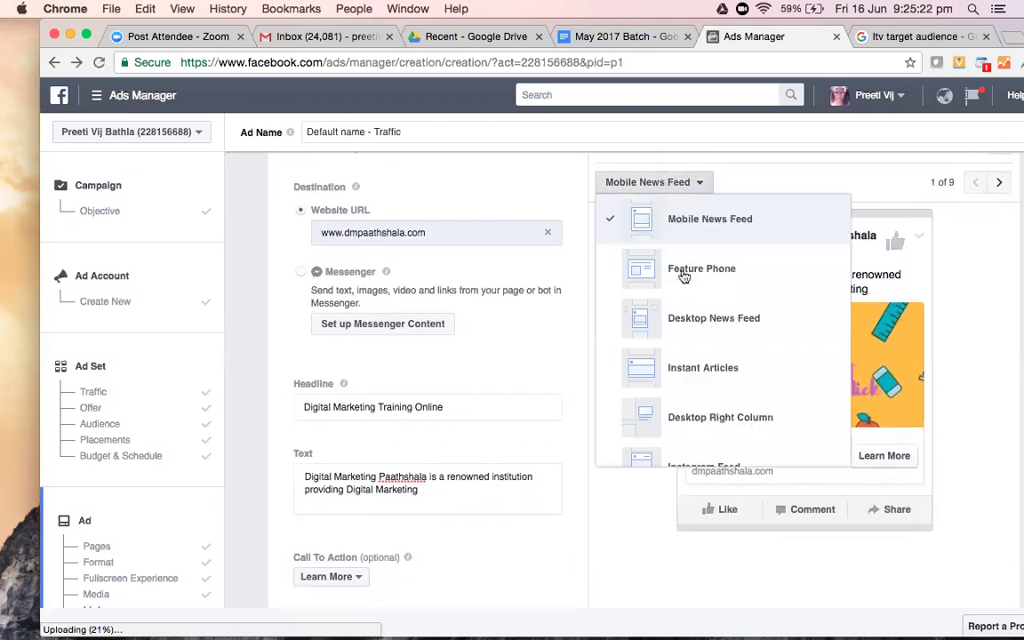
left_click(699, 319)
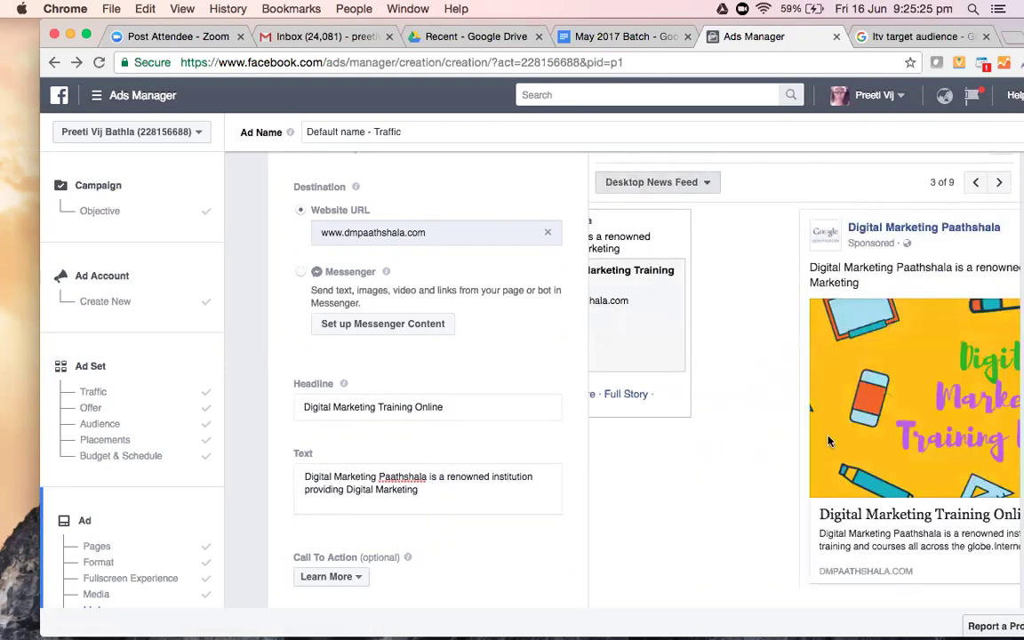
left_click(680, 183)
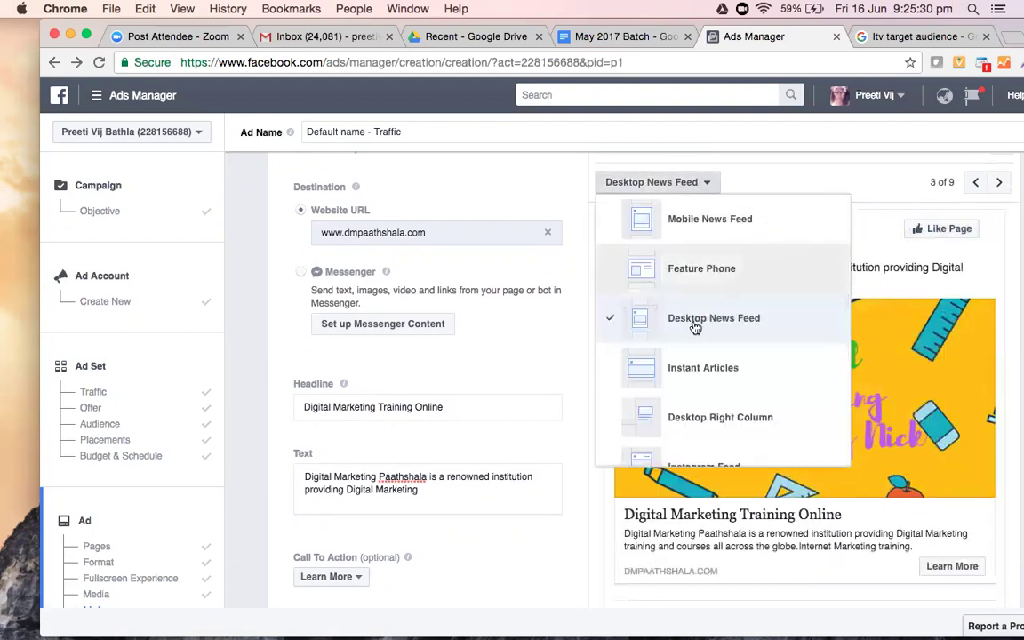
left_click(697, 268)
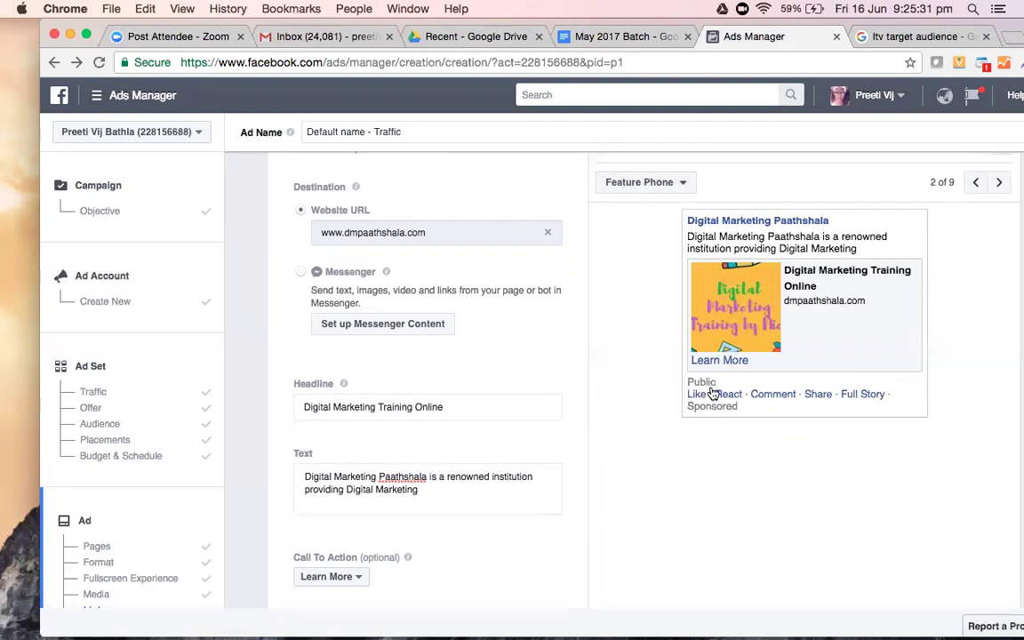
left_click(646, 182)
left_click(654, 255)
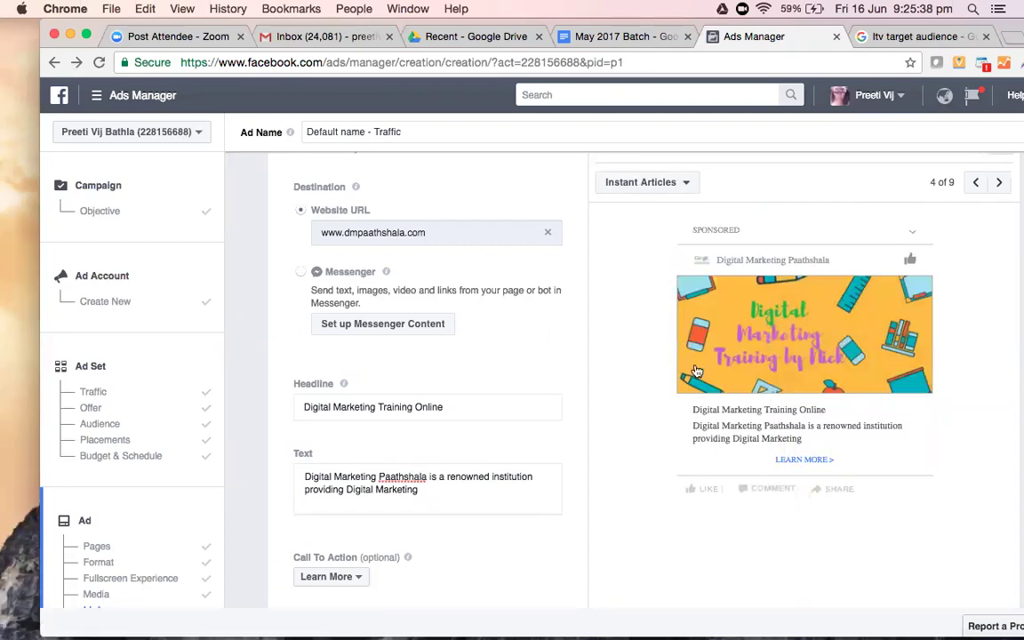
Preview the ad in the Desktop Right Column, Audience Network Interstitial and Audience Network Native placements.
left_click(644, 183)
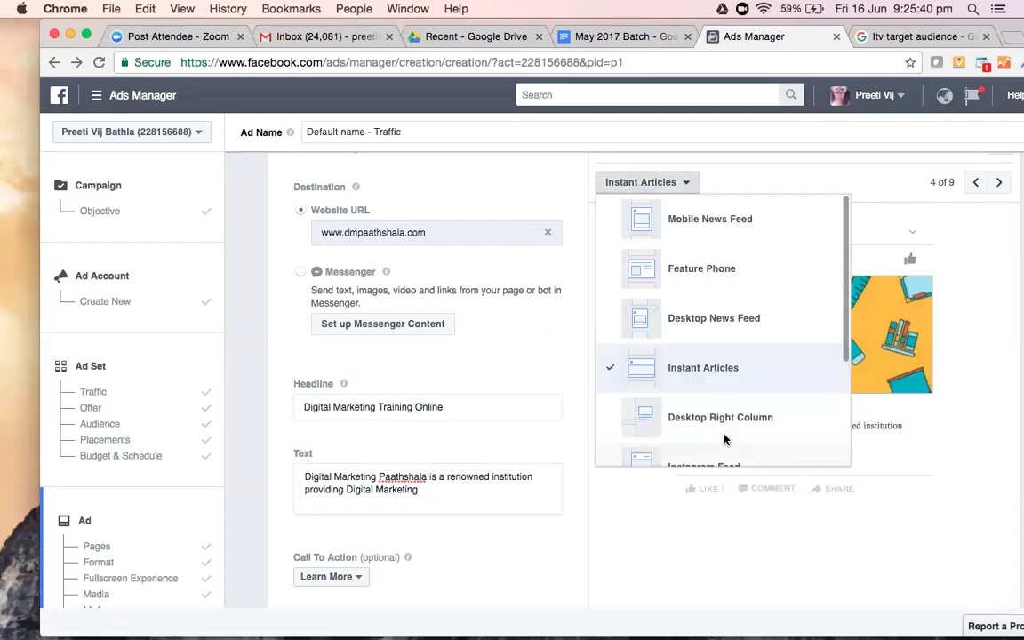
left_click(724, 435)
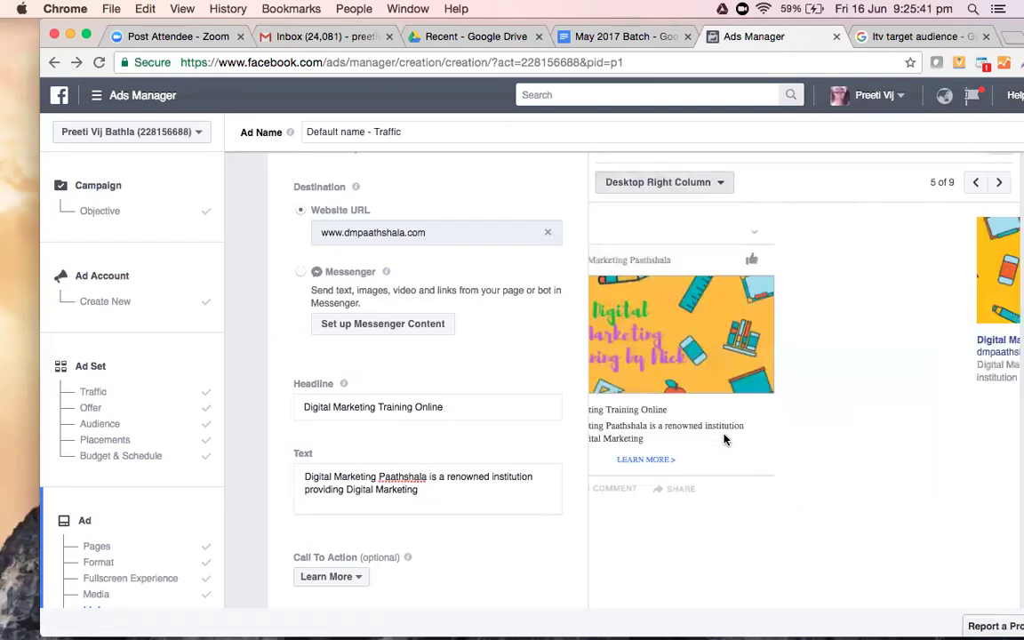
left_click(660, 182)
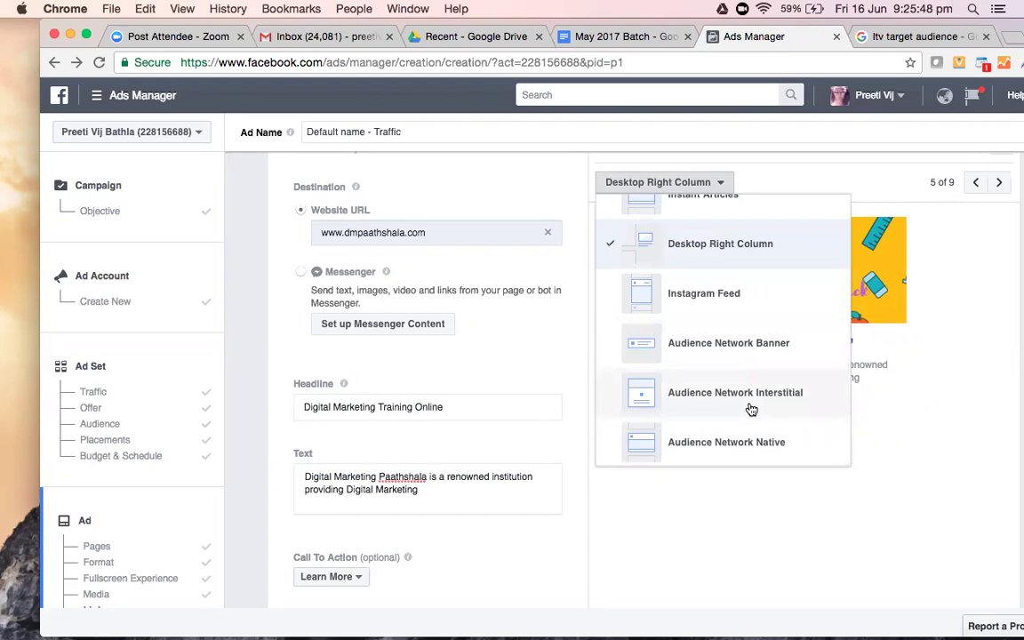
left_click(696, 394)
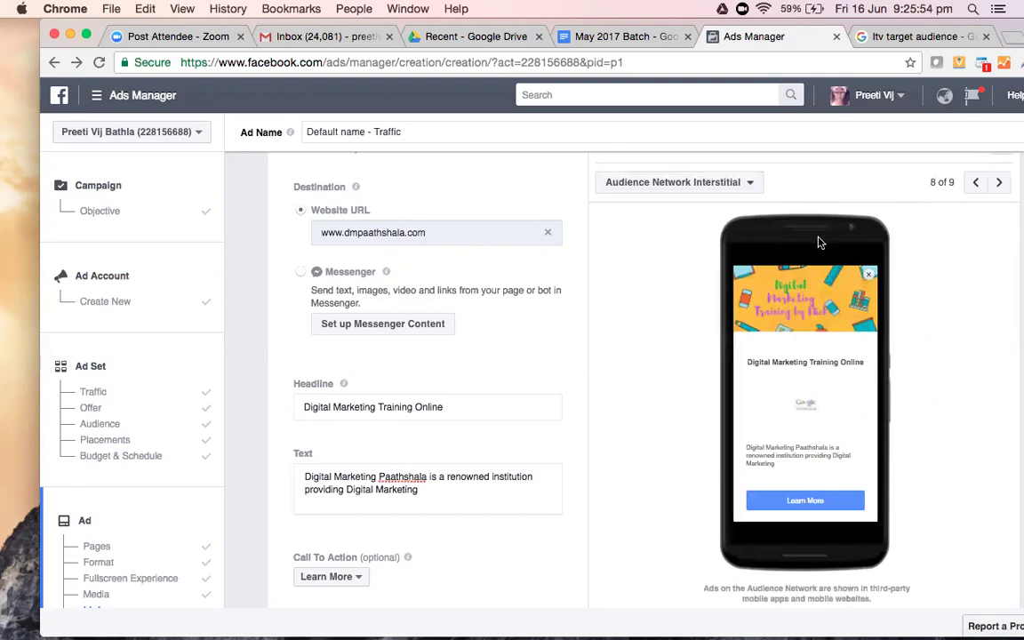
left_click(675, 184)
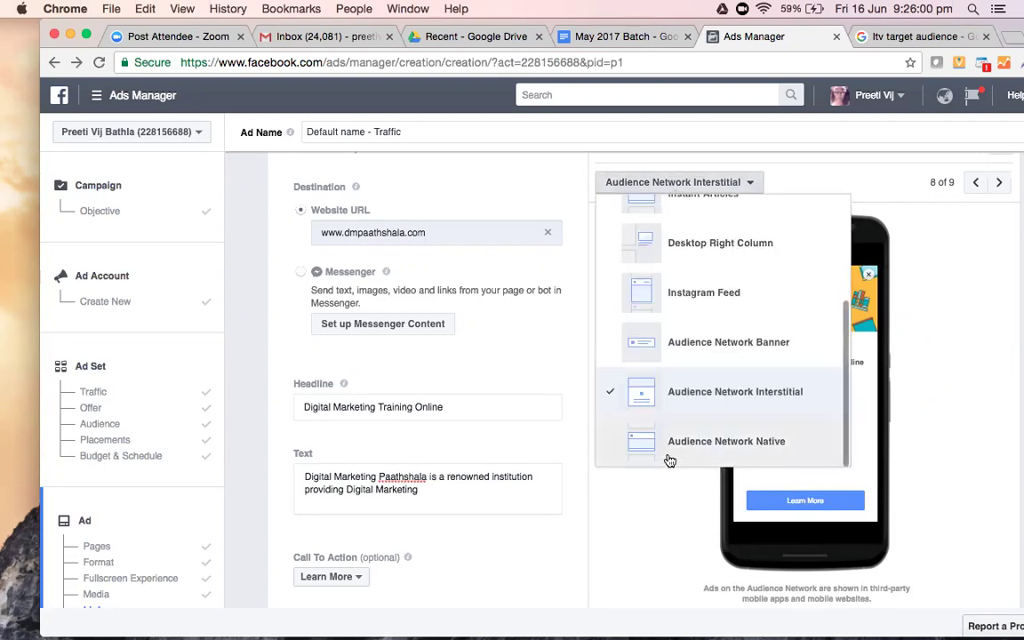
left_click(669, 459)
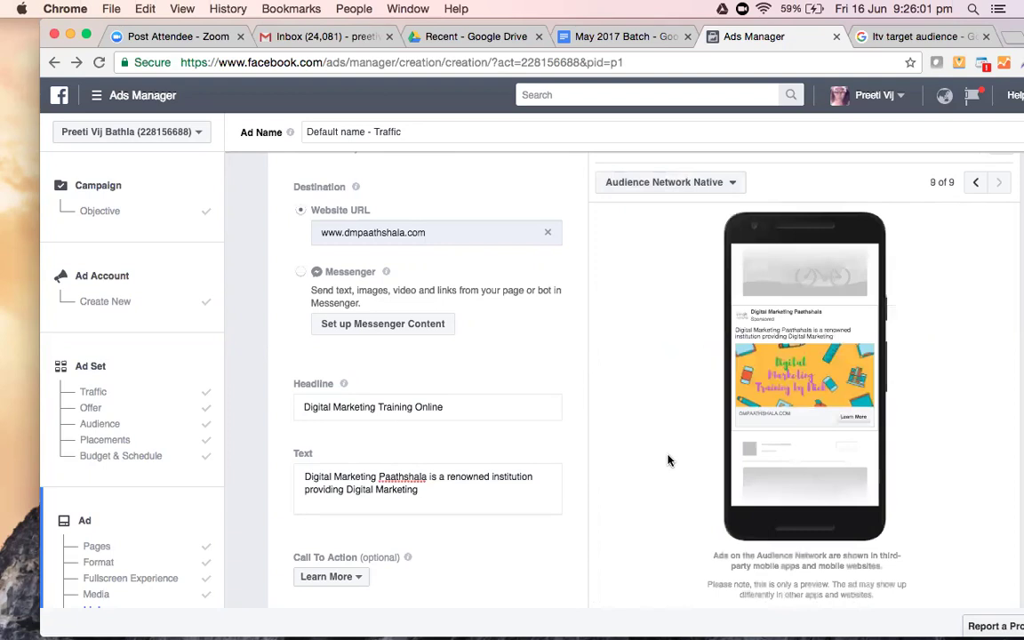
Look over the advanced link options and switch the ad preview to Feature Phone.
scroll(668, 459, "down", 5)
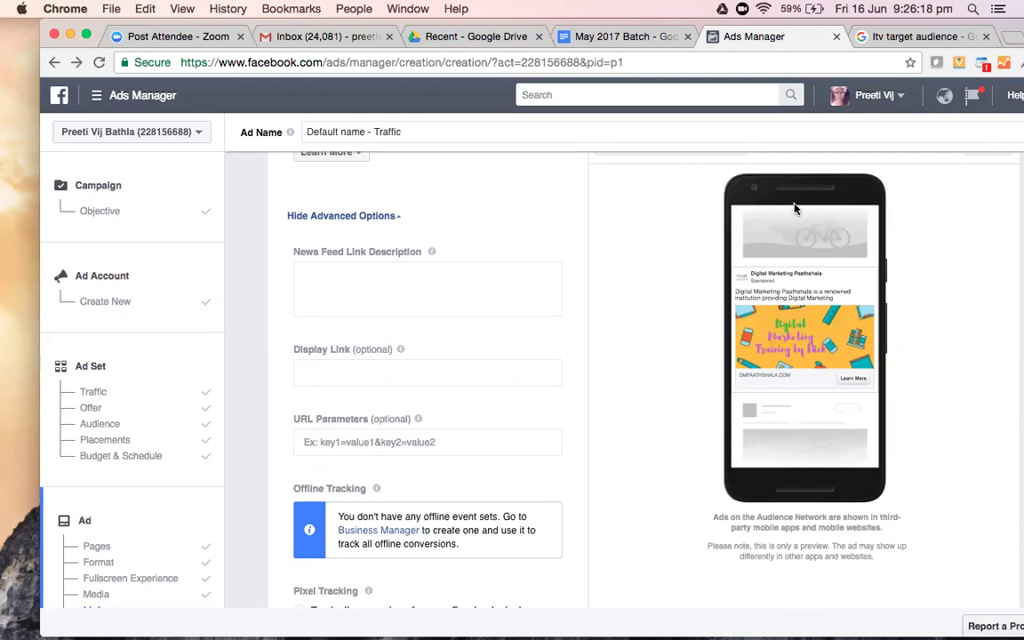
scroll(795, 208, "up", 2)
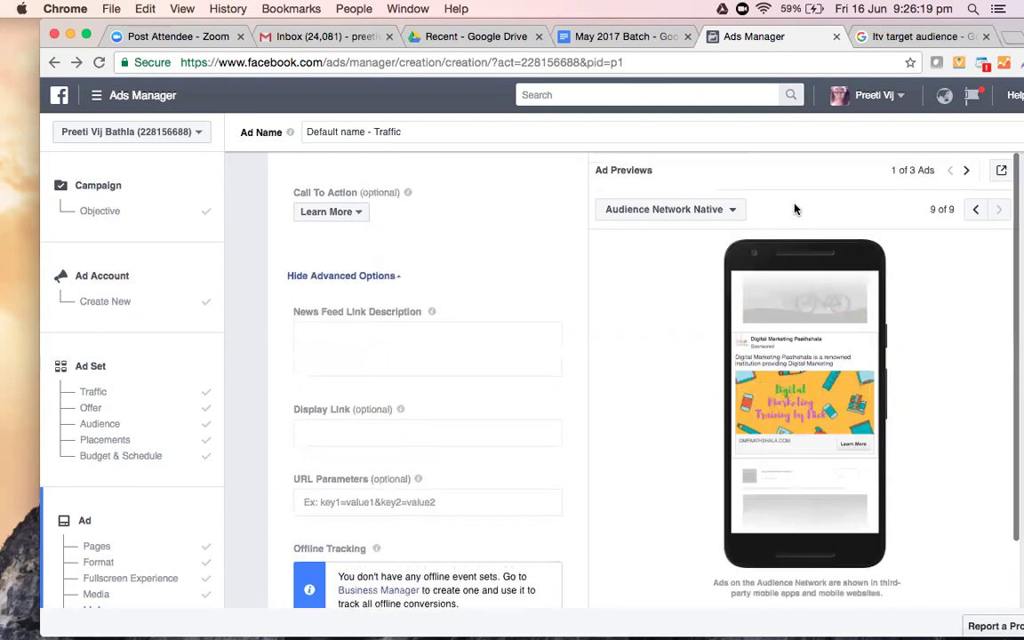
left_click(702, 222)
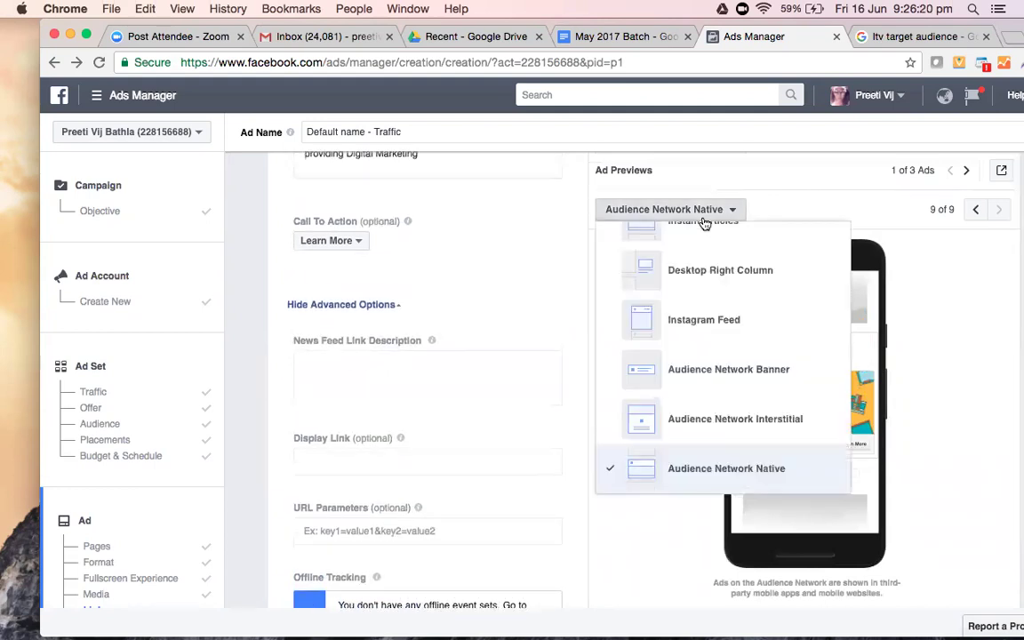
left_click(722, 317)
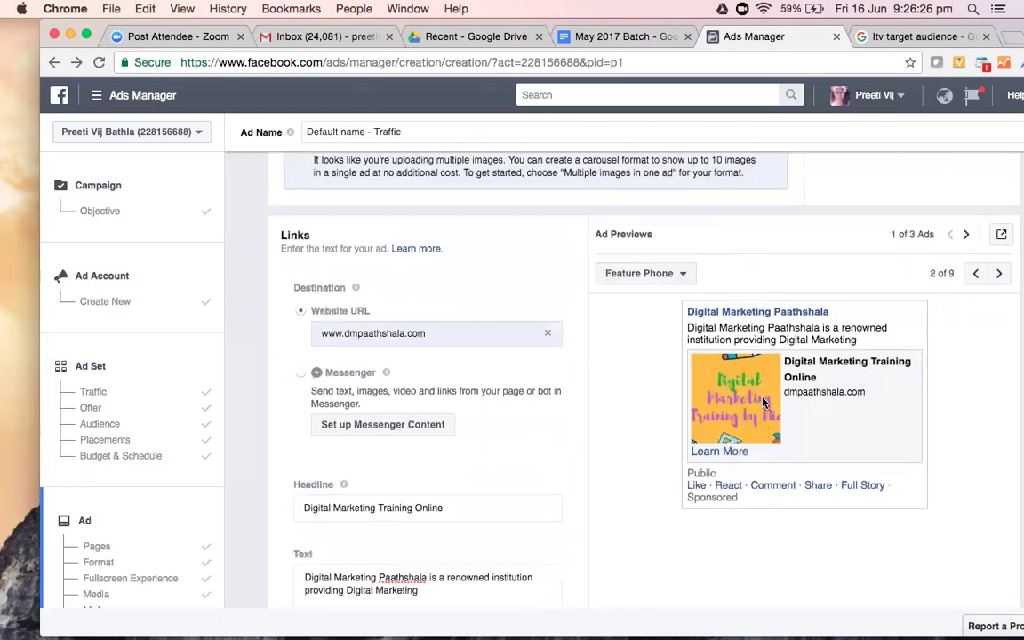
scroll(762, 403, "up", 1)
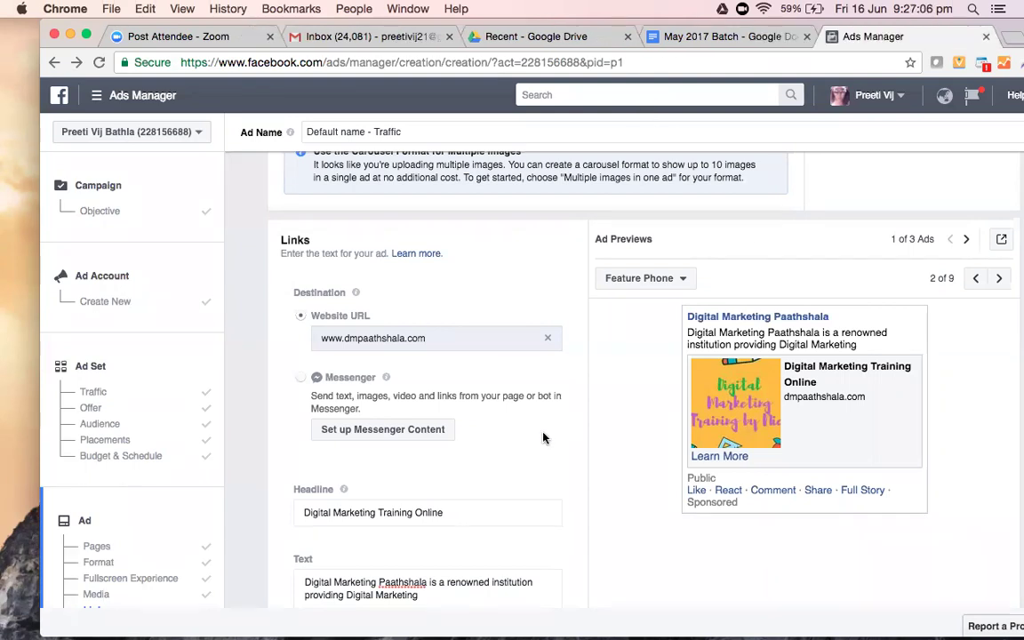
scroll(544, 437, "down", 2)
scroll(544, 437, "up", 5)
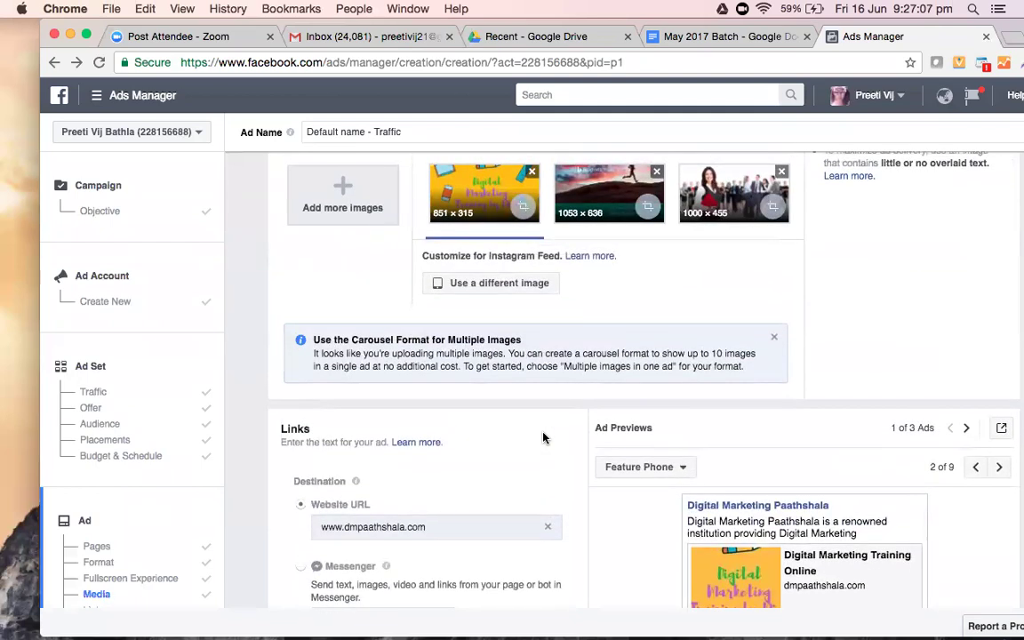
scroll(544, 437, "down", 5)
scroll(544, 437, "up", 5)
scroll(544, 437, "down", 4)
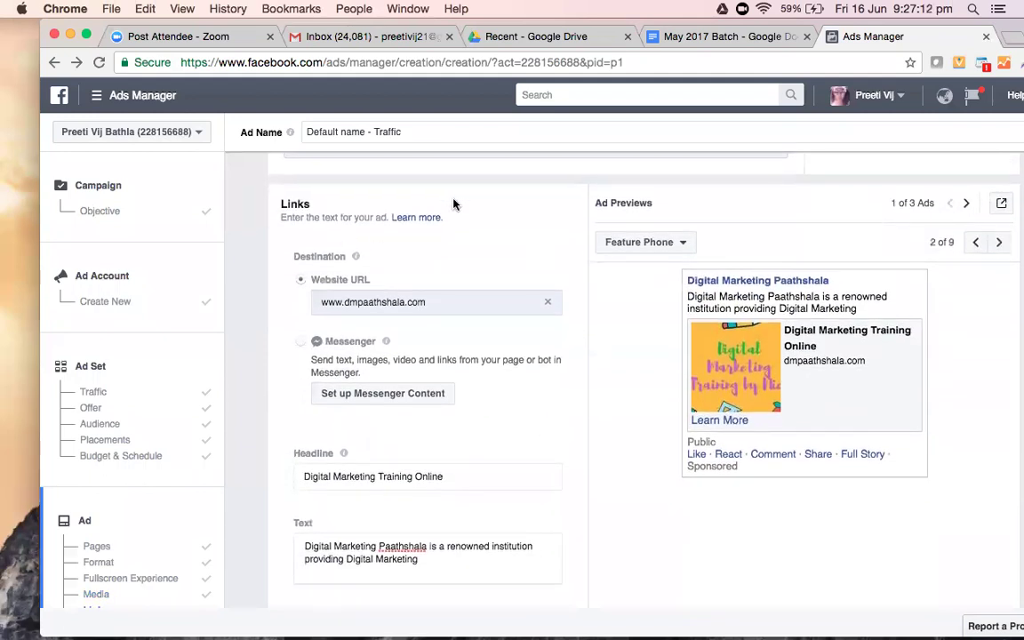
Look through the list of placements available for the ad preview, keeping Feature Phone selected.
left_click(659, 246)
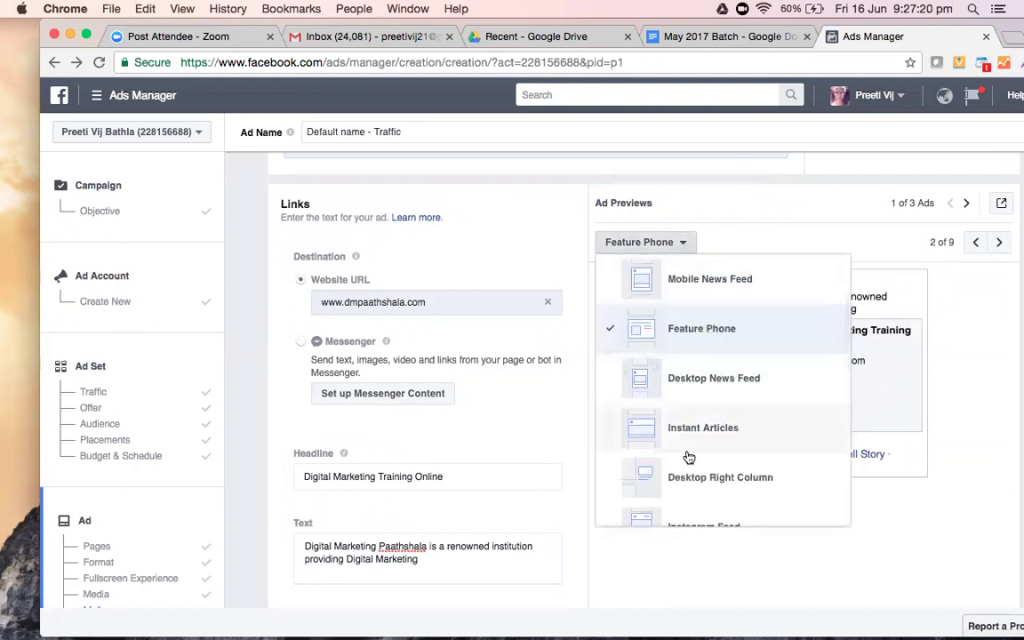
scroll(689, 457, "down", 3)
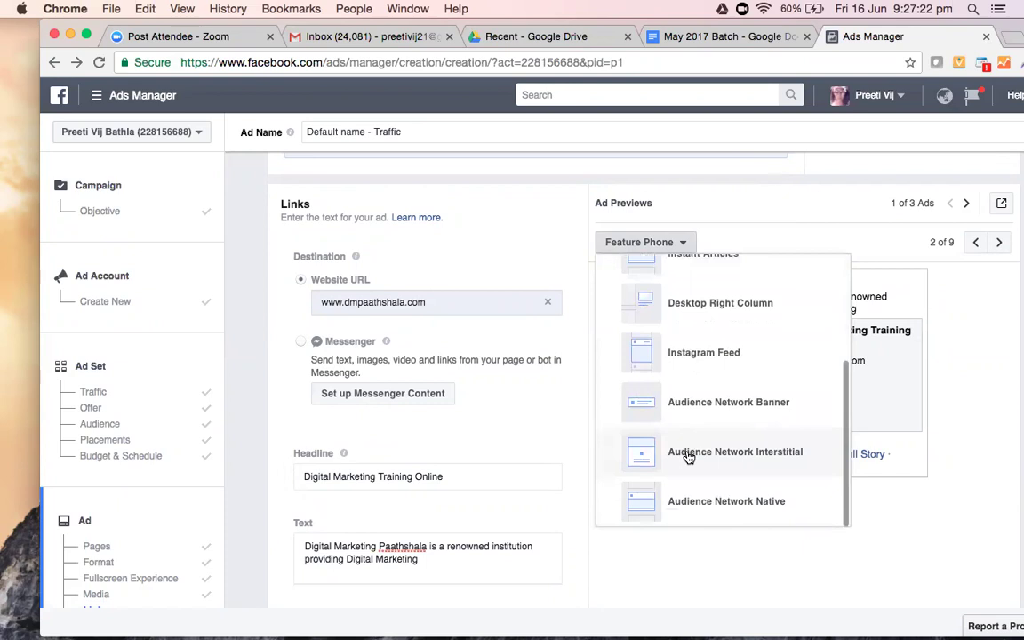
scroll(685, 425, "down", 1)
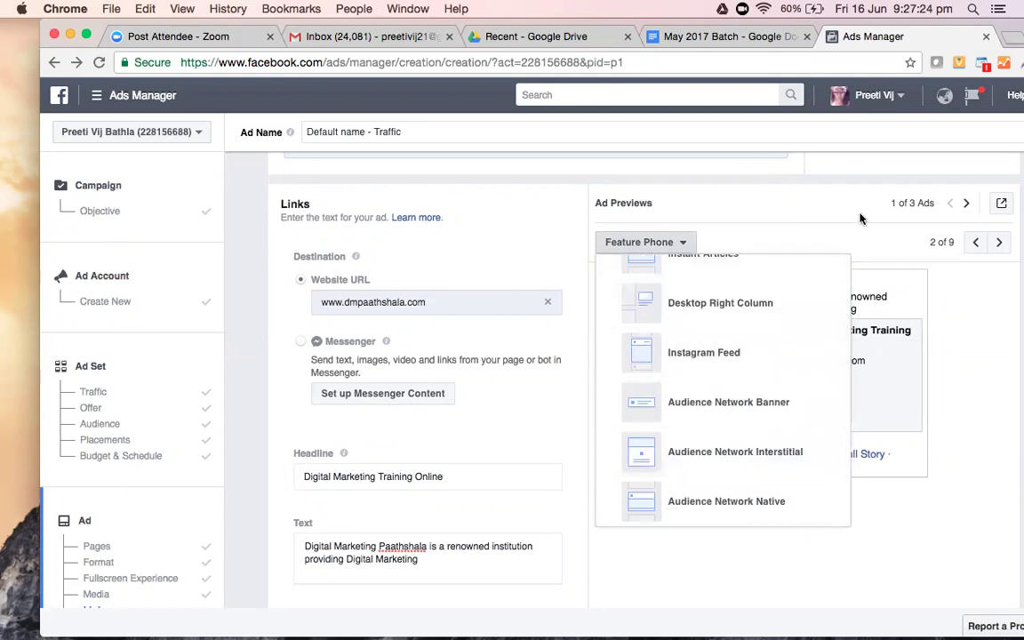
left_click(854, 225)
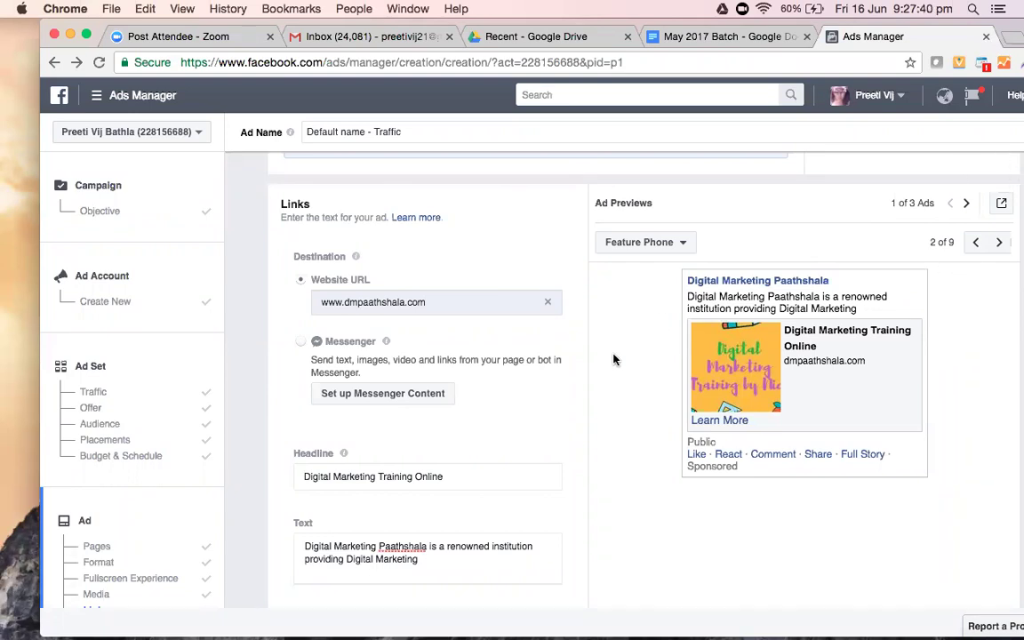
Change the ad's call to action to Book Now.
scroll(612, 359, "down", 5)
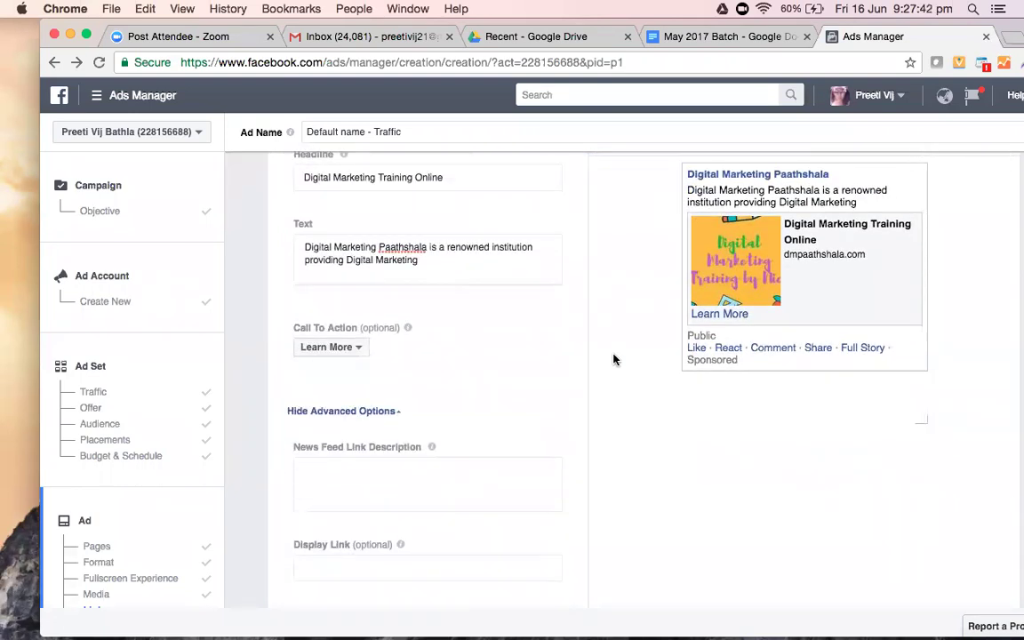
left_click(344, 343)
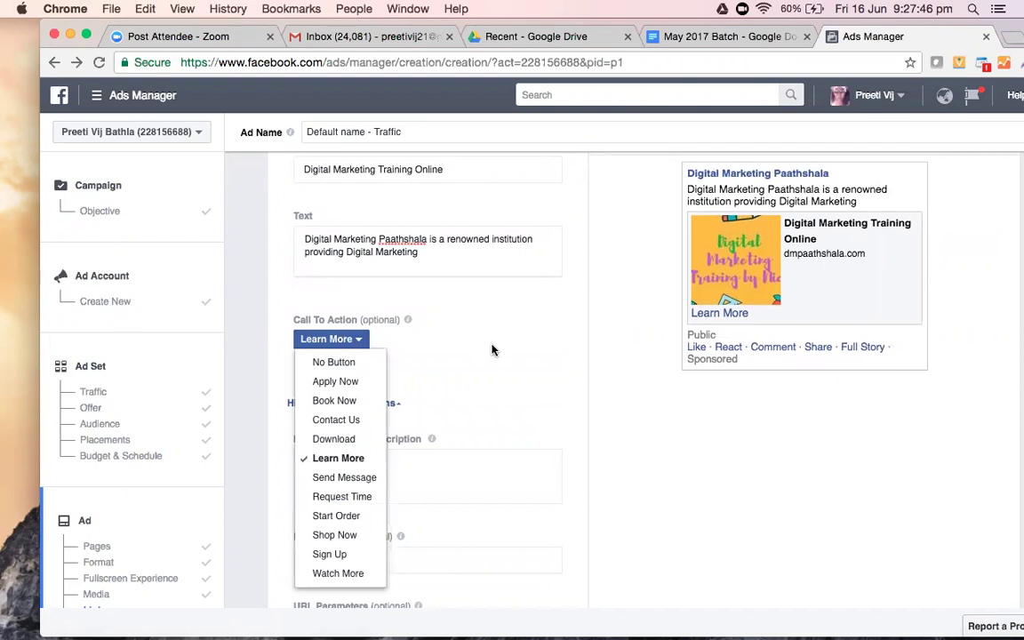
left_click(338, 401)
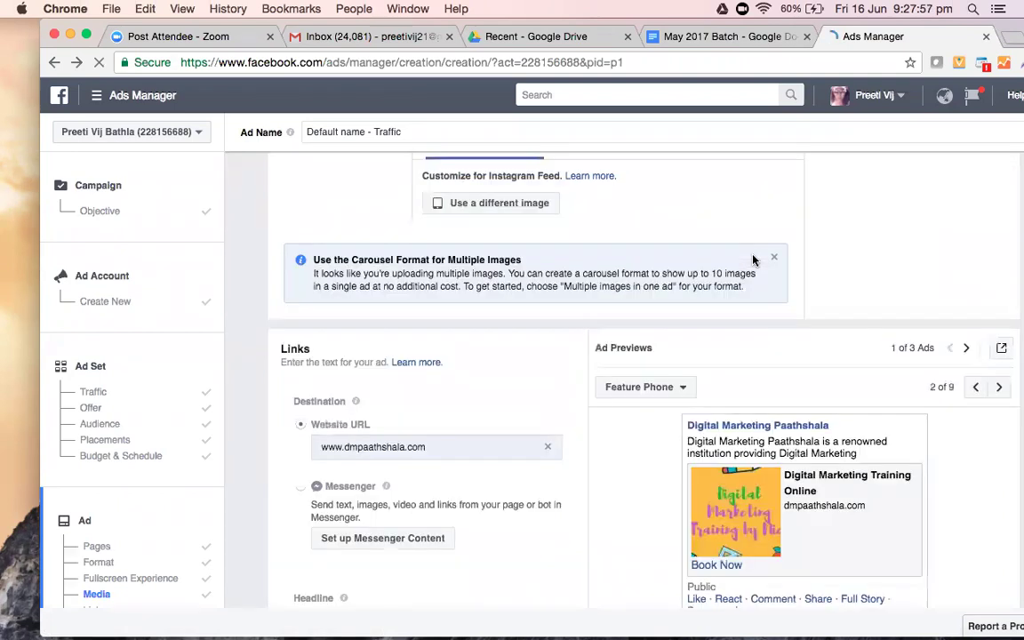
Examine the advanced options, including link description, display link, URL parameters, offline and pixel tracking, and the order section below.
scroll(753, 259, "down", 10)
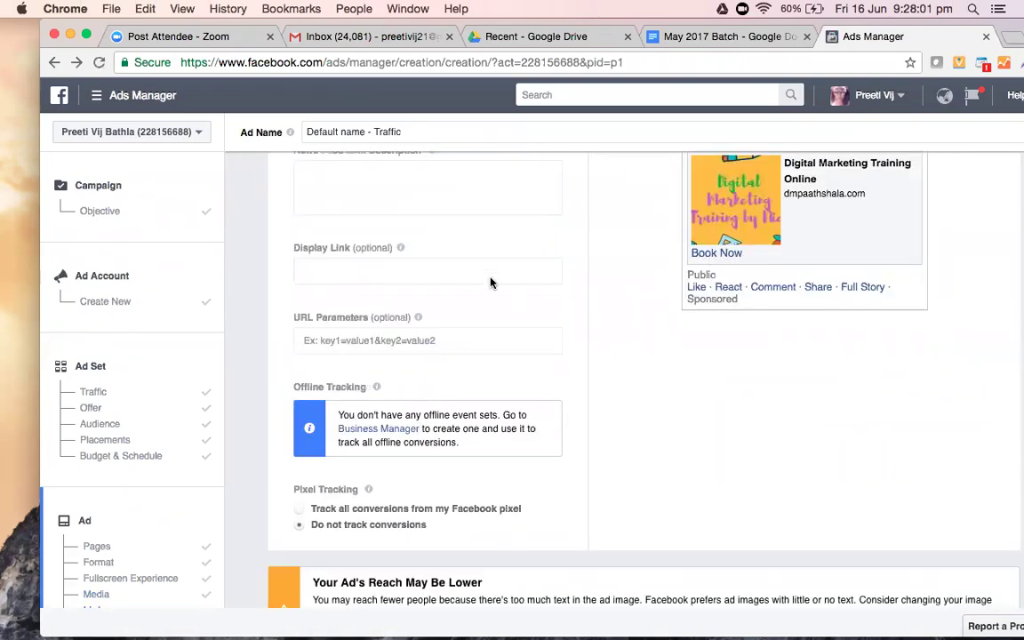
scroll(490, 282, "up", 5)
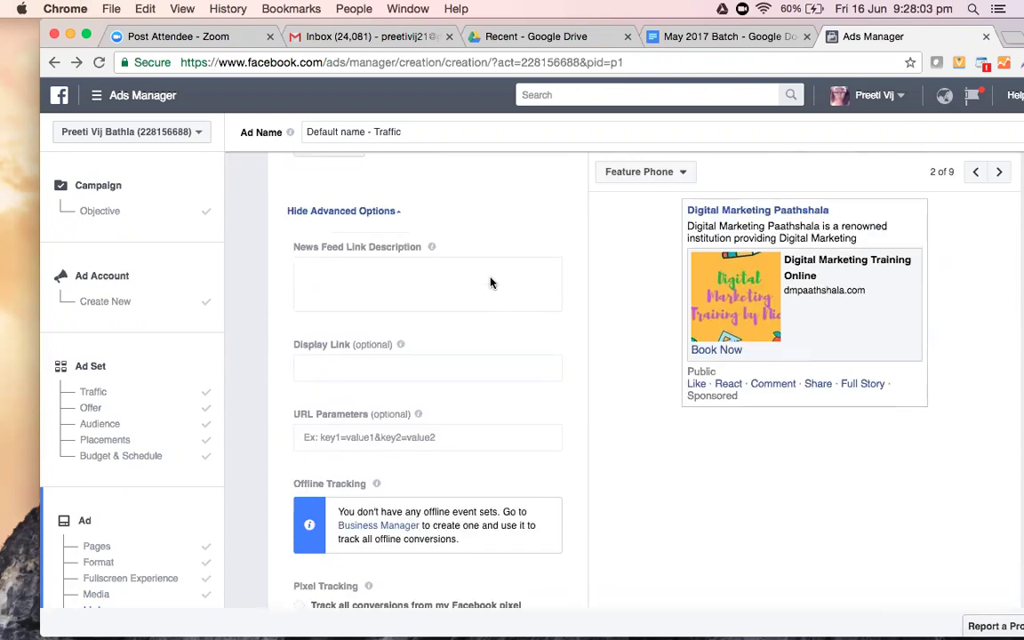
scroll(489, 283, "down", 3)
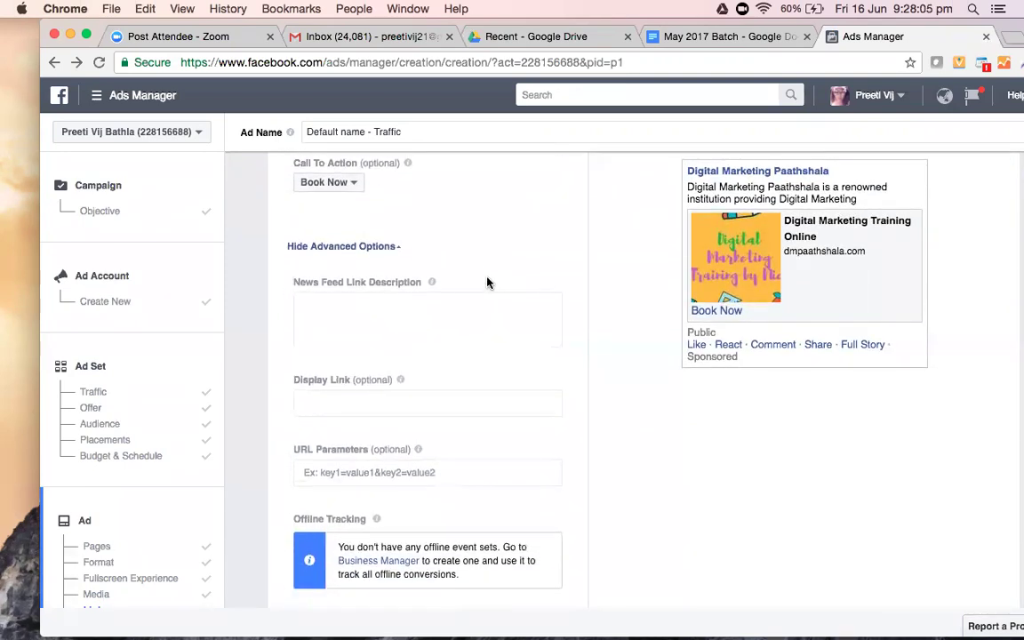
left_click(395, 333)
left_click(362, 407)
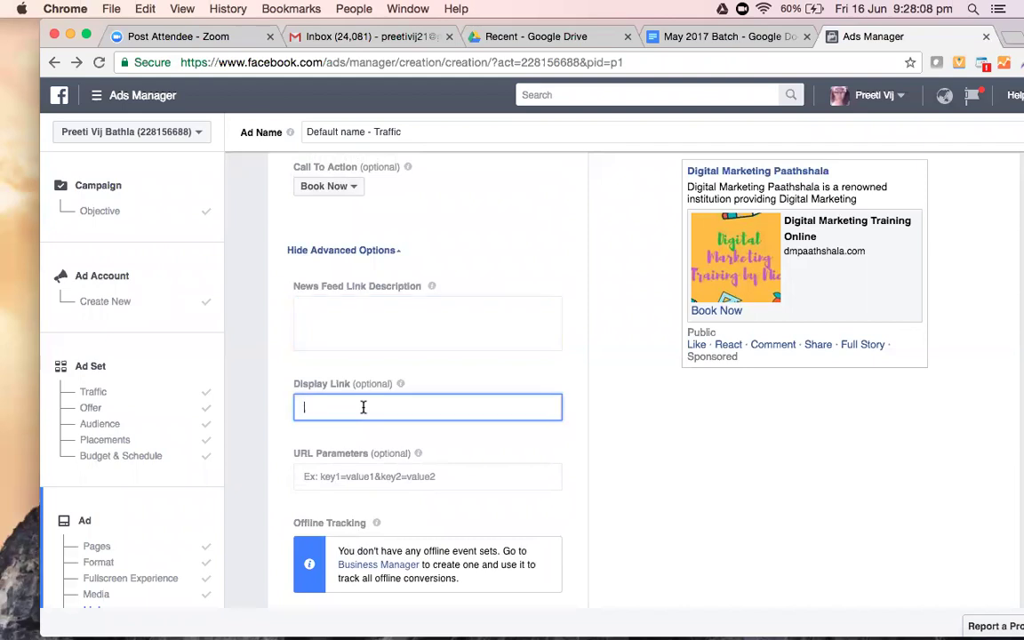
scroll(363, 407, "down", 2)
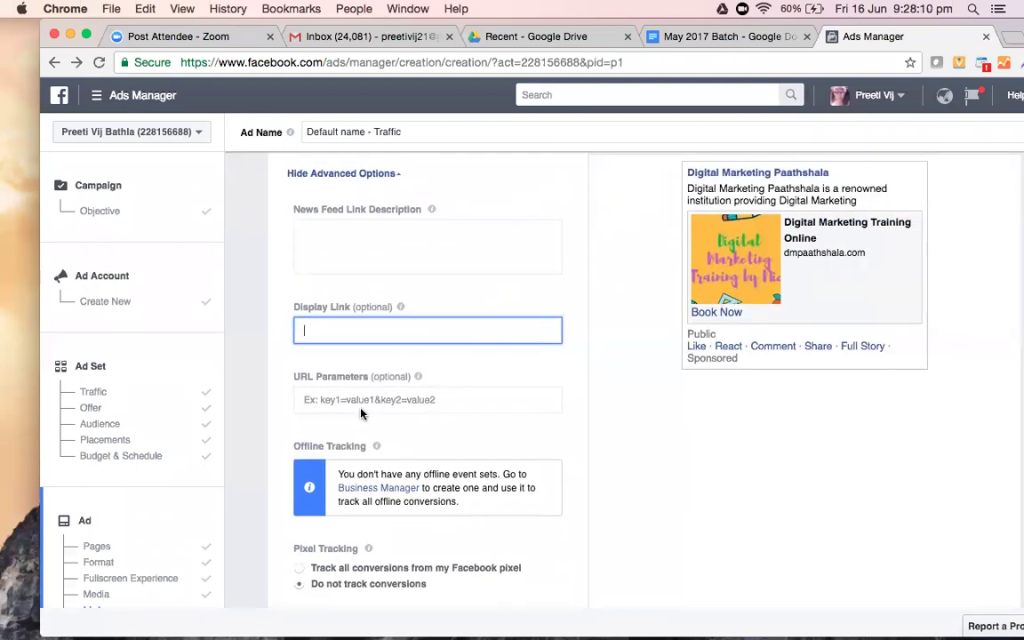
scroll(361, 412, "down", 2)
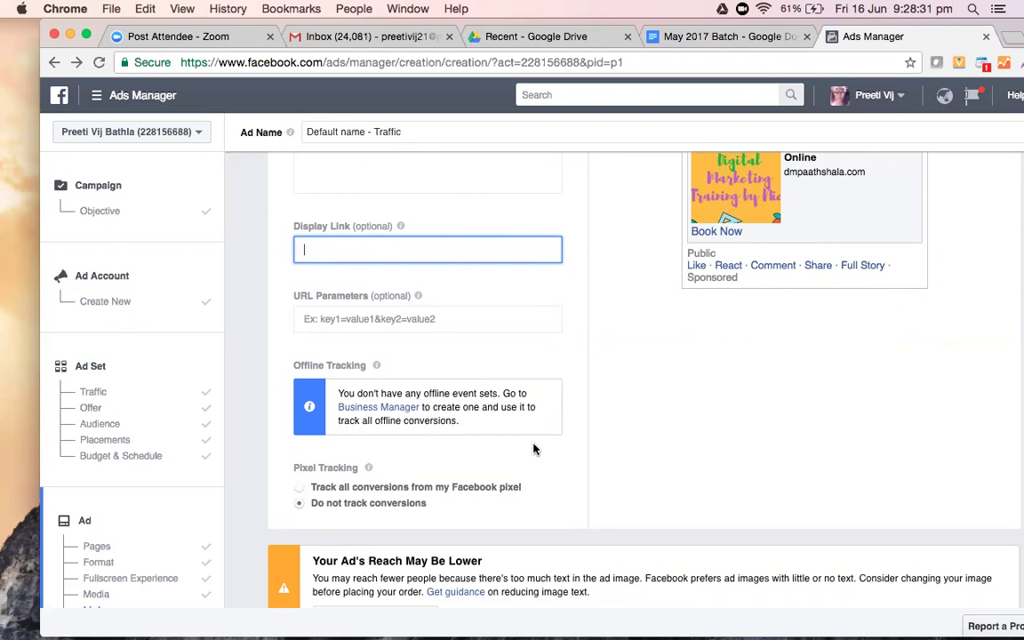
scroll(533, 448, "up", 3)
scroll(533, 448, "down", 3)
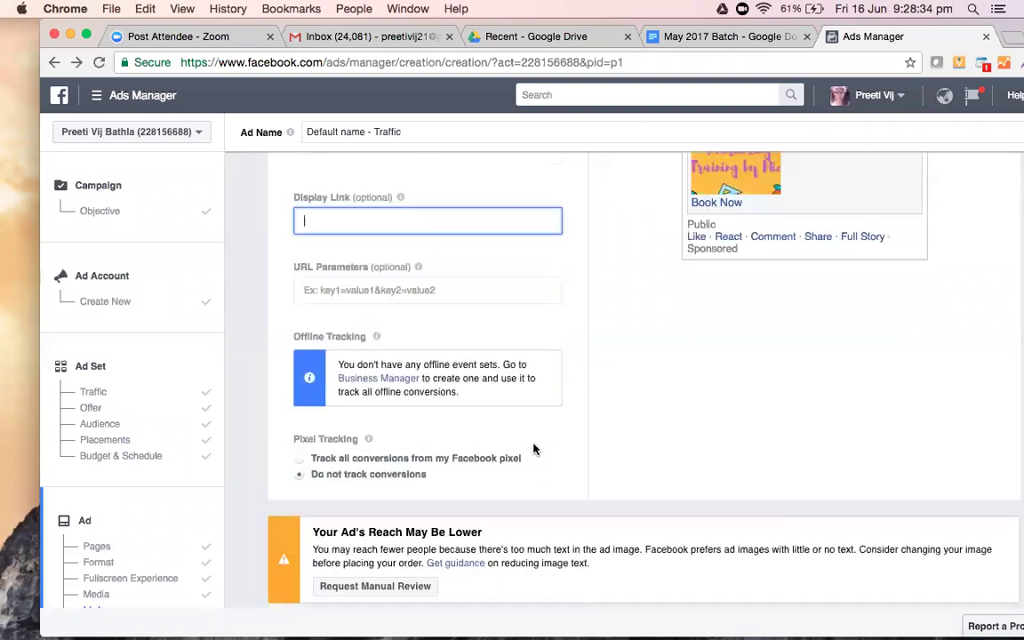
scroll(533, 448, "down", 3)
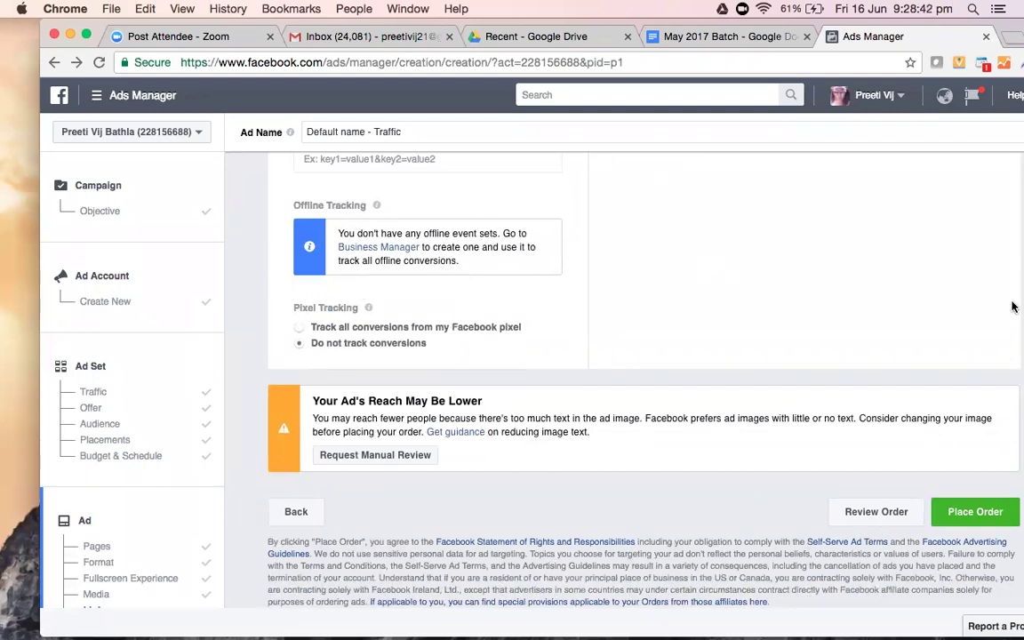
Start placing the order to look over the payment methods and country choices, and cancel without adding a payment method.
left_click(990, 509)
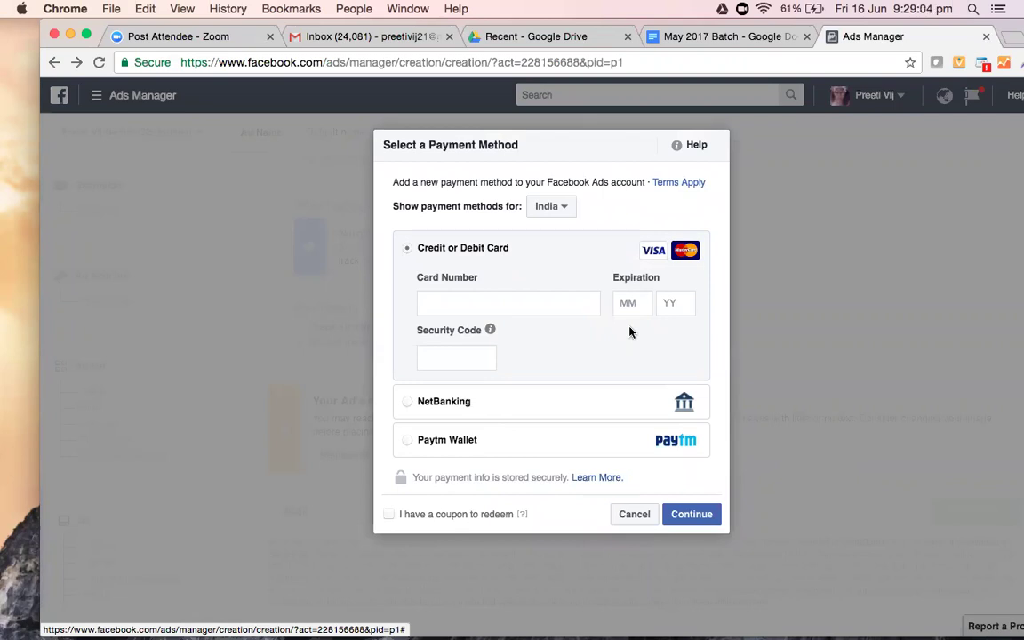
left_click(540, 213)
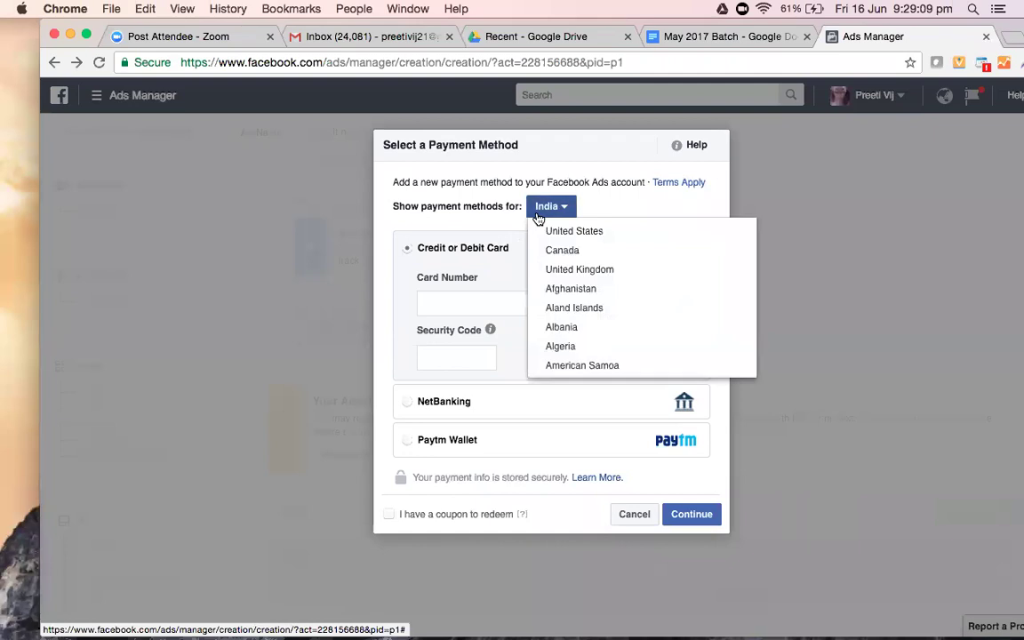
left_click(601, 206)
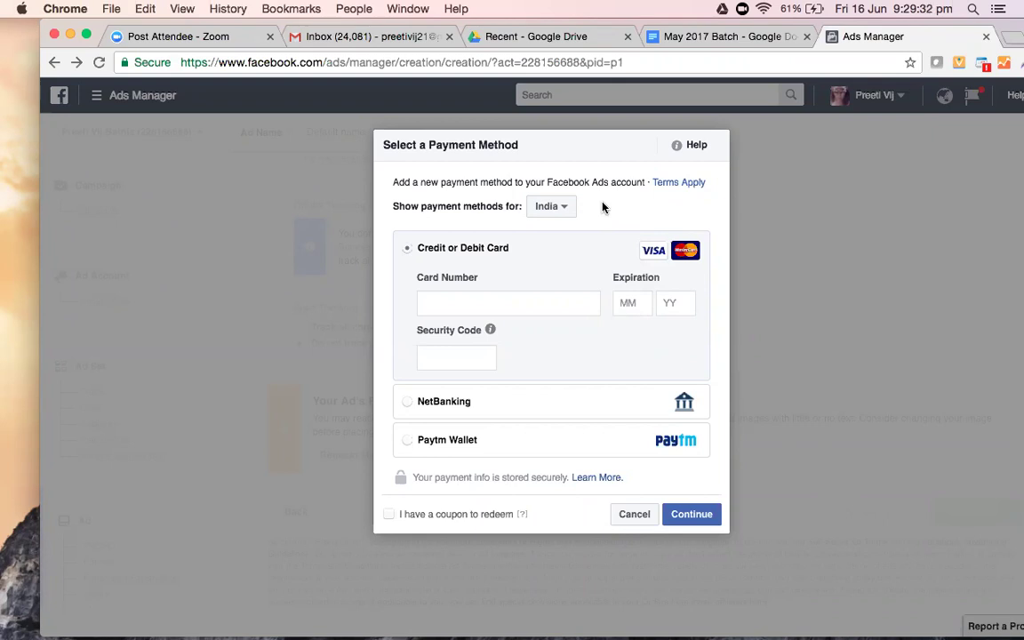
left_click(636, 516)
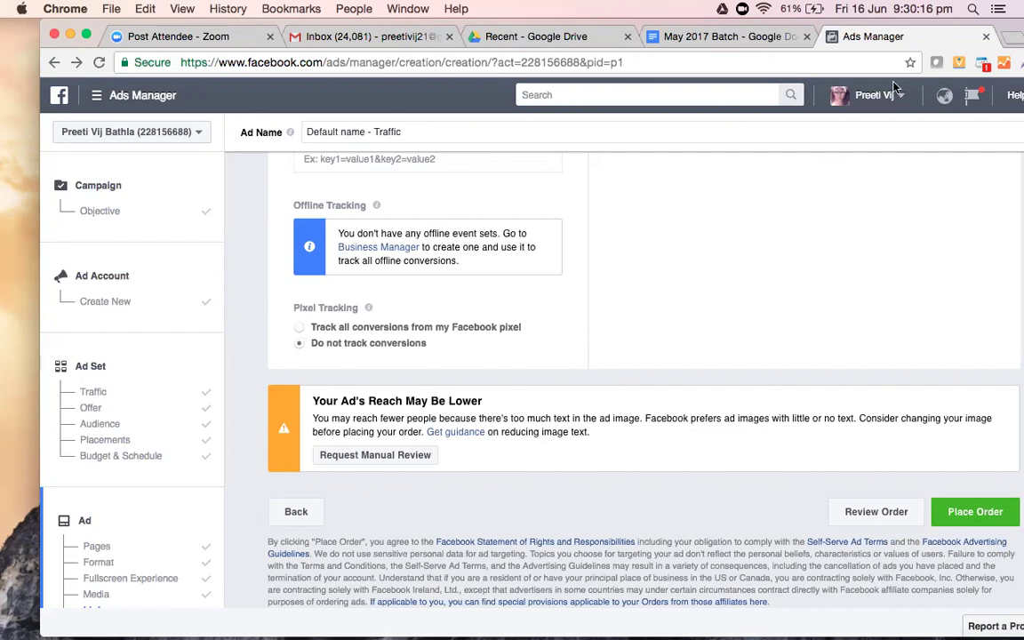
Open the LinkedIn feed at linkedin.com/feed/ in a new browser tab.
left_click(1011, 38)
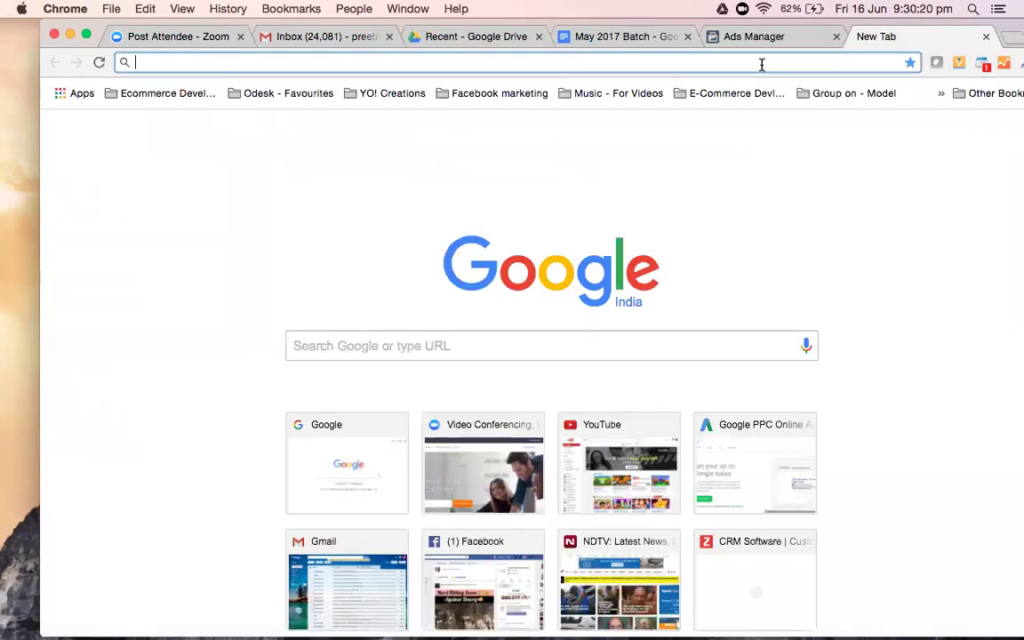
type("L")
key("BackSpace")
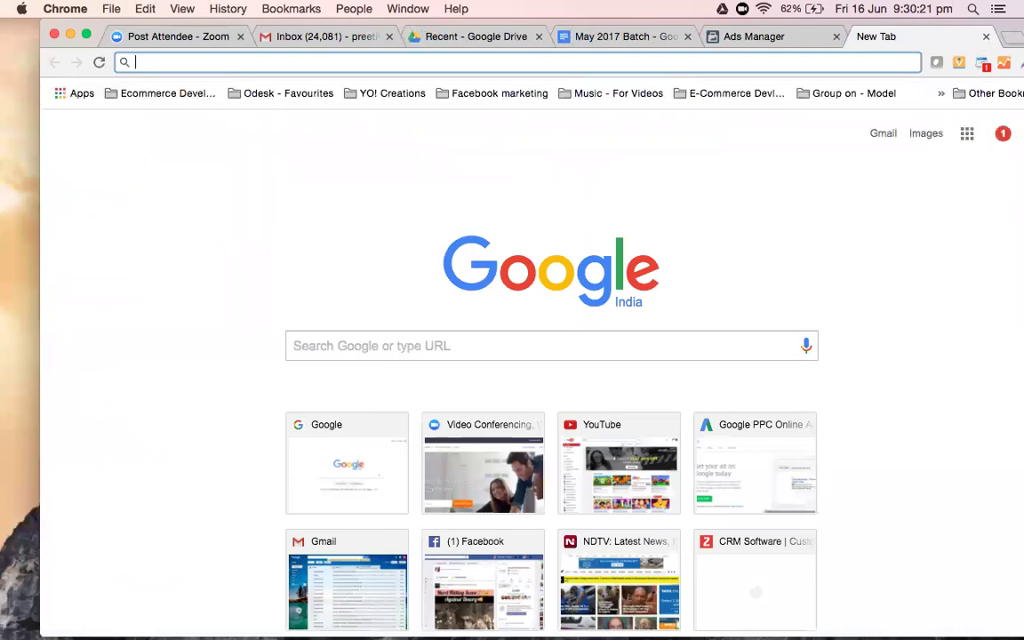
type("li")
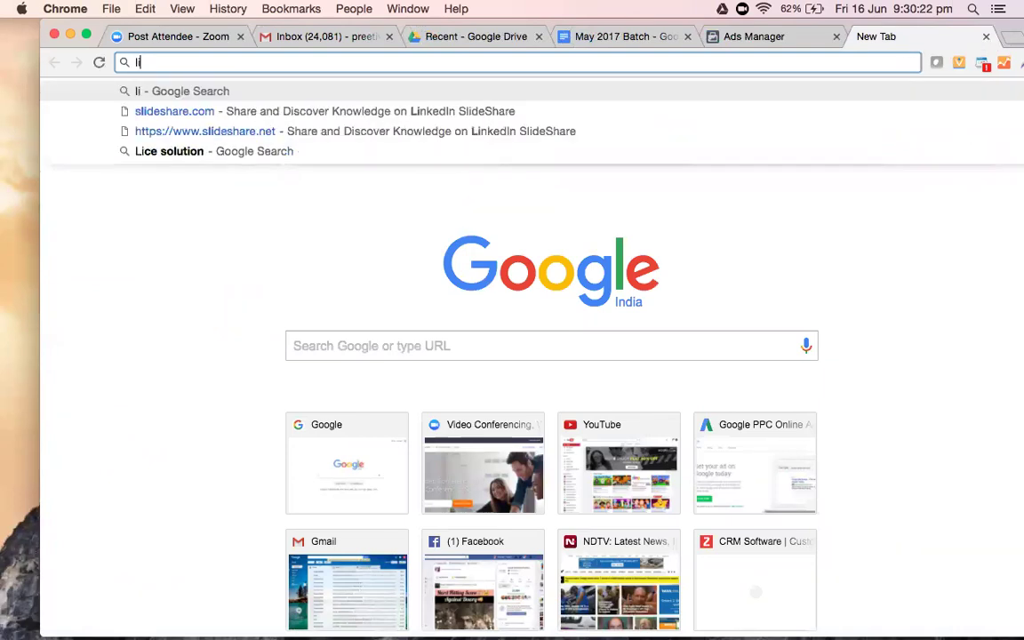
type("nkedin.com/feed/")
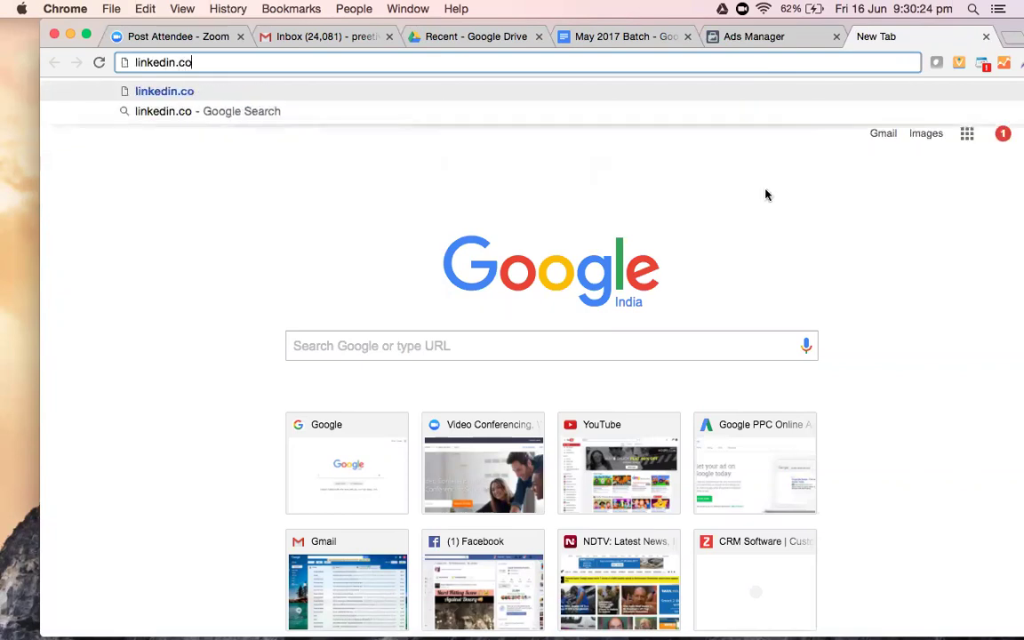
key("Return")
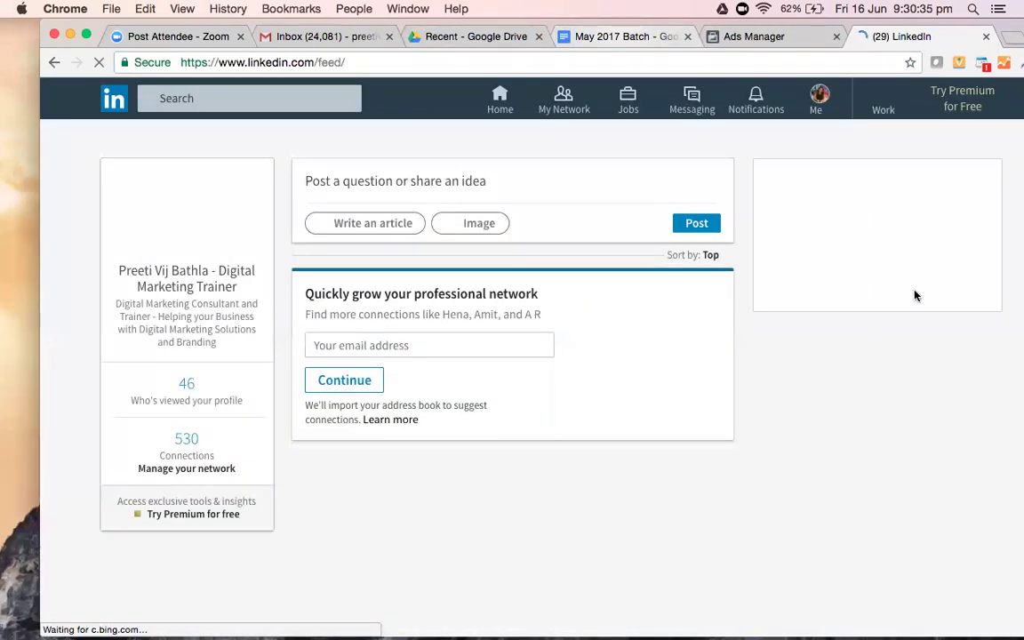
Switch to the May 2017 Batch document and delete the empty list items below "Audience".
key("super+4")
left_click(355, 372)
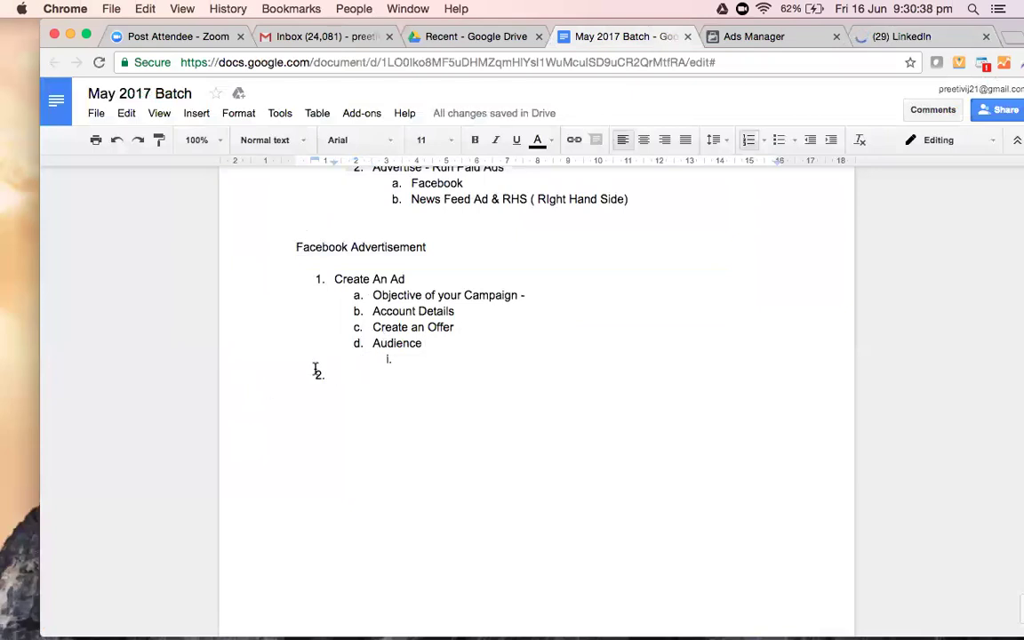
key("BackSpace")
key("BackSpace")
key("BackSpace")
key("BackSpace")
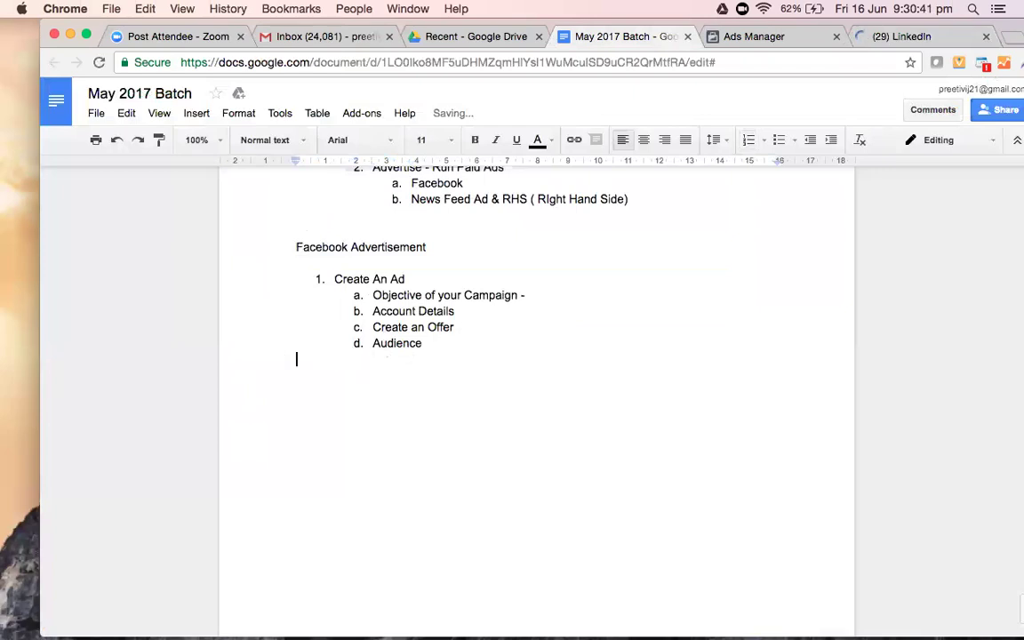
Add the line "Linked In Marketing:" a few blank lines below the Facebook Advertisement list.
key("Return")
key("Return")
key("Return")
type("Linked IN M")
key("BackSpace")
key("BackSpace")
key("BackSpace")
type("n Marketu")
key("BackSpace")
type("ing:")
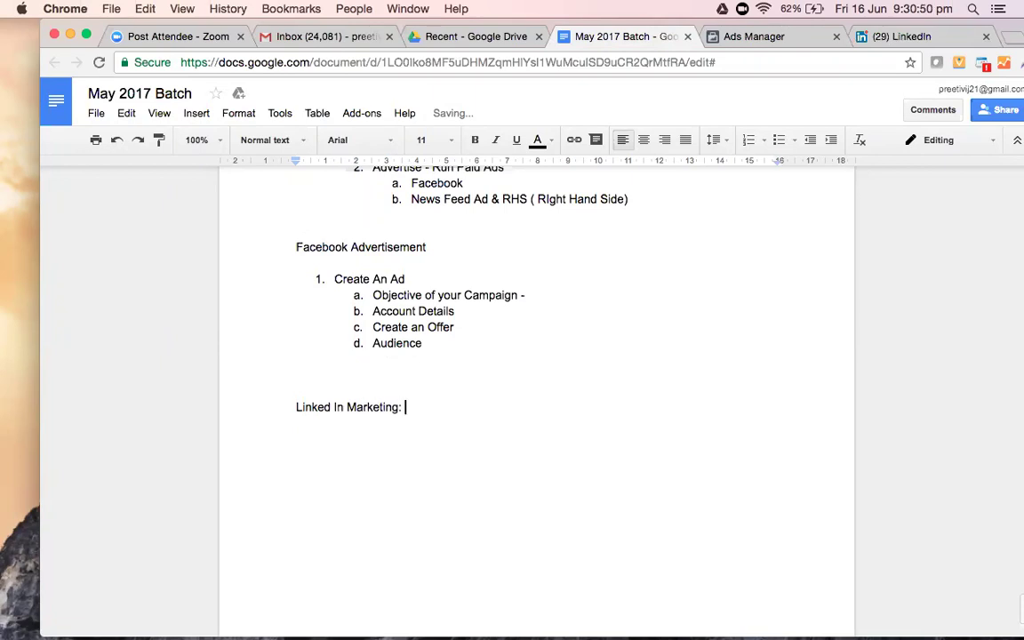
Append "B-B (Business to Business)" to the Linked In Marketing line.
type(" B")
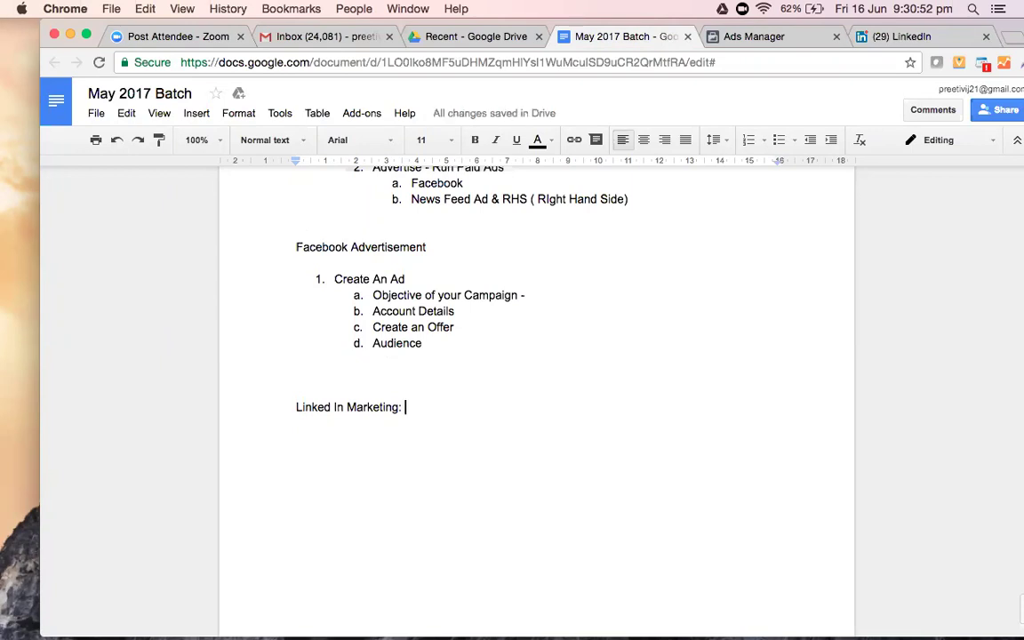
type("_B")
key("BackSpace")
key("BackSpace")
type("-B (B")
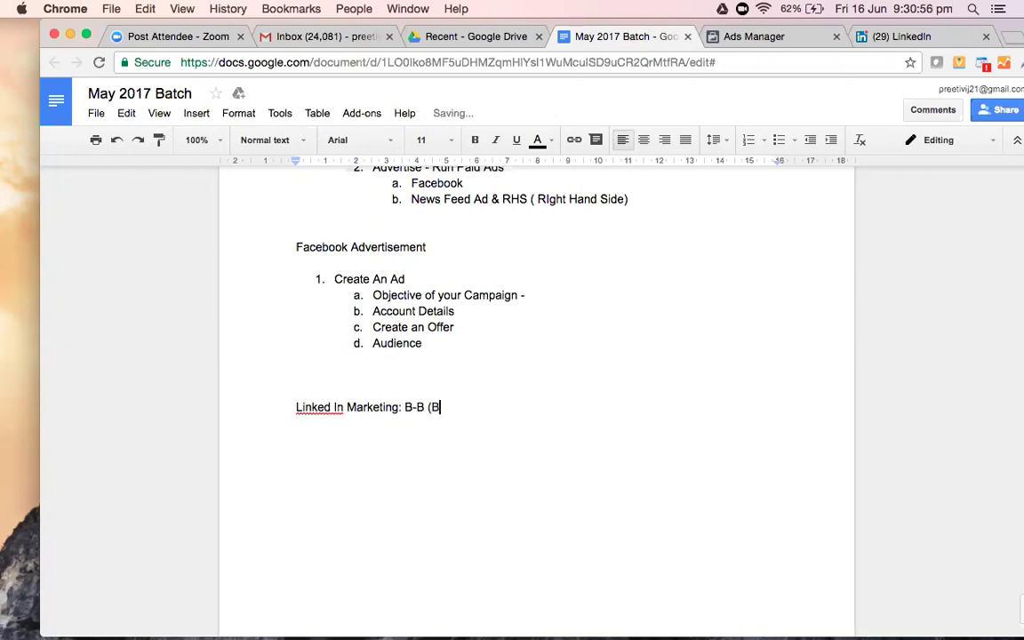
type("usiness to B")
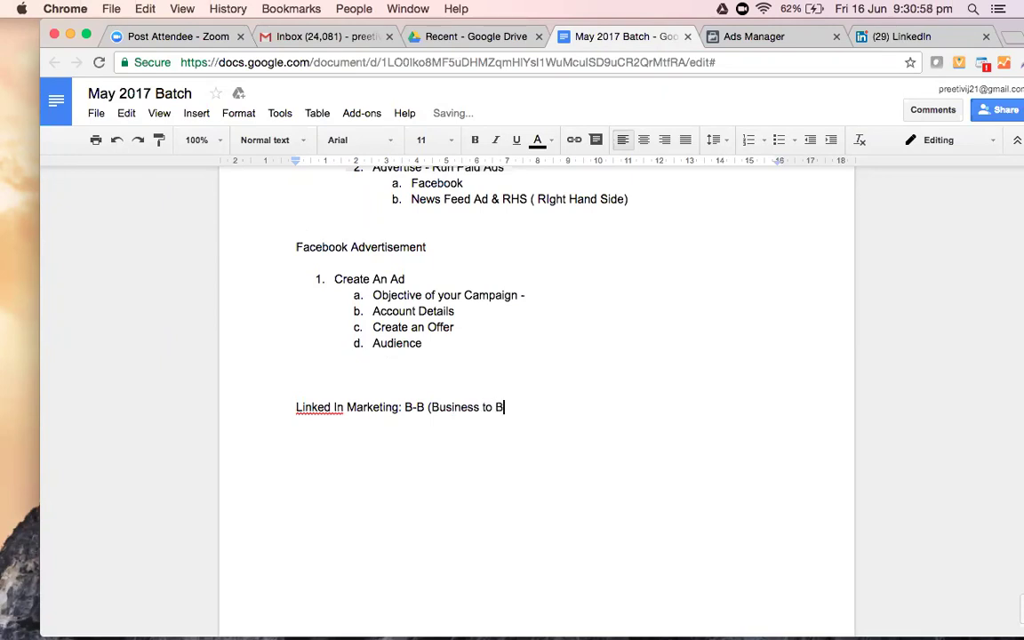
type("usiness)")
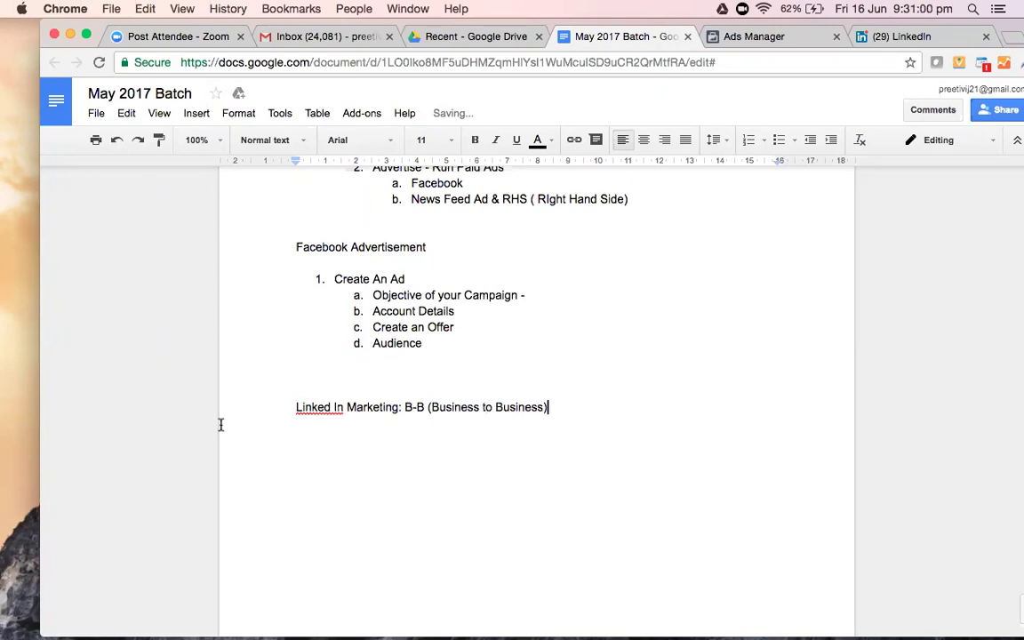
Hyphenate "Linked In" as "Linked-In" in the marketing line and start a new paragraph after a blank line below it.
left_click(335, 408)
key("BackSpace")
type("-")
left_click(583, 409)
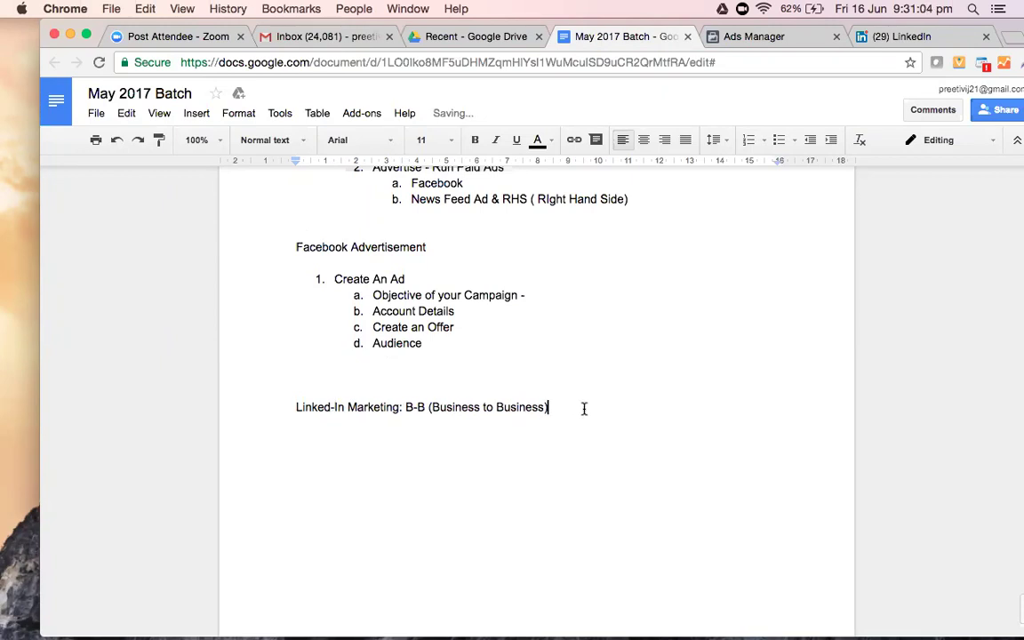
key("Return")
key("Return")
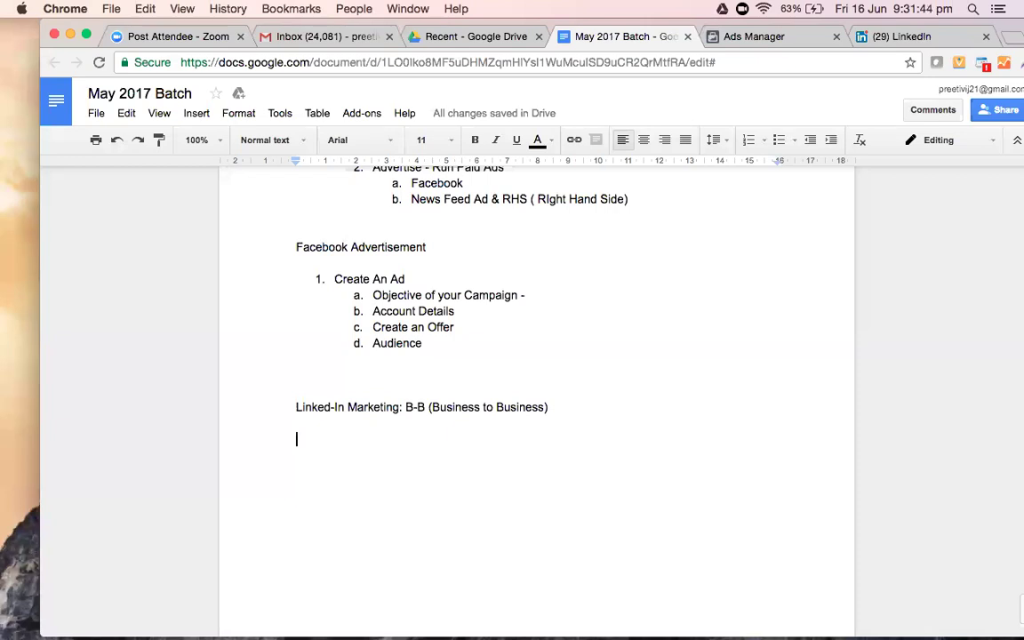
Review the Social Media Marketing notes above the Linked-In Marketing line.
scroll(533, 391, "up", 1)
scroll(533, 391, "up", 5)
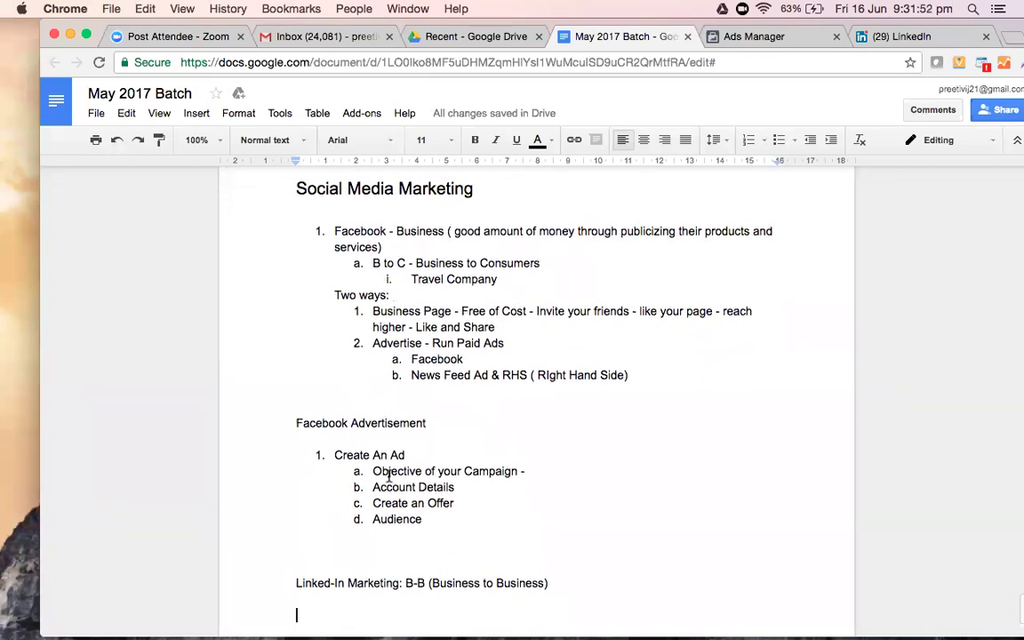
scroll(388, 477, "down", 6)
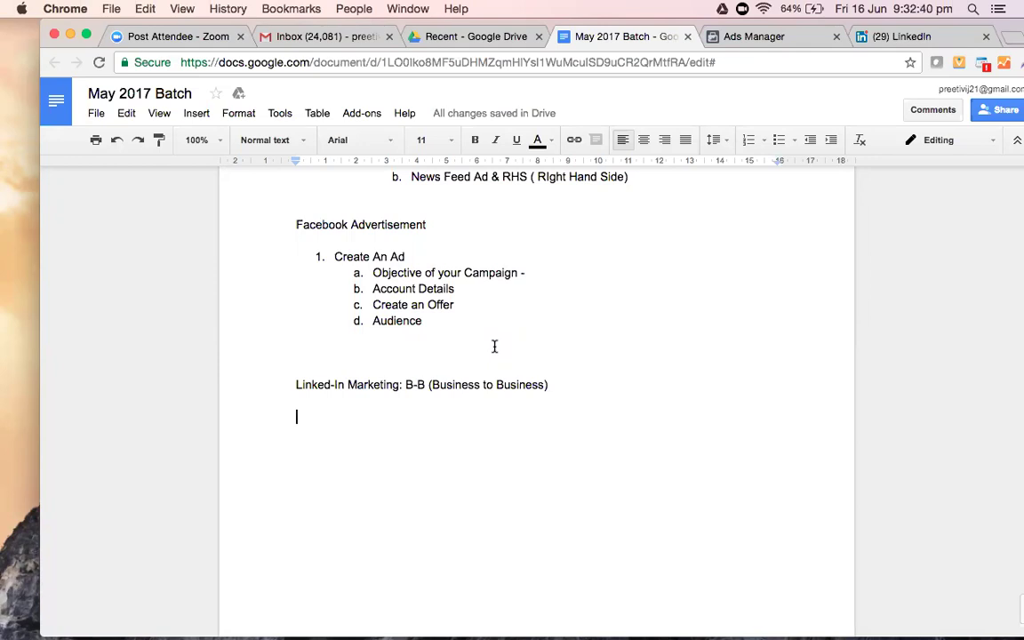
Add the lines "Company Page - free of cost" and "Paid Advertisement" below the Linked-In Marketing line.
type("Company Pag")
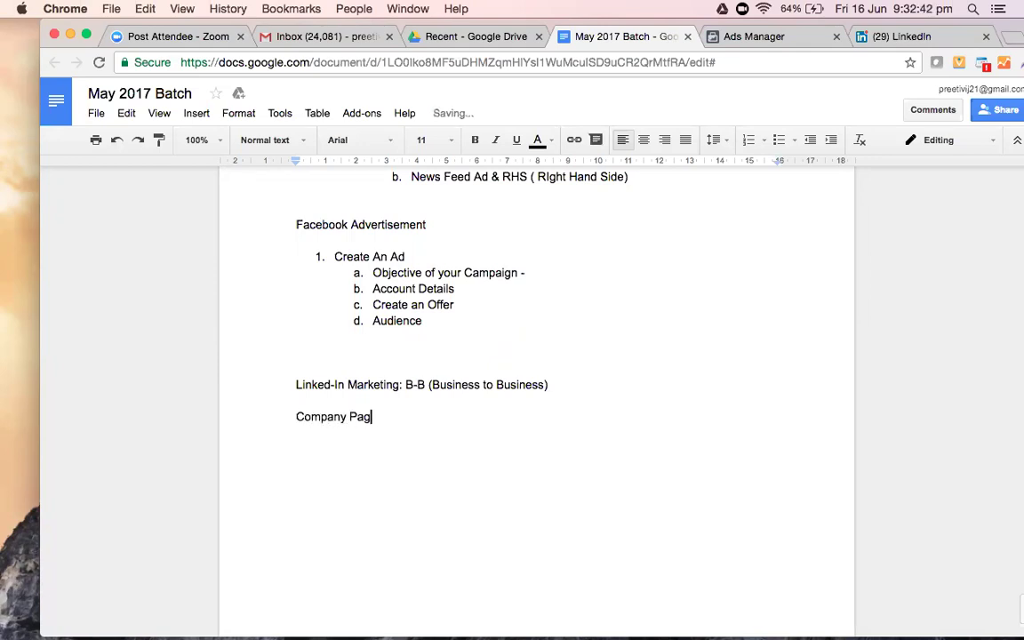
type("e - free of cost")
key("Return")
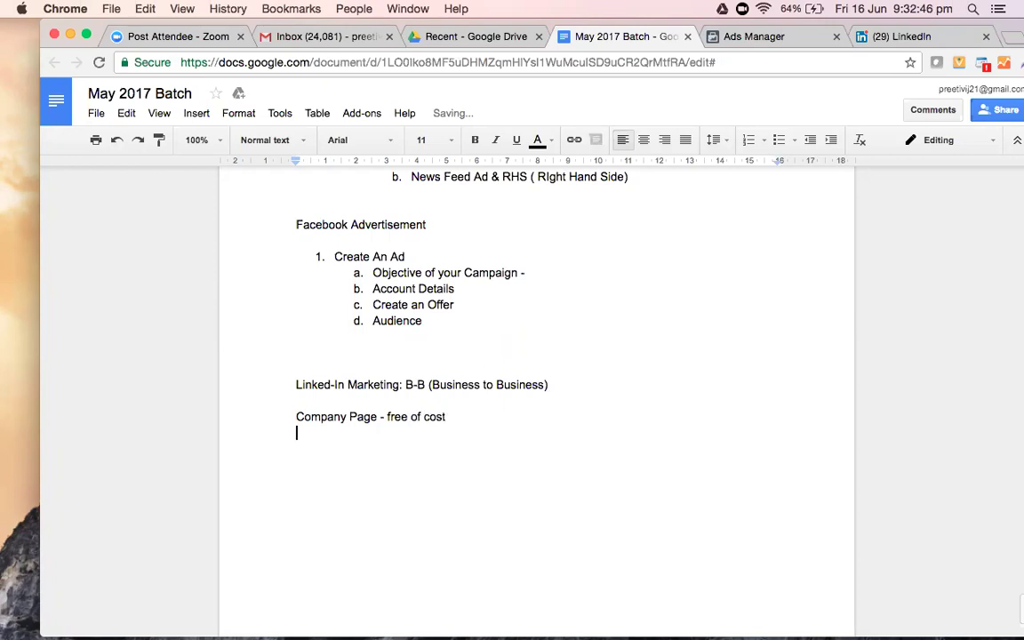
type("Paid Adver")
type("tisement")
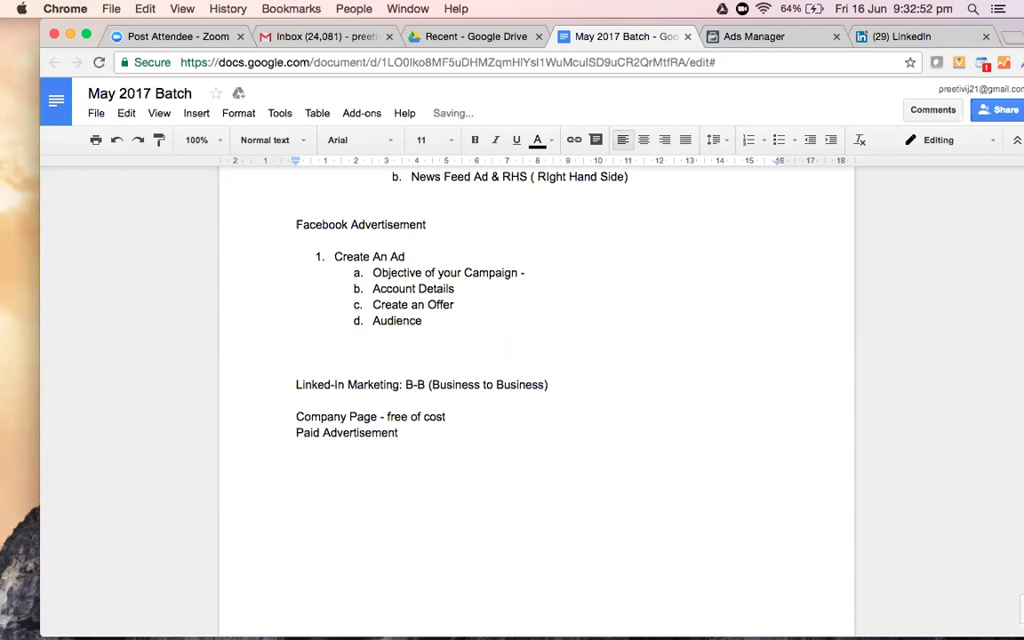
Switch to LinkedIn and open its Advertise page to look over the advertising overview.
left_click(888, 36)
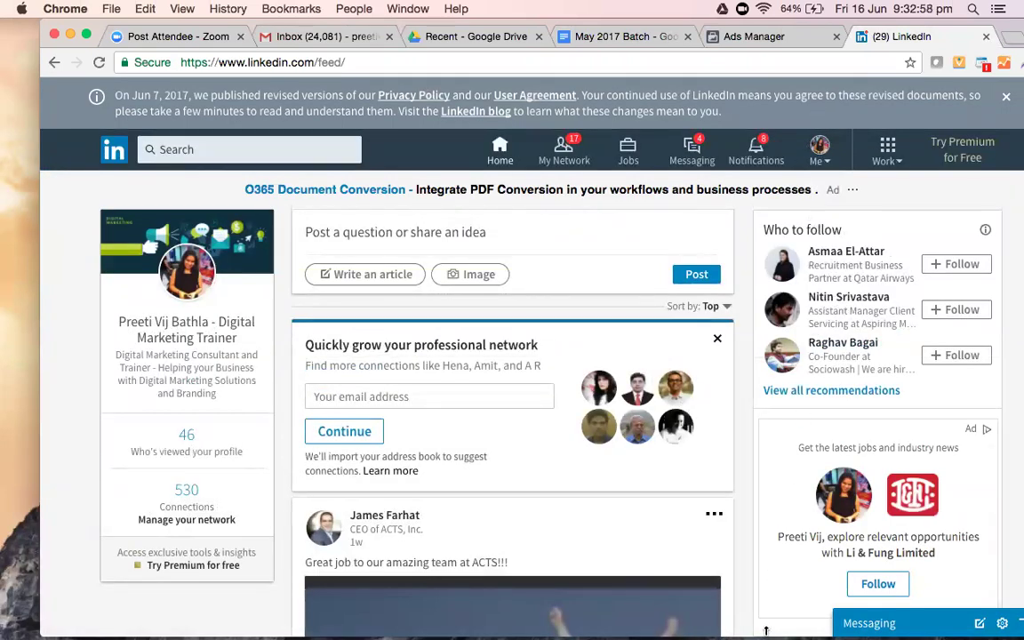
scroll(694, 307, "down", 3)
scroll(693, 309, "up", 3)
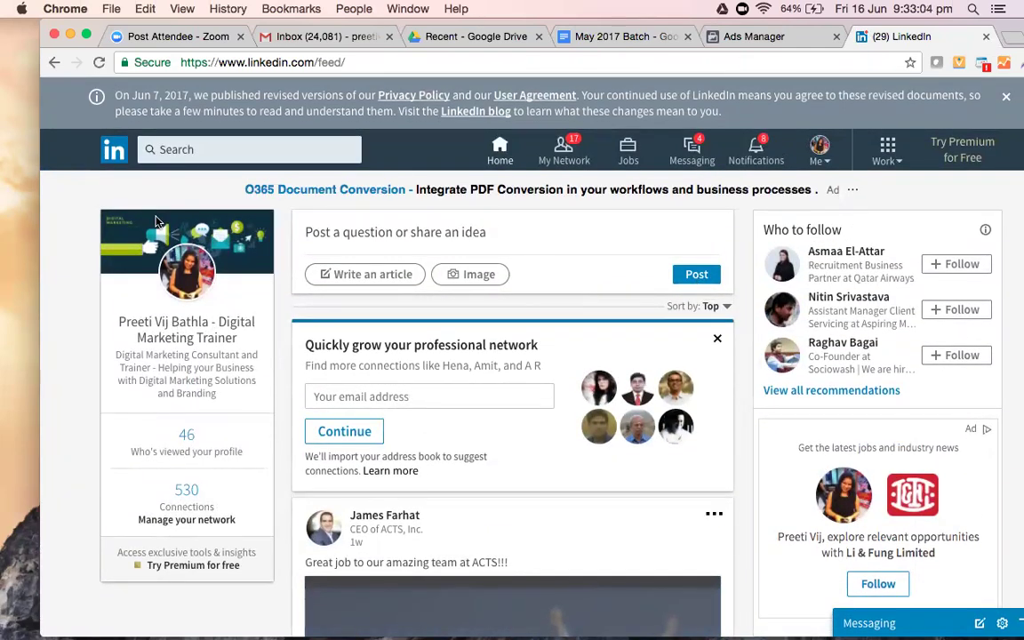
left_click(887, 153)
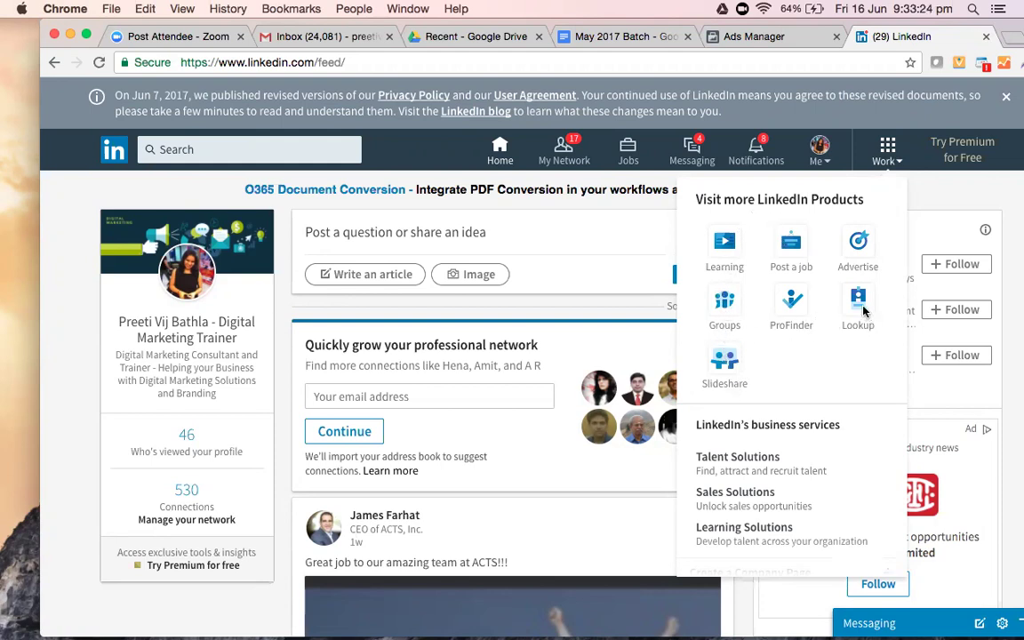
left_click(859, 245)
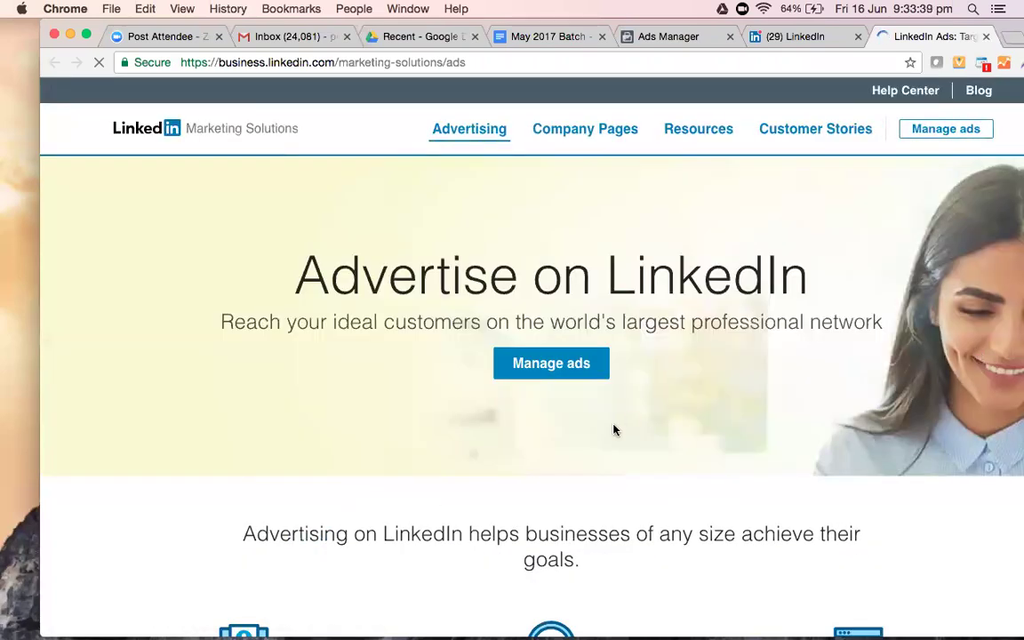
scroll(603, 430, "down", 7)
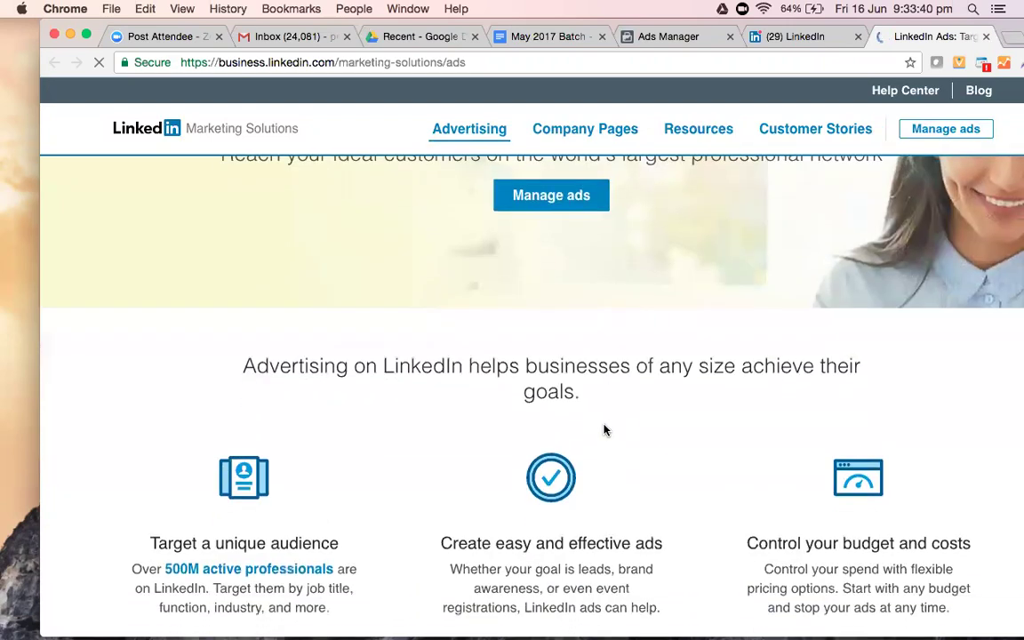
scroll(604, 430, "down", 2)
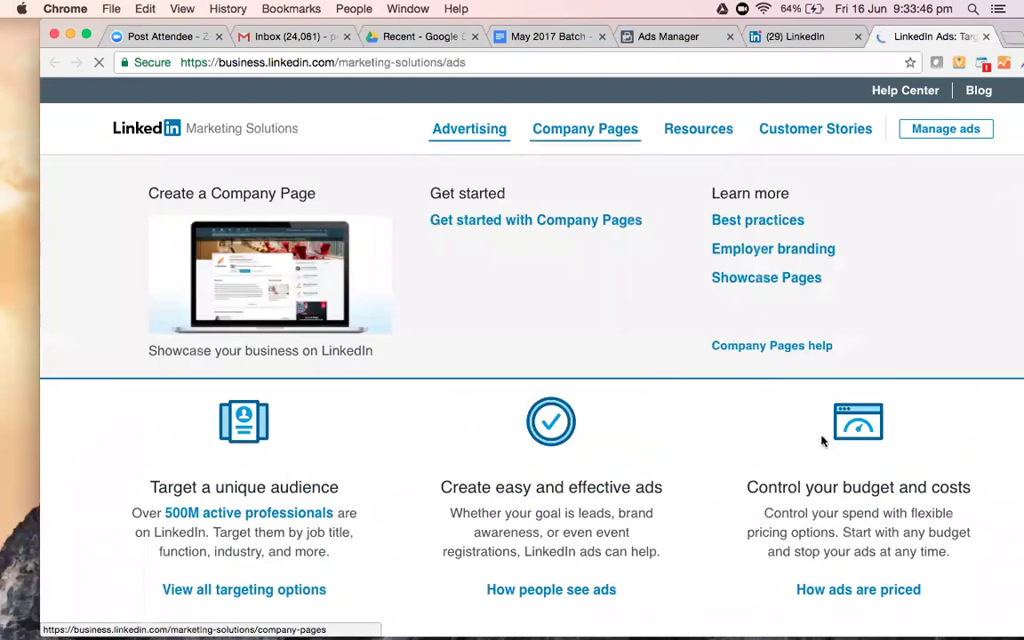
Go to the Company Pages section of LinkedIn Marketing Solutions and start creating a Company Page.
left_click(542, 135)
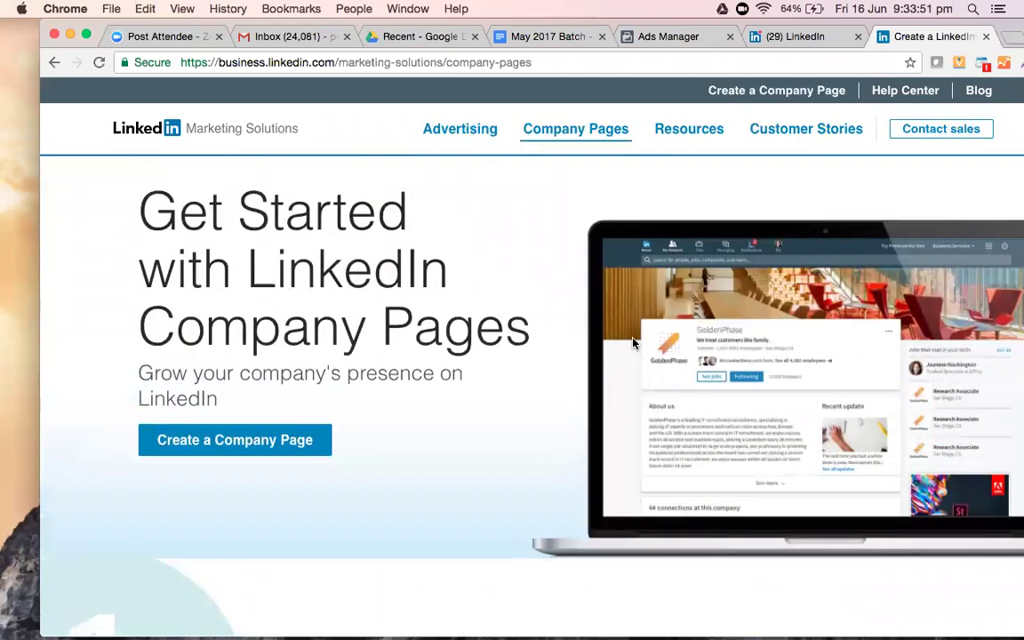
scroll(633, 343, "down", 2)
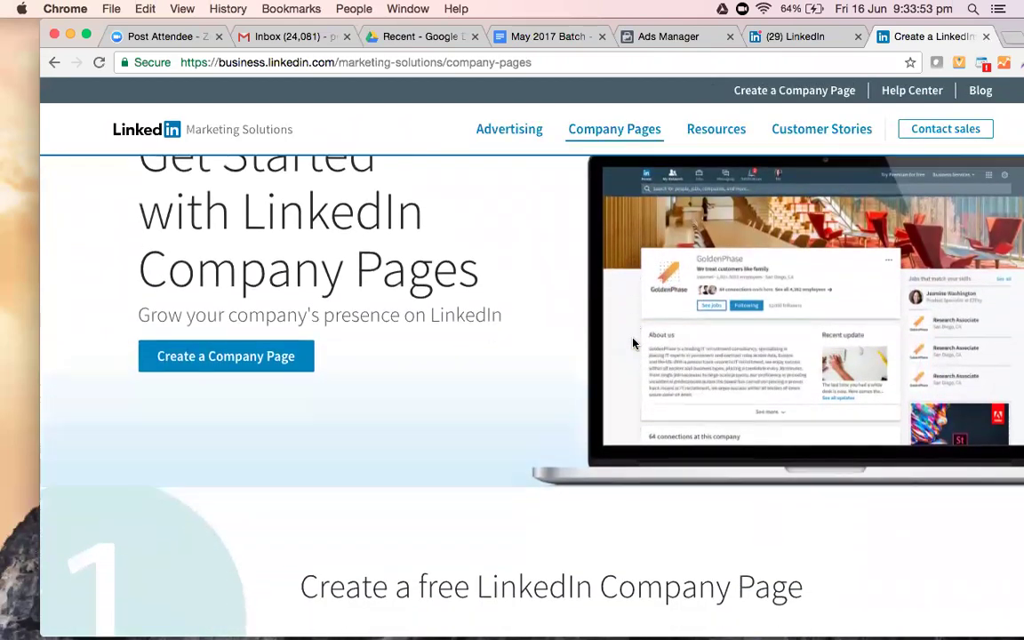
scroll(628, 160, "up", 1)
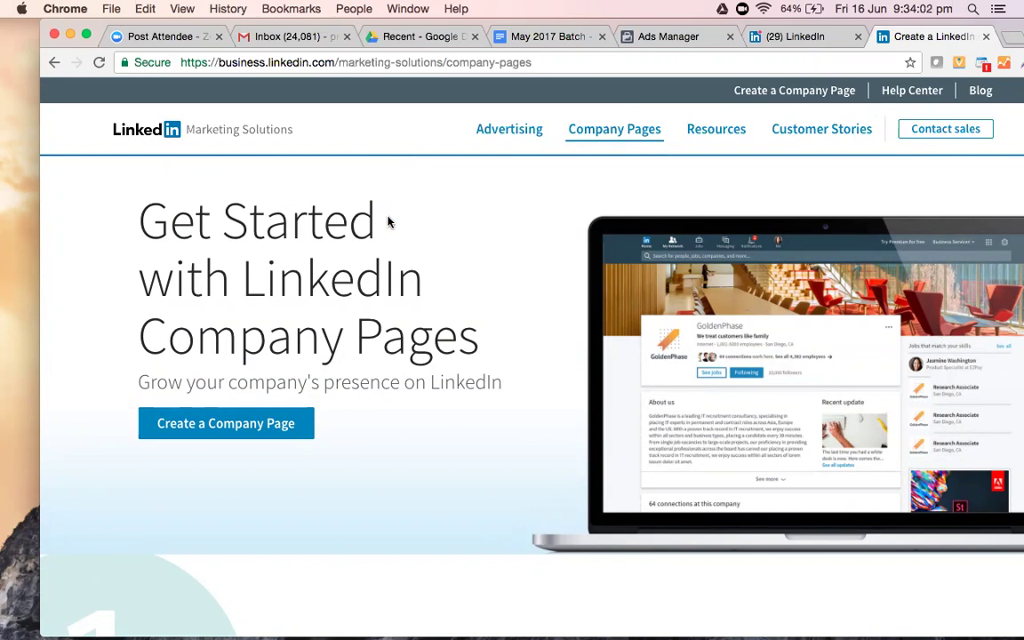
left_click(224, 434)
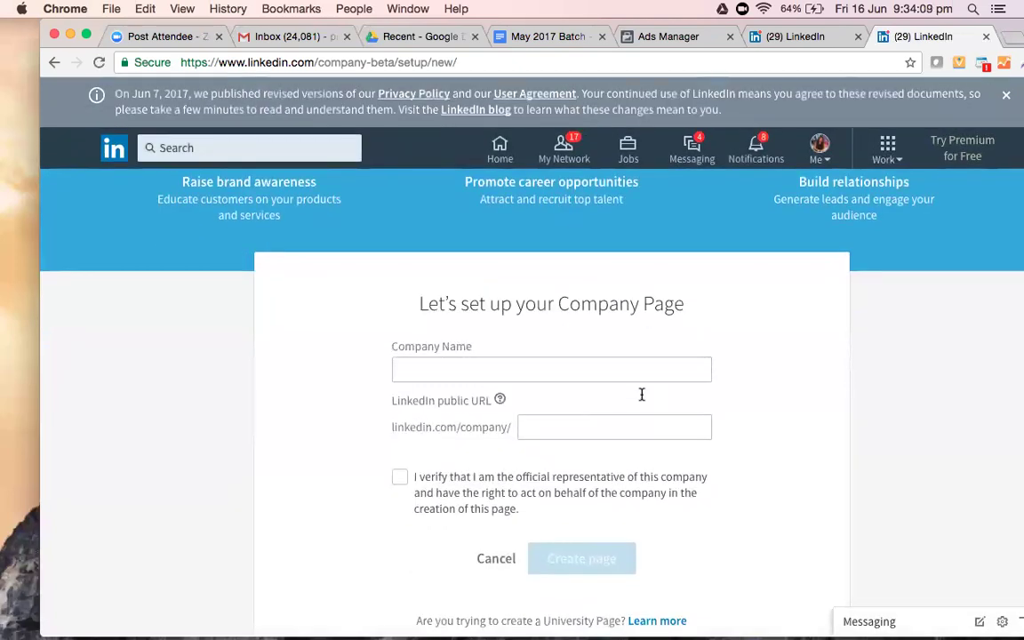
Create a Company Page named "ABD Pvt Ltd", verifying that you are the company's official representative.
type("Ab")
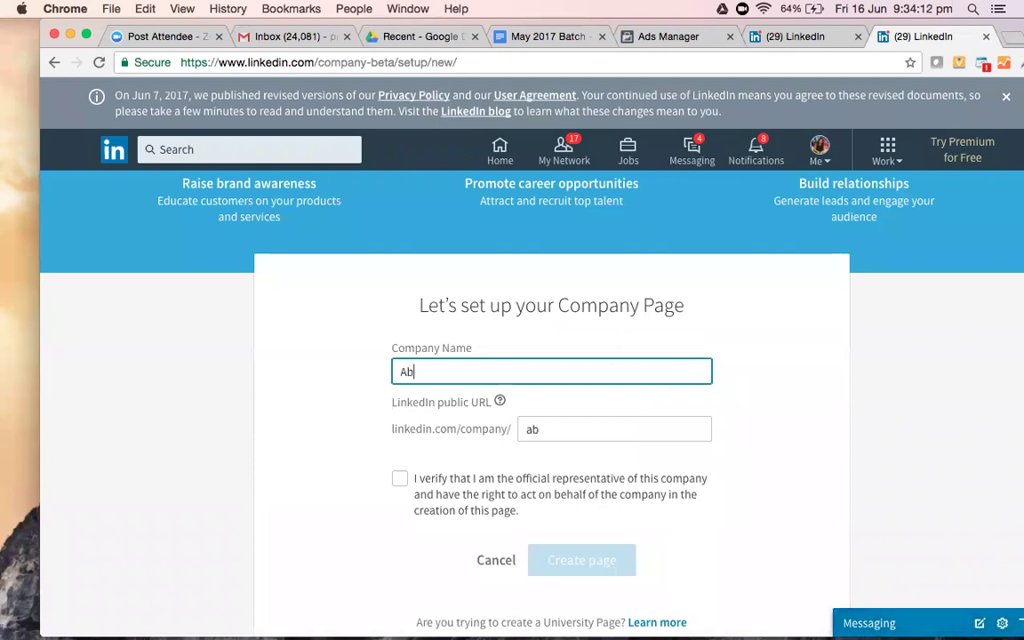
key("BackSpace")
type("BD P")
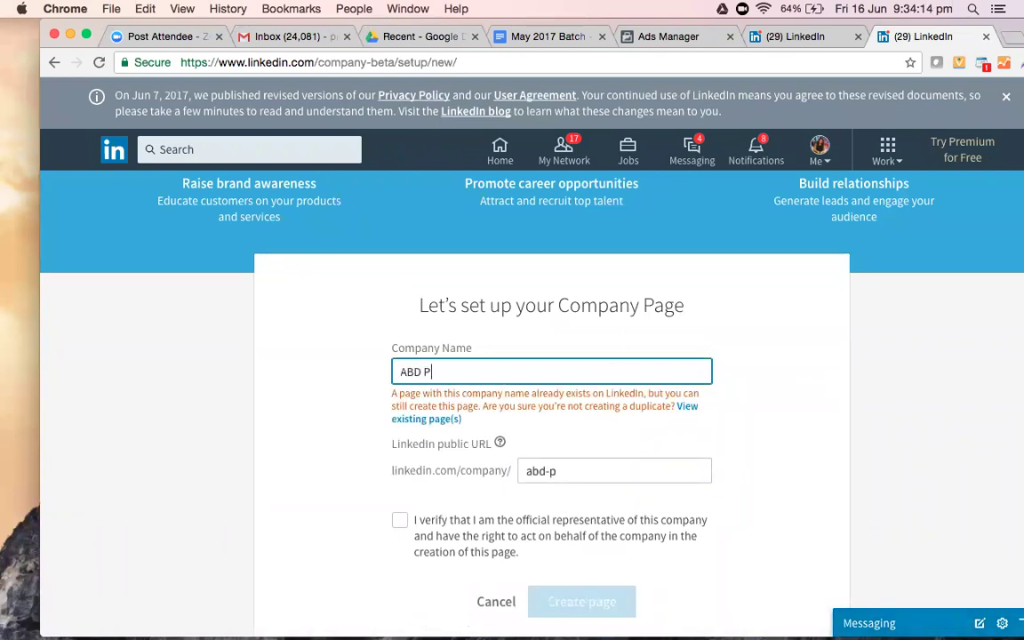
type("vt Ltd")
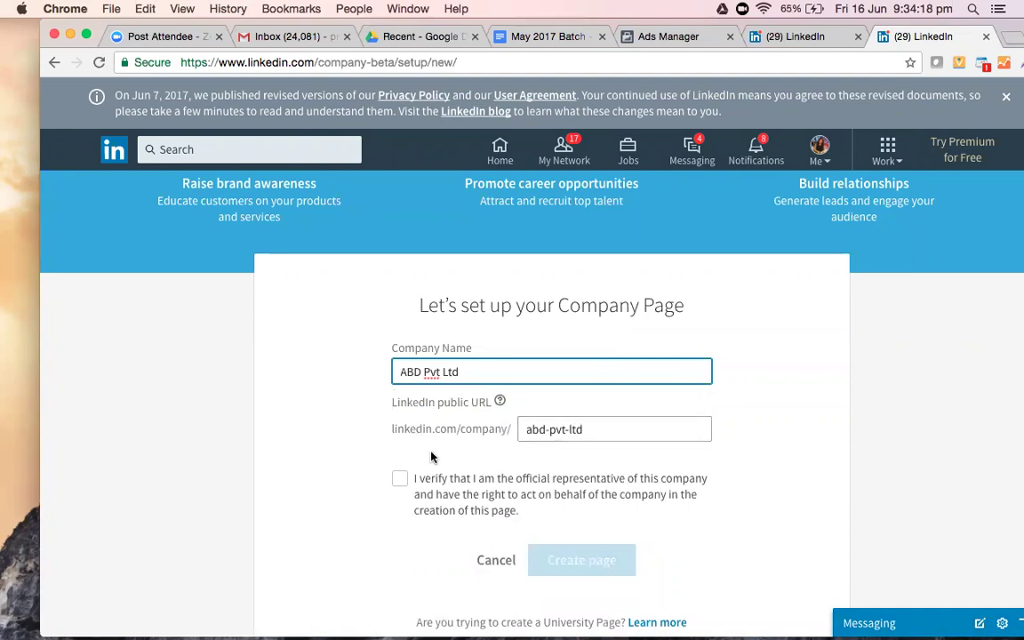
left_click(599, 426)
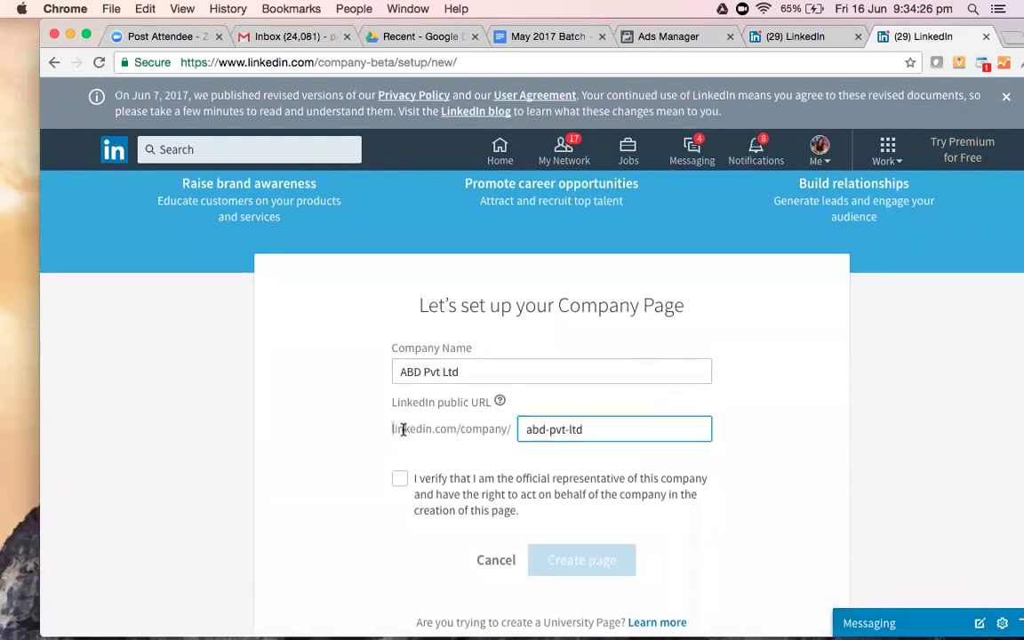
left_click_drag(402, 429, 599, 427)
left_click(607, 428)
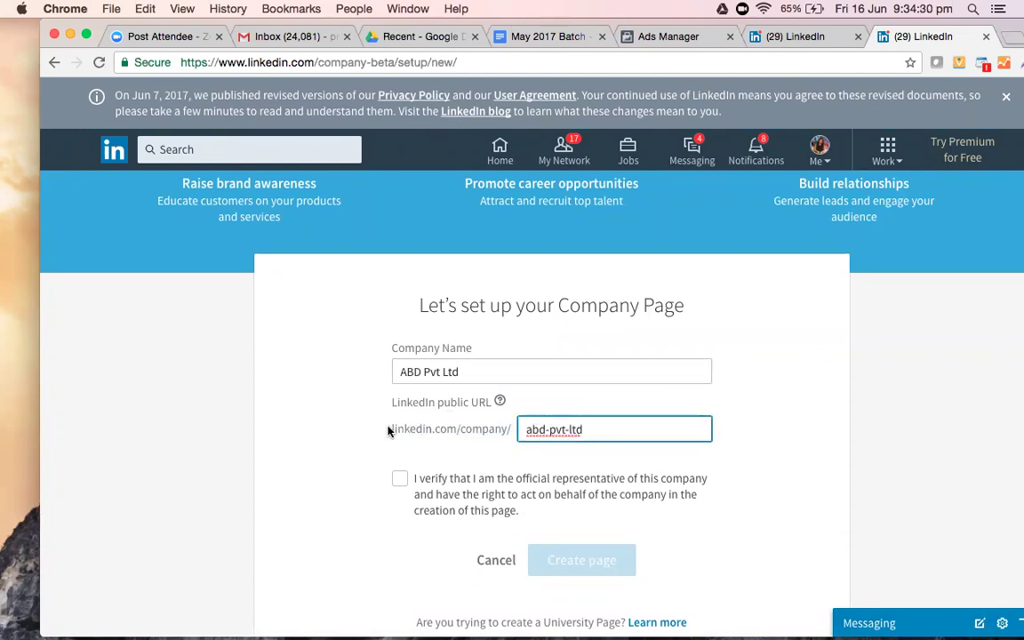
left_click(510, 442)
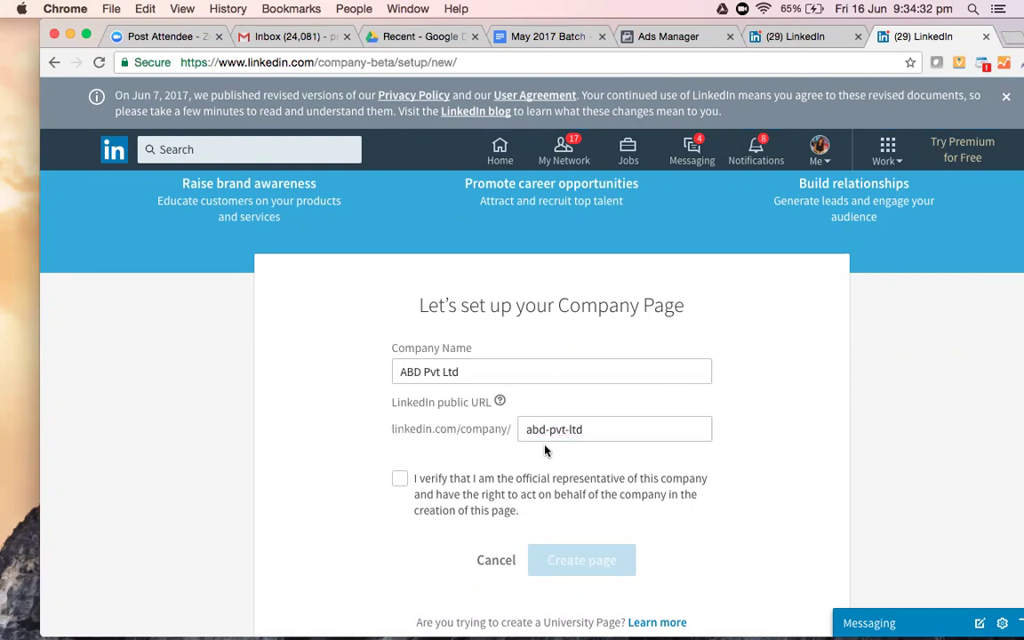
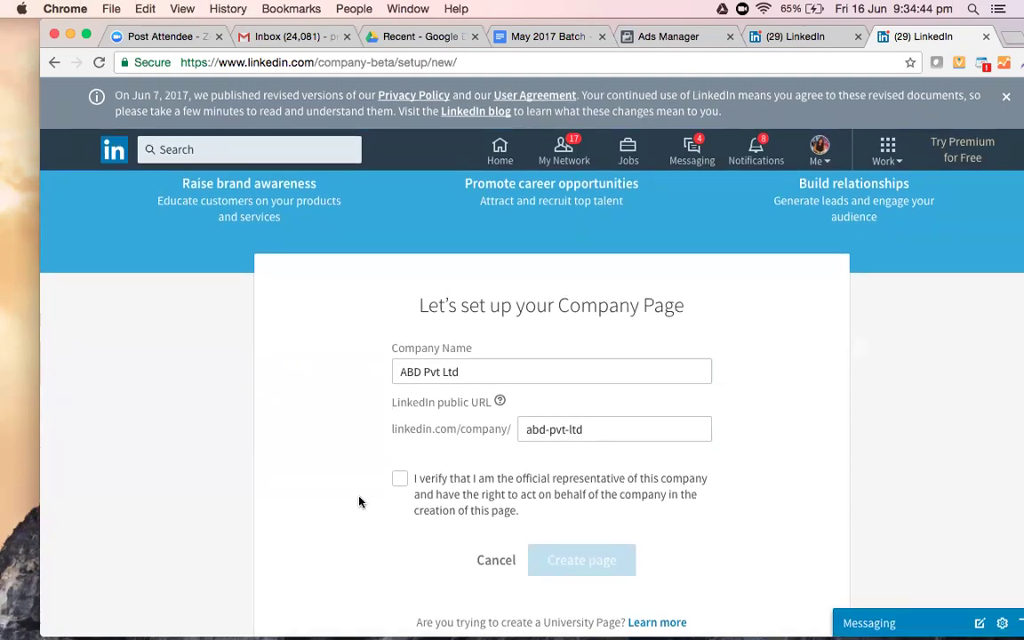
left_click(397, 481)
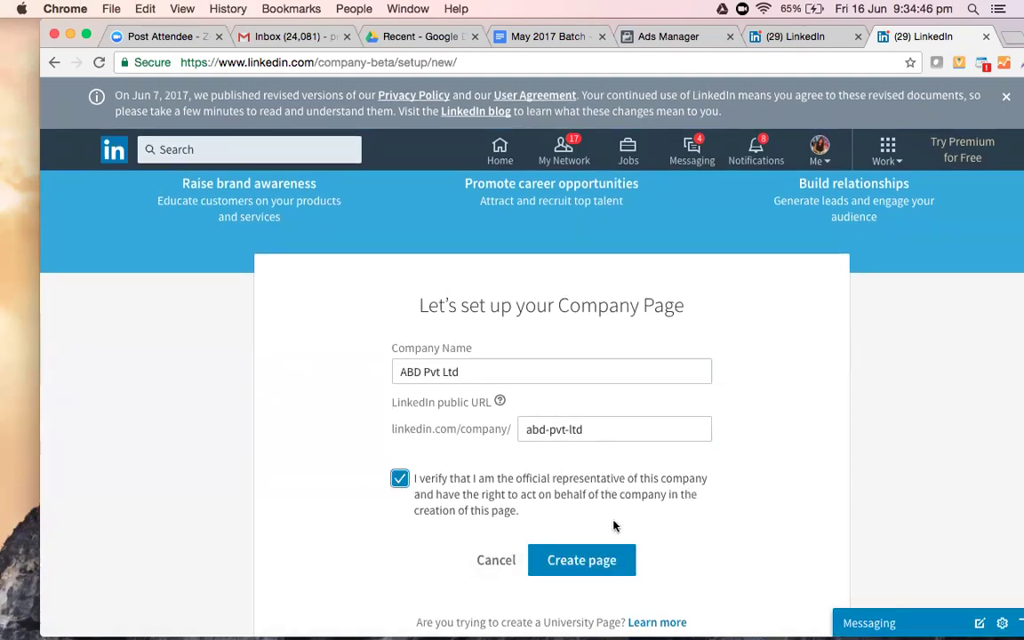
left_click(575, 562)
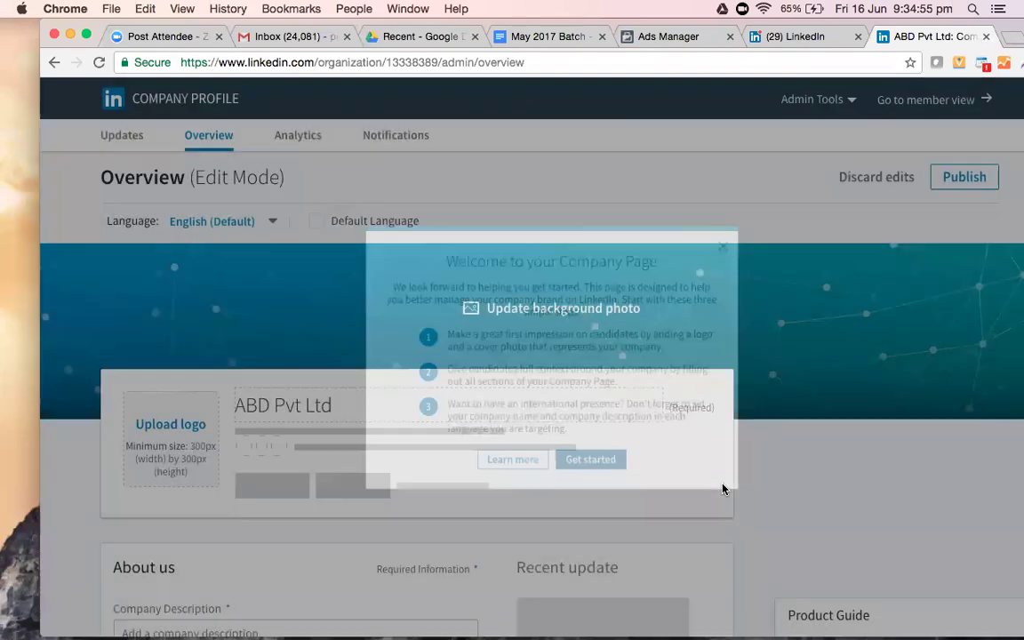
Enter the company description "We are into providing Digital Marketing Services to small and mid sized companies all across the globe.".
scroll(722, 488, "down", 2)
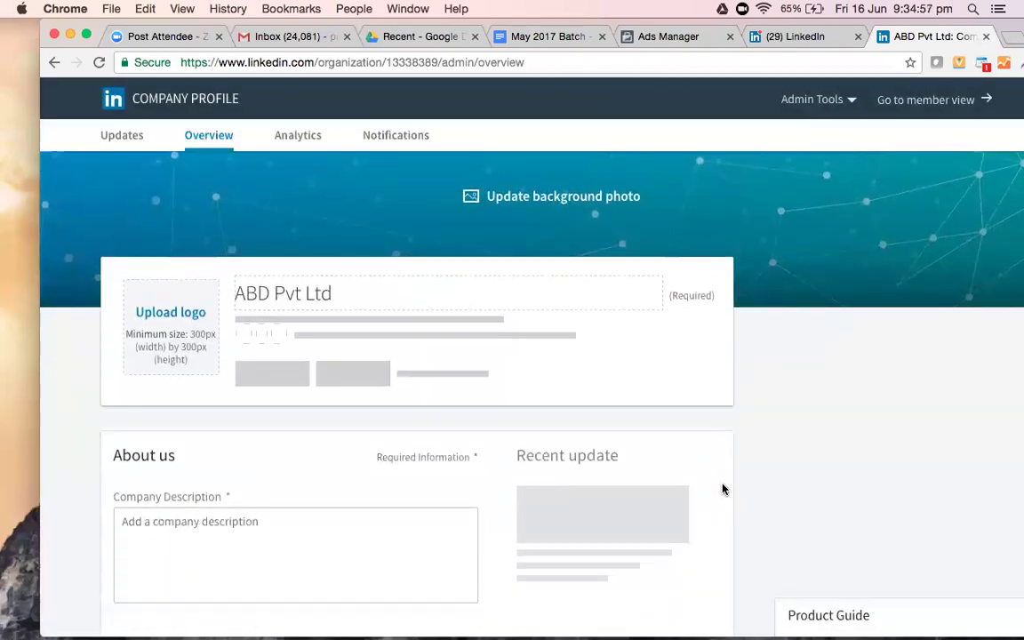
scroll(722, 488, "down", 2)
scroll(723, 488, "up", 1)
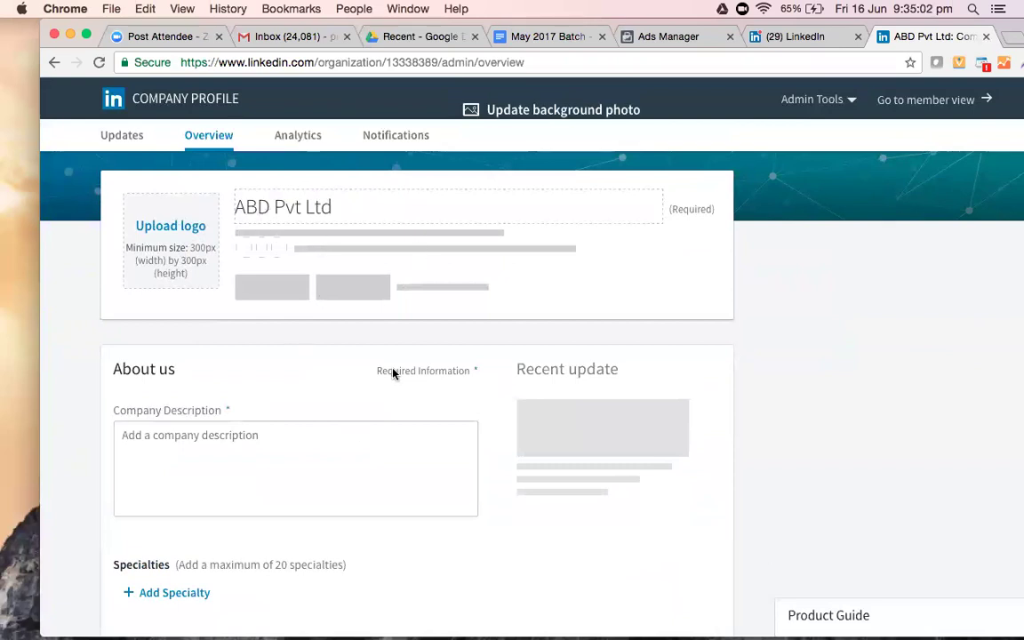
scroll(393, 371, "down", 2)
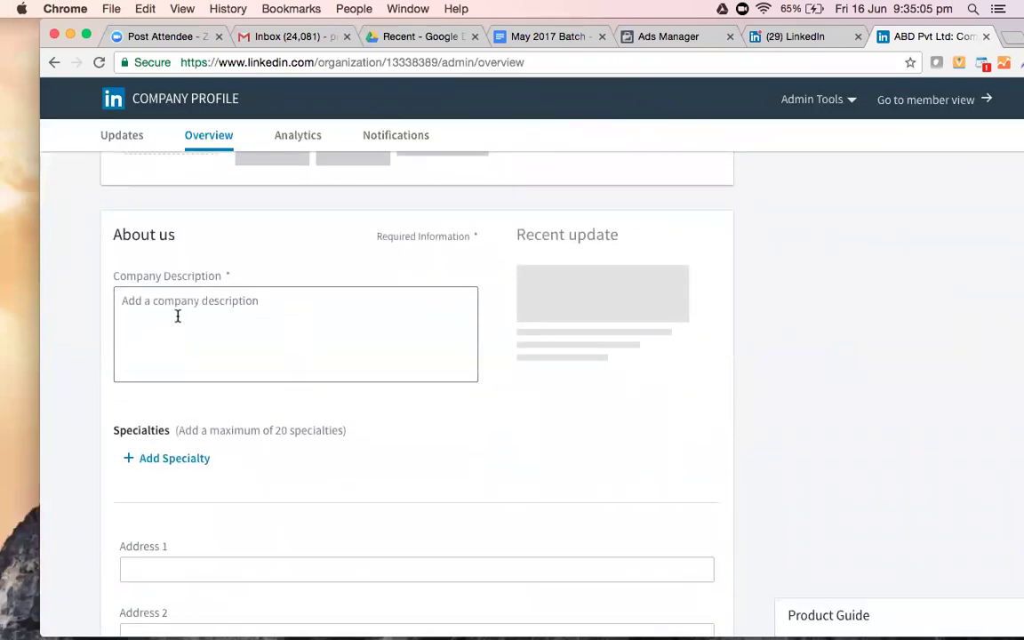
left_click(178, 315)
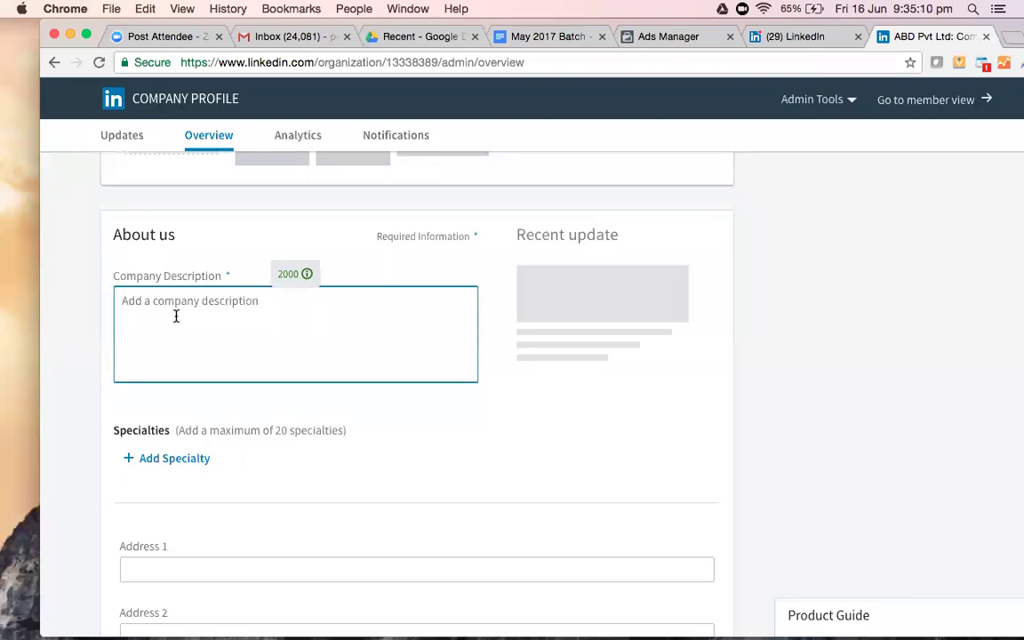
type("We are into provide")
key("BackSpace")
type("ing ")
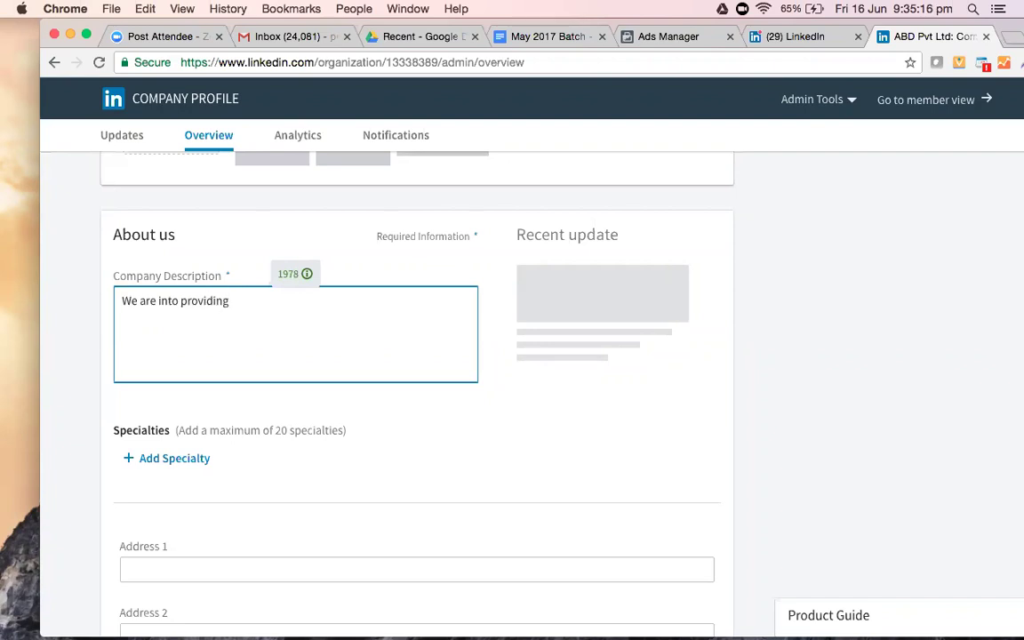
type("Digital Marketing Services")
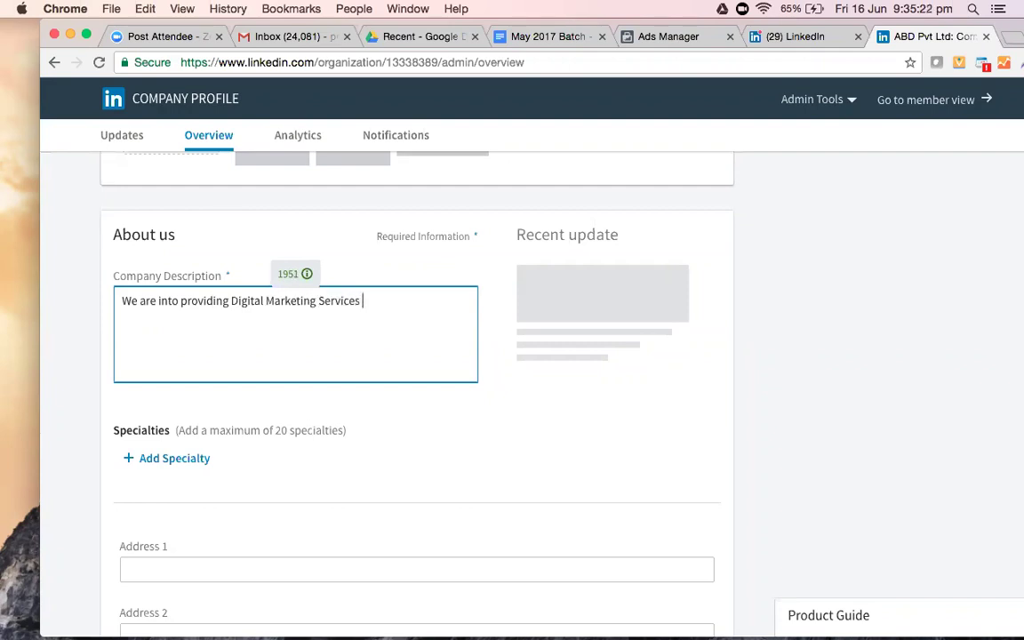
type(" to small and Mi")
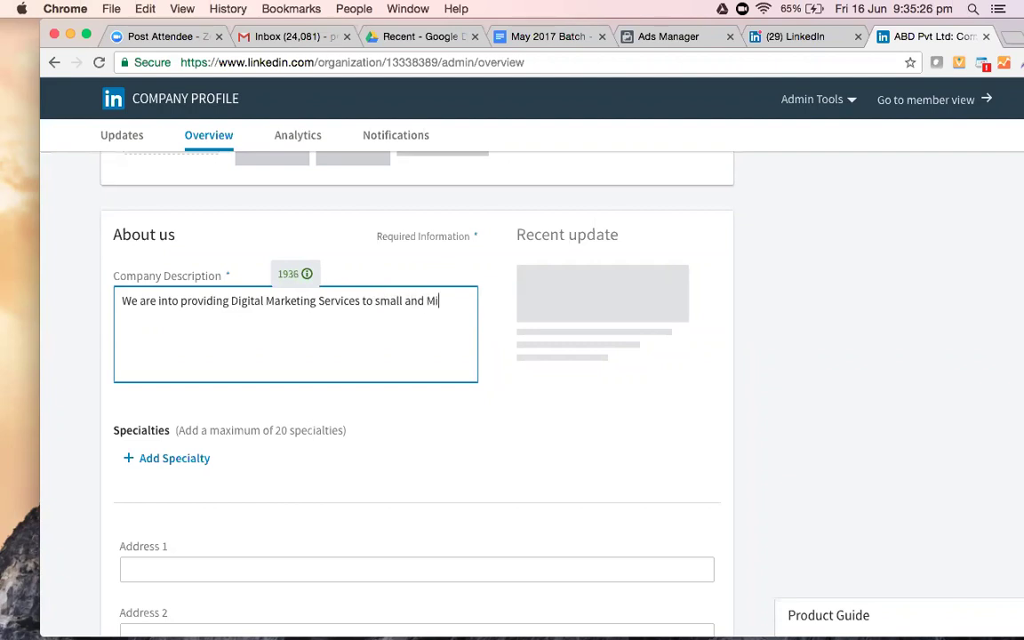
type("mid sized compa")
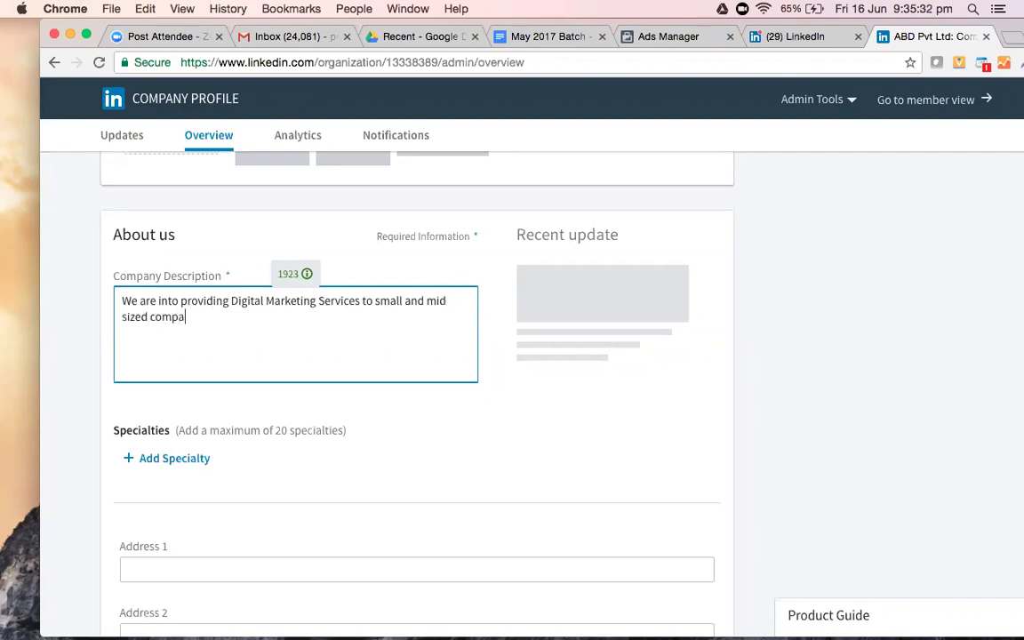
type("nies all over")
key("BackSpace")
key("BackSpace")
key("BackSpace")
type("across the wor")
key("BackSpace")
key("BackSpace")
key("BackSpace")
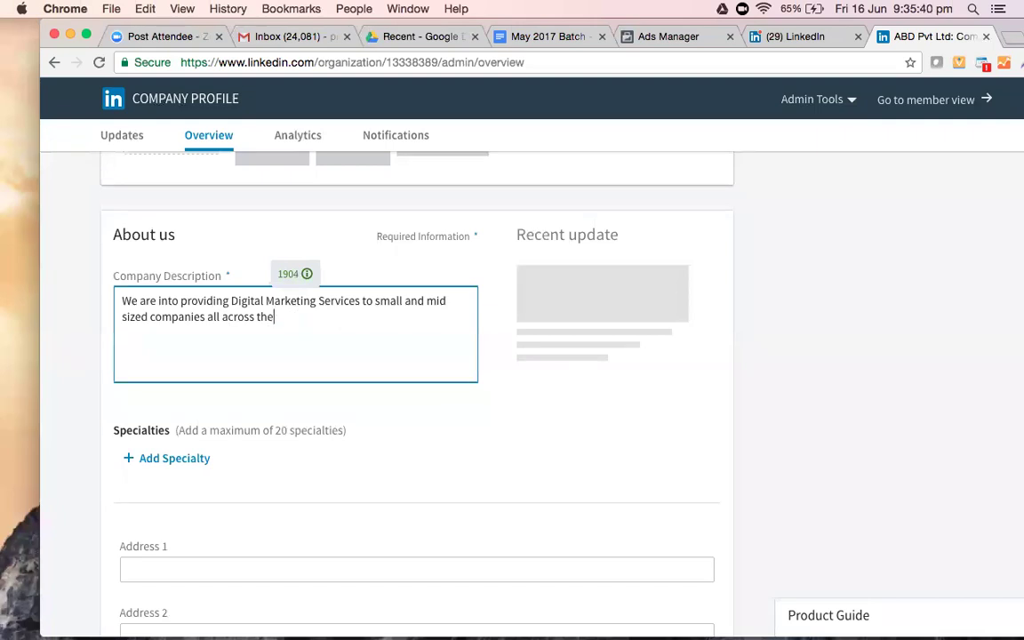
type("globe.")
left_click(425, 446)
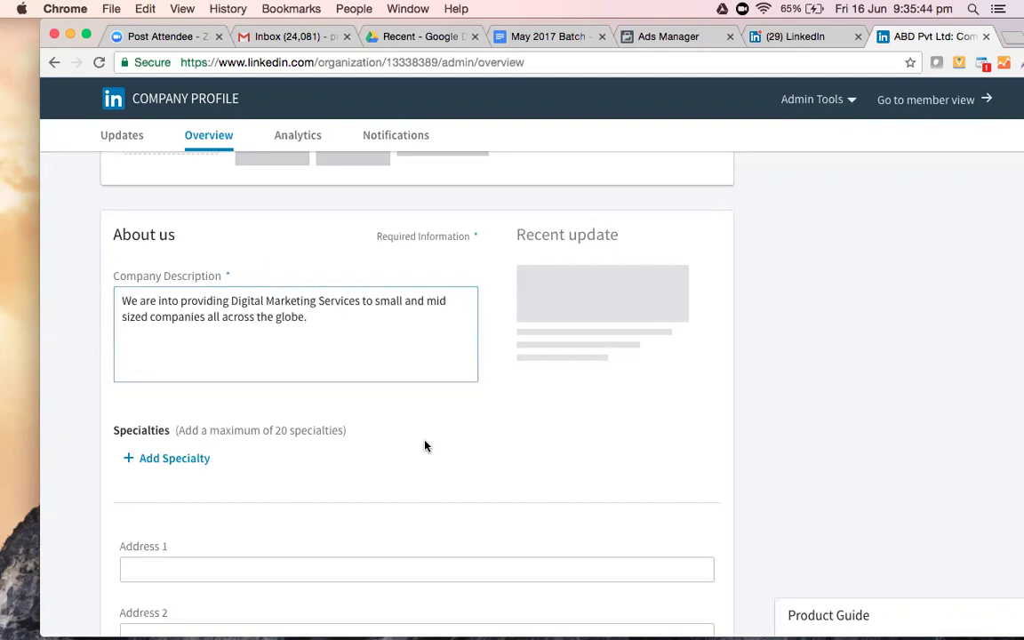
Add "PPC Ad Campaign" as the first specialty in the company's About us section.
scroll(425, 446, "up", 3)
scroll(424, 445, "down", 3)
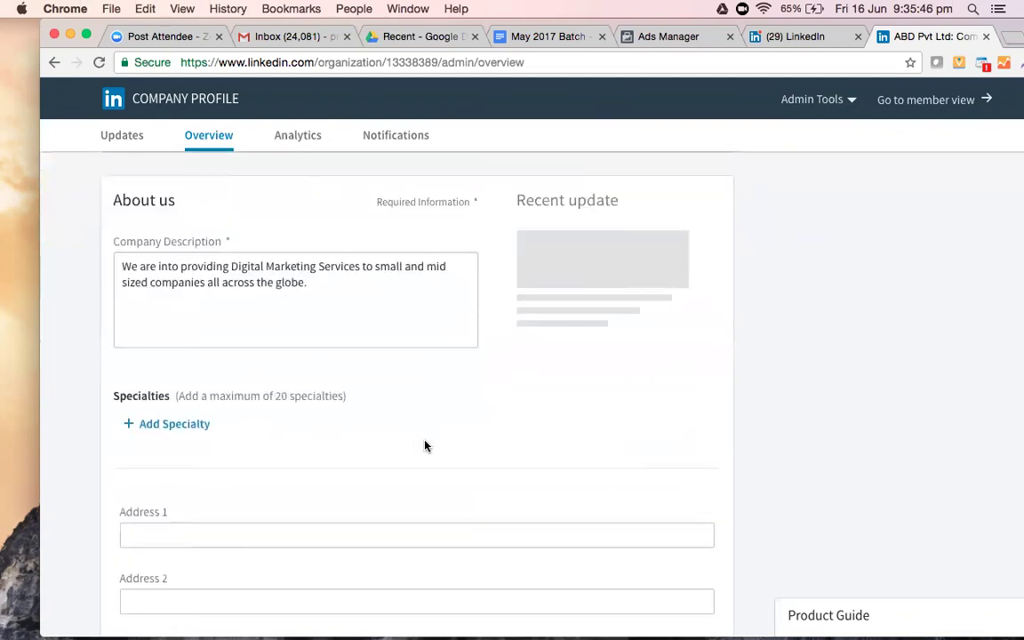
scroll(425, 445, "down", 2)
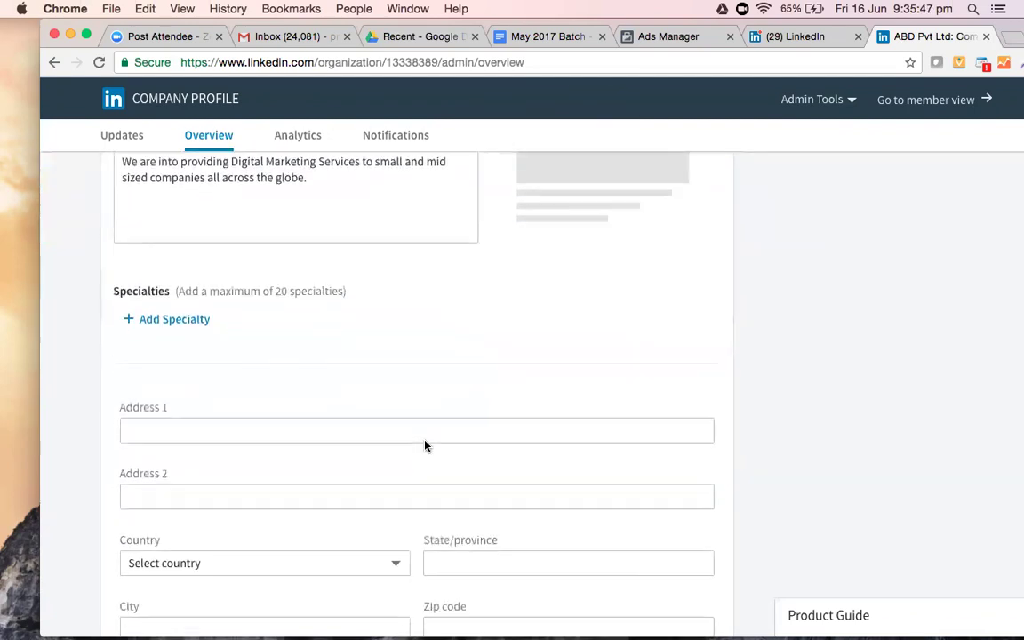
left_click(187, 315)
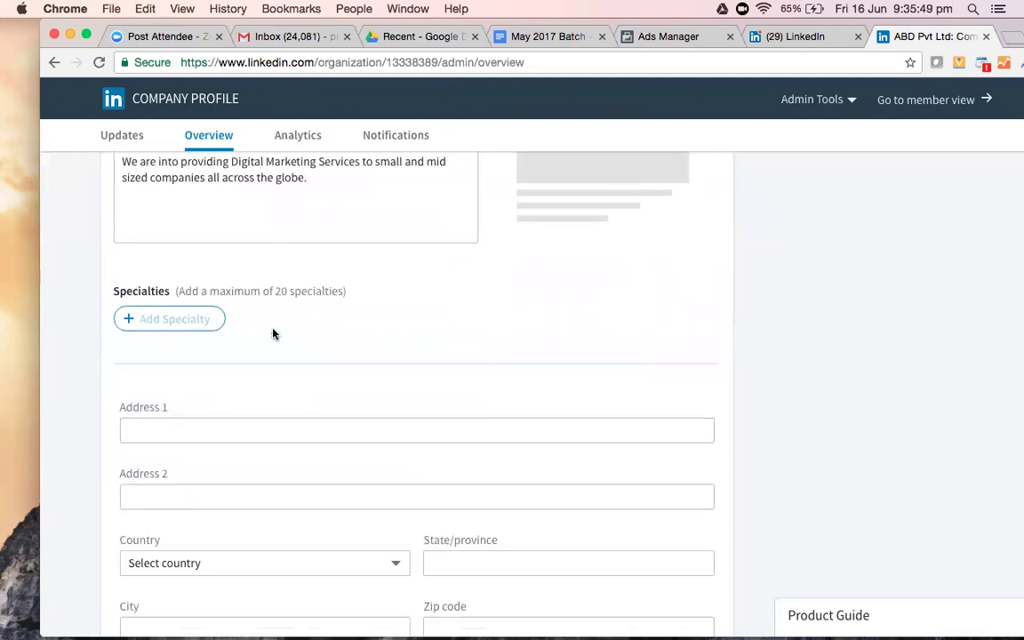
type("PPC A")
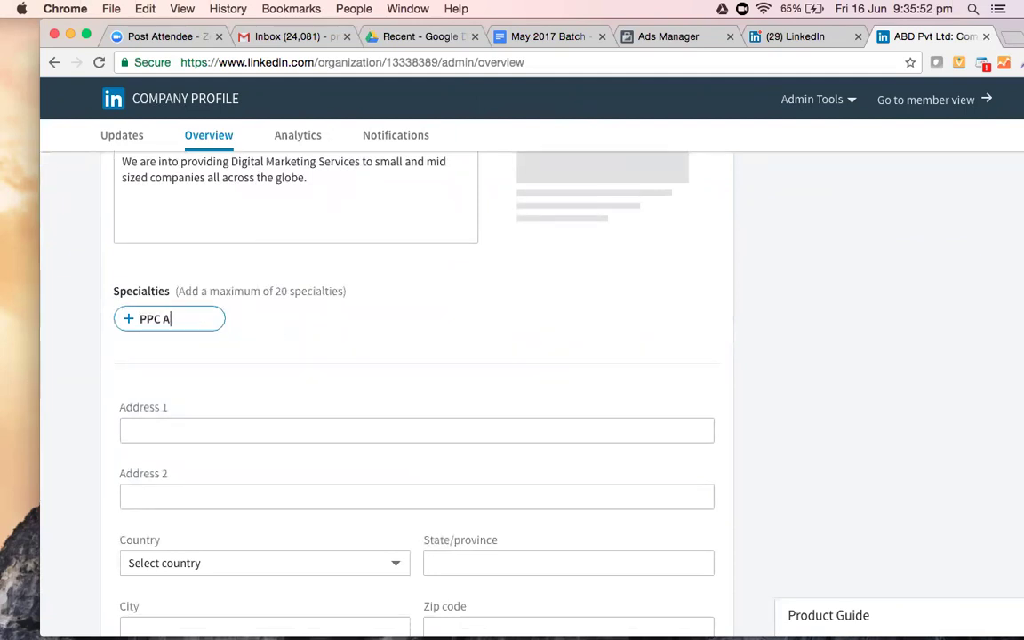
type("d Campaign")
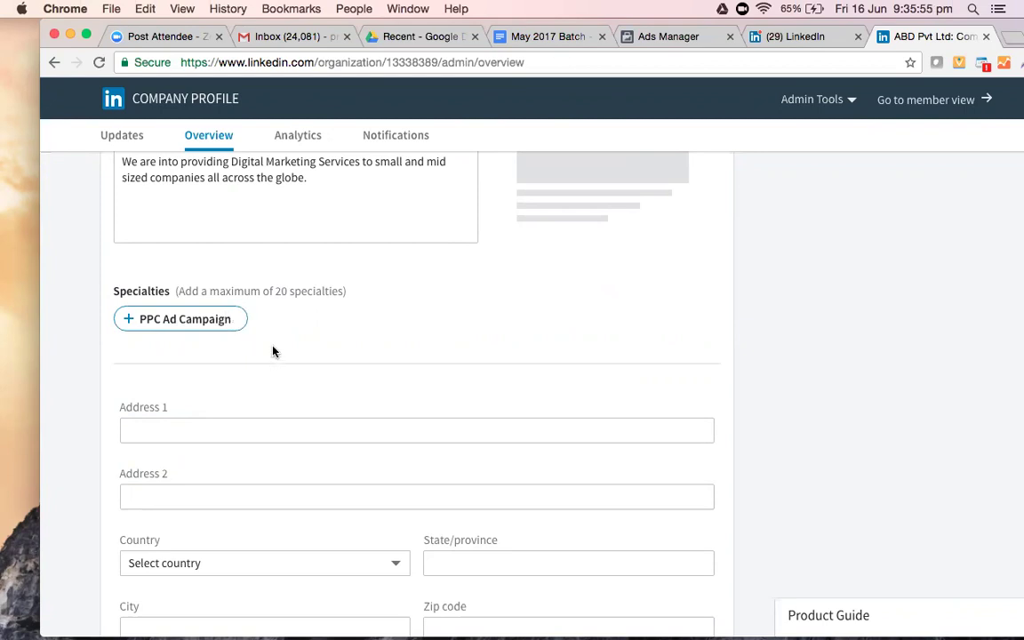
key("Return")
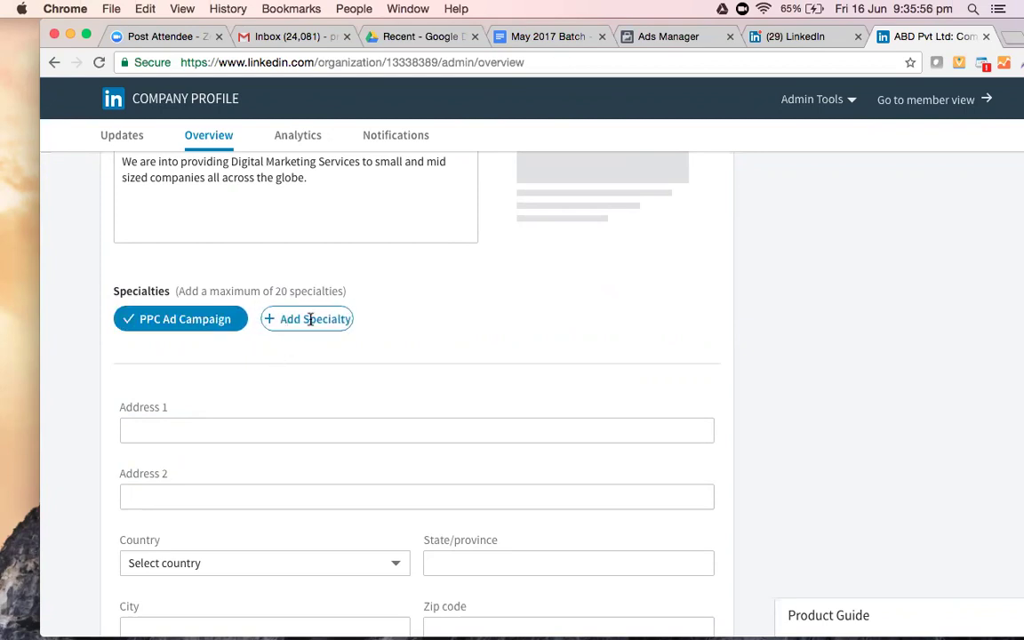
Add a second company specialty reading "SEO (Search Engine Optimization".
type("SE")
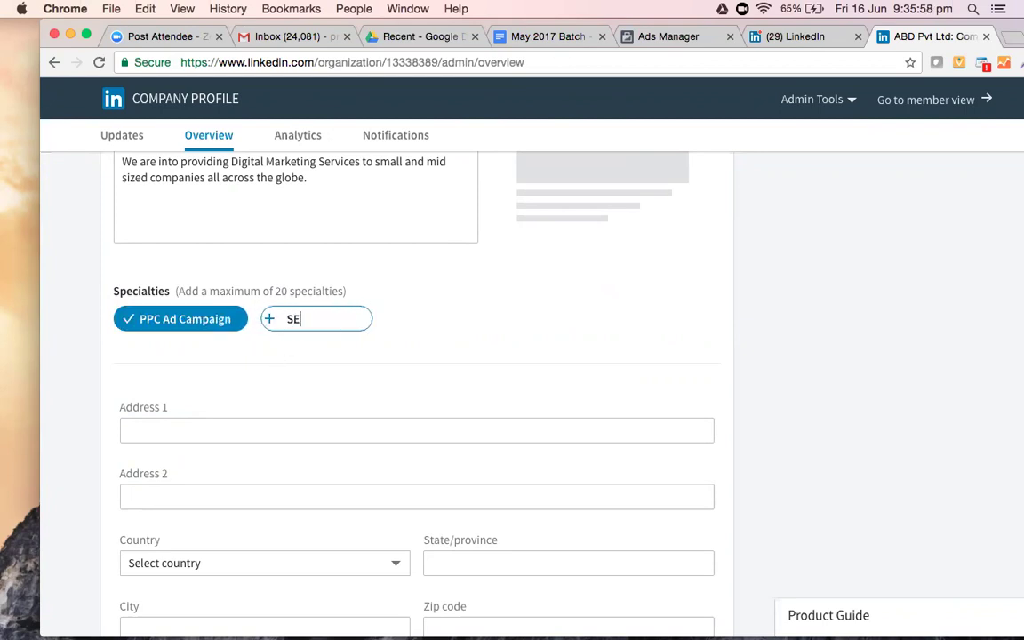
type("O (Sess")
key("BackSpace")
key("BackSpace")
type("arch Engine ")
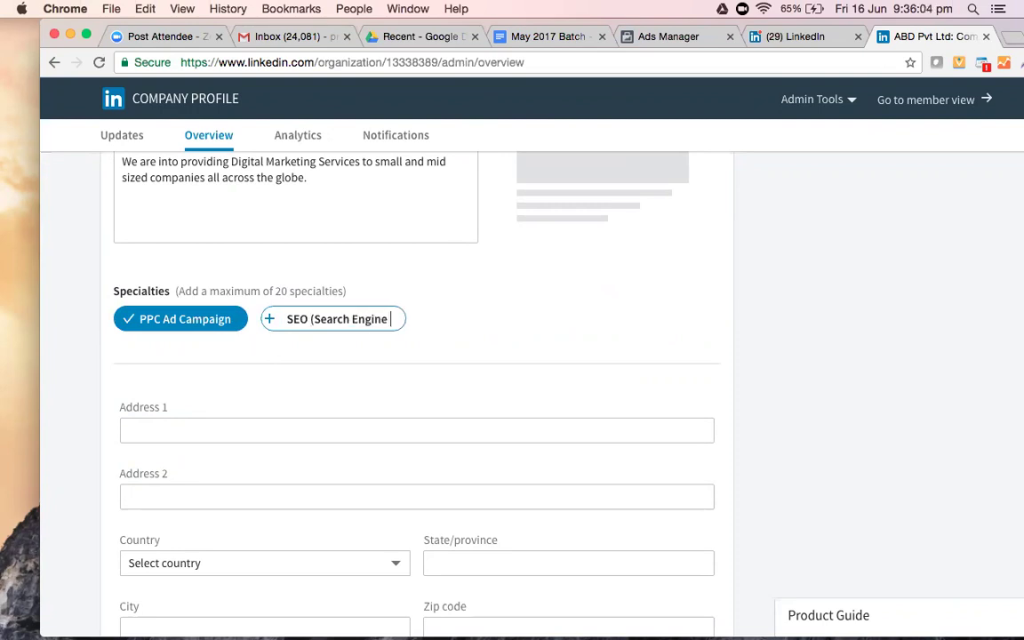
type("Optimization")
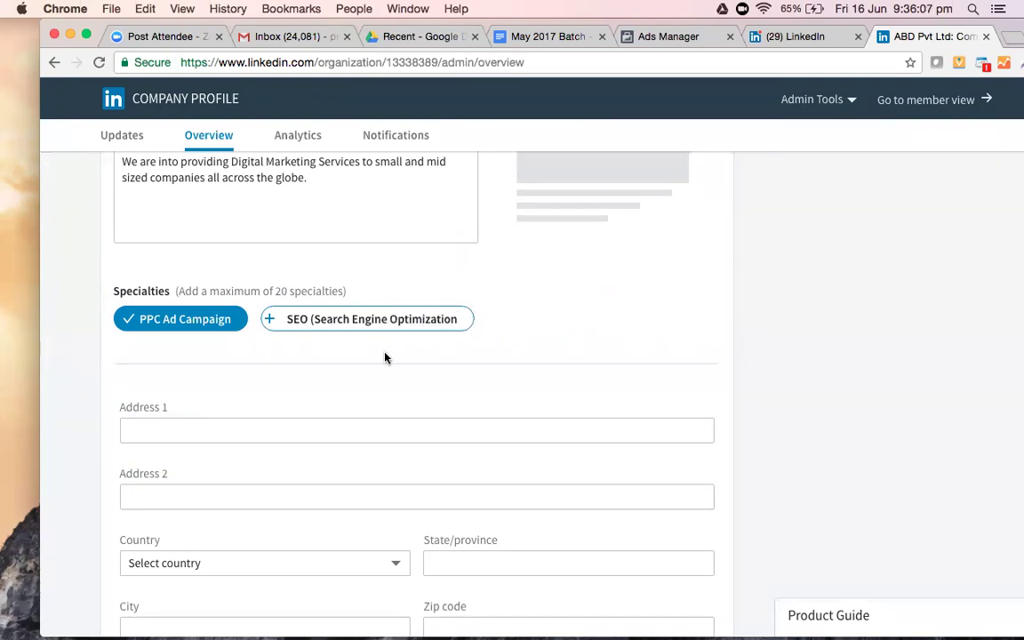
key("Return")
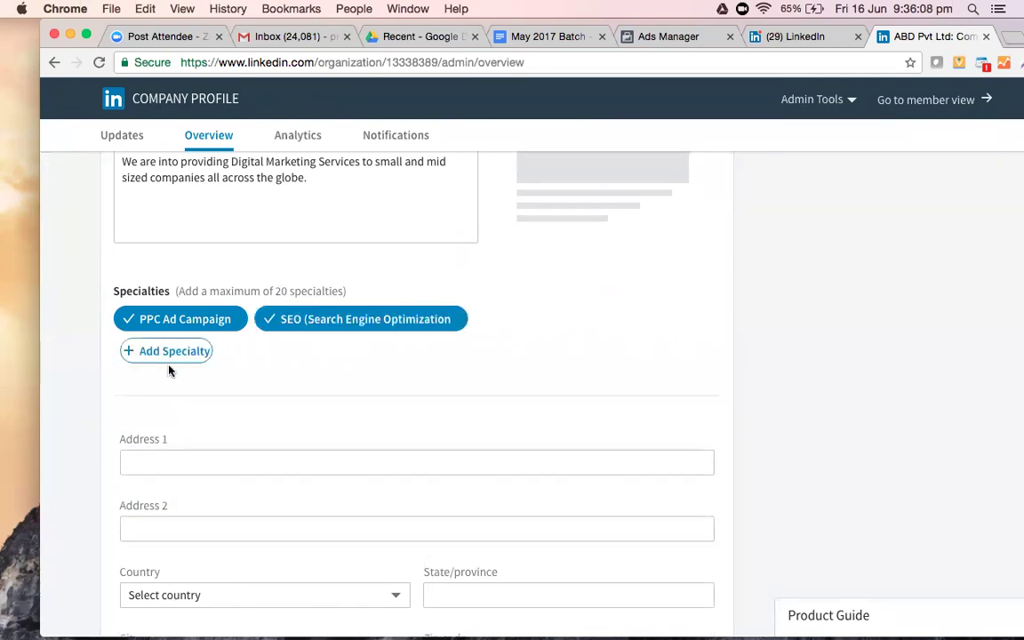
Add "Social Media Marketing" and "You Tube Marketing" to the company's specialties.
left_click(170, 353)
type("cial Media Makr")
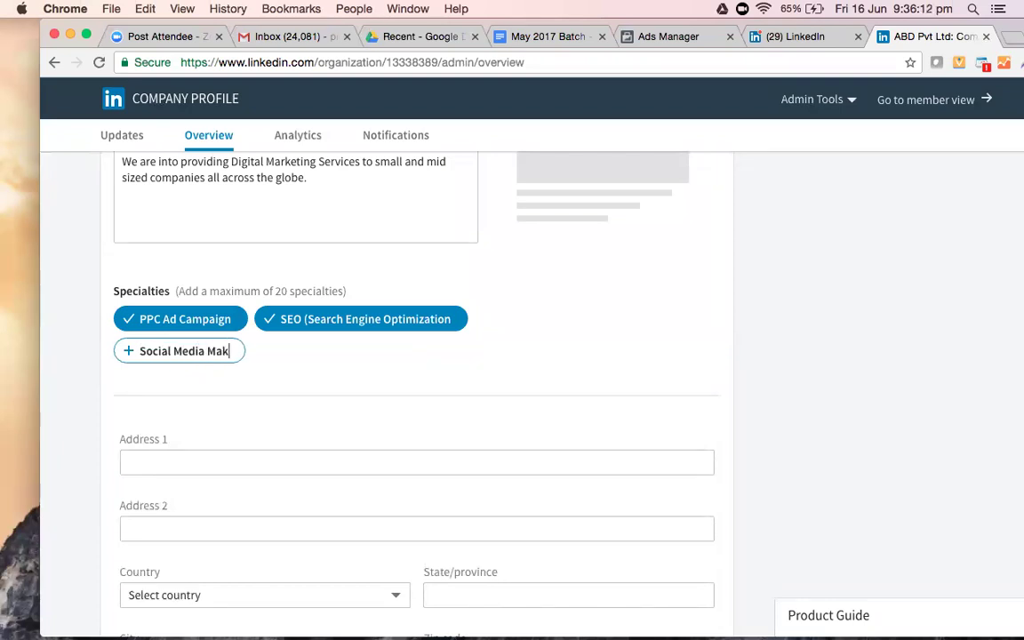
key("BackSpace")
key("BackSpace")
type("e")
key("BackSpace")
type("rkeitn")
key("BackSpace")
key("BackSpace")
key("BackSpace")
type("ting")
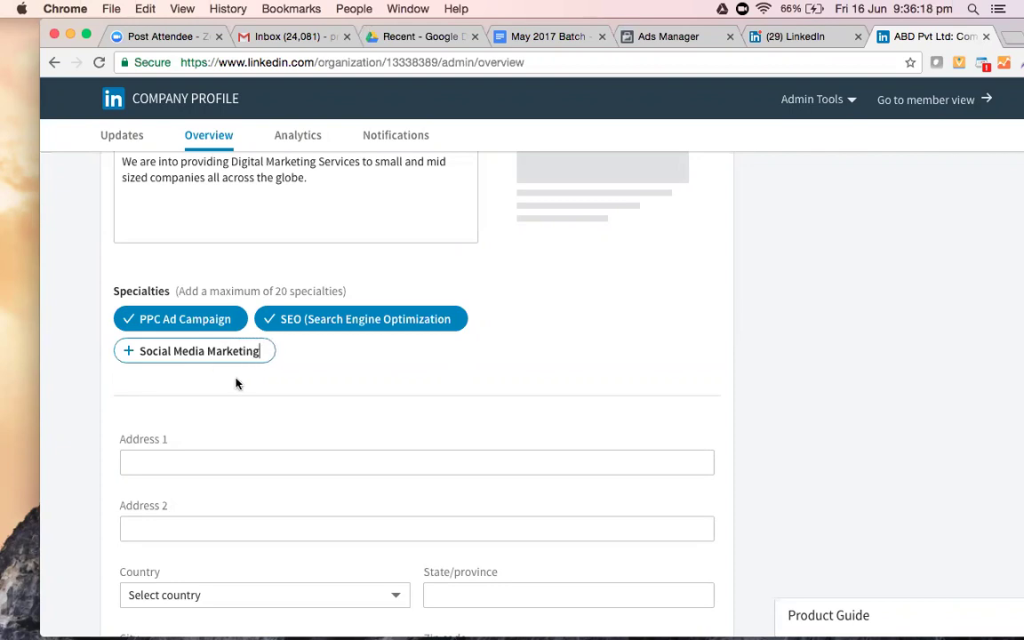
key("Return")
type("You Tube Marketing")
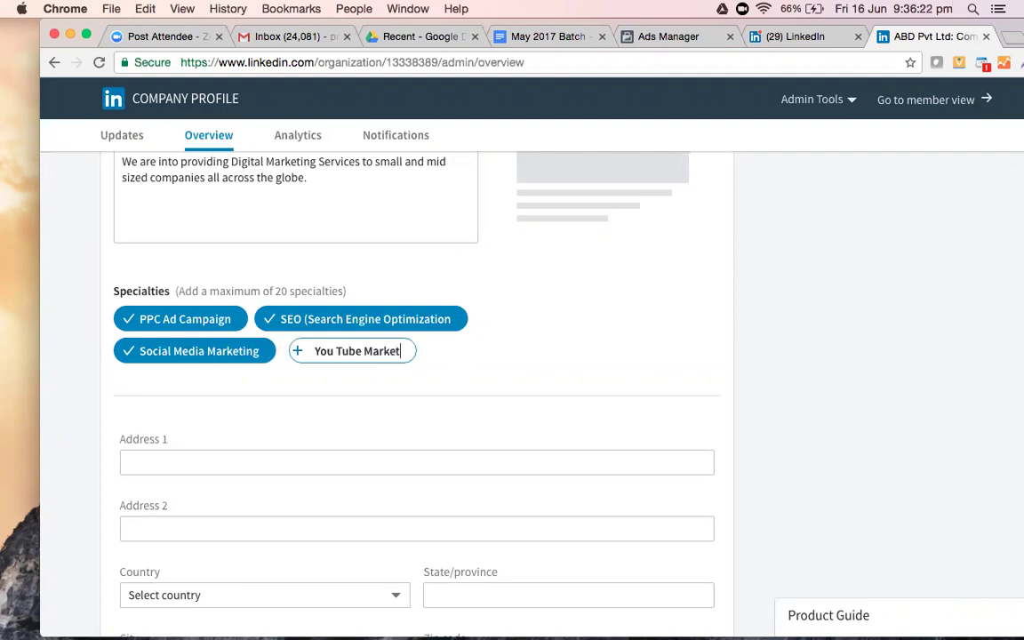
key("Return")
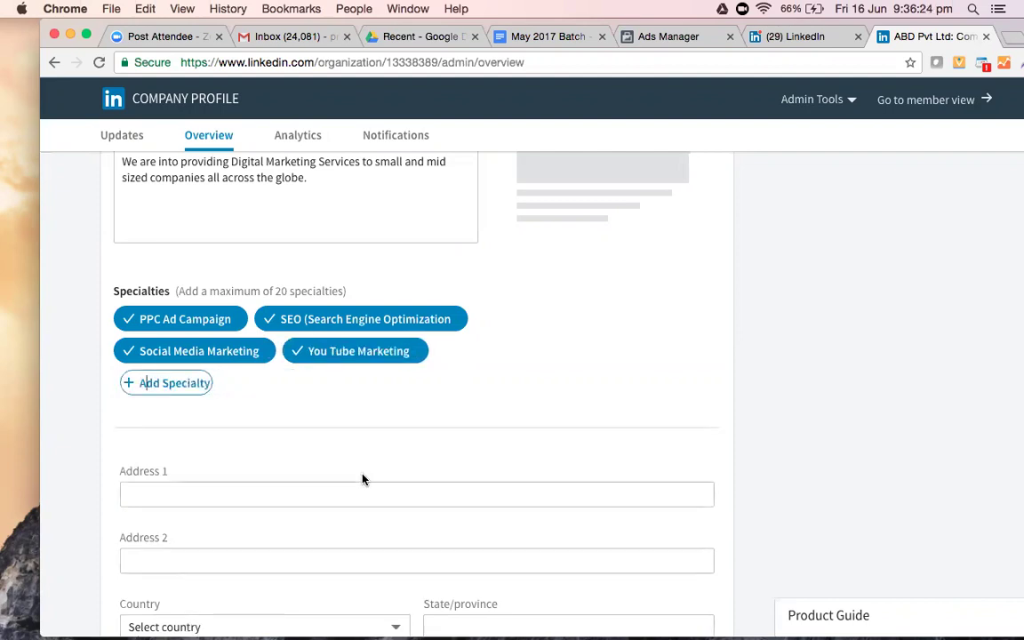
Fill in both street address lines of the company's location.
key("Tab")
scroll(365, 477, "down", 4)
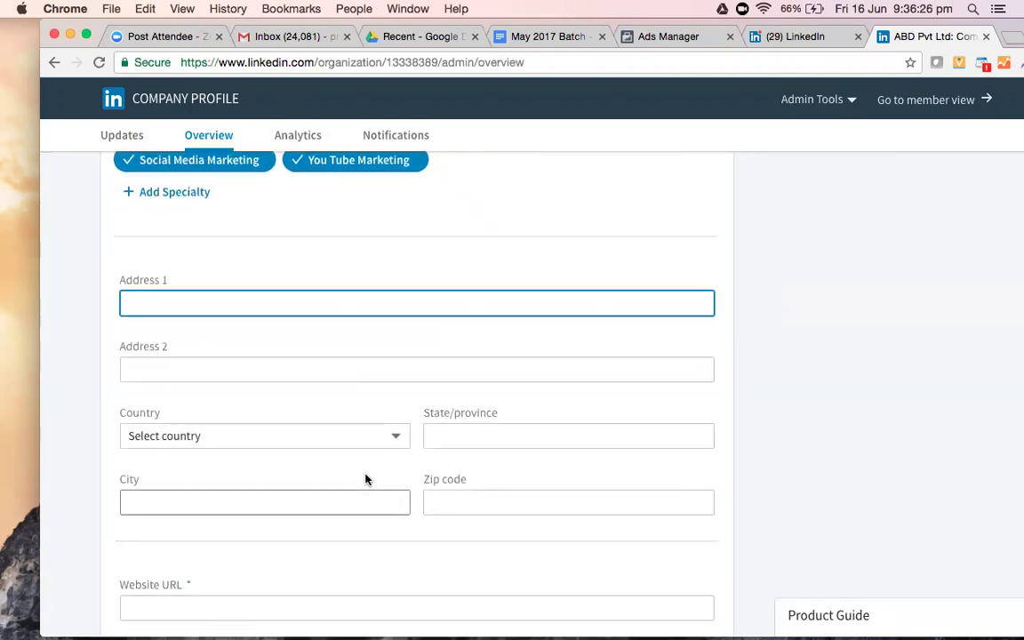
type("K")
type("M 147")
type("K")
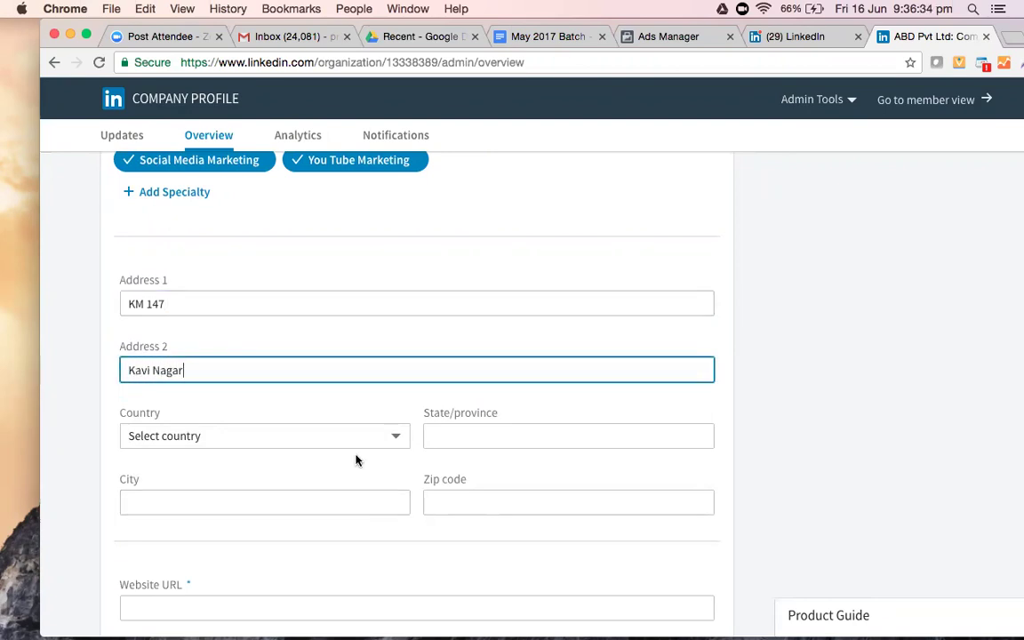
Set the country of the company's address to India.
scroll(356, 459, "down", 4)
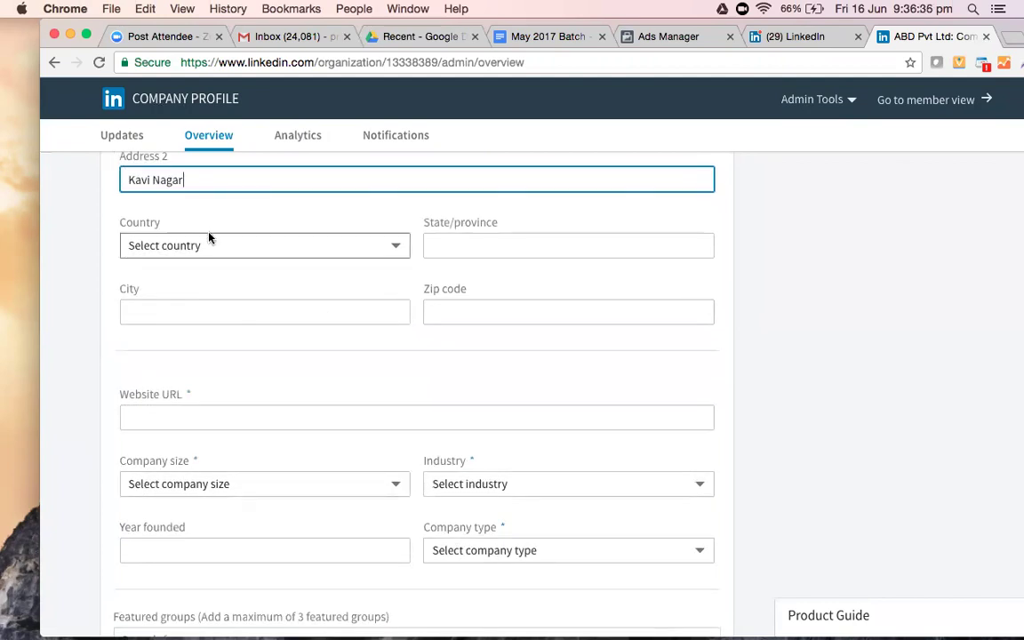
left_click(219, 249)
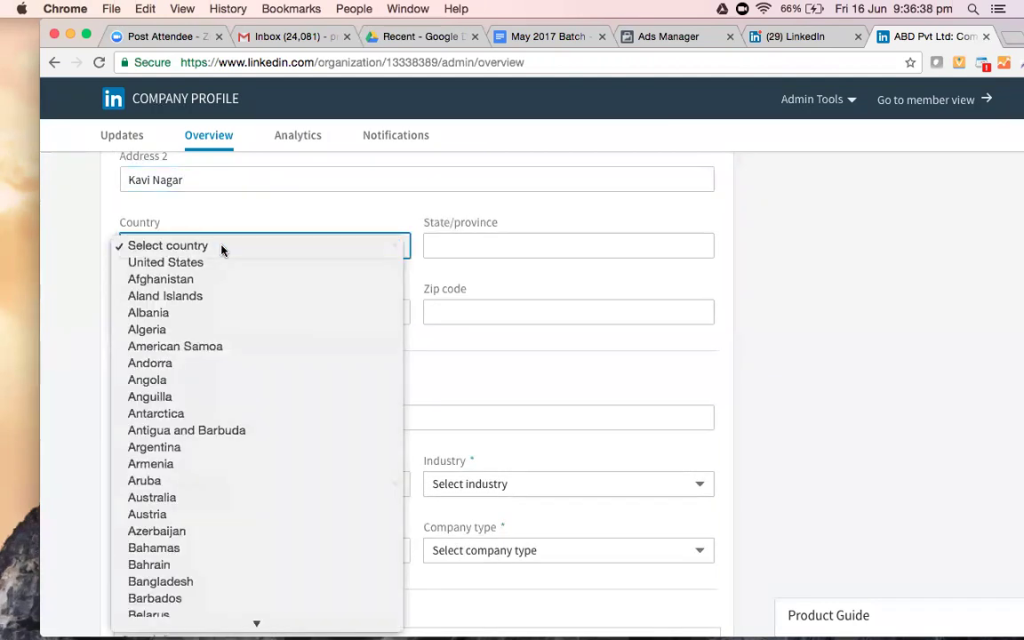
left_click(222, 251)
left_click(221, 250)
scroll(221, 251, "down", 3)
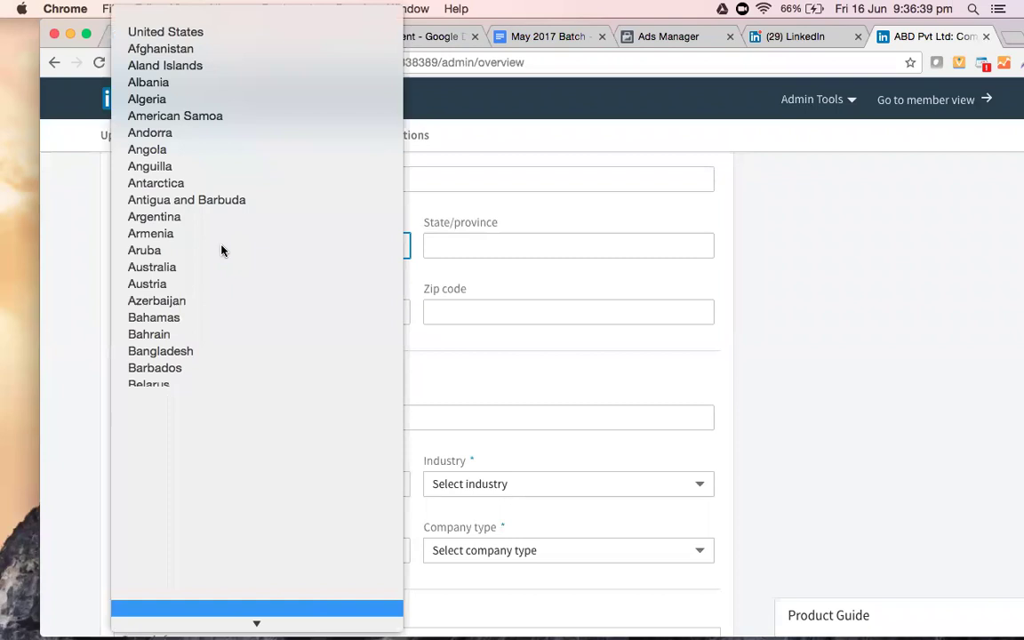
key("i")
key("n")
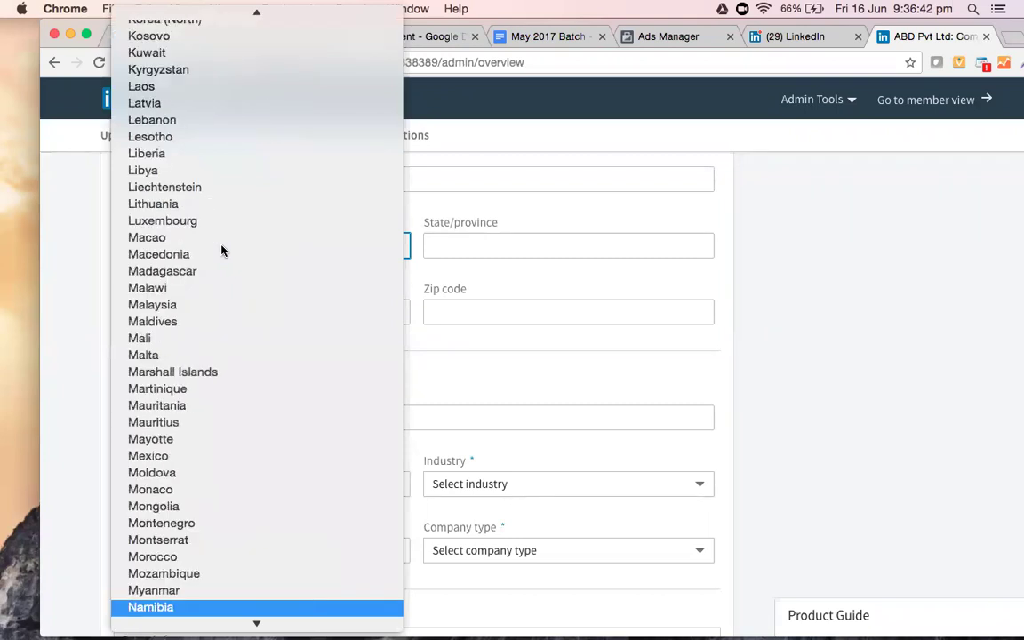
key("i")
key("n")
left_click(207, 45)
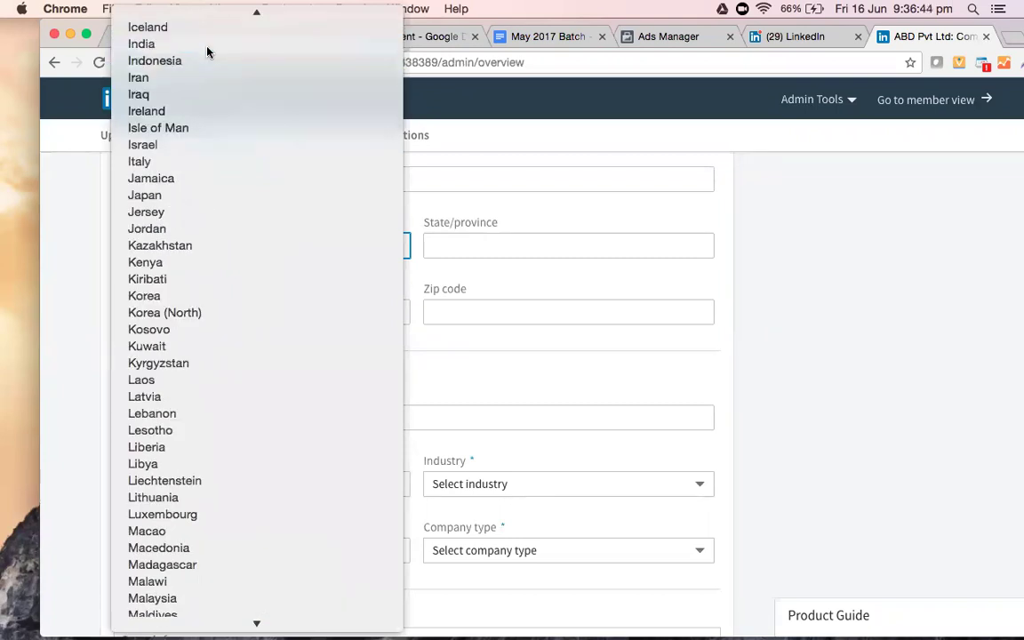
Fill in the state, city and zip code of the company's address using the saved address suggestion.
left_click(465, 254)
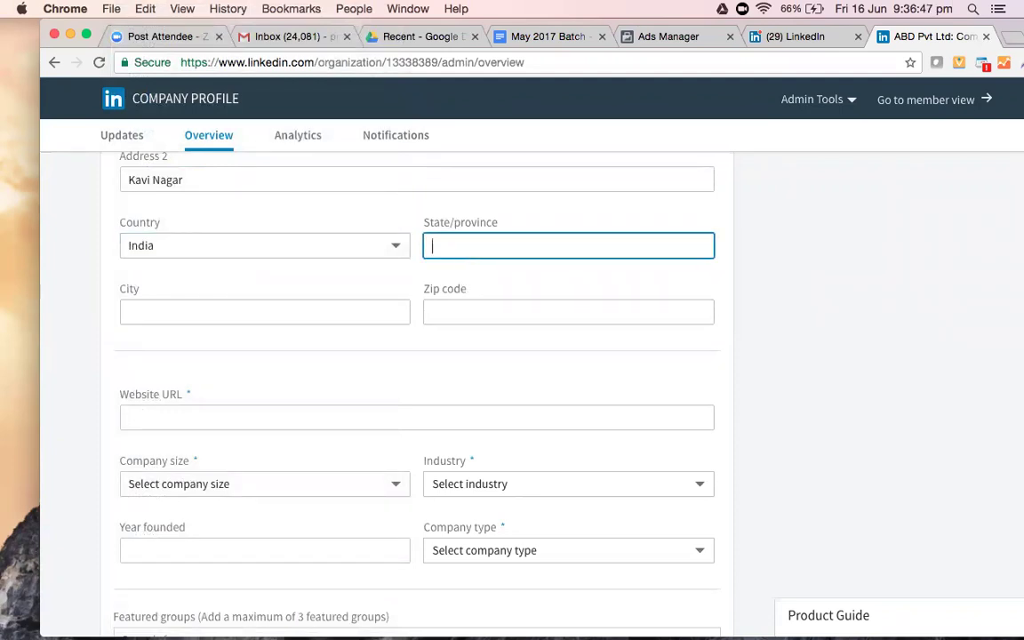
type("Delhi")
key("Down")
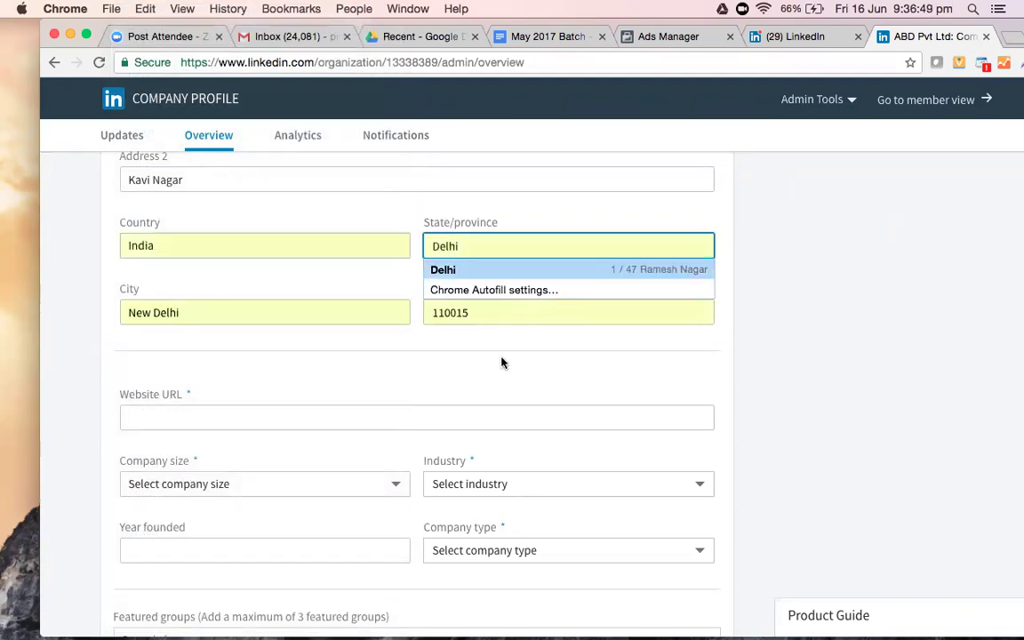
key("Return")
left_click(479, 420)
scroll(480, 422, "down", 3)
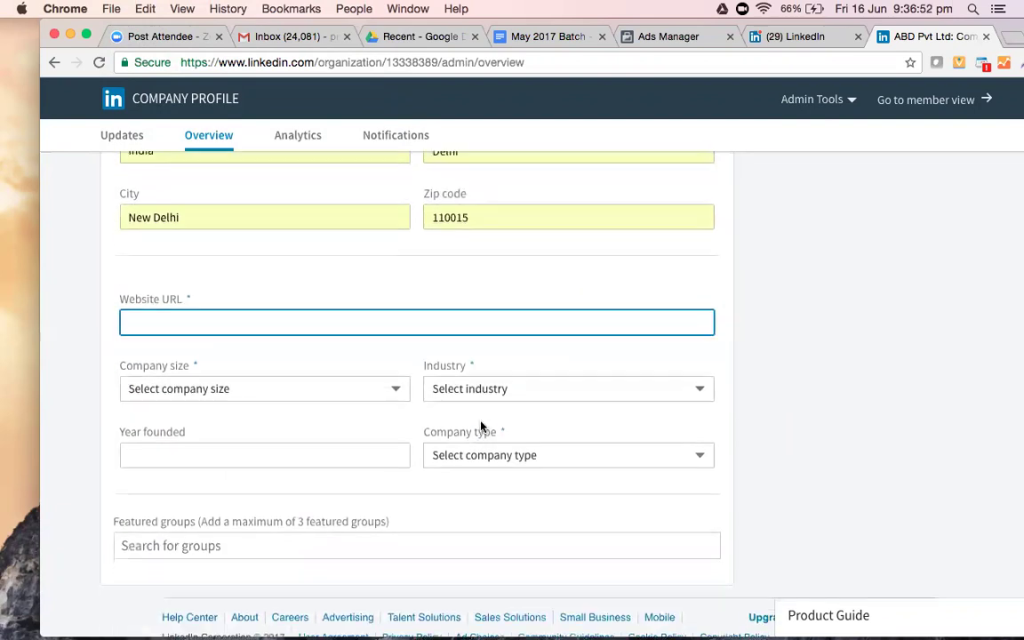
type("www.dmpaathshala")
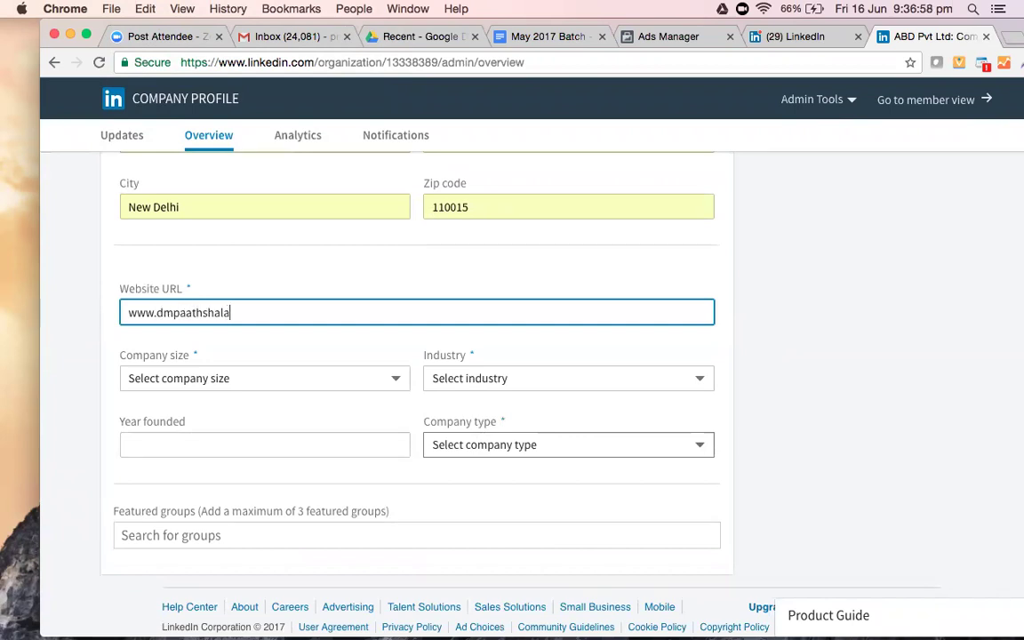
left_click(337, 380)
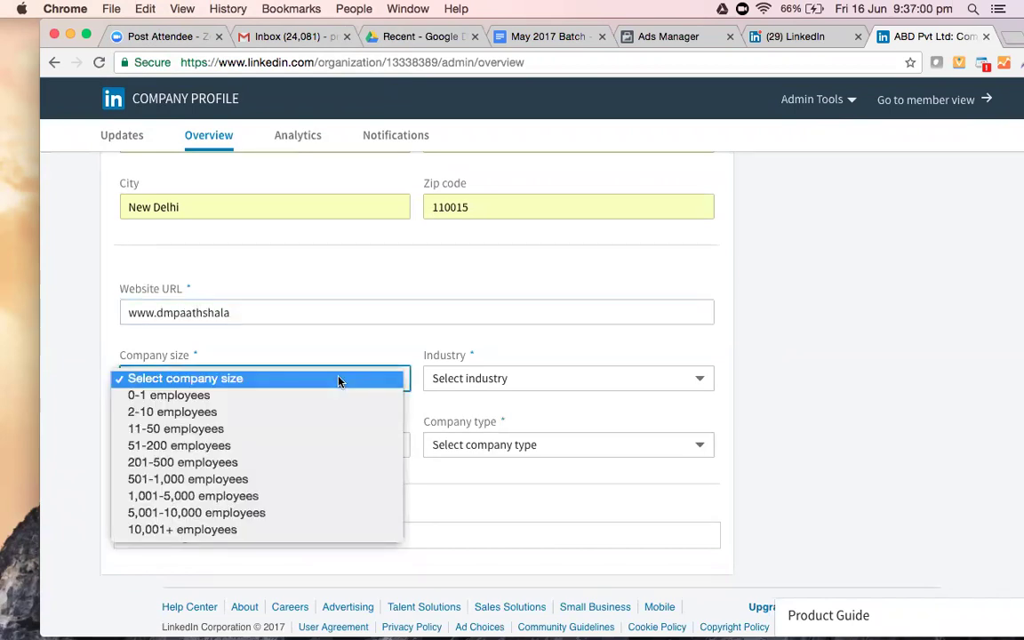
left_click(325, 429)
Set the company's industry to Internet.
left_click(524, 385)
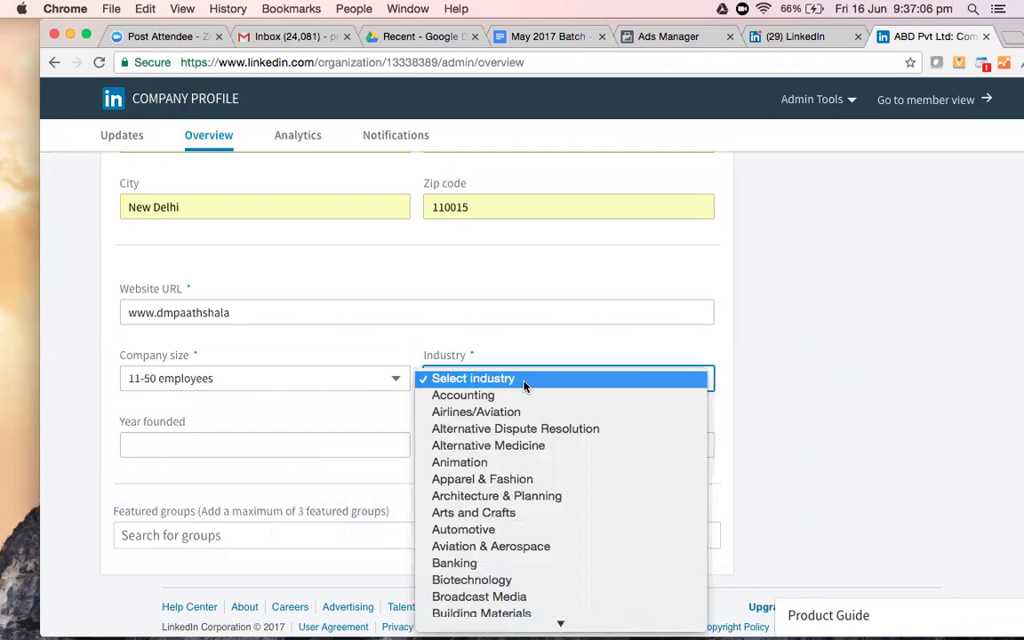
scroll(525, 448, "down", 5)
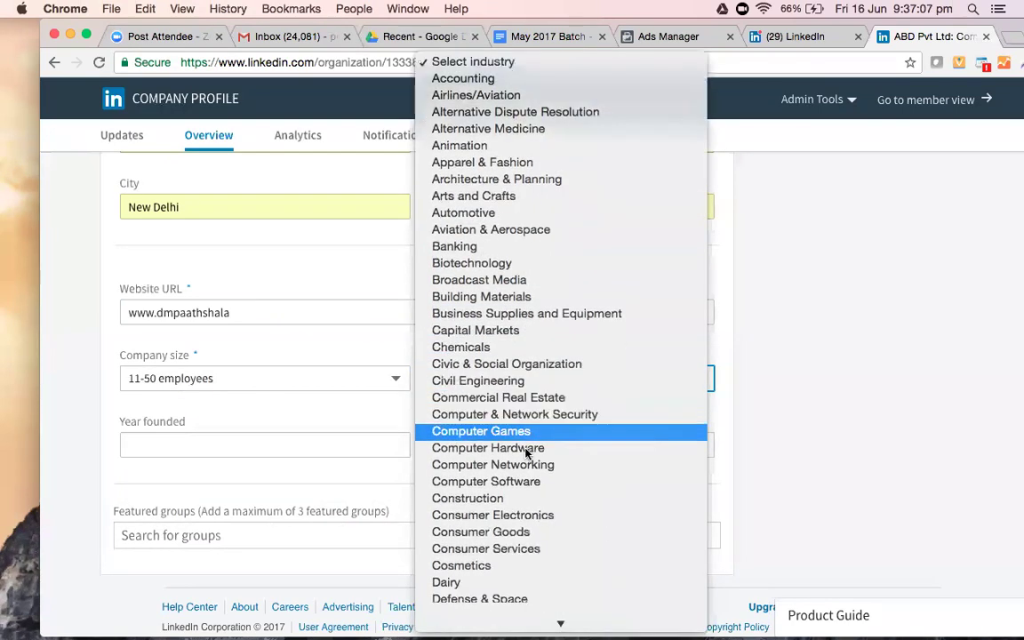
scroll(525, 453, "down", 3)
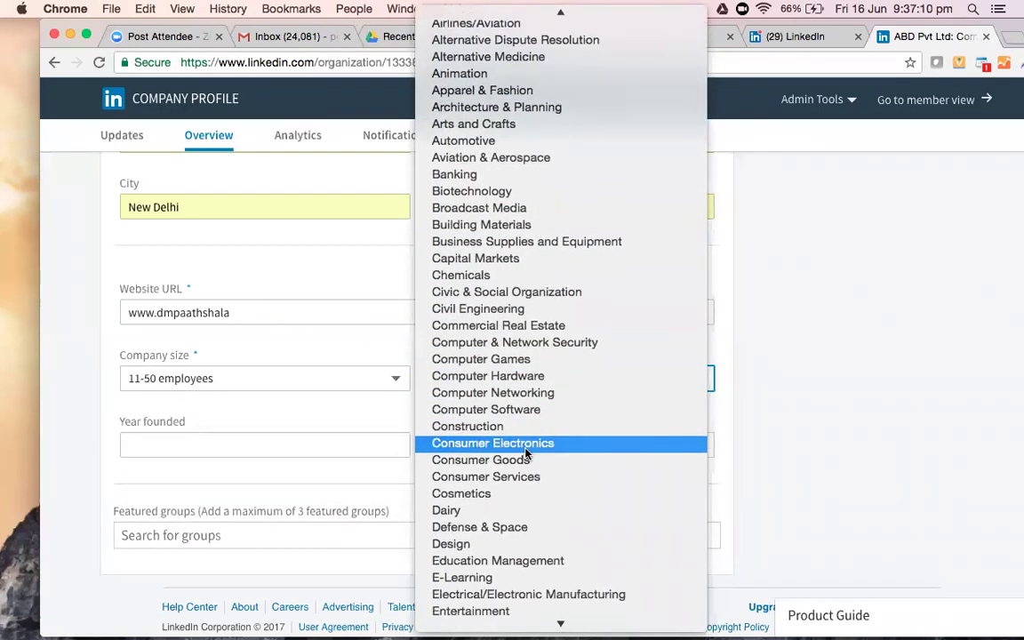
scroll(526, 453, "up", 1)
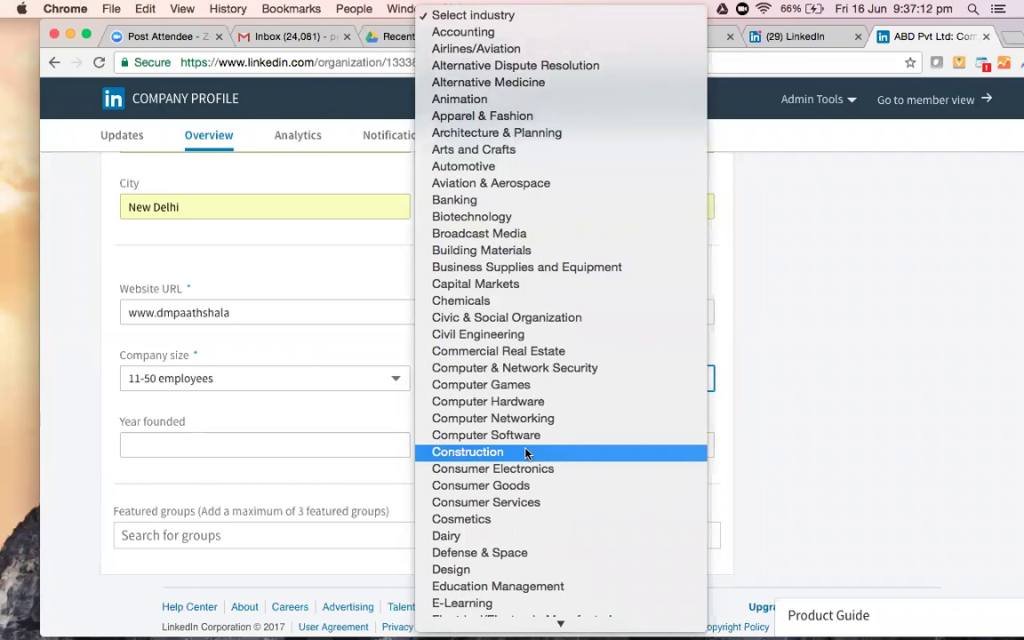
scroll(526, 453, "down", 10)
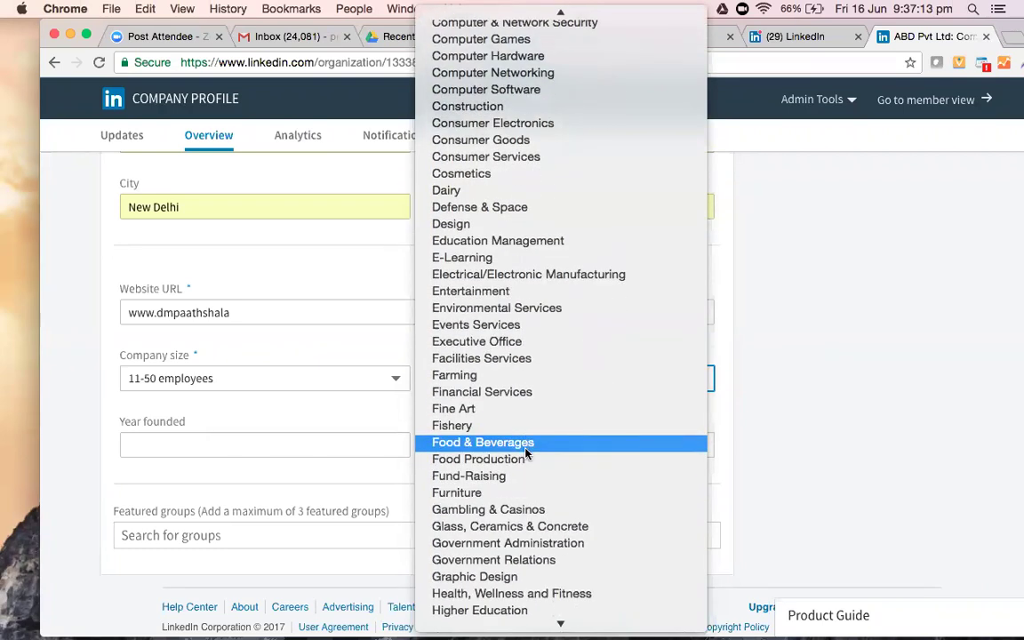
scroll(525, 453, "down", 3)
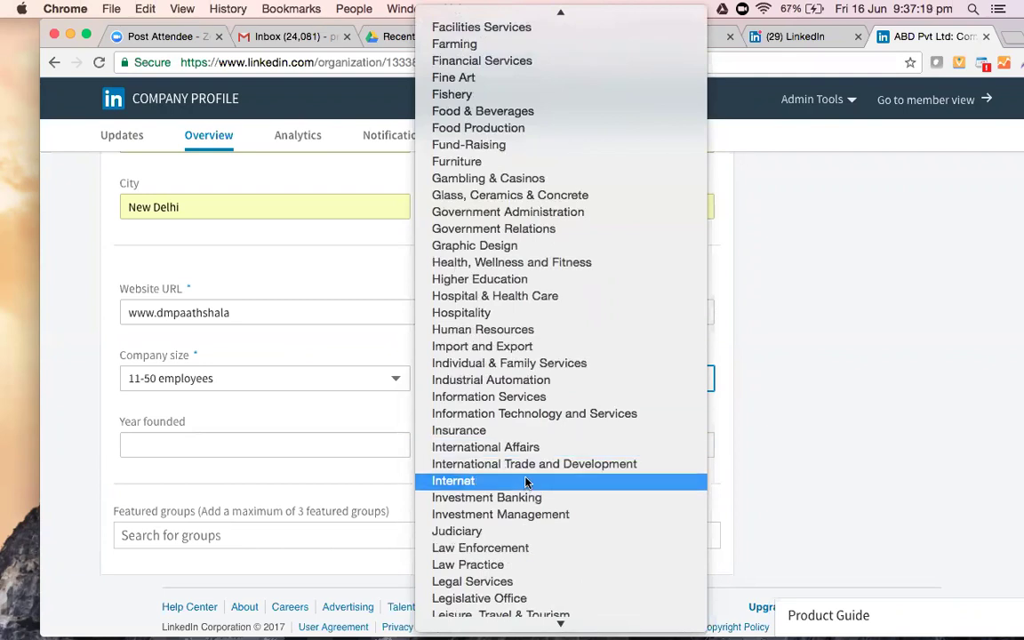
left_click(525, 481)
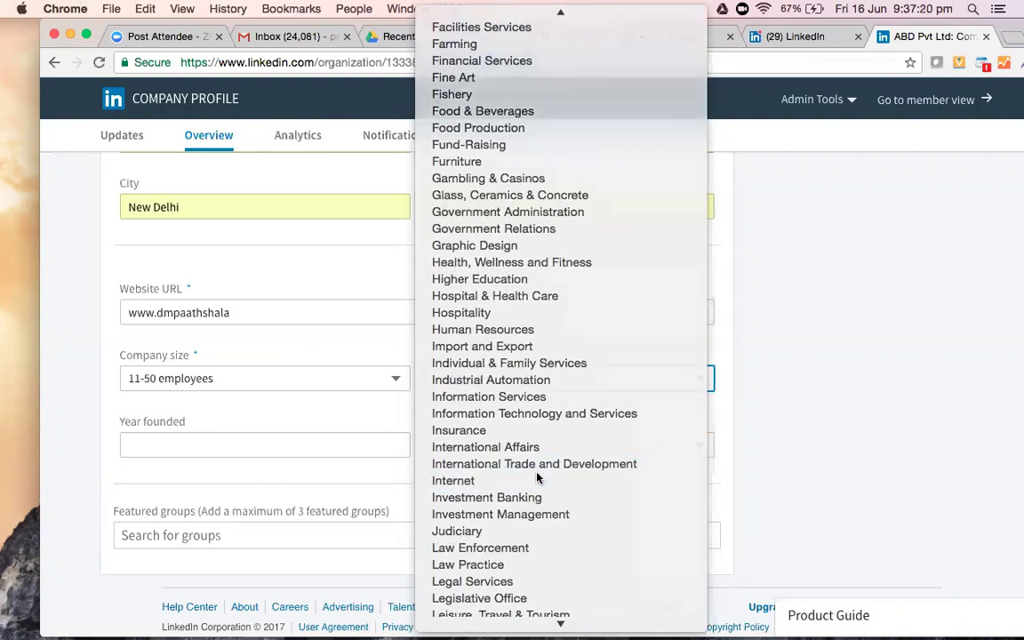
Set the company's founding year to 2007 and its company type to Privately Held.
left_click(308, 446)
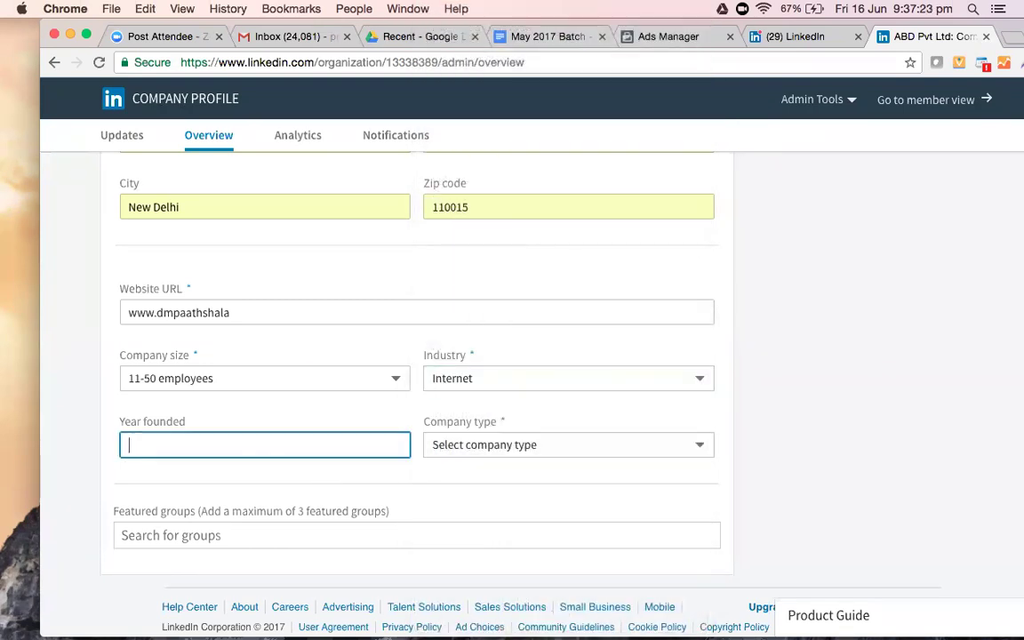
type("200")
left_click(521, 447)
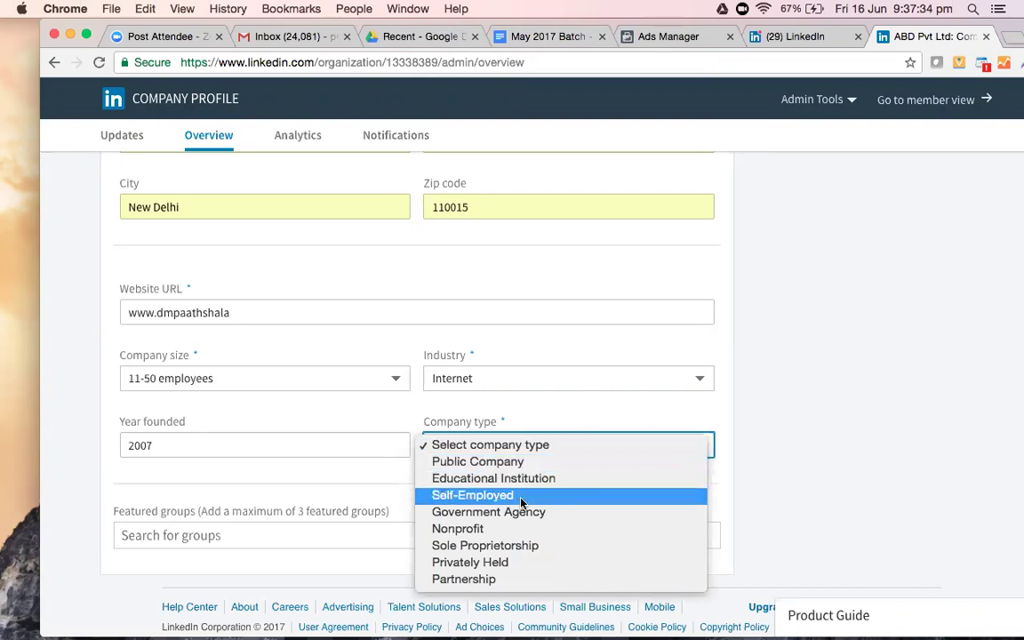
left_click(510, 565)
left_click(695, 522)
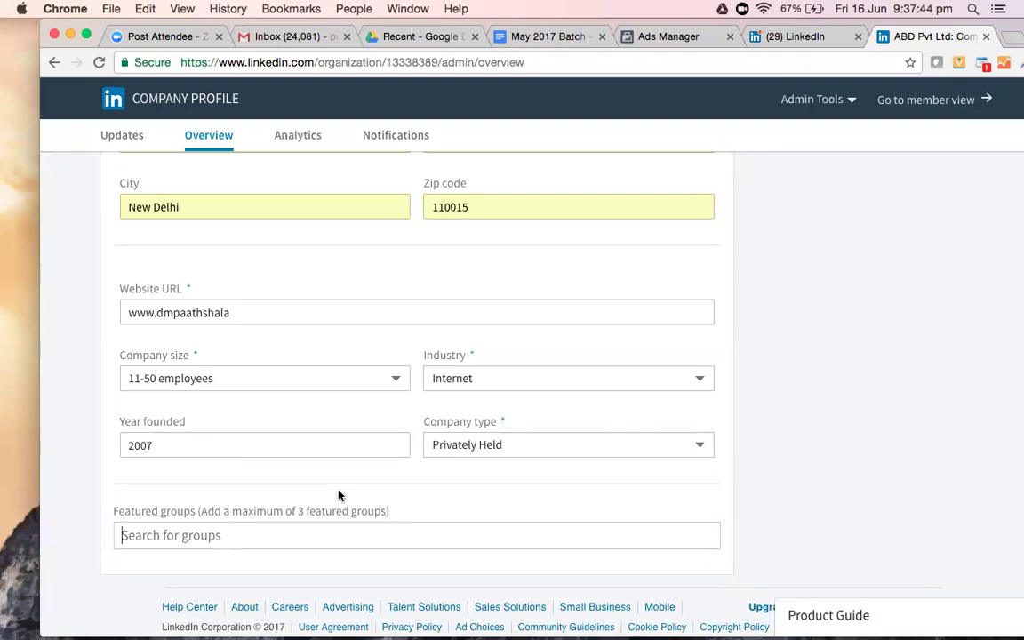
Review the company page's description, specialties, address and company details in the overview form.
scroll(338, 495, "up", 15)
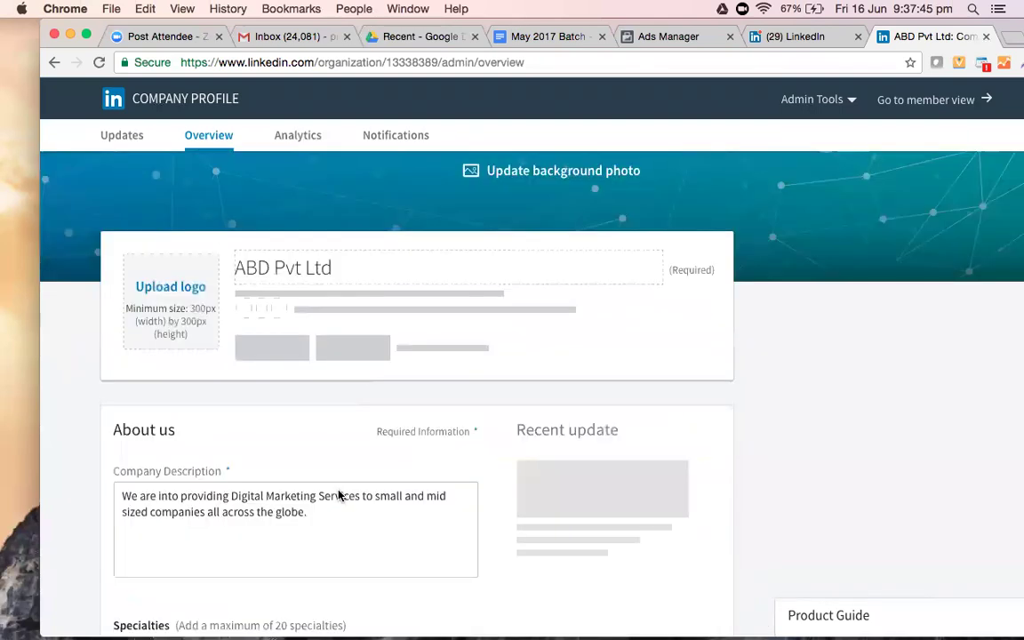
scroll(338, 491, "down", 15)
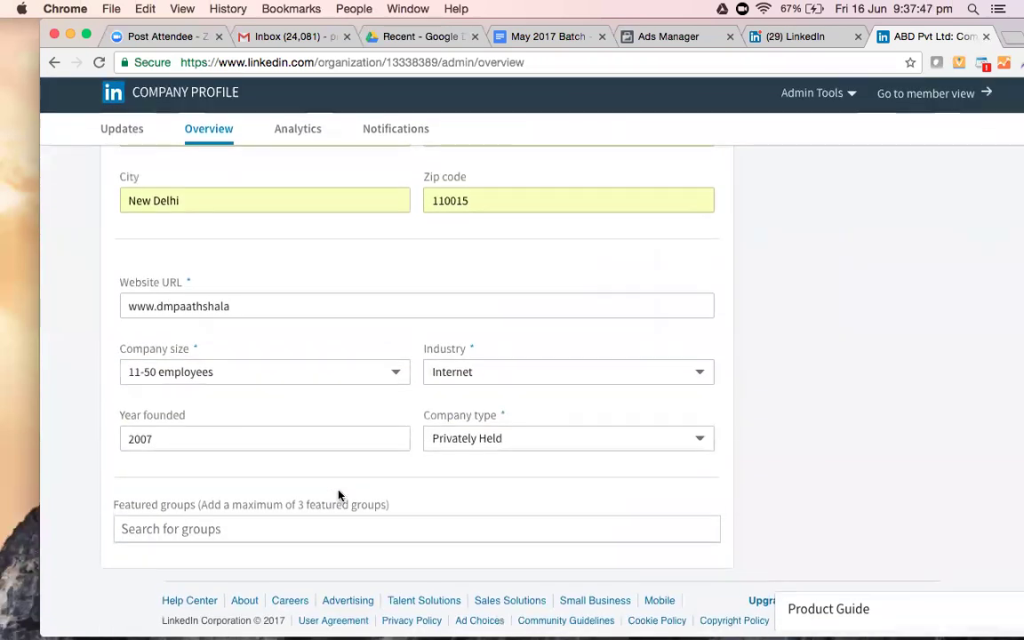
scroll(339, 494, "up", 8)
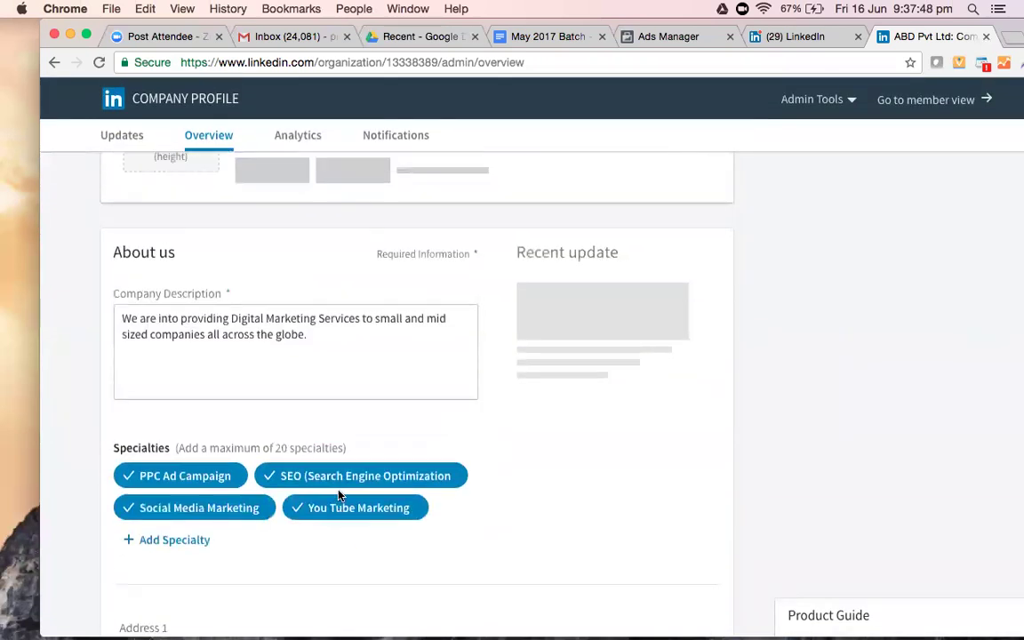
scroll(338, 494, "up", 4)
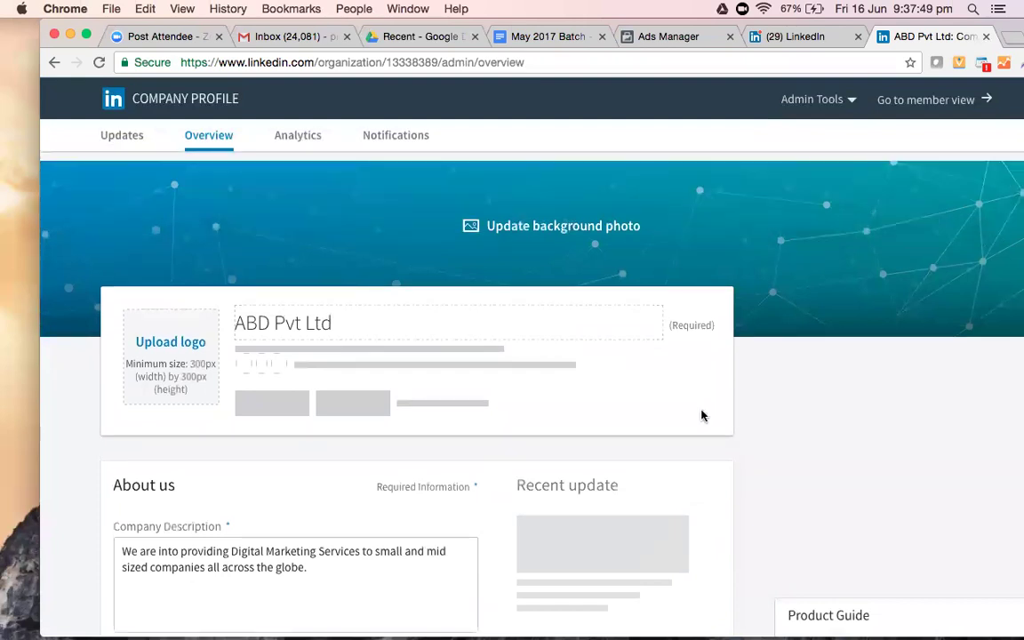
scroll(701, 415, "up", 2)
scroll(439, 457, "down", 15)
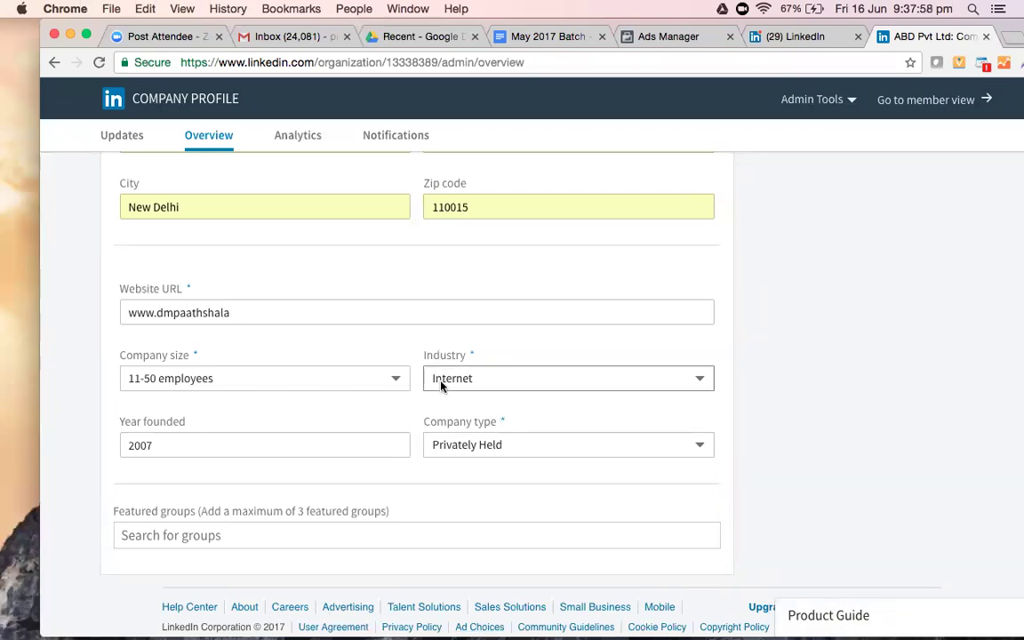
scroll(471, 498, "up", 3)
scroll(471, 500, "up", 10)
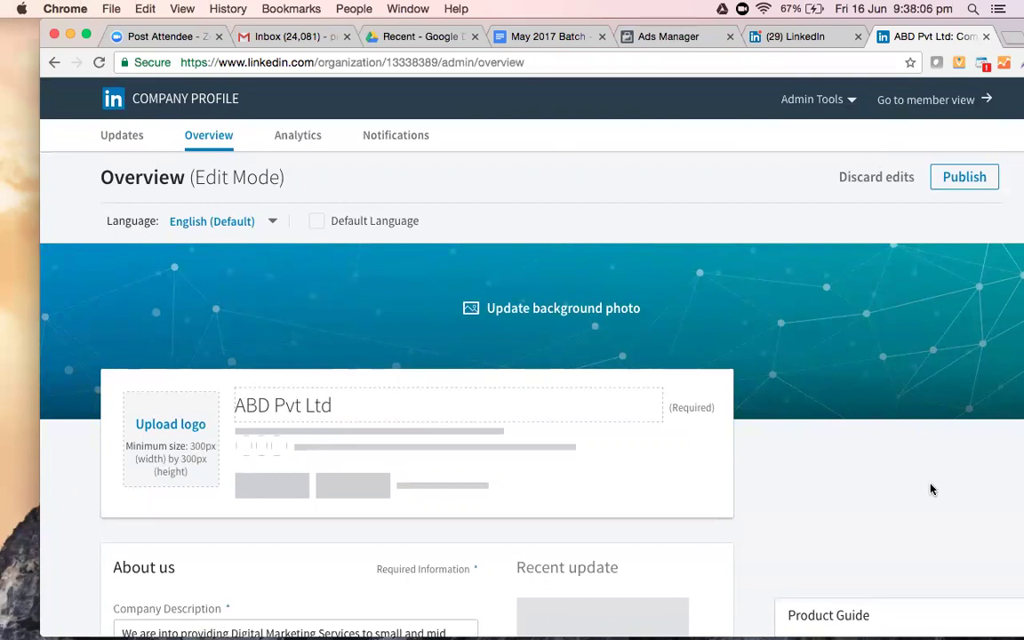
scroll(931, 487, "down", 2)
scroll(927, 487, "down", 8)
scroll(927, 486, "up", 12)
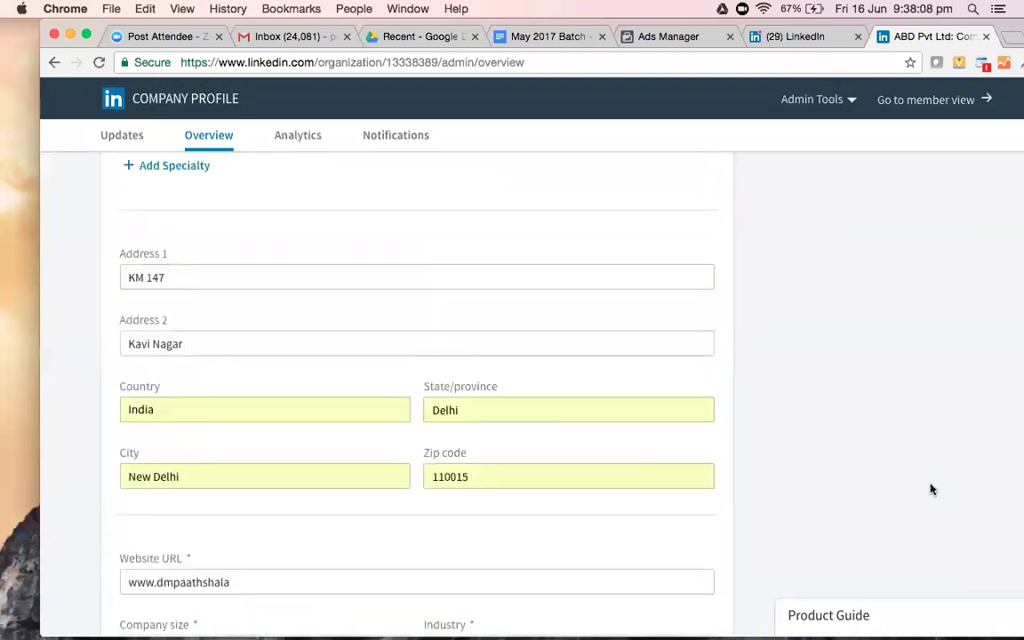
Publish the company page's overview edits, check the saved details, and publish them once more.
left_click(964, 181)
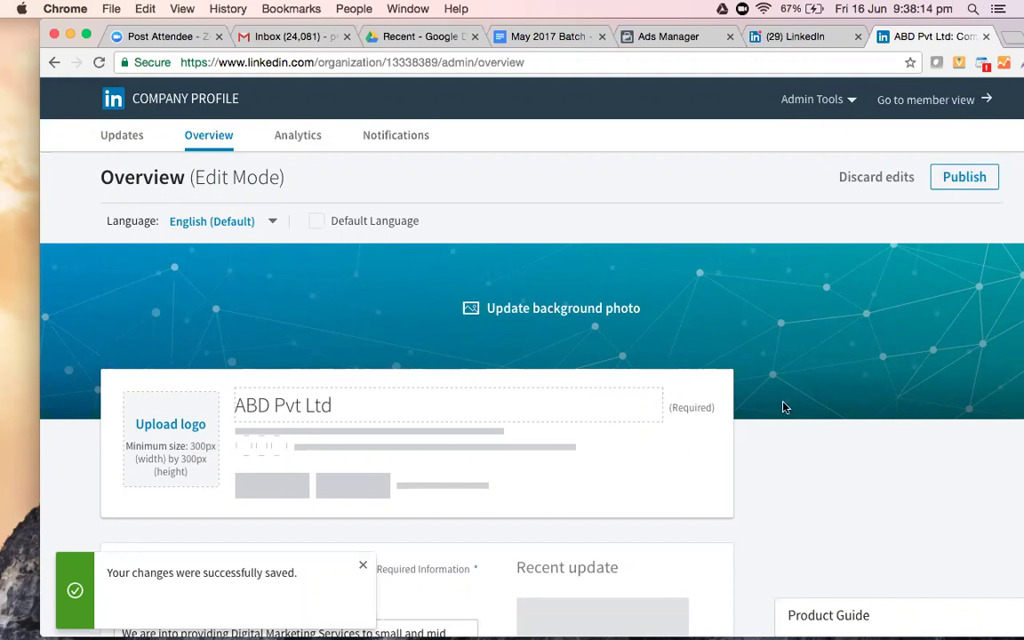
scroll(597, 450, "down", 6)
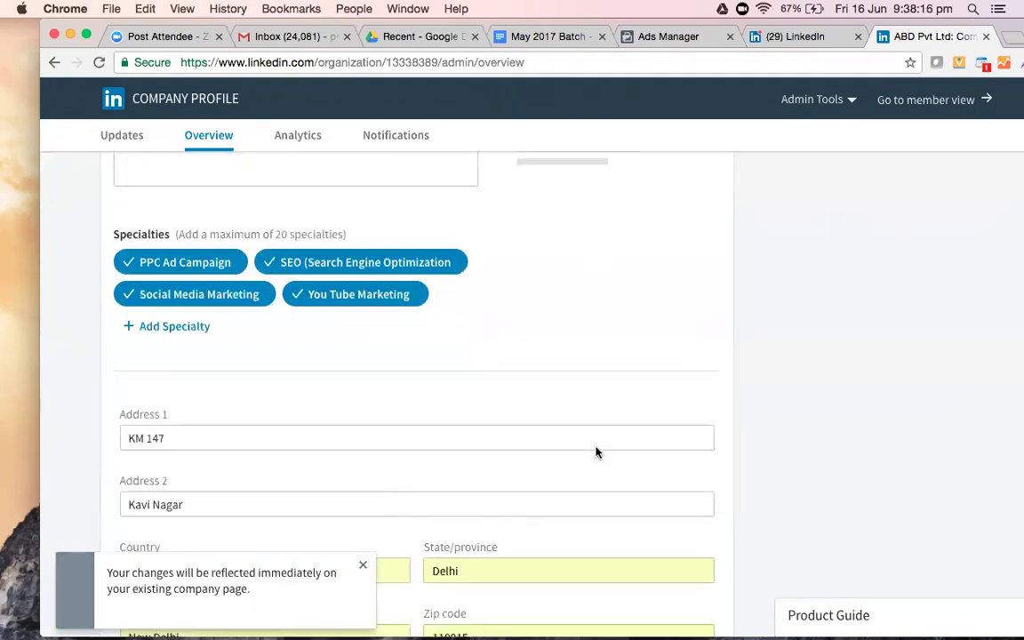
scroll(596, 453, "down", 10)
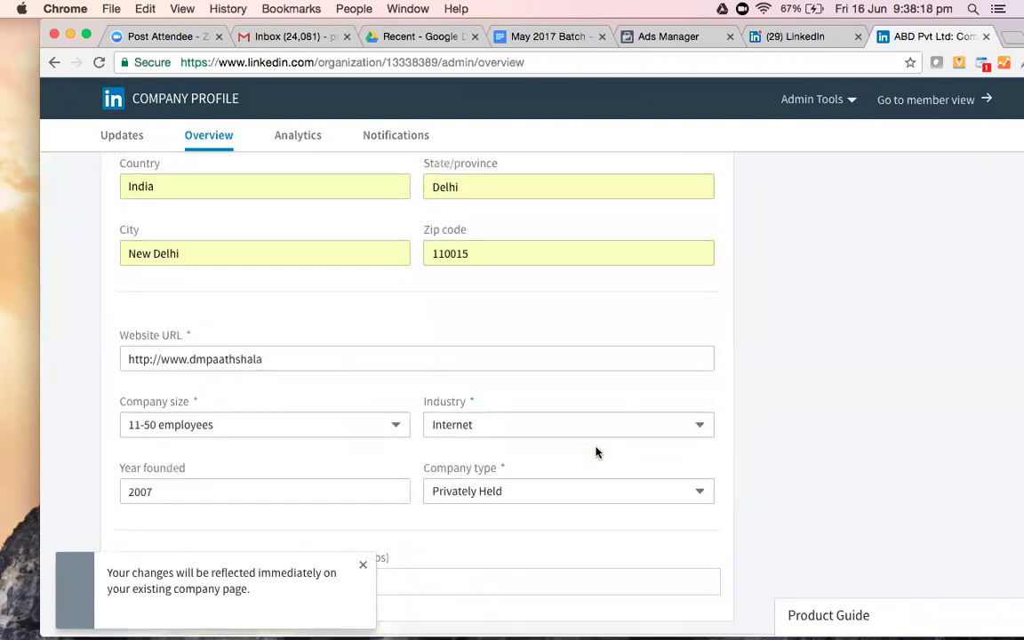
scroll(596, 452, "up", 15)
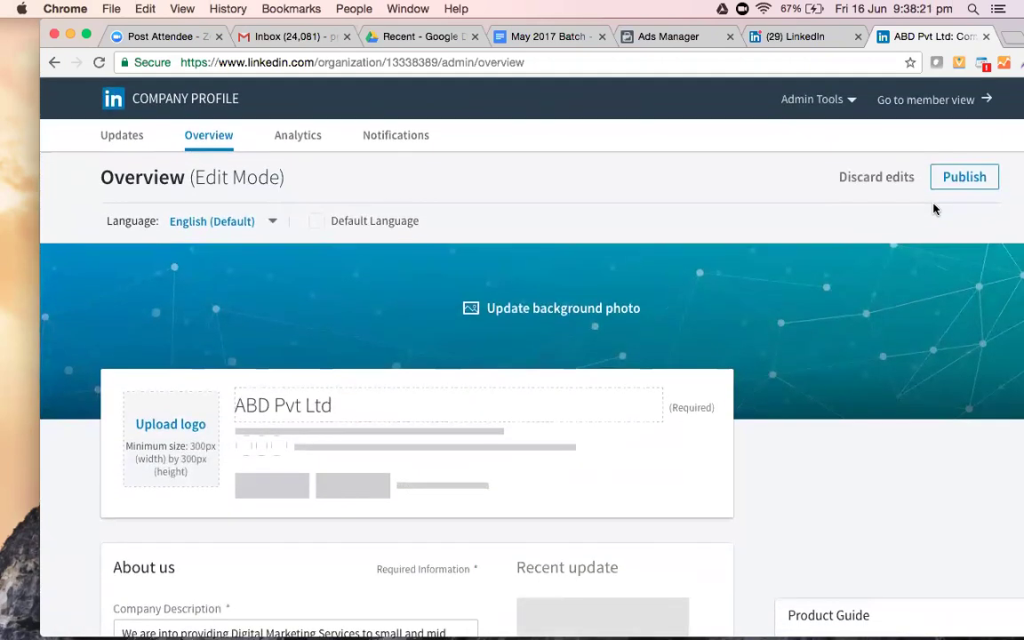
left_click(952, 182)
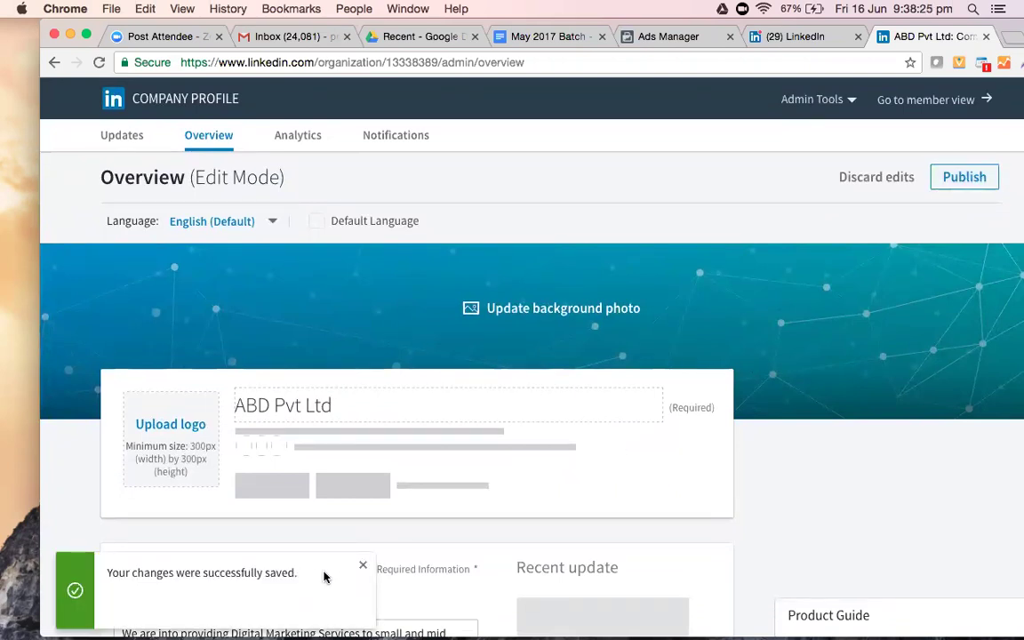
left_click(362, 567)
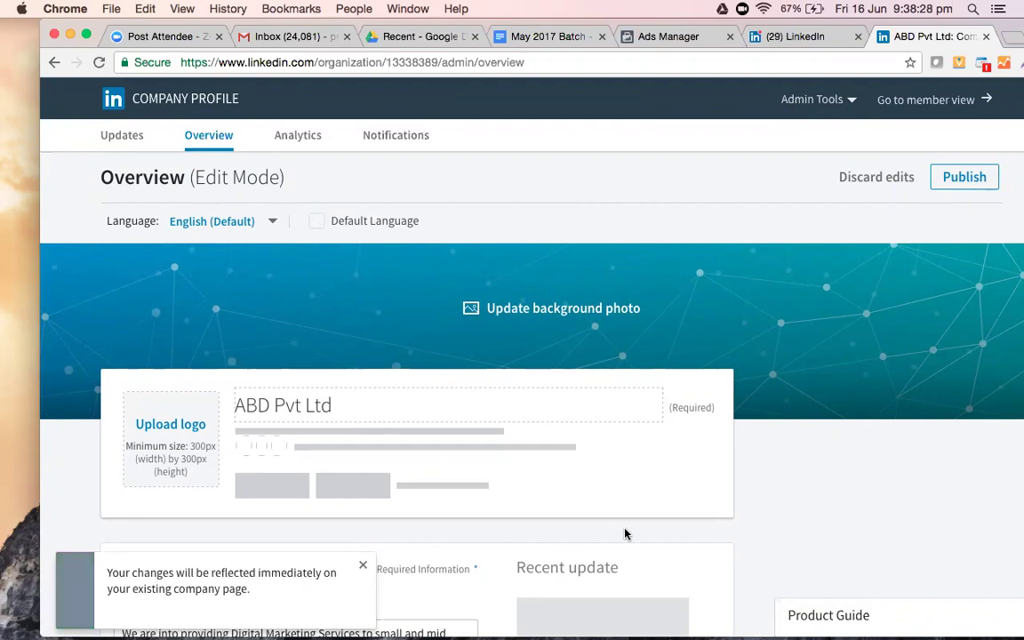
scroll(624, 532, "down", 3)
scroll(624, 532, "up", 3)
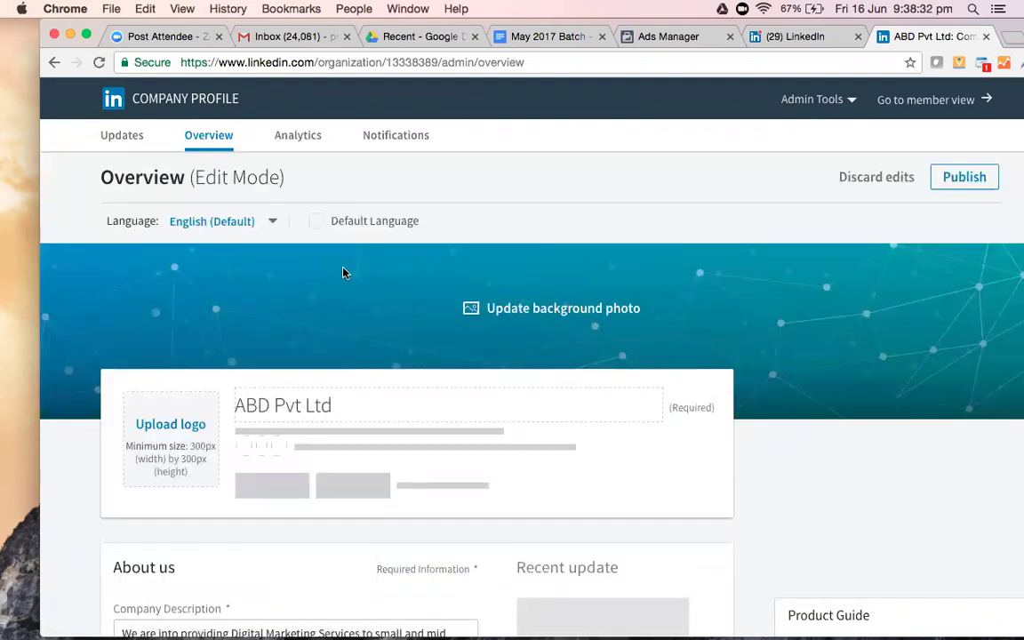
Open the company page's analytics, examine the updates, reach and engagement sections, and dismiss the policy notice.
left_click(280, 137)
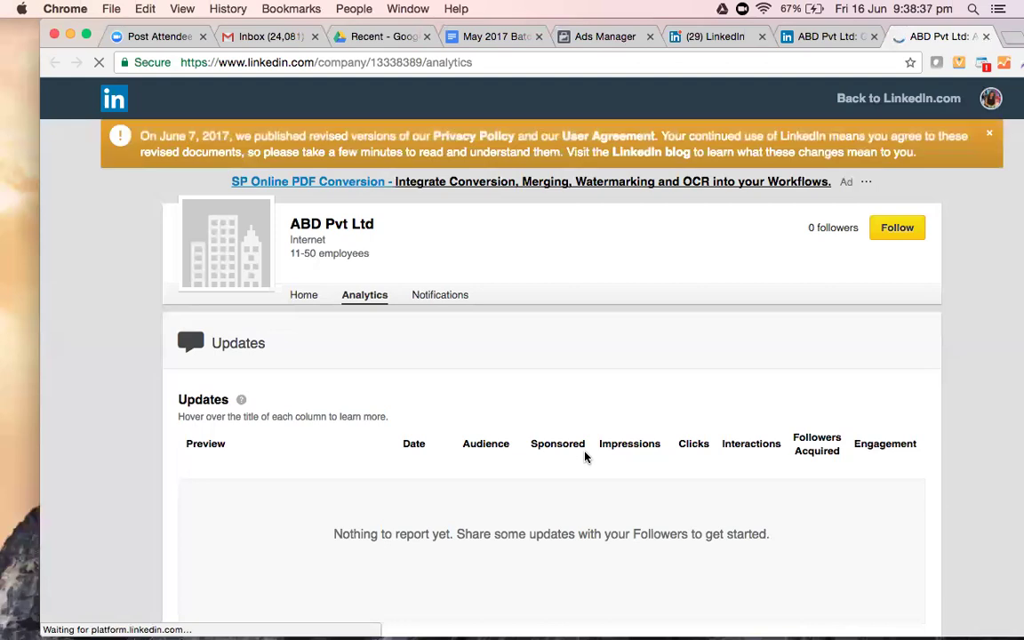
scroll(585, 456, "down", 2)
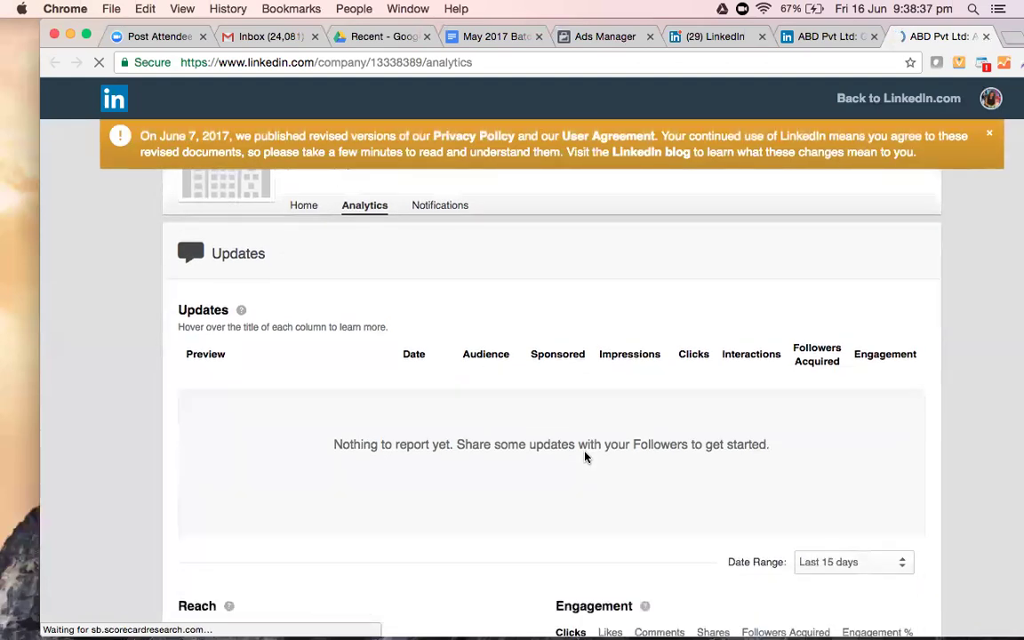
scroll(585, 456, "down", 2)
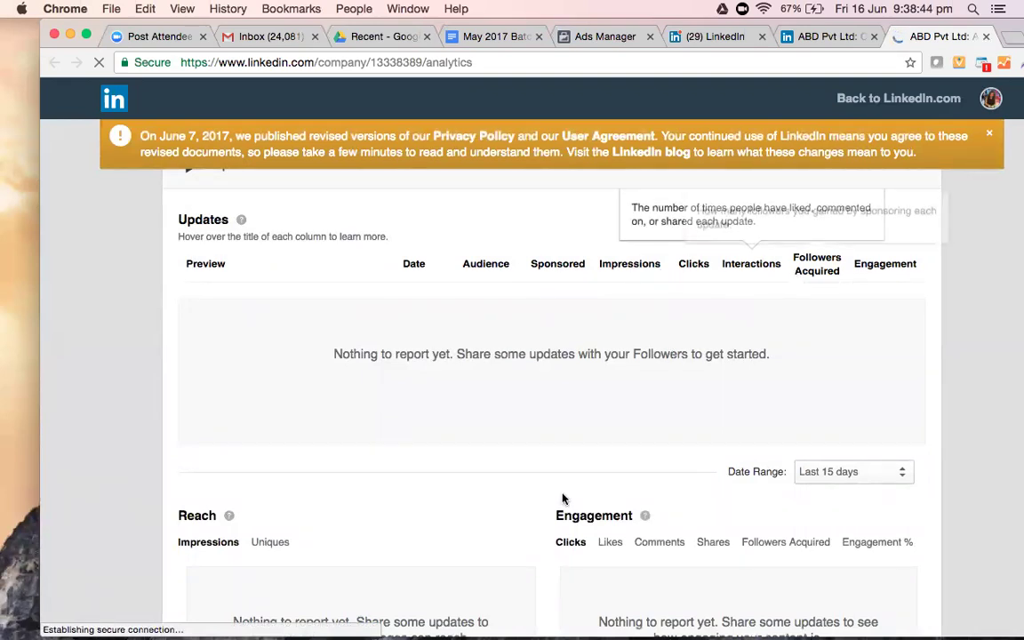
scroll(562, 498, "down", 5)
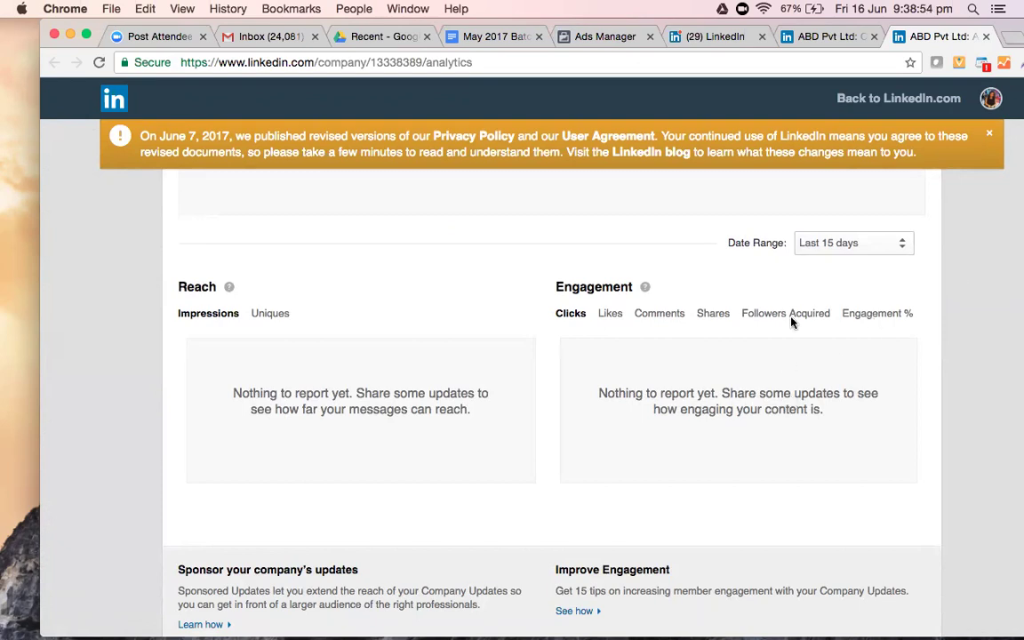
scroll(937, 194, "up", 8)
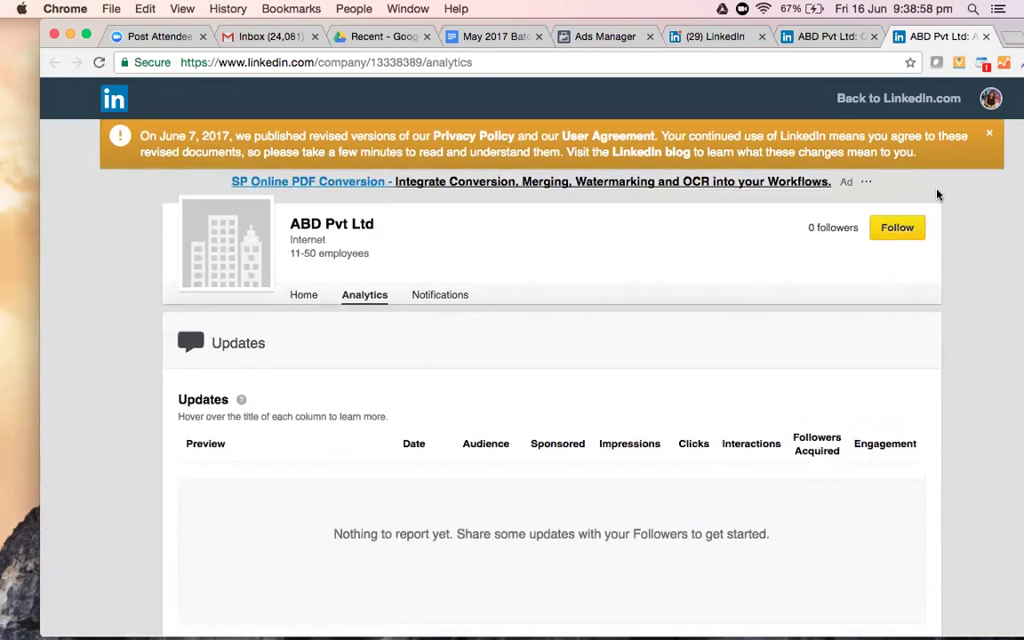
left_click(988, 134)
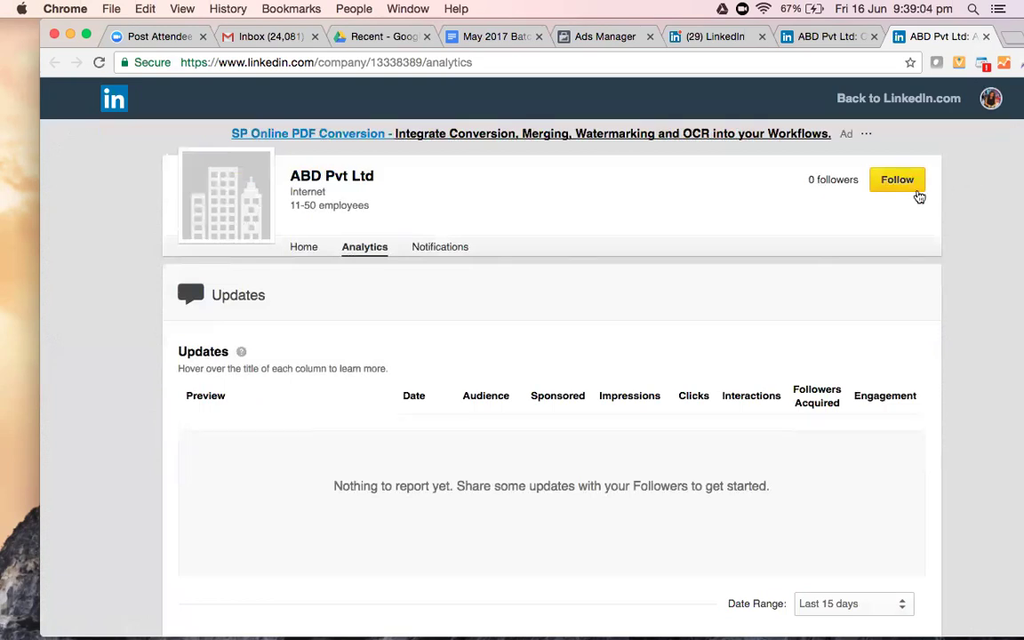
Examine the follower and visitor sections of the company page's analytics.
scroll(918, 196, "down", 5)
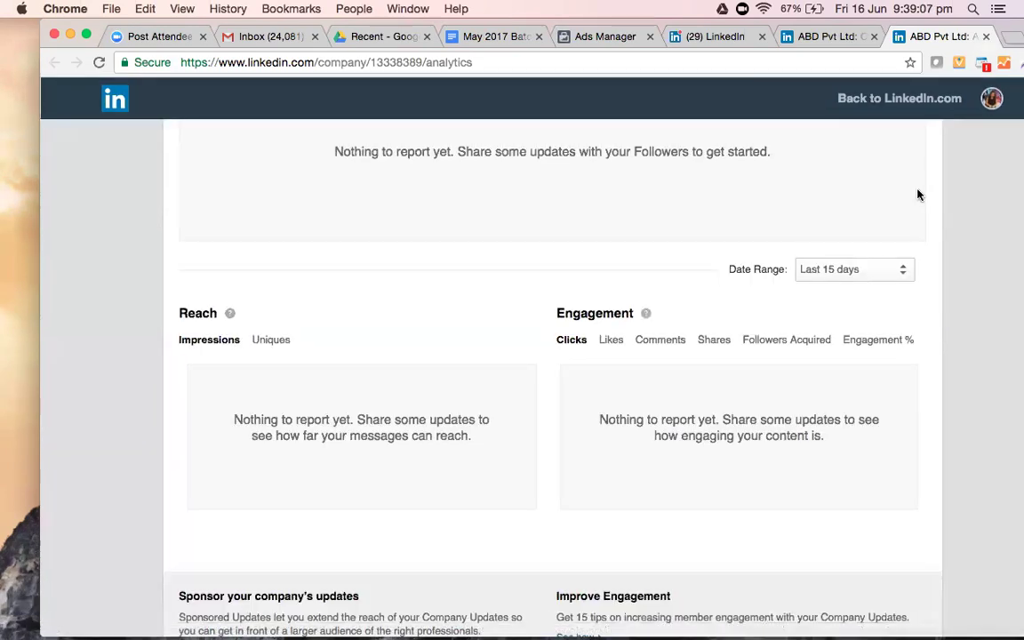
scroll(919, 196, "down", 6)
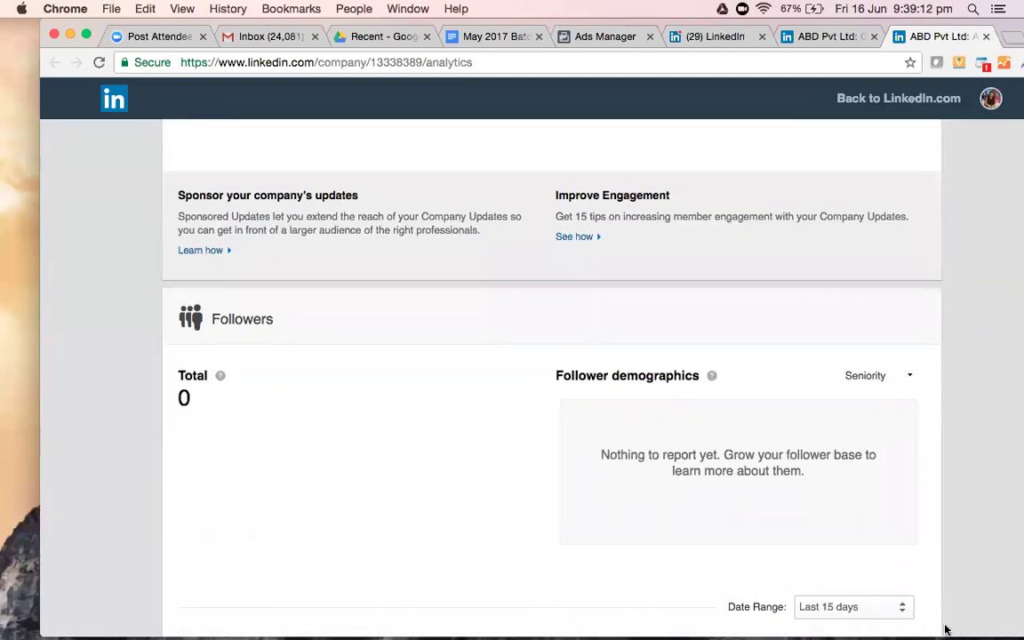
scroll(1003, 295, "down", 15)
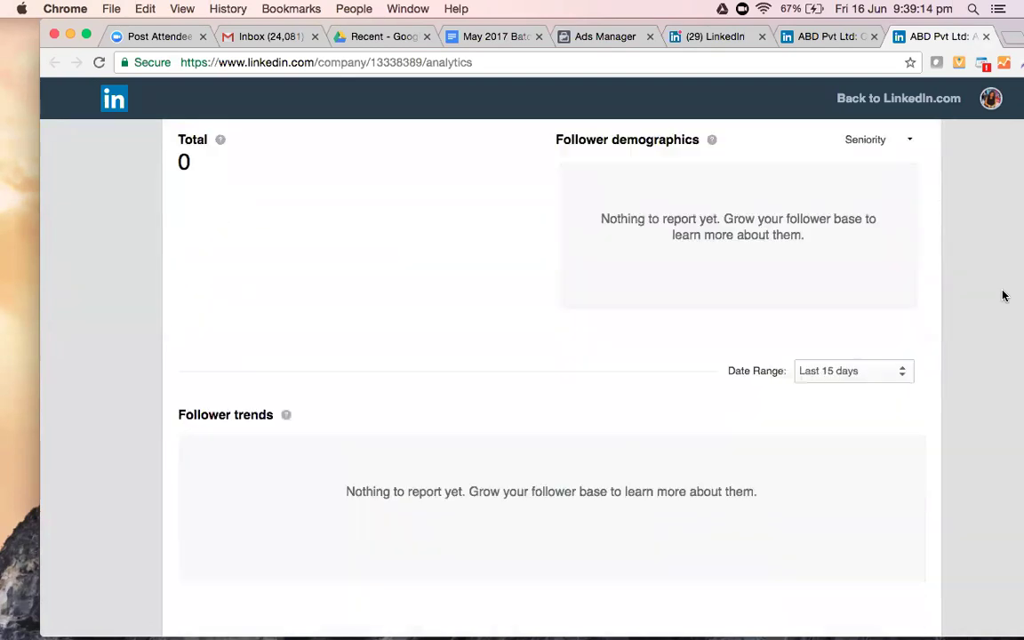
scroll(1003, 295, "down", 4)
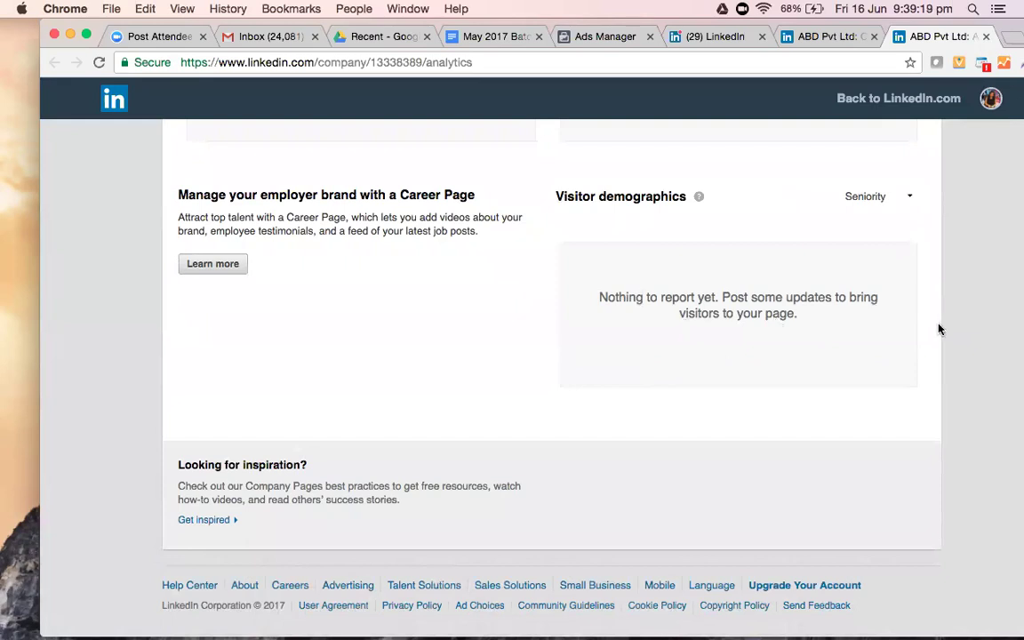
scroll(1012, 393, "up", 20)
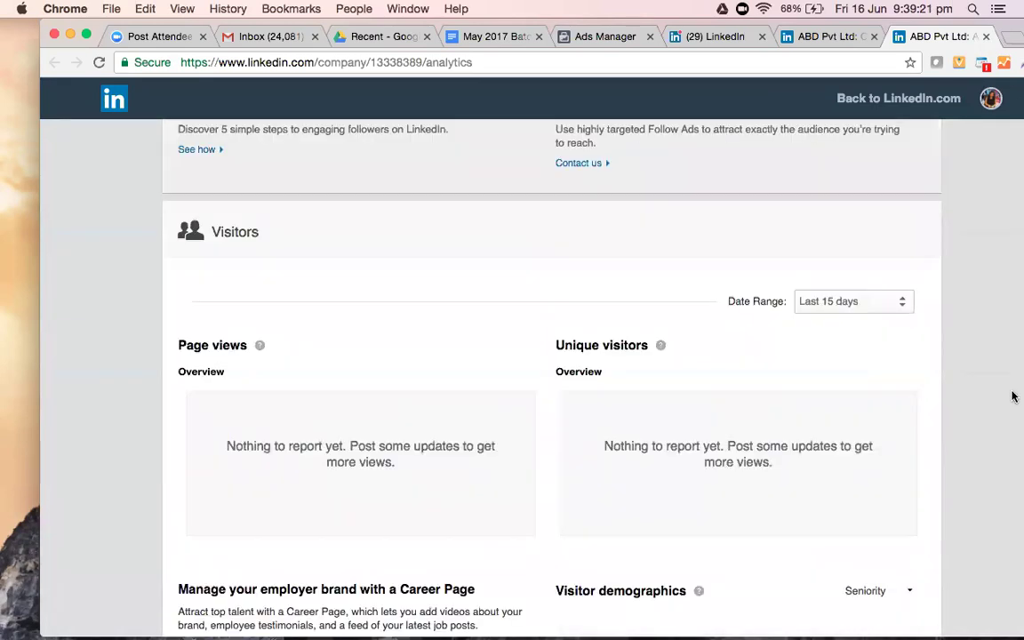
scroll(910, 450, "down", 5)
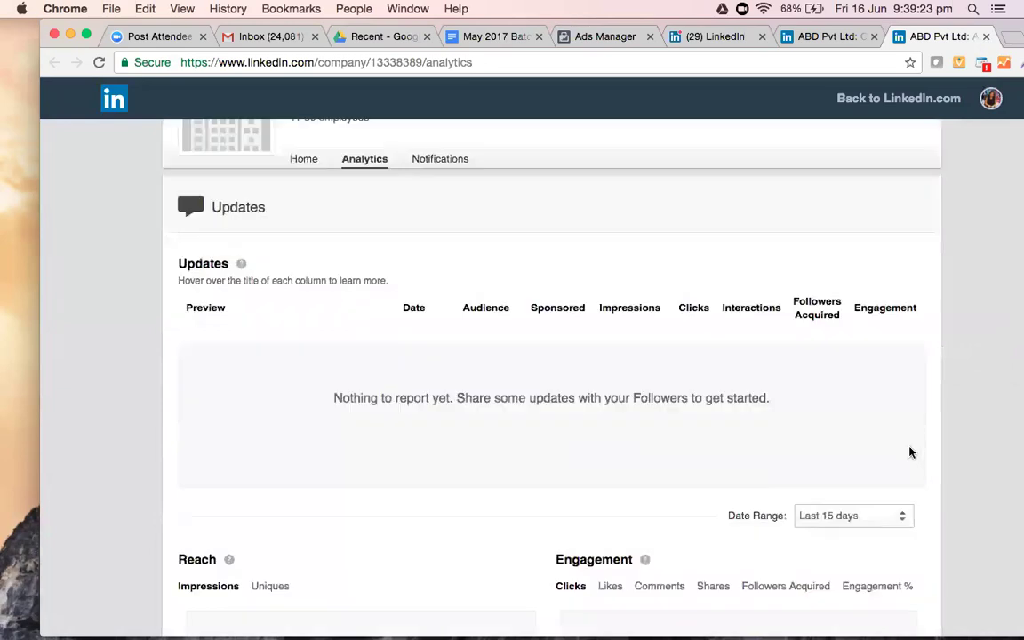
scroll(776, 308, "up", 5)
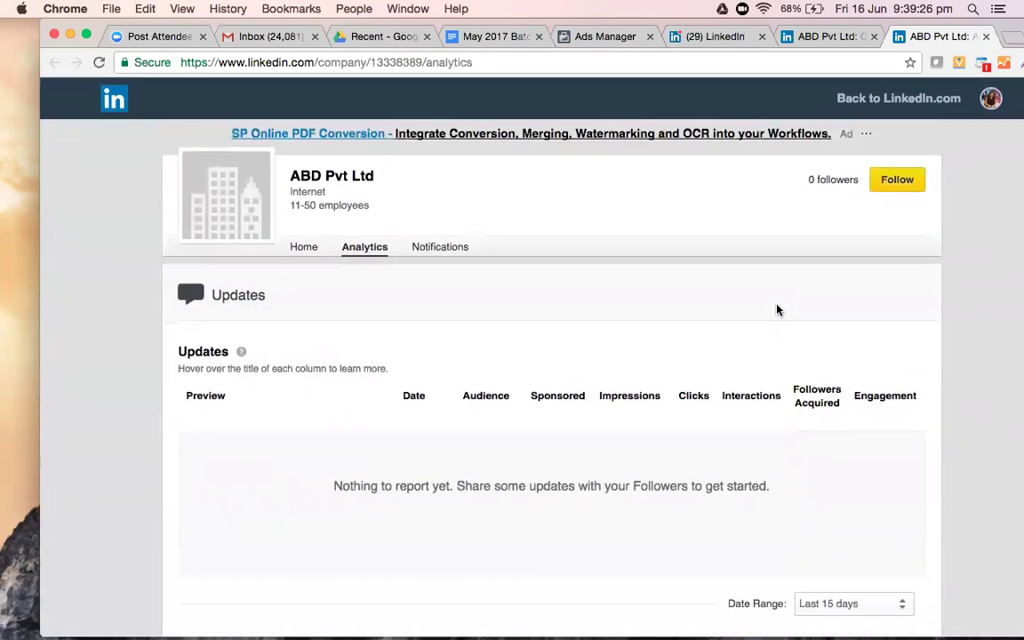
Go to the ABD Pvt Ltd home page and open LinkedIn's Advertise product from there.
left_click(306, 249)
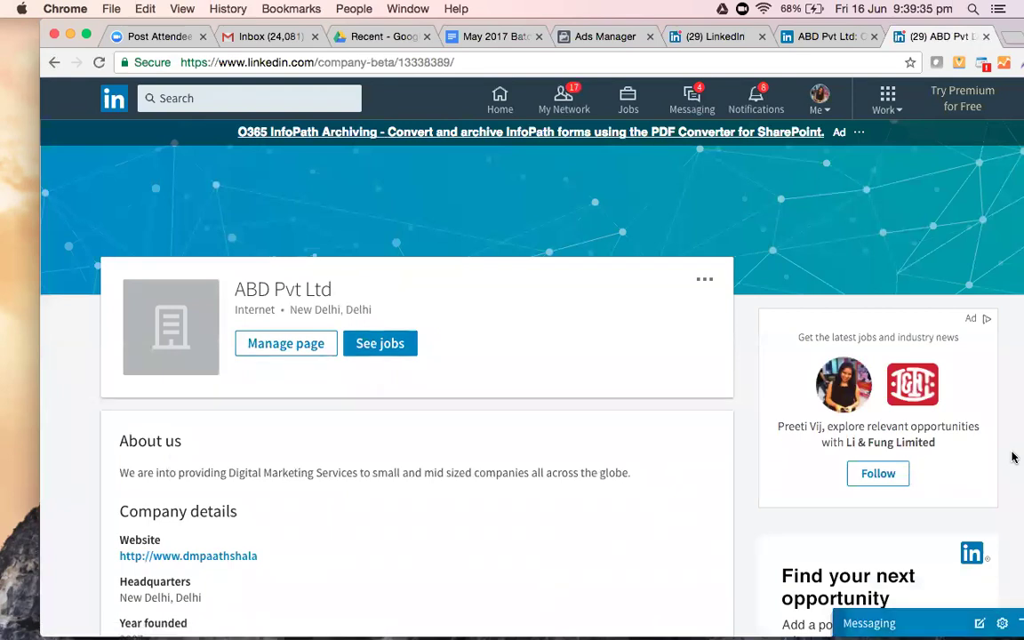
left_click(893, 102)
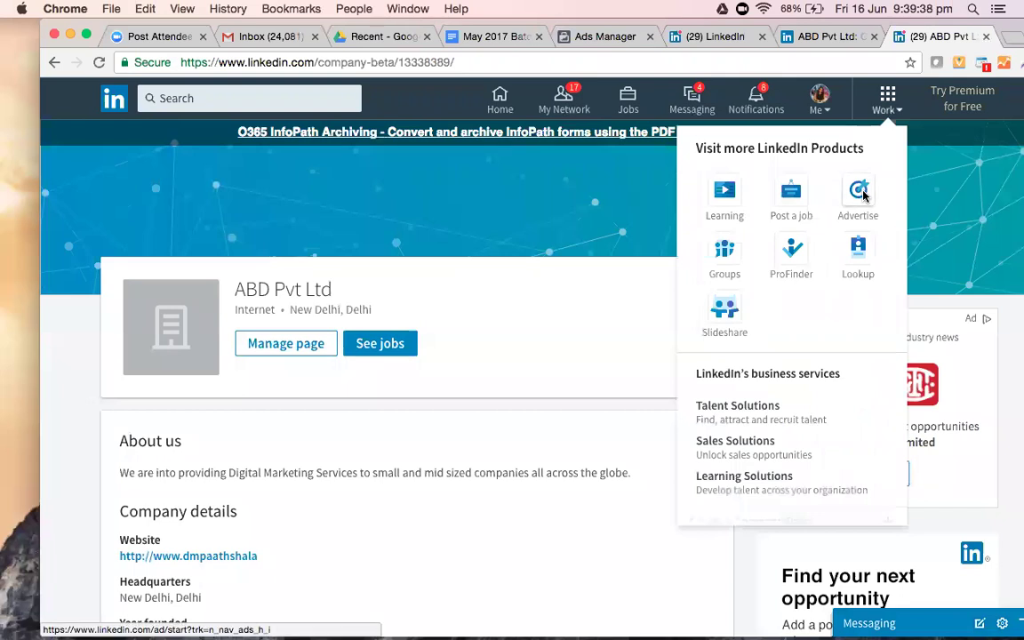
left_click(859, 192)
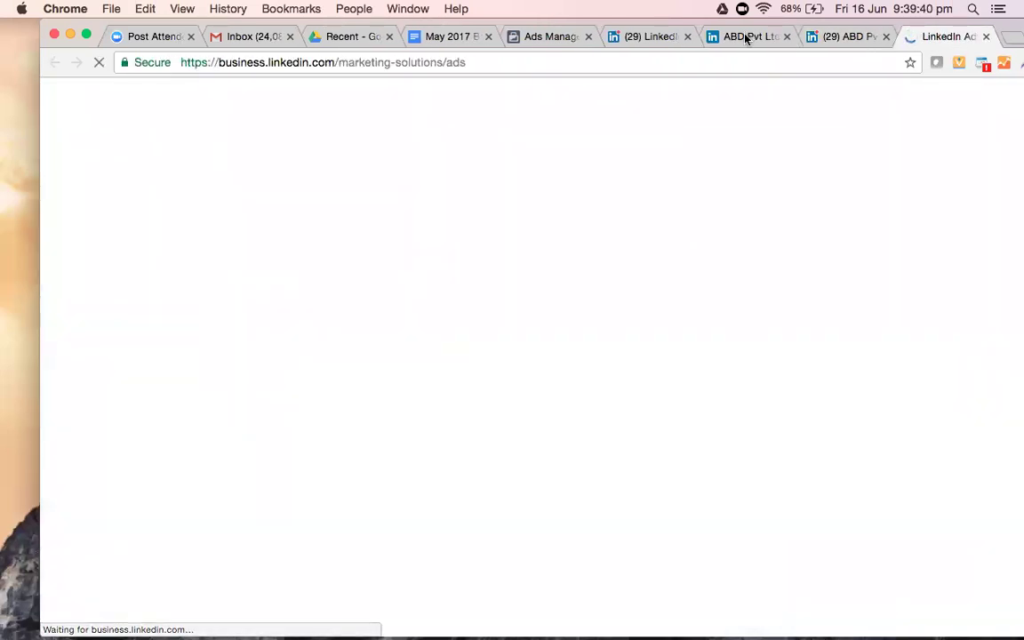
Close both ABD Pvt Ltd browser tabs and keep the LinkedIn advertising page open.
left_click(777, 41)
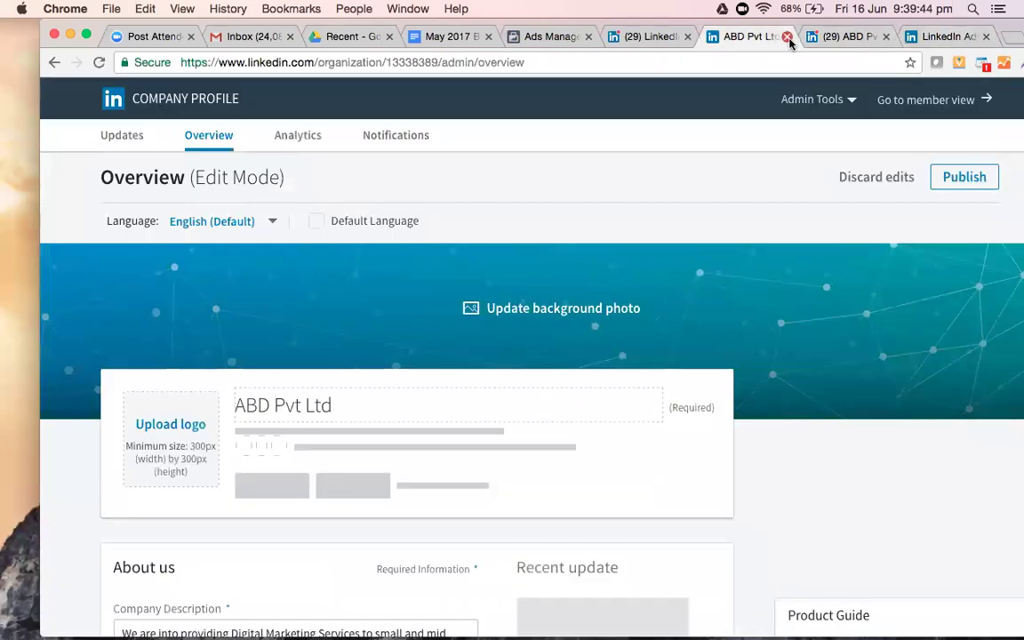
left_click(787, 37)
left_click(786, 38)
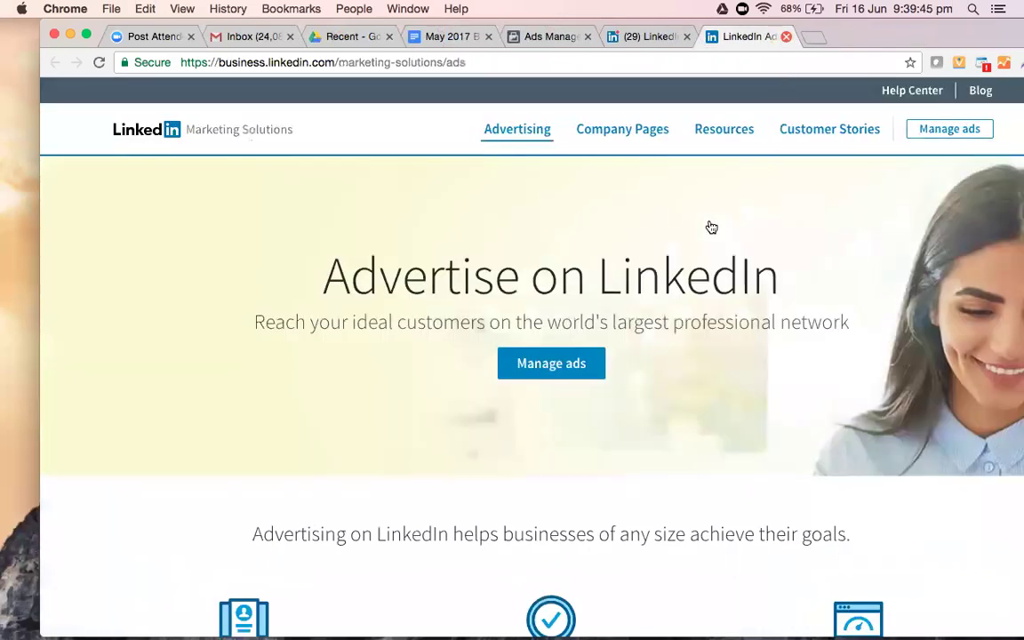
Examine the LinkedIn advertising page's overview of audience targeting, ad creation, budget control and Sponsored Content.
scroll(487, 471, "down", 5)
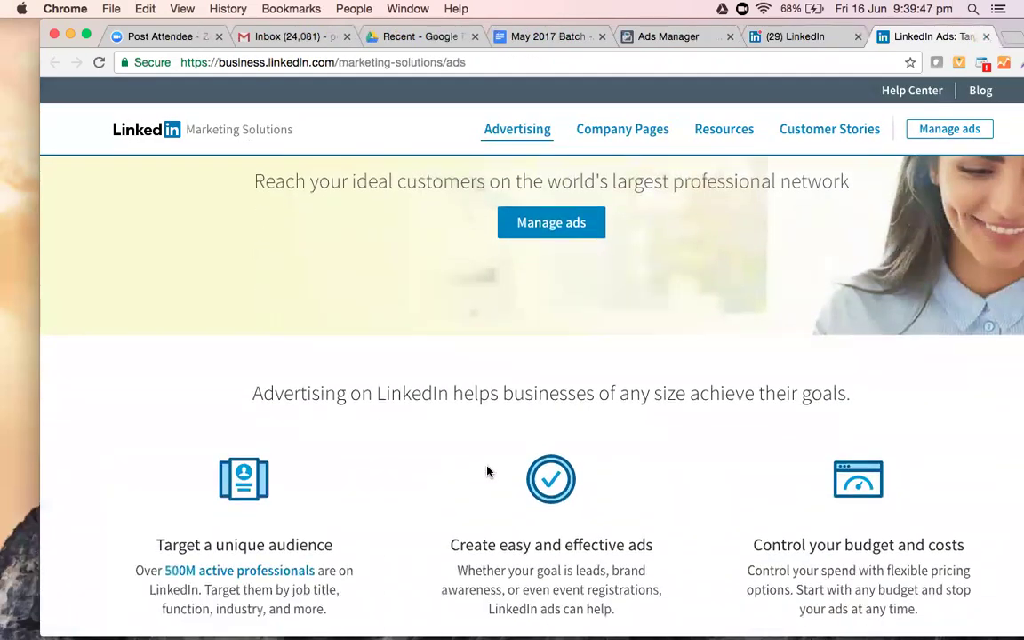
scroll(487, 471, "up", 1)
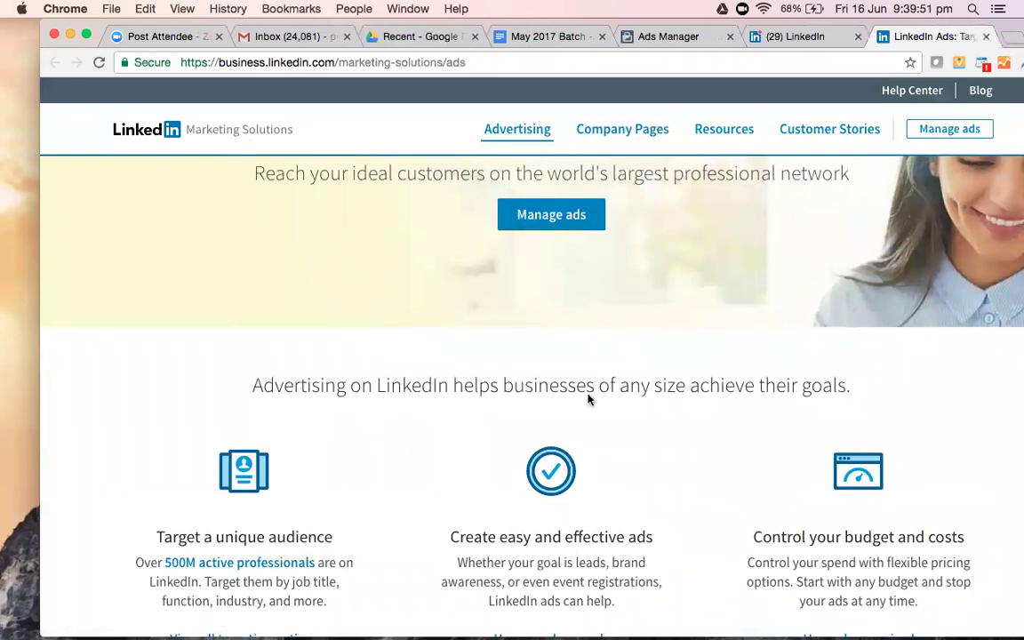
scroll(587, 399, "down", 3)
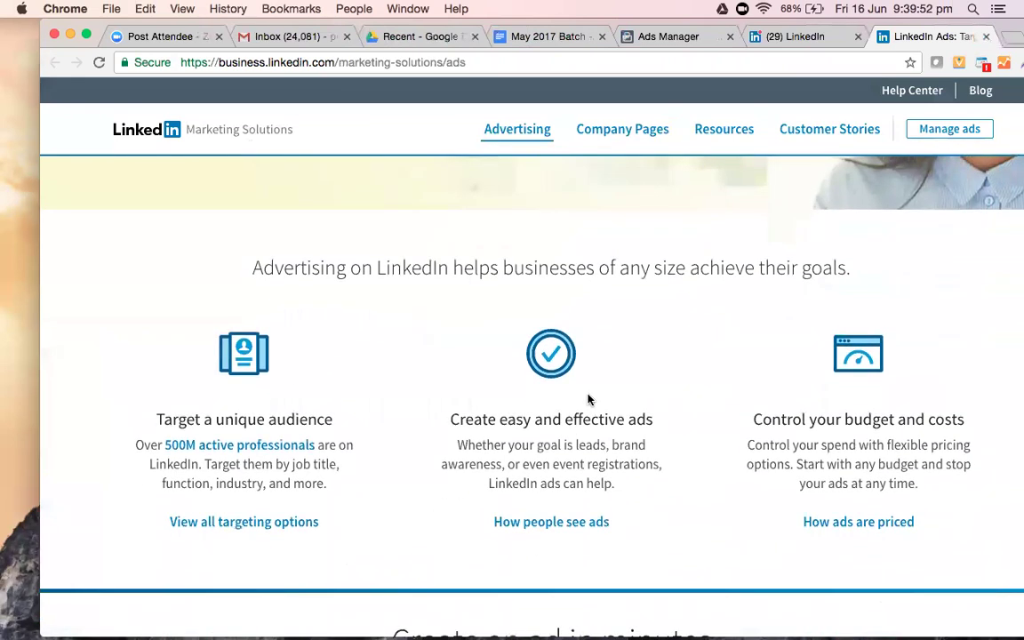
scroll(587, 407, "down", 1)
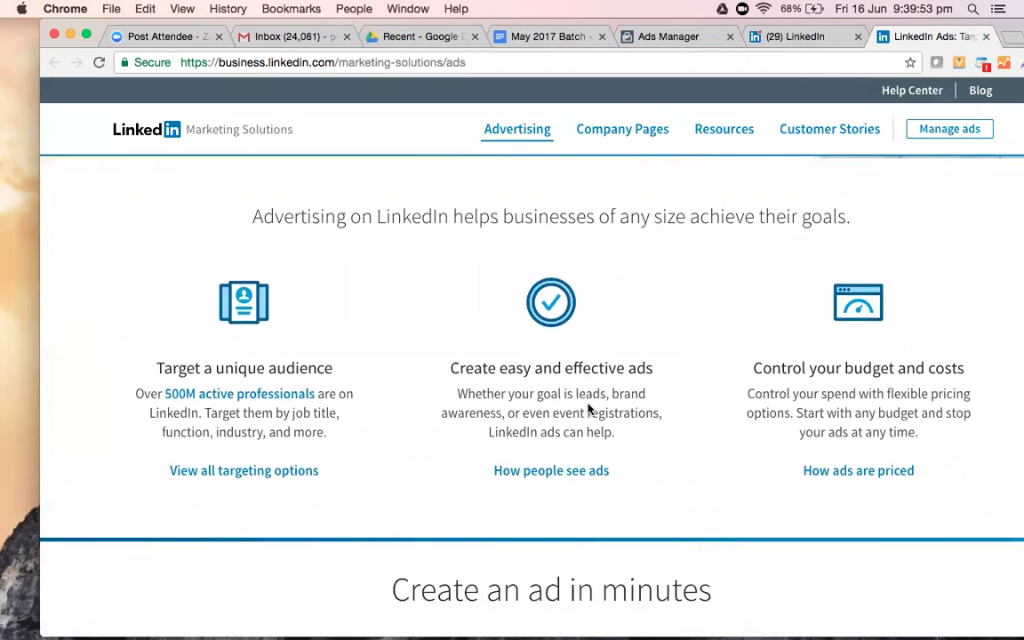
scroll(588, 407, "down", 8)
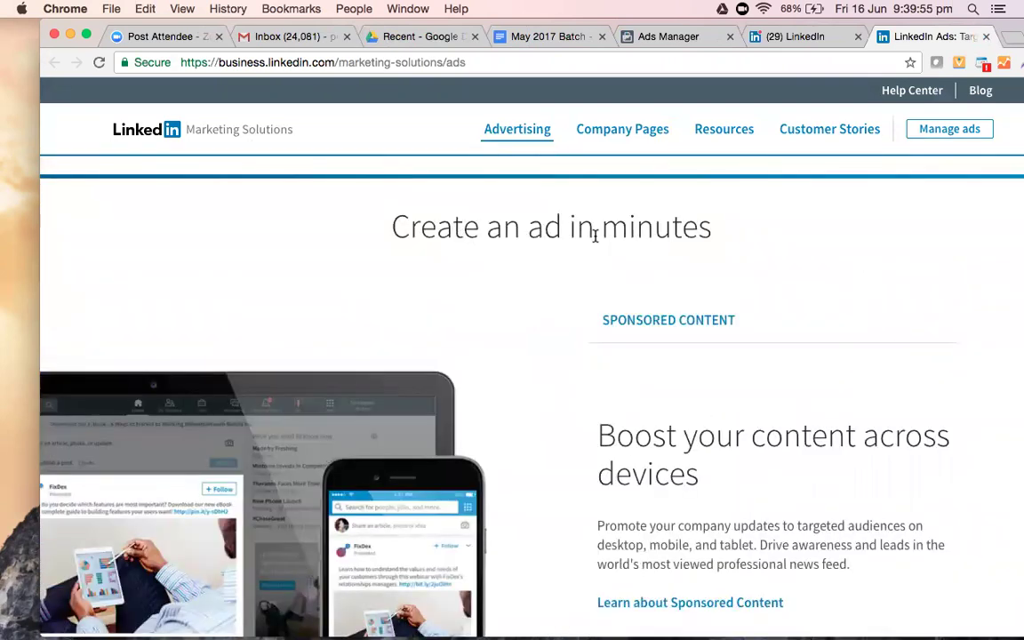
scroll(594, 234, "down", 10)
scroll(934, 130, "up", 20)
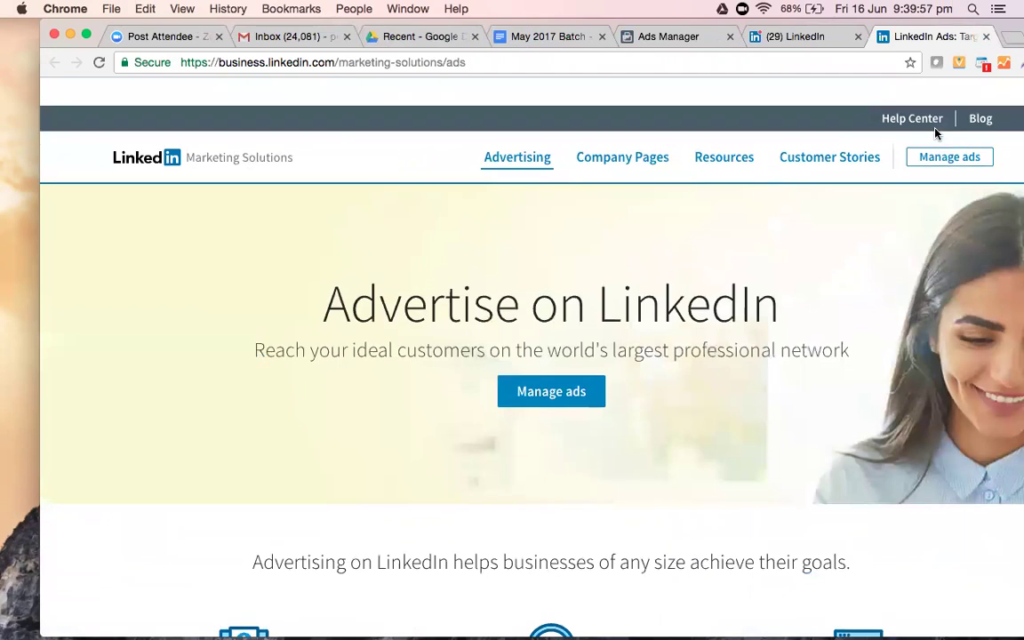
Open LinkedIn ad management and sign in by entering the account password.
scroll(935, 131, "down", 1)
left_click(933, 130)
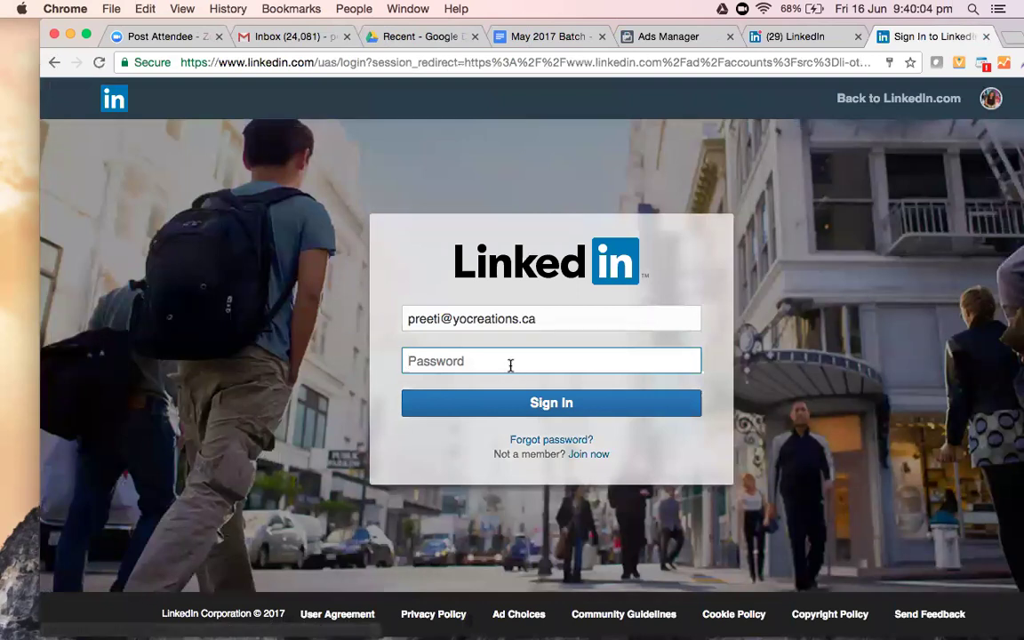
left_click(510, 365)
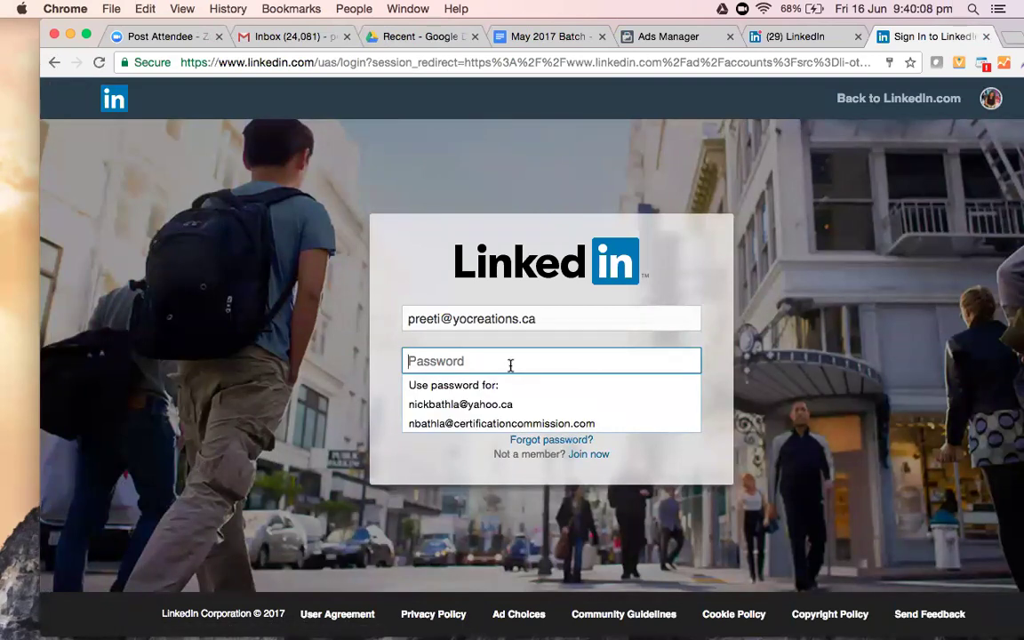
type("•••••")
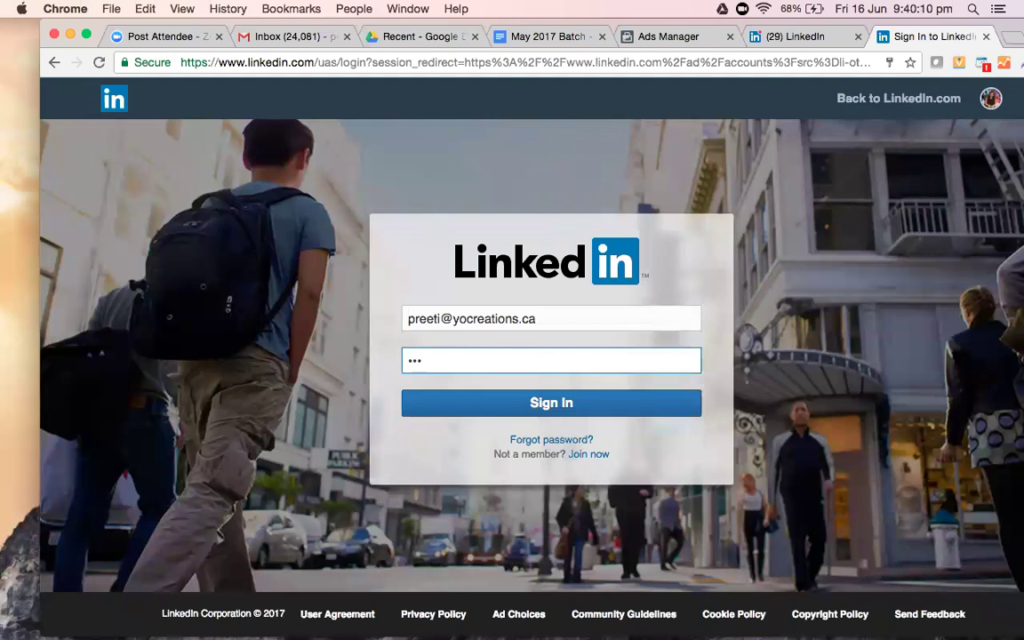
type("•••••••••")
left_click(523, 406)
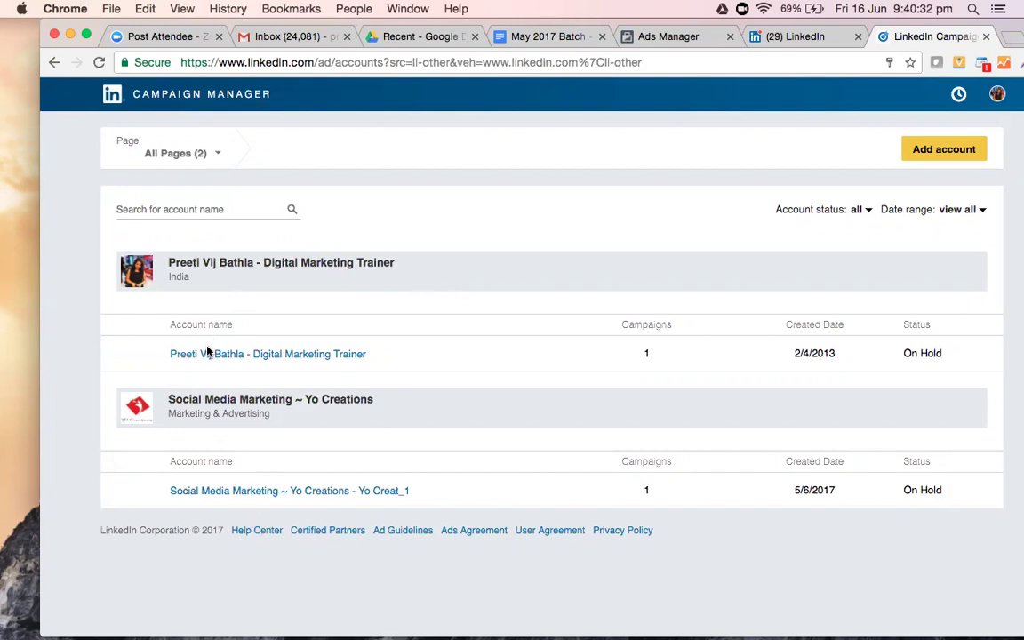
Open the Digital Marketing Trainer ad account and examine its time series chart and campaign performance table.
left_click(918, 364)
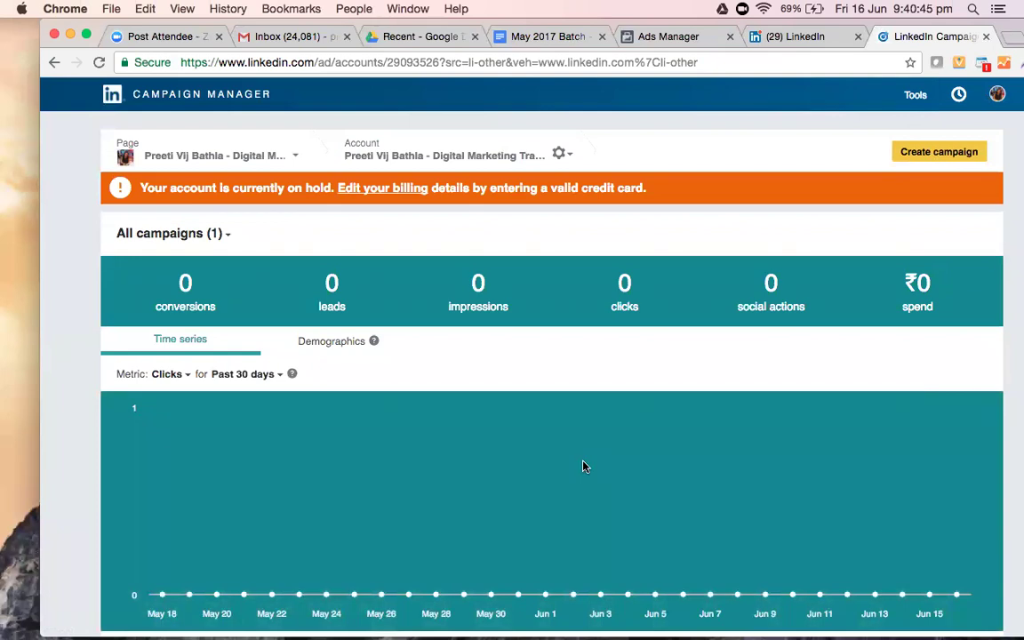
scroll(583, 466, "down", 3)
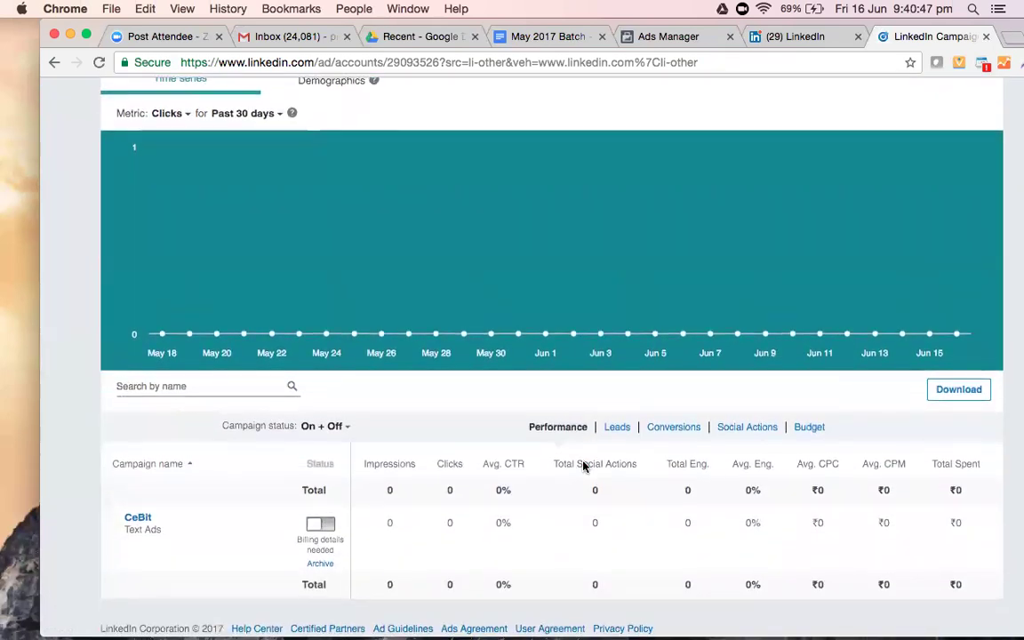
scroll(583, 465, "up", 1)
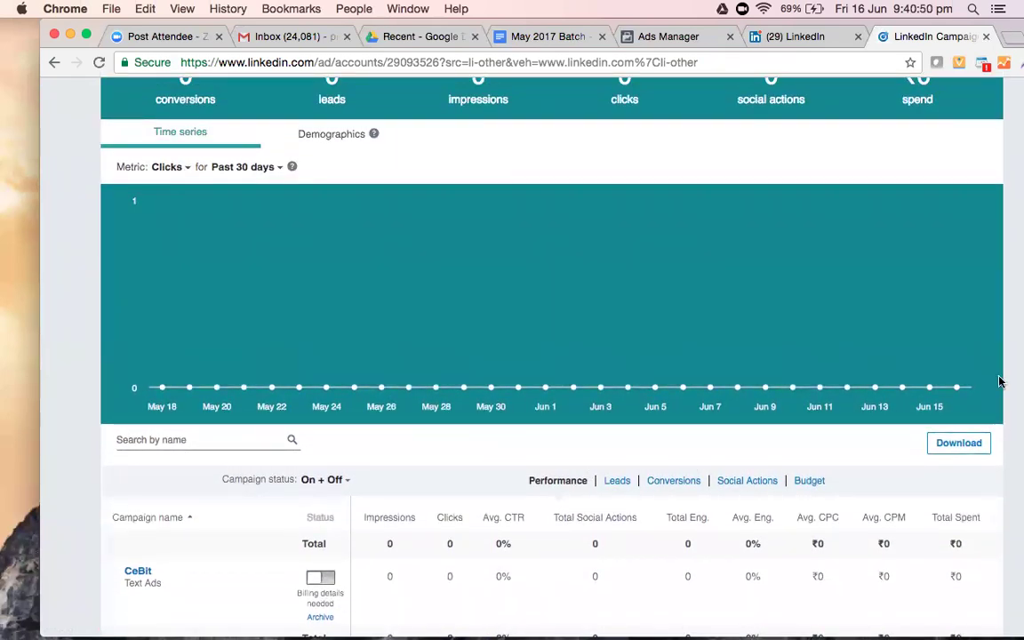
scroll(725, 487, "down", 1)
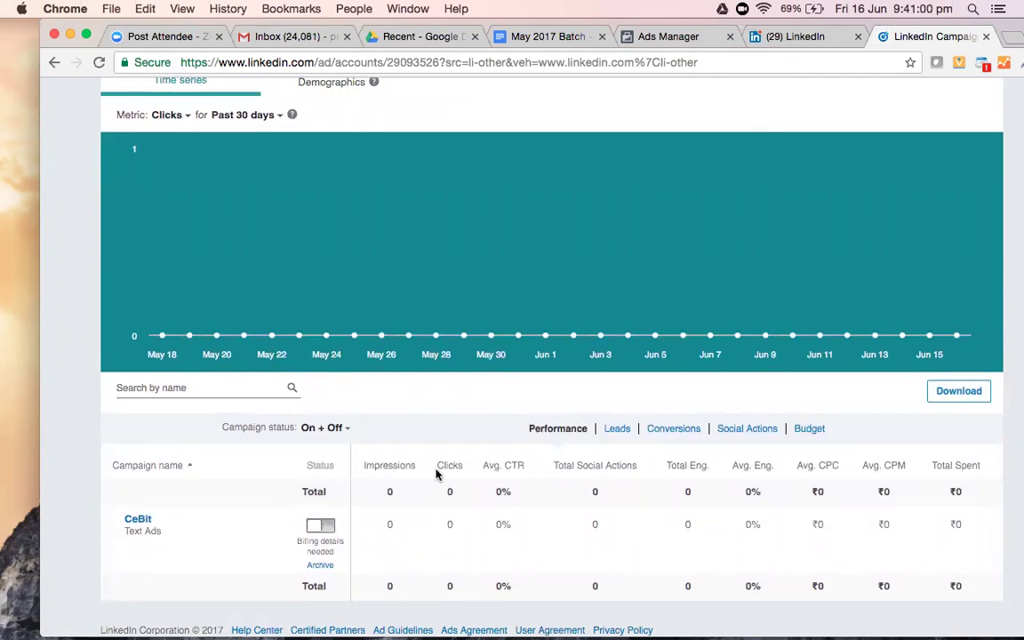
scroll(436, 480, "up", 5)
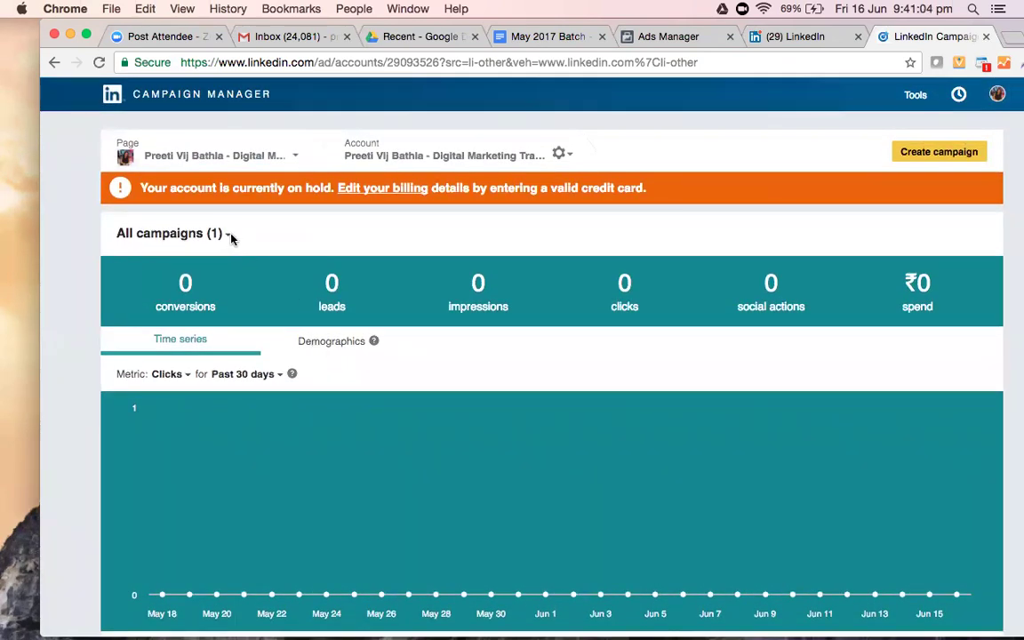
Examine the campaign type filter choices and the account's dashboard, leaving all campaigns shown.
left_click(228, 240)
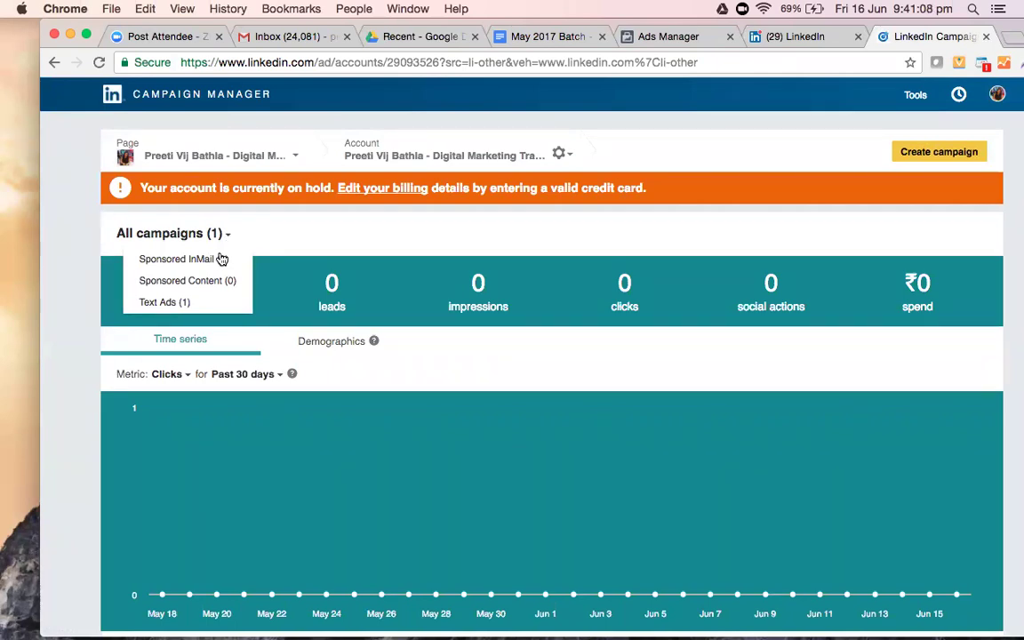
left_click(418, 210)
scroll(270, 476, "down", 5)
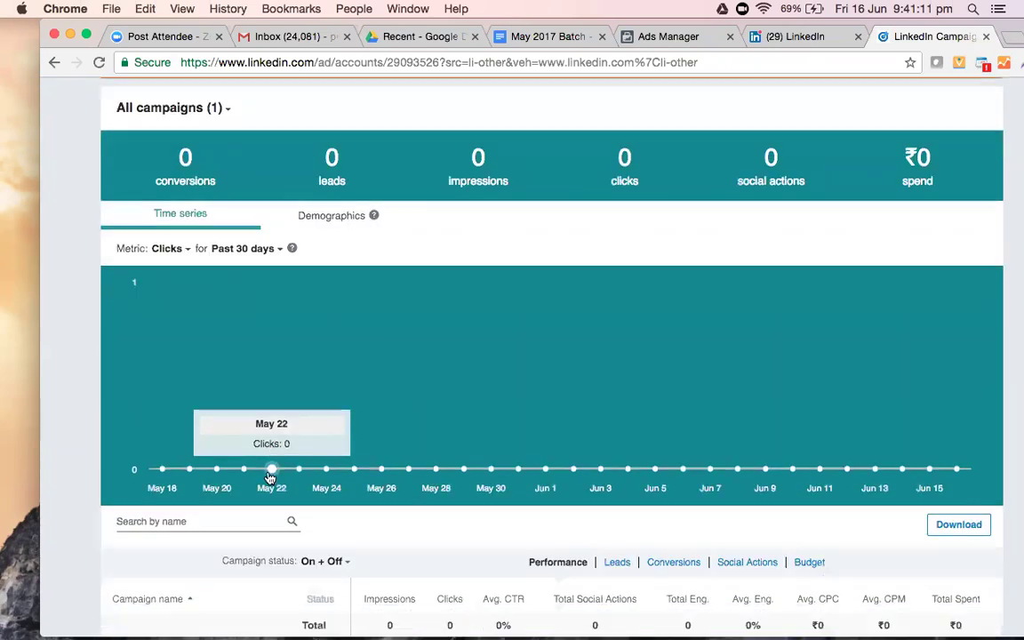
scroll(270, 478, "up", 5)
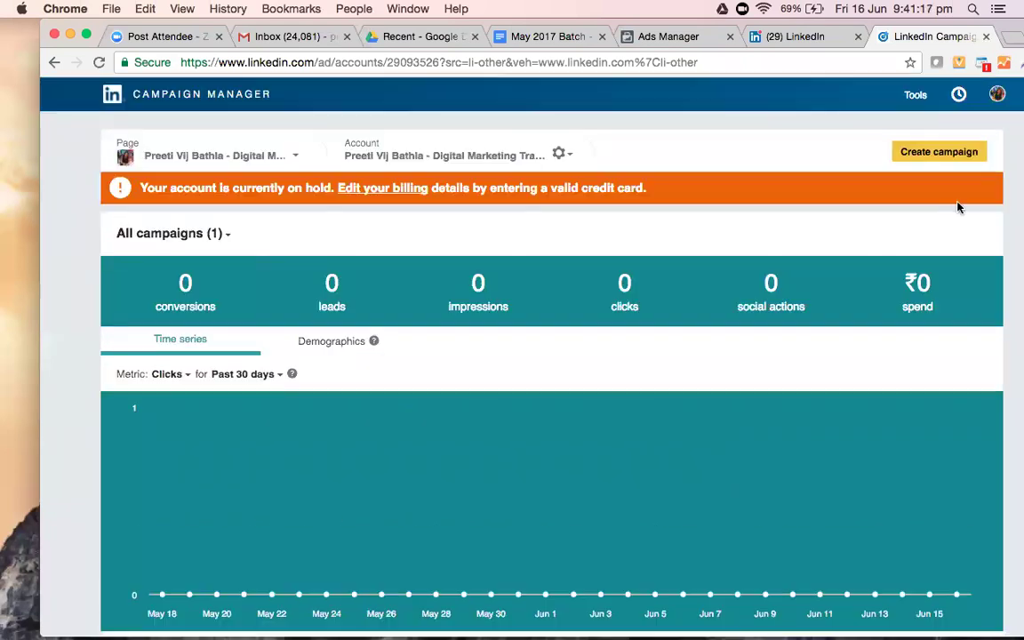
Create a Text Ads campaign named "Linkedin Campaign for Digital Marketing Services" and continue to building the ad.
left_click(940, 156)
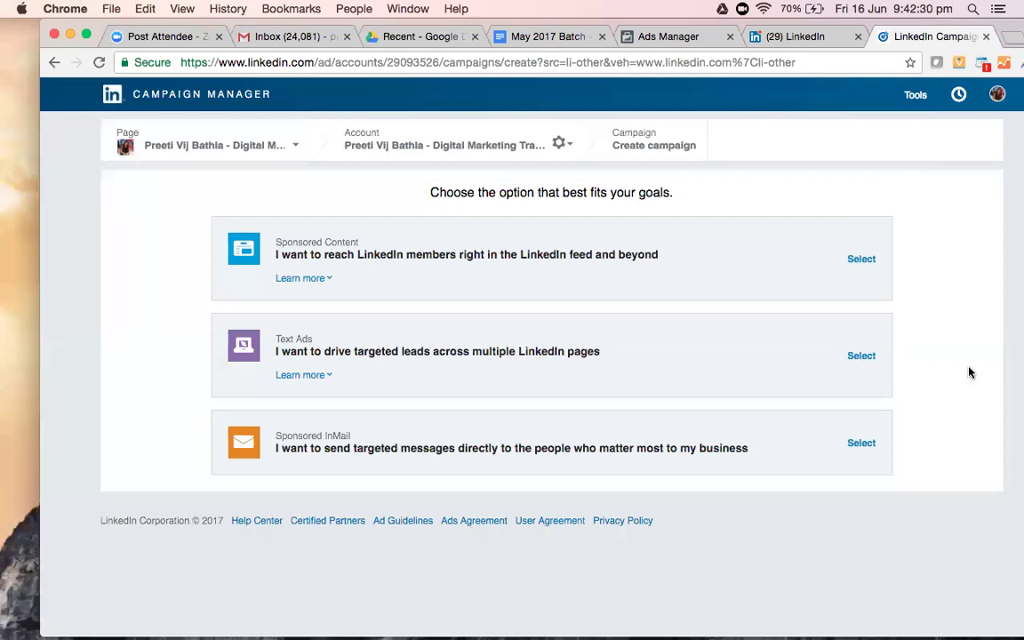
left_click(859, 354)
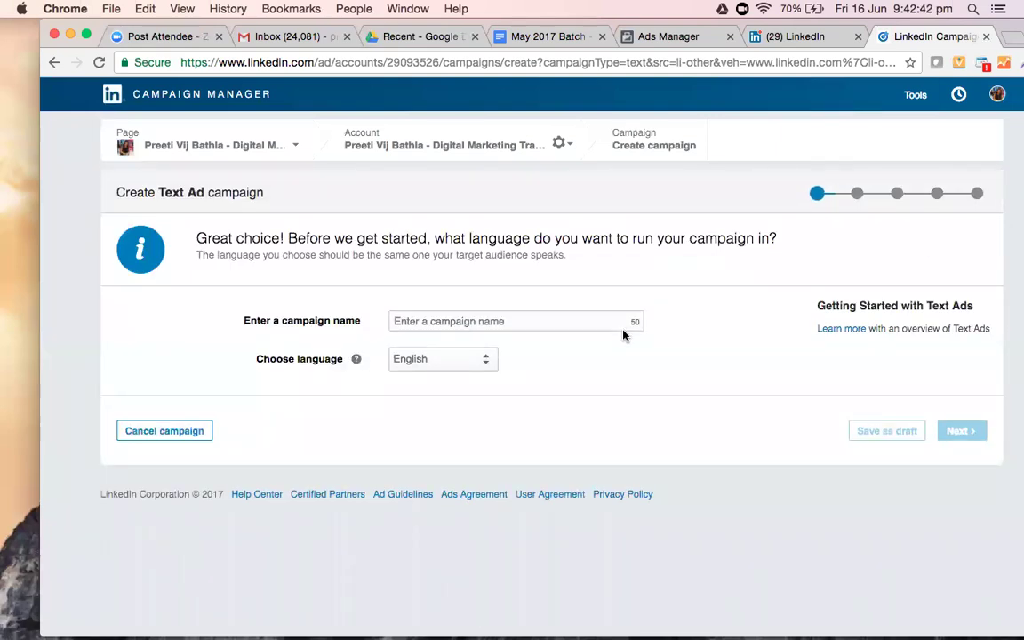
left_click(448, 324)
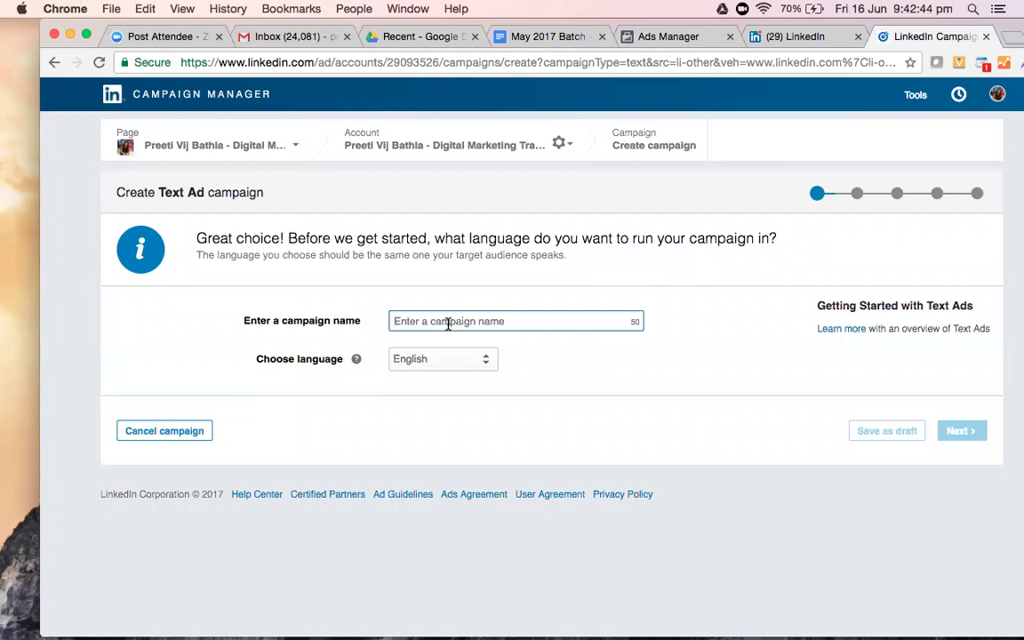
type("Linked ")
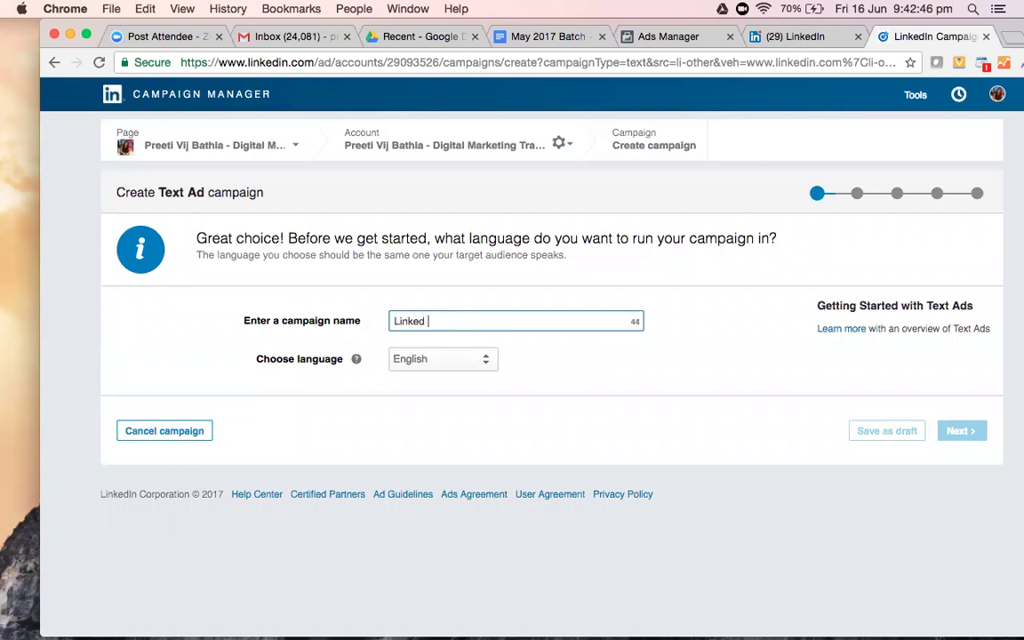
type("in Campaign for")
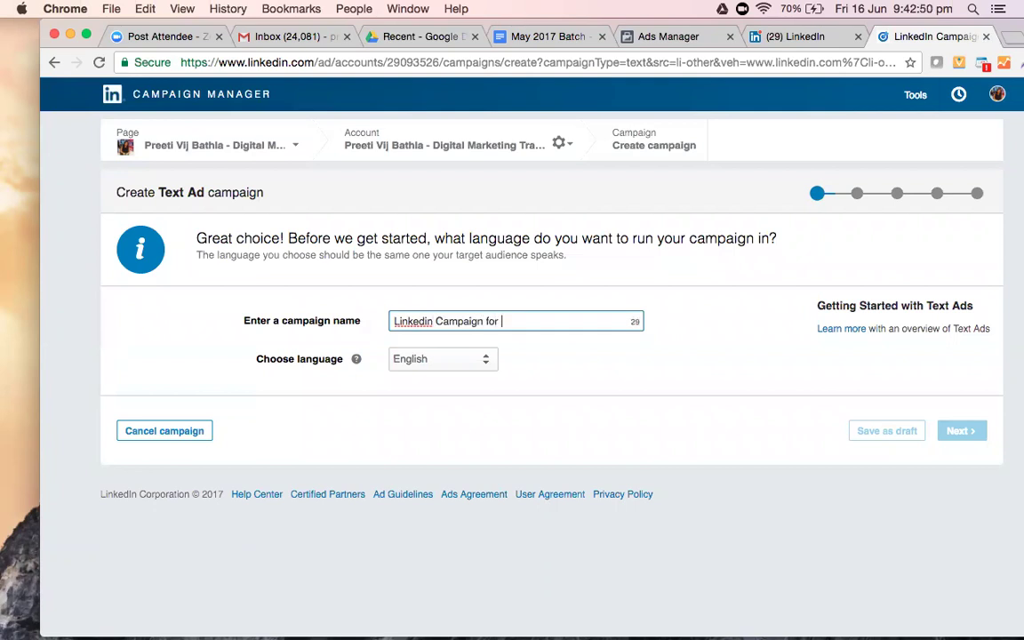
type("Digital Ma")
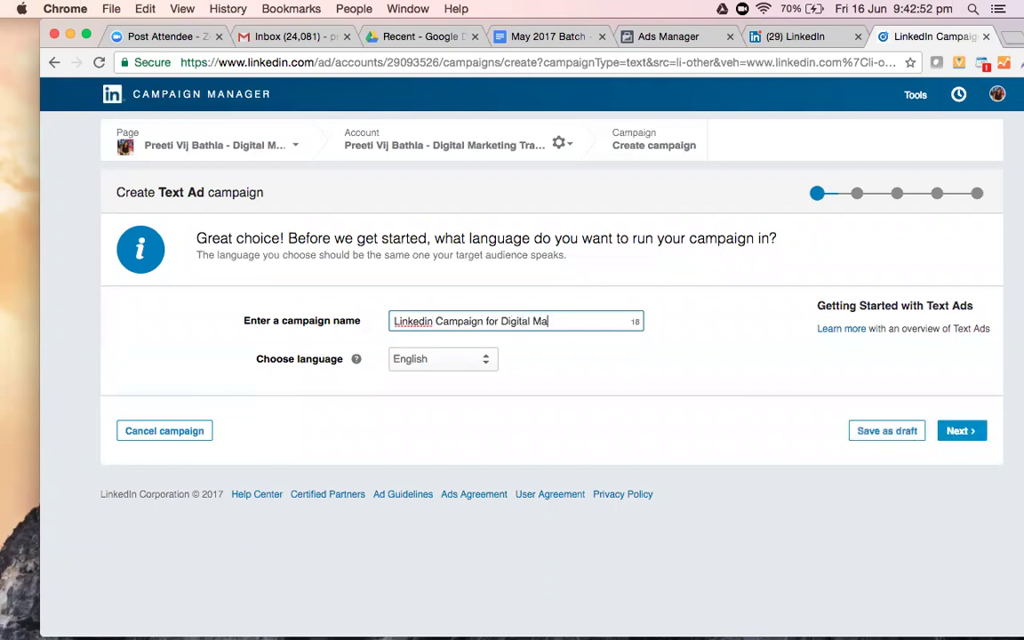
type("rketing Ser")
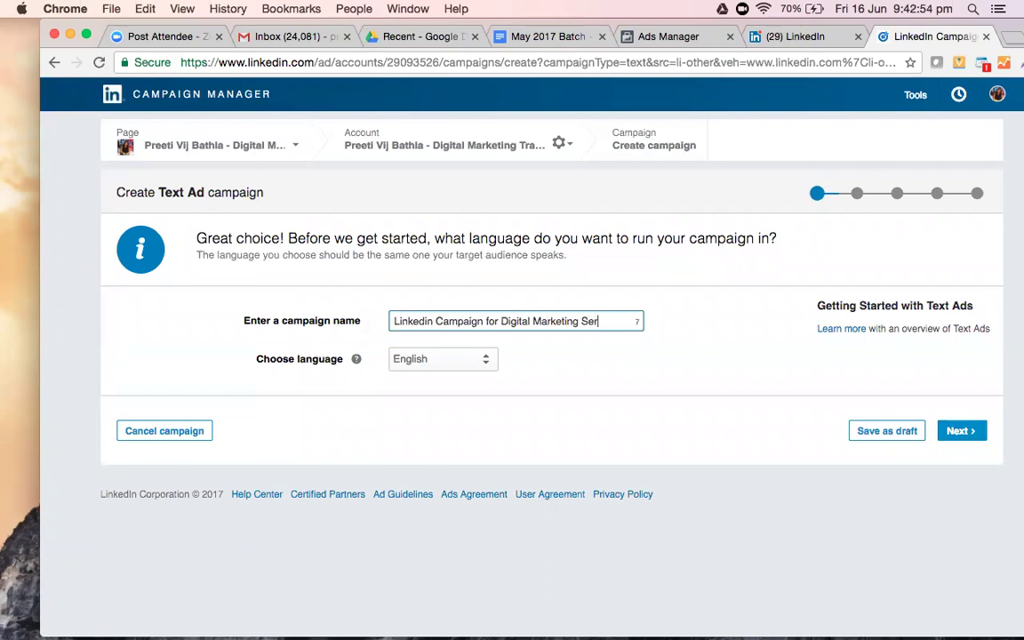
type("vices")
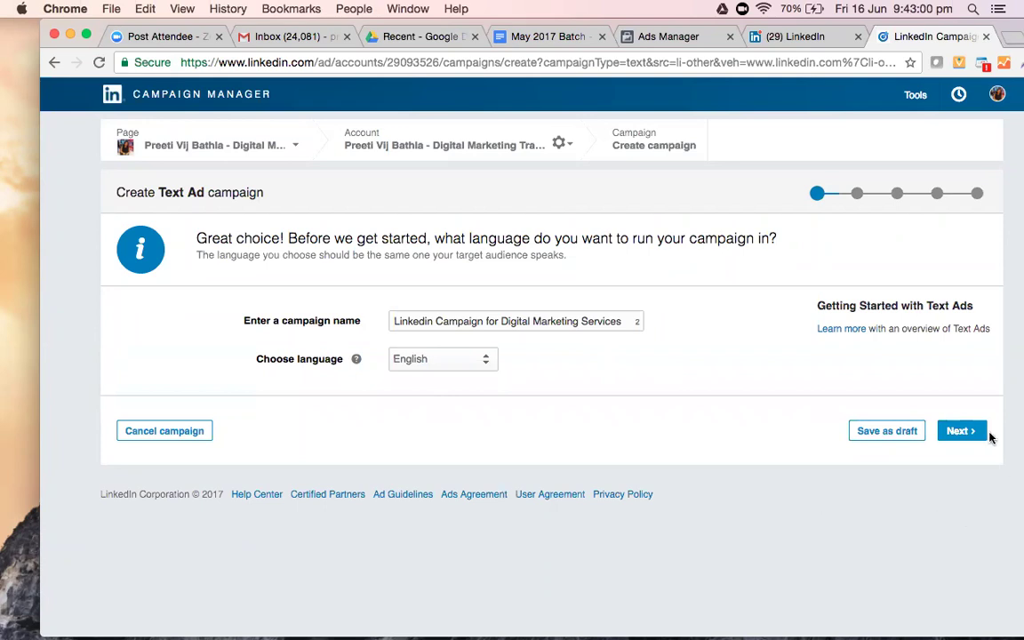
left_click(962, 431)
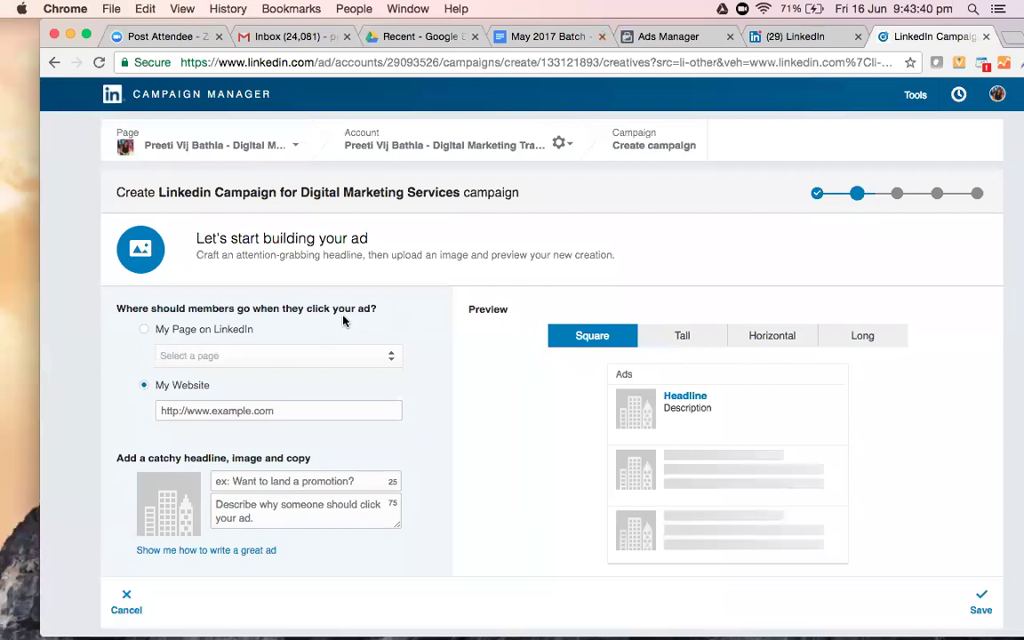
left_click(208, 407)
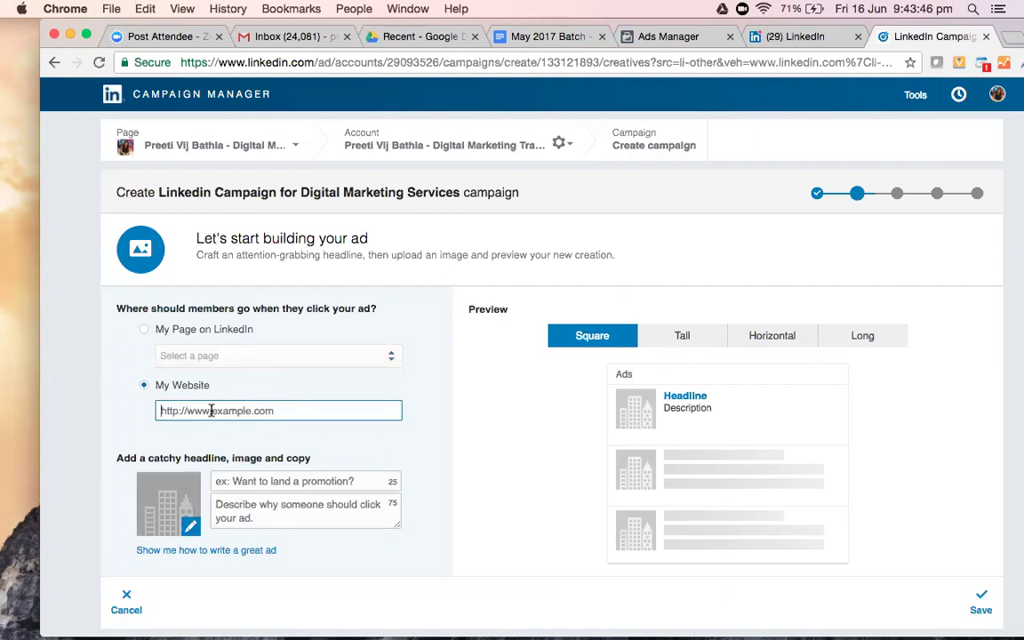
type("www/")
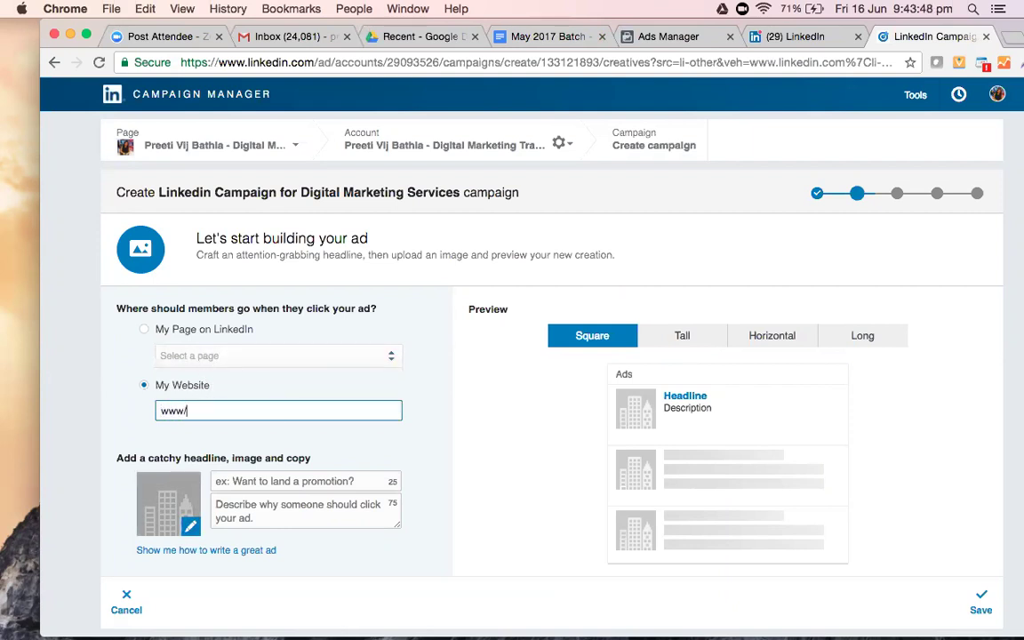
type("dmpaathshala.com")
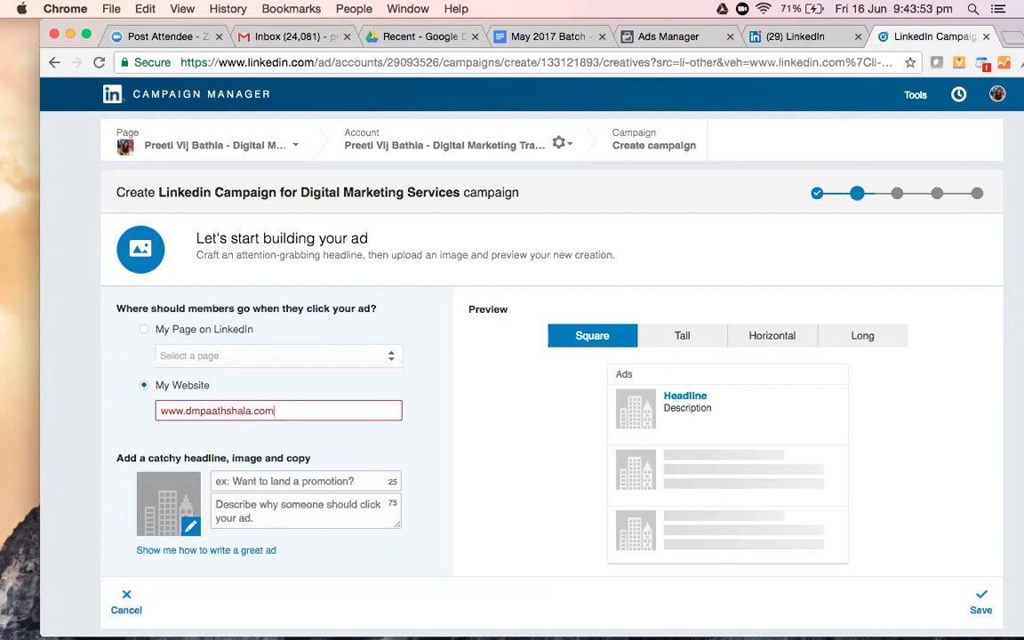
scroll(533, 356, "down", 1)
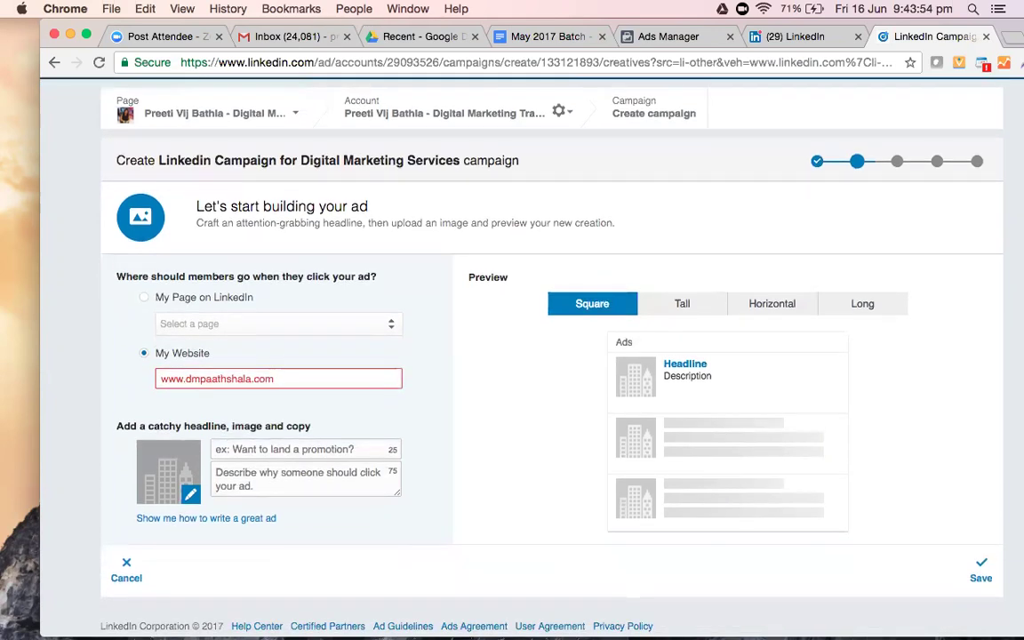
left_click(243, 451)
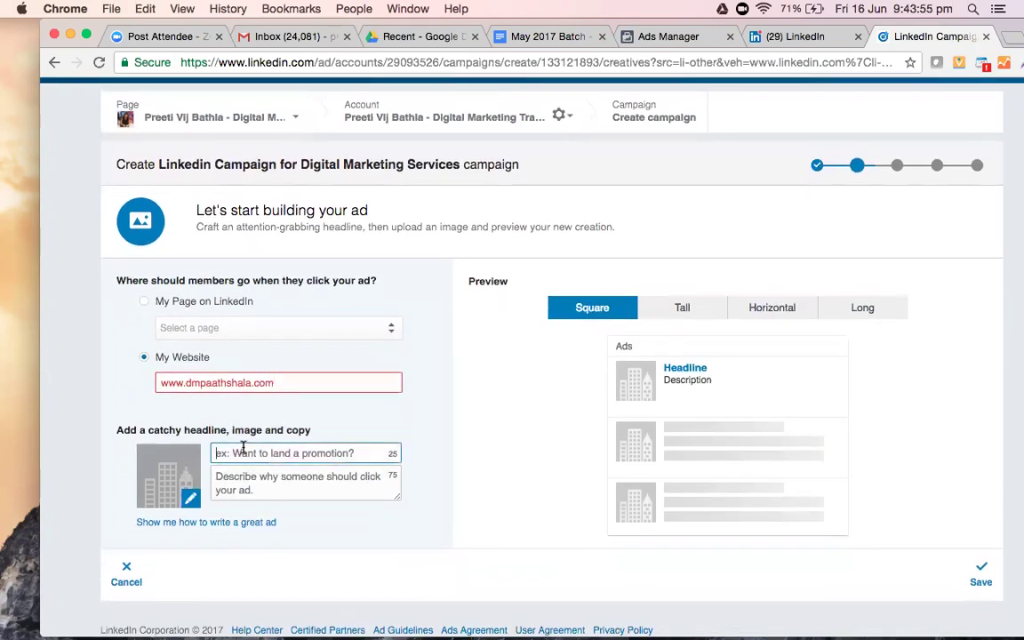
left_click(304, 380)
Enter "Get Digital Services" as the text ad's headline.
left_click(282, 453)
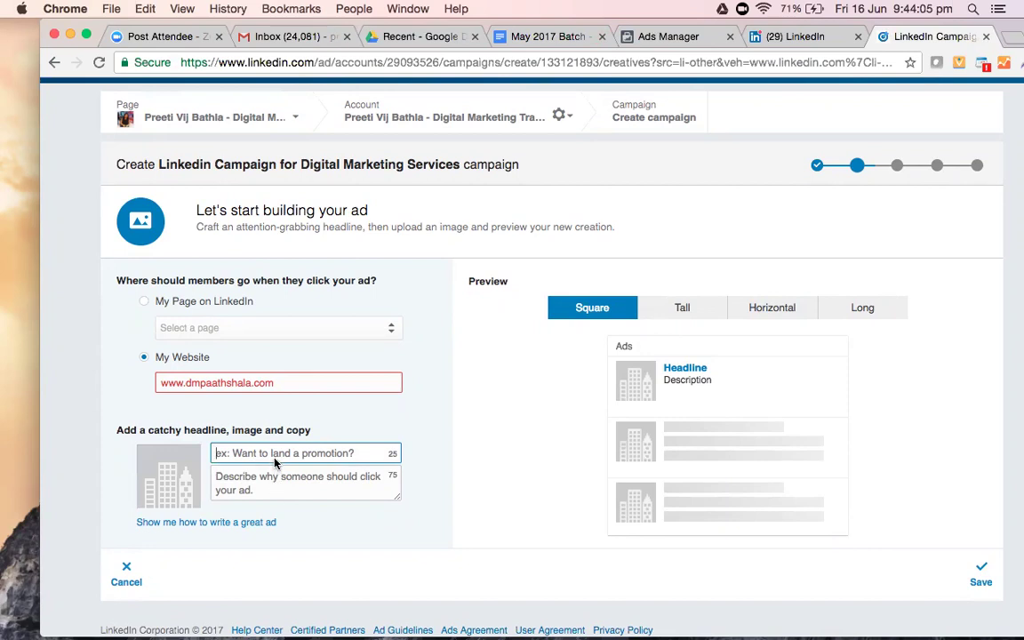
type("Get F")
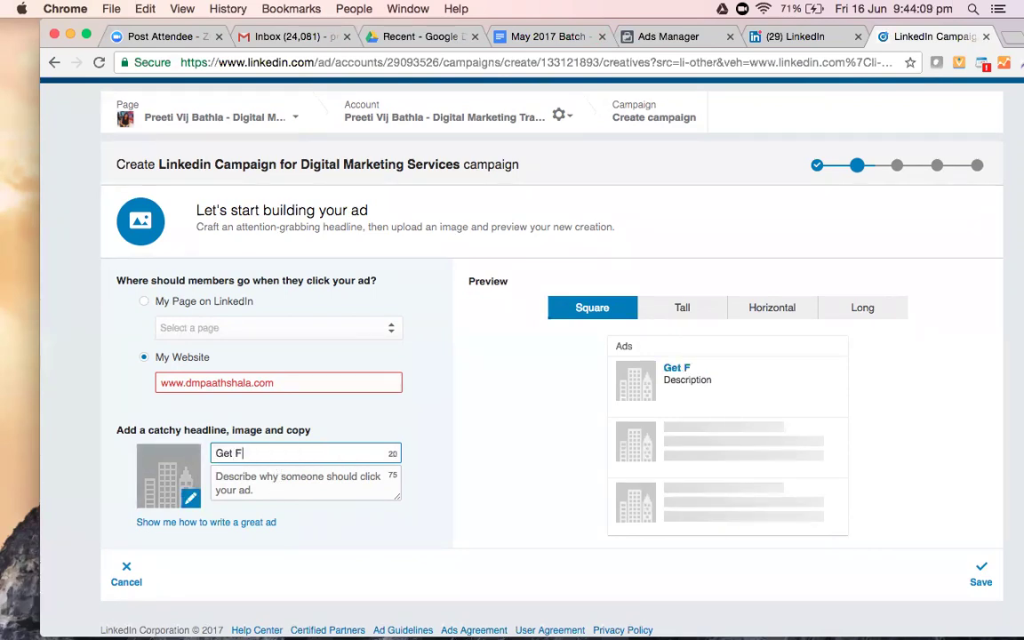
key("BackSpace")
type("Digital  Services")
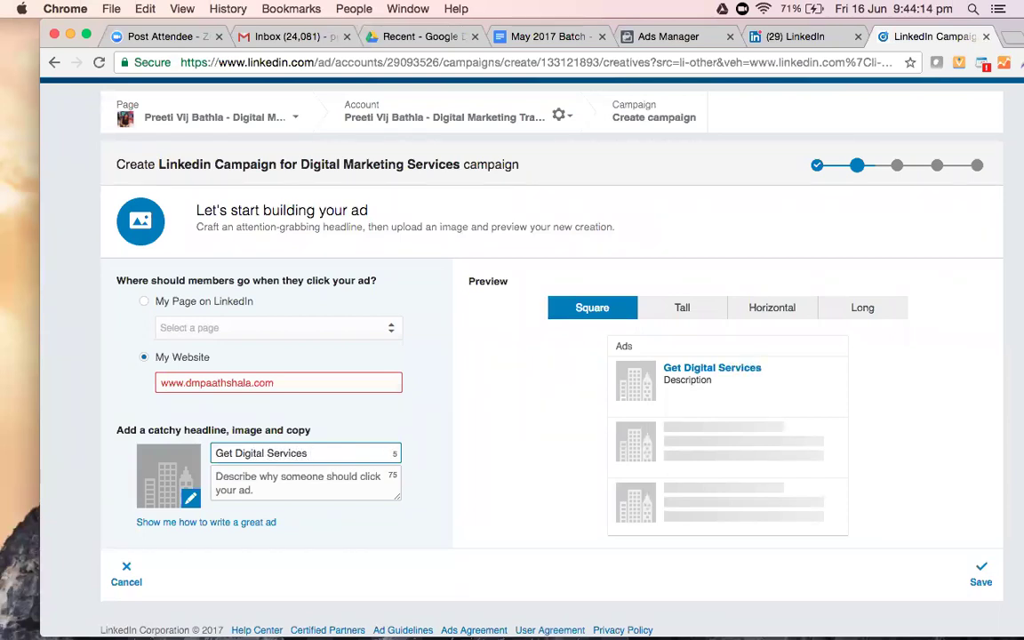
type(" at")
key("BackSpace")
key("BackSpace")
key("BackSpace")
Enter "Digital Marketing Services for your business at minimal price" as the text ad's description.
left_click(256, 482)
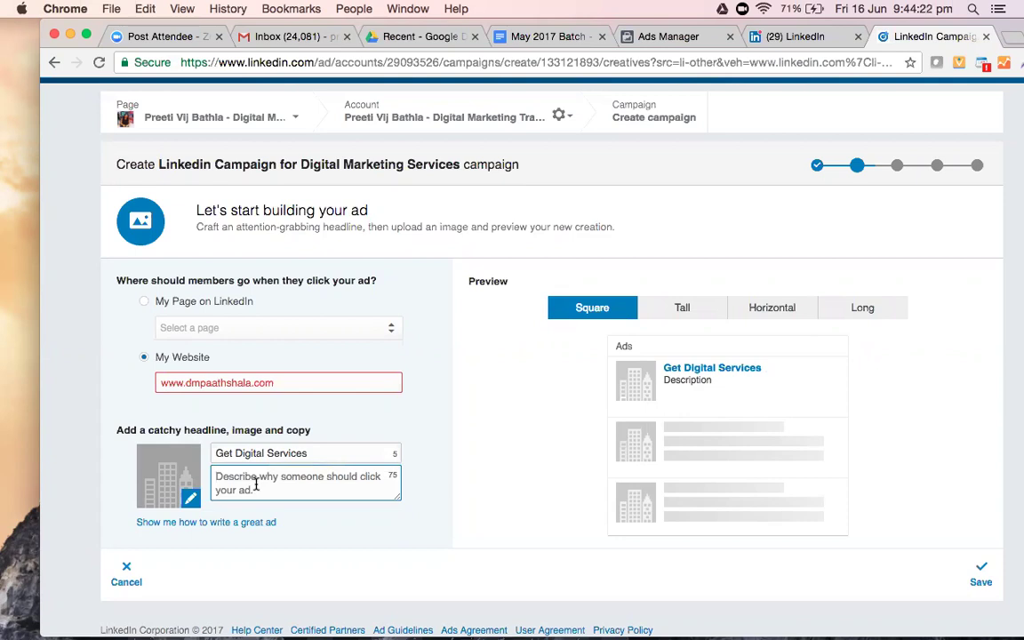
type("for")
key("BackSpace")
key("BackSpace")
key("BackSpace")
key("BackSpace")
type("Digiay")
key("BackSpace")
type("tal Marketing")
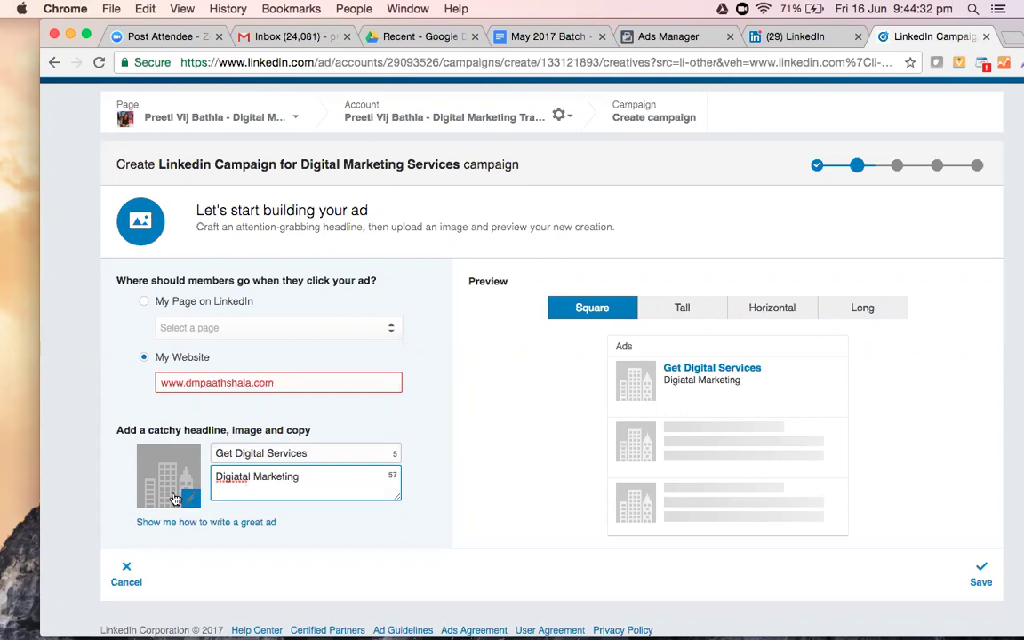
left_click(236, 479)
key("BackSpace")
left_click(350, 480)
type("Ser")
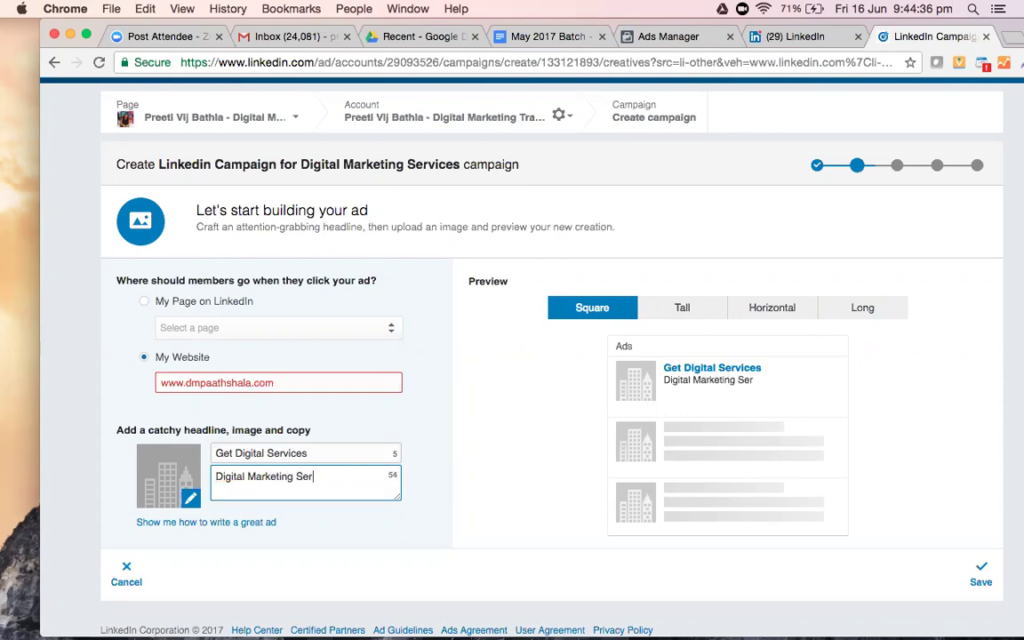
type("vices for your bus")
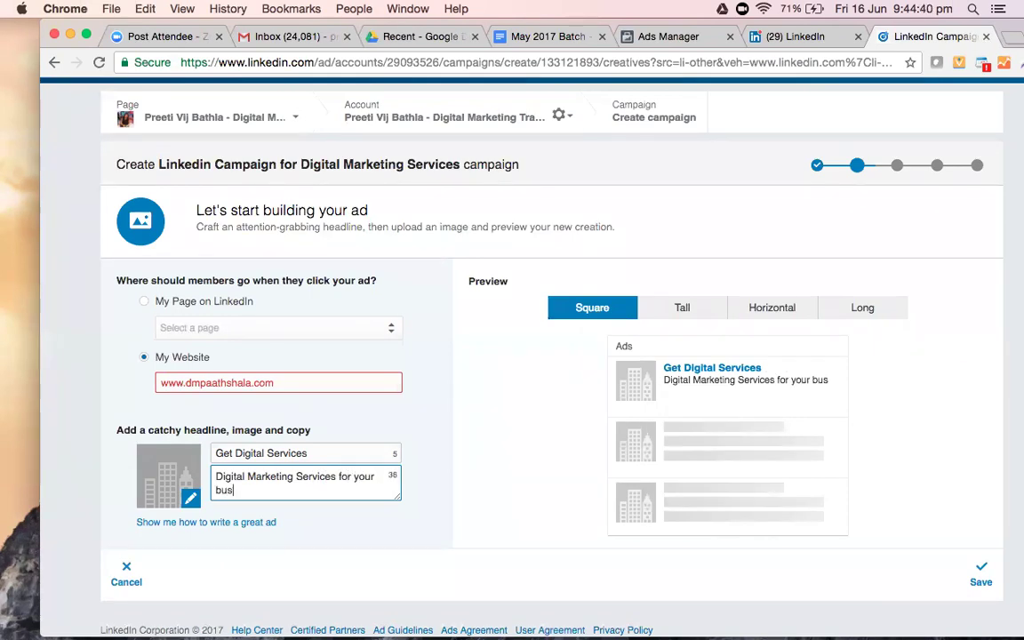
type("iness at be")
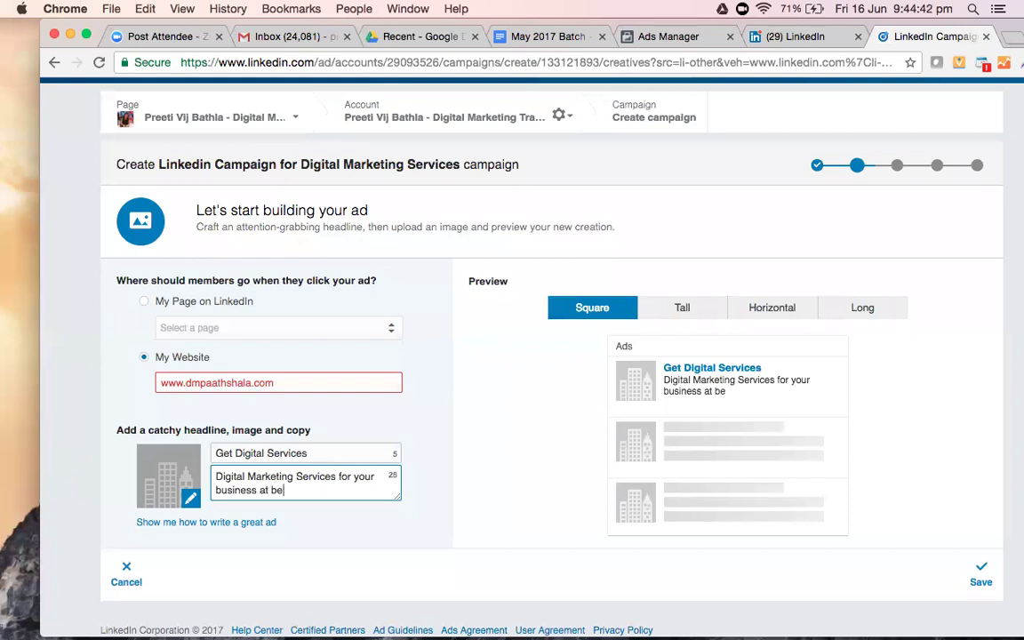
key("BackSpace")
key("BackSpace")
type("minimal price")
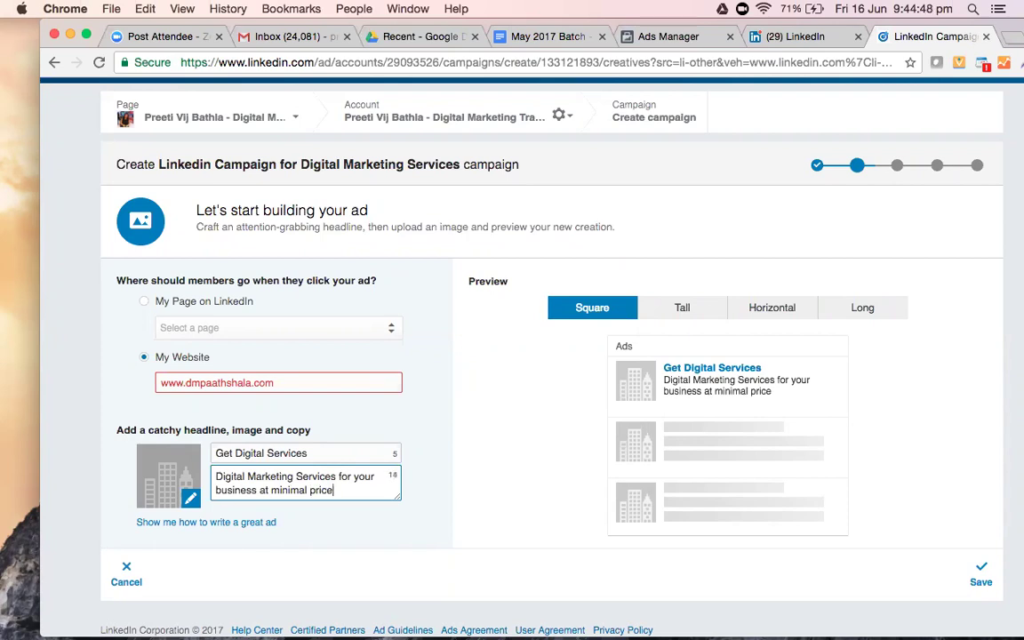
Replace the ad's headline with "Promote your Business".
left_click(309, 453)
left_click_drag(309, 453, 200, 457)
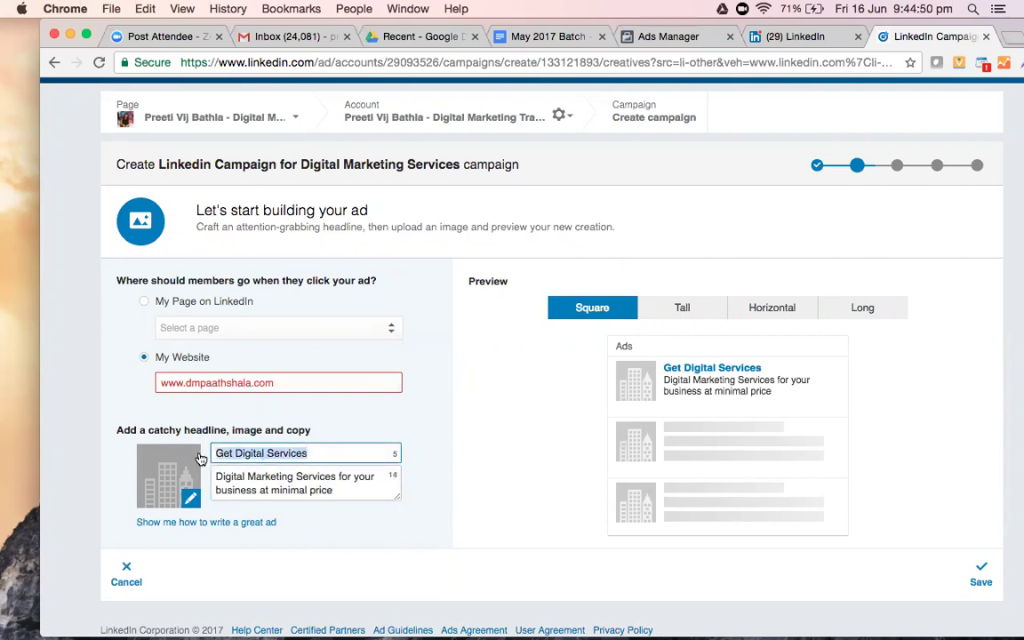
type("Promote ")
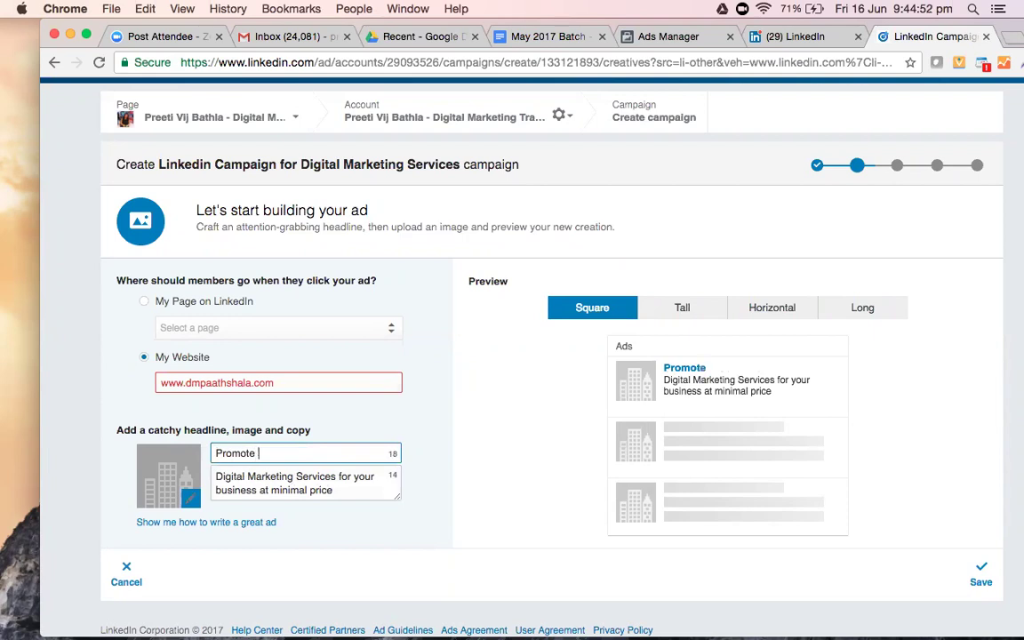
type("your business onlin")
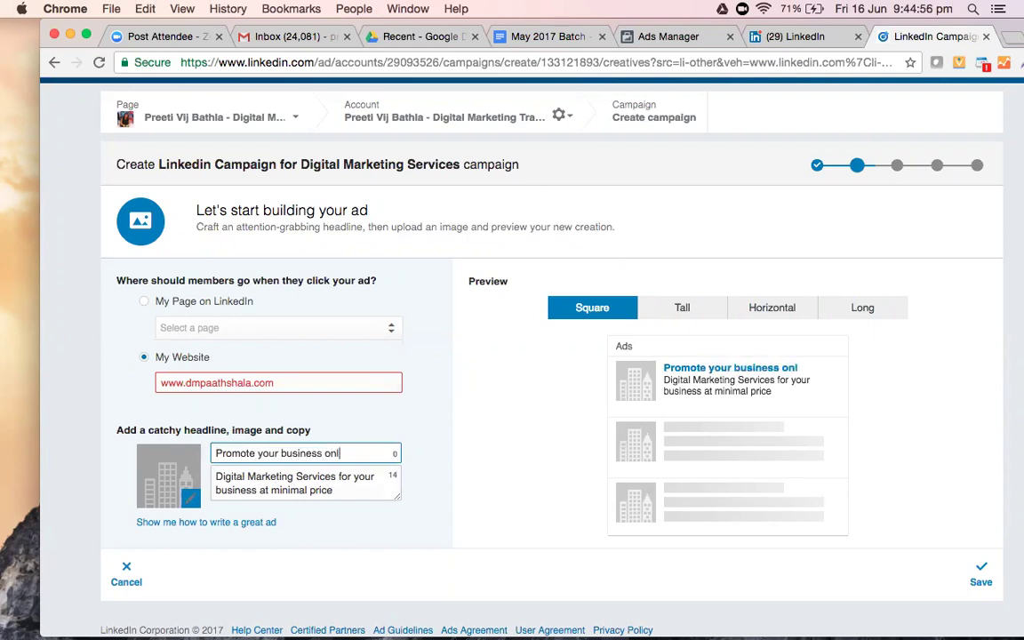
key("BackSpace")
key("BackSpace")
key("BackSpace")
key("BackSpace")
key("BackSpace")
key("BackSpace")
left_click(282, 453)
key("BackSpace")
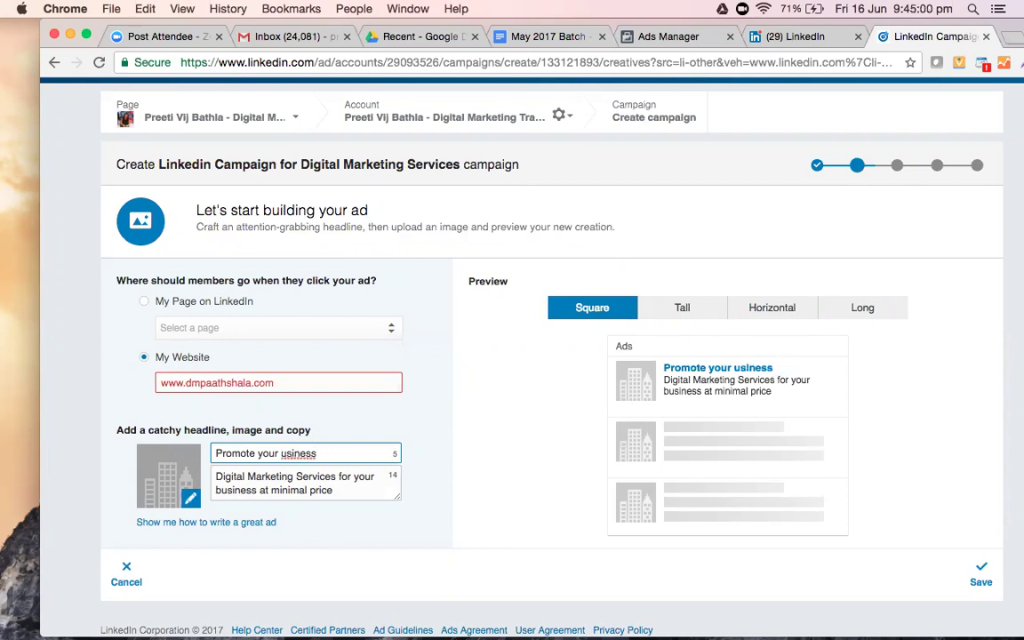
type("B")
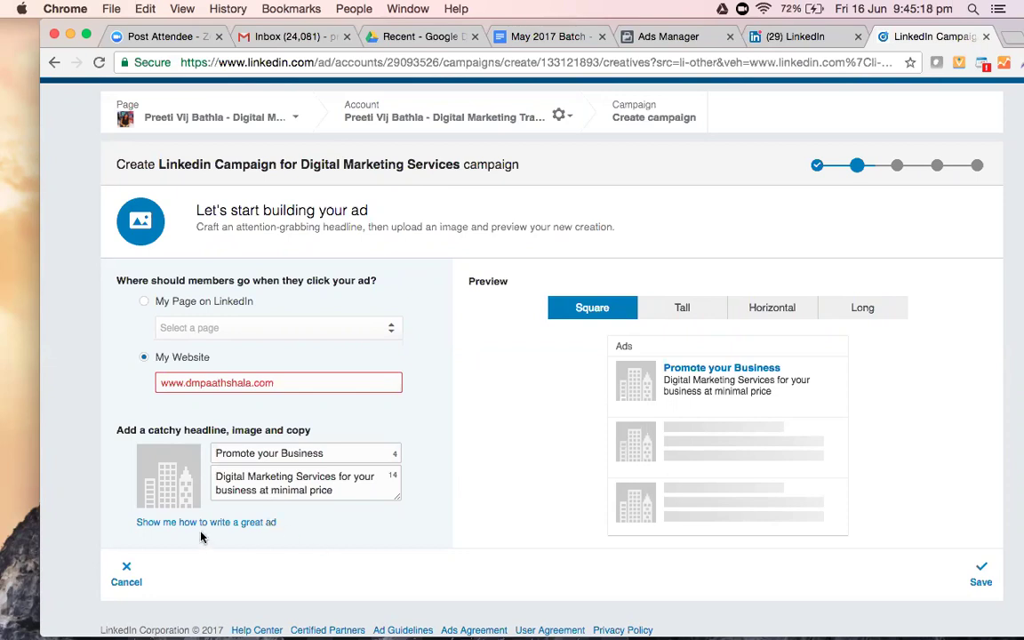
Preview the ad in the Tall, Horizontal and Long layouts, then return the preview to Square.
left_click(679, 307)
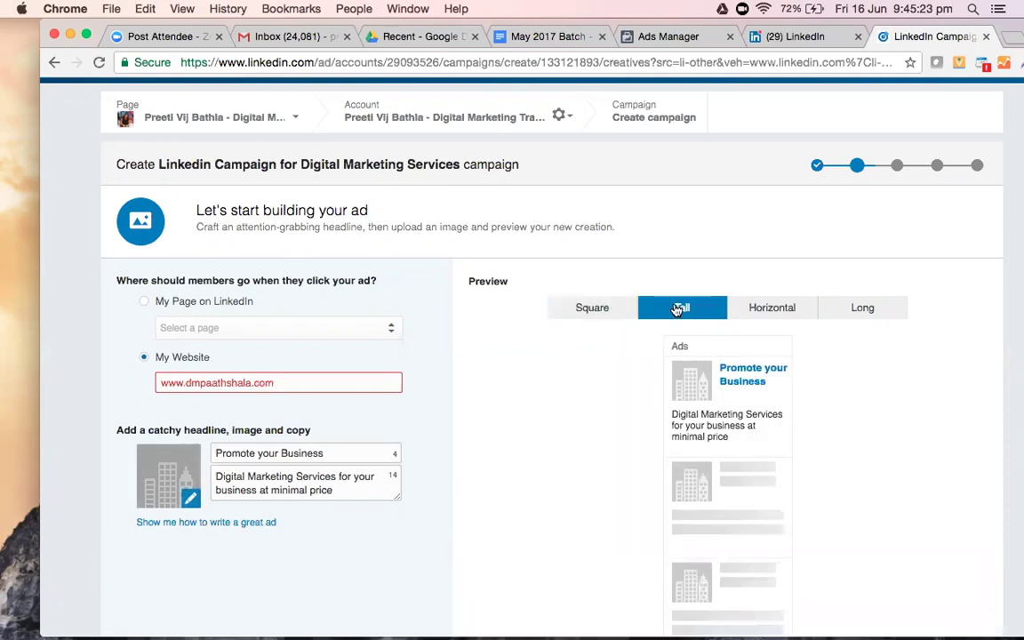
left_click(792, 313)
left_click(870, 315)
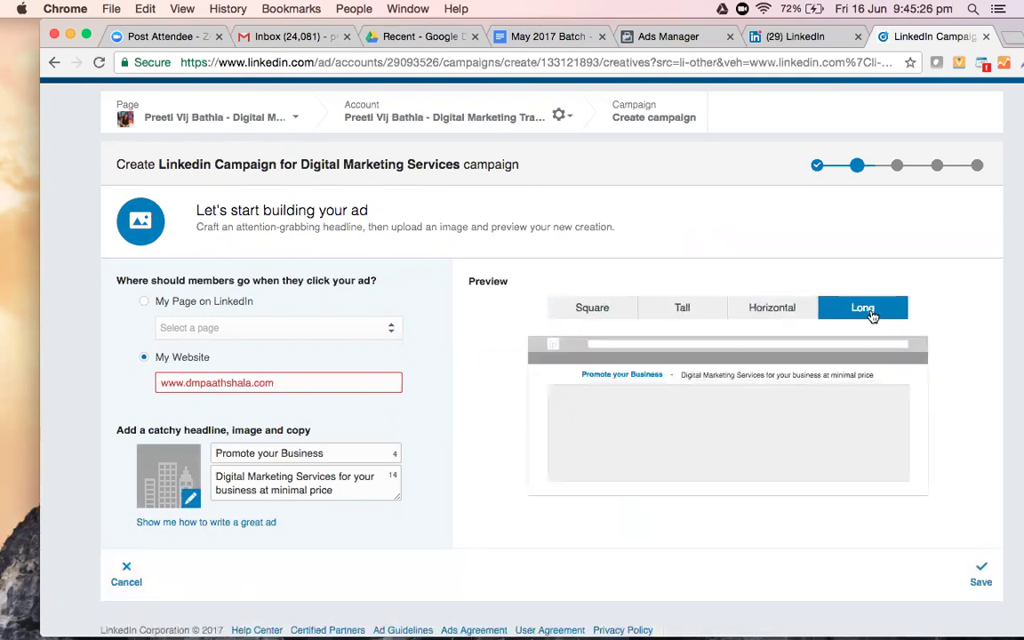
left_click(606, 318)
left_click(206, 521)
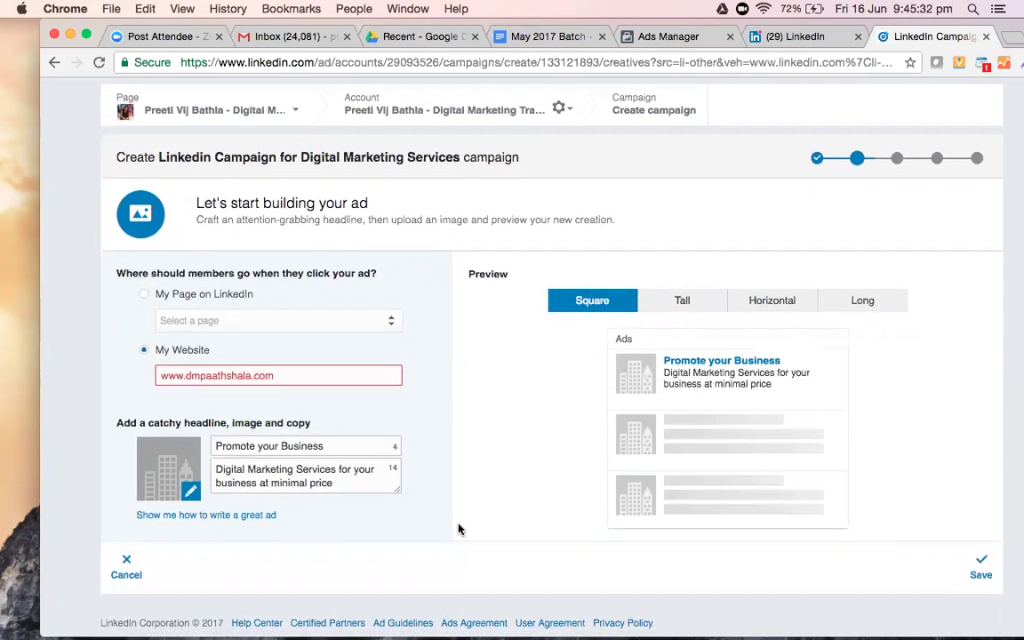
scroll(459, 529, "up", 1)
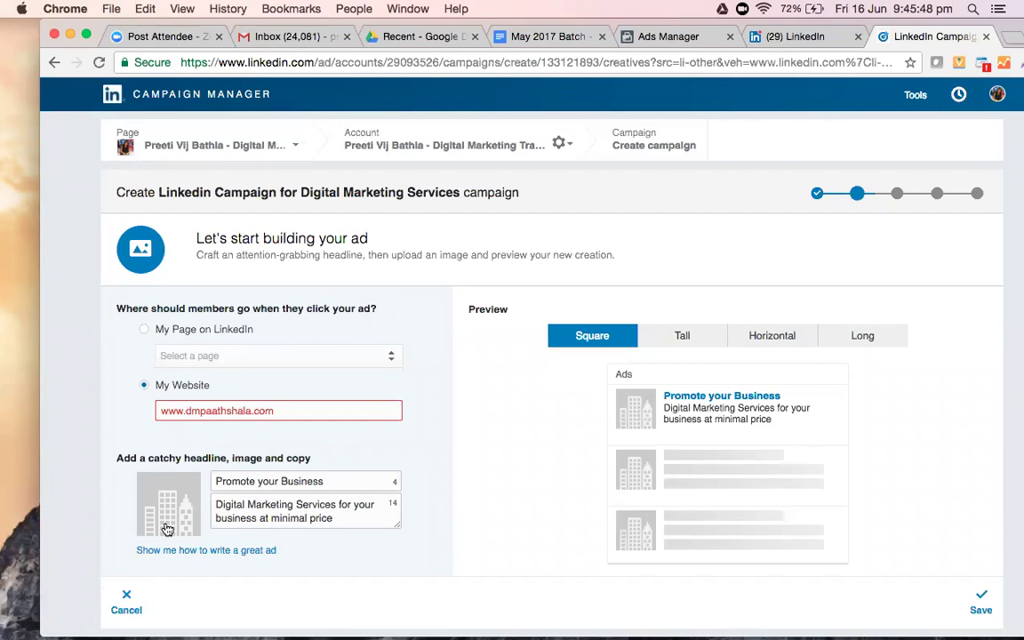
mouse_move(166, 529)
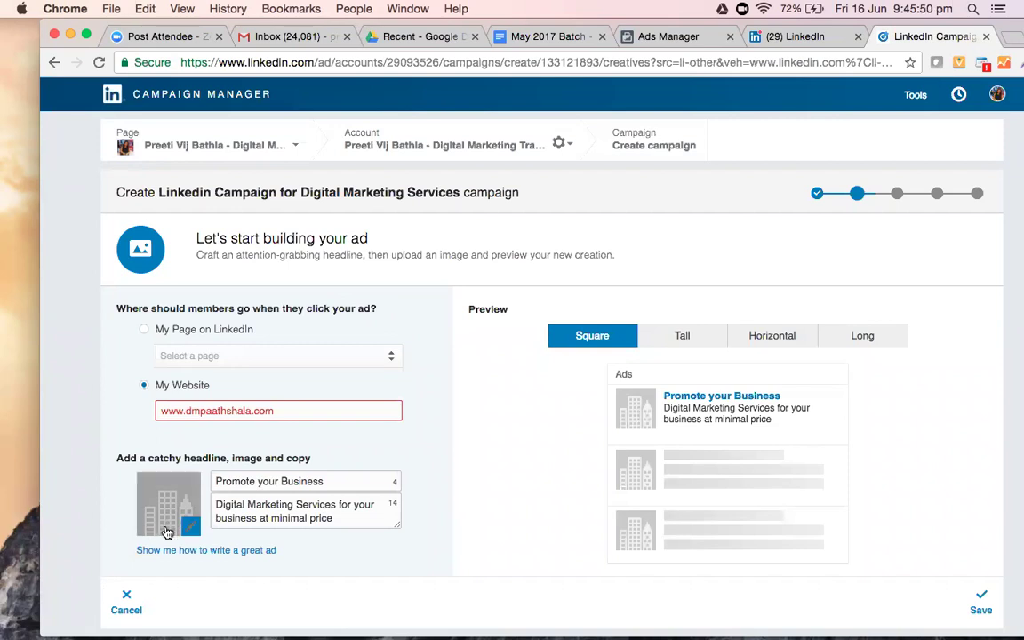
left_click(193, 536)
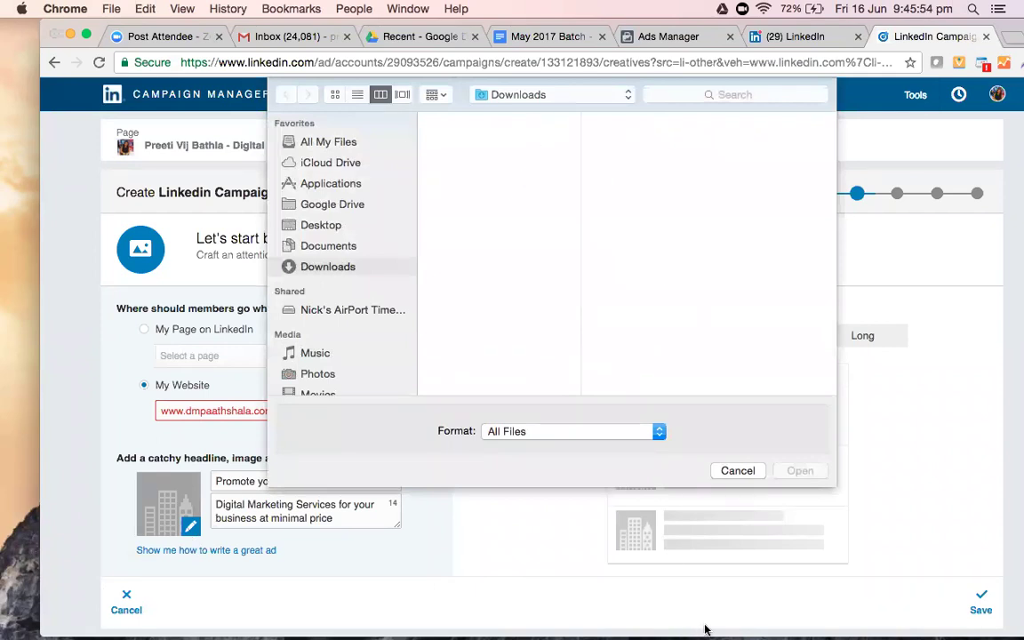
left_click(738, 471)
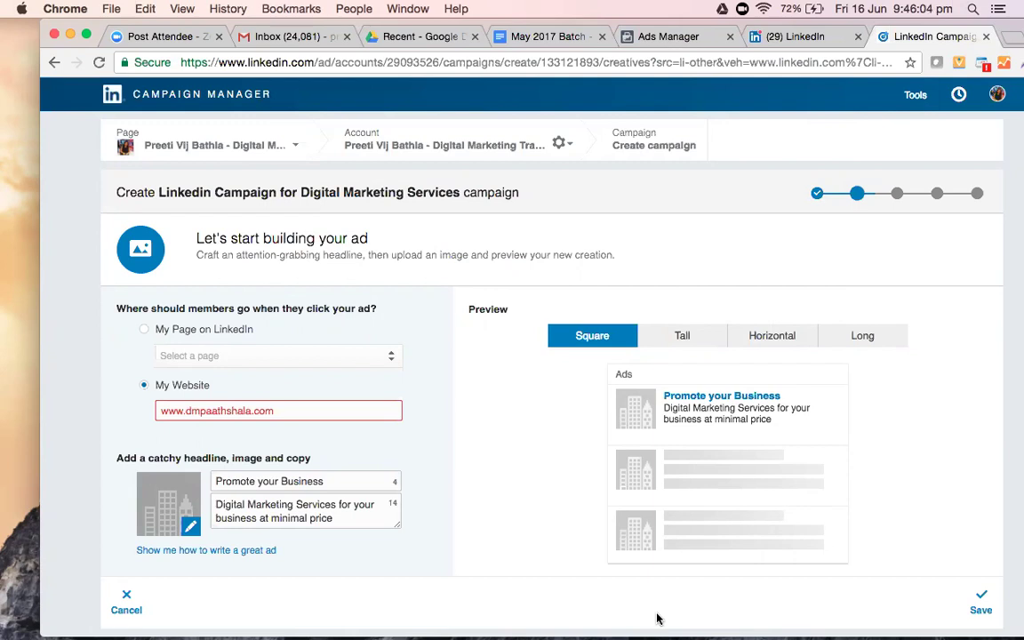
scroll(485, 521, "down", 2)
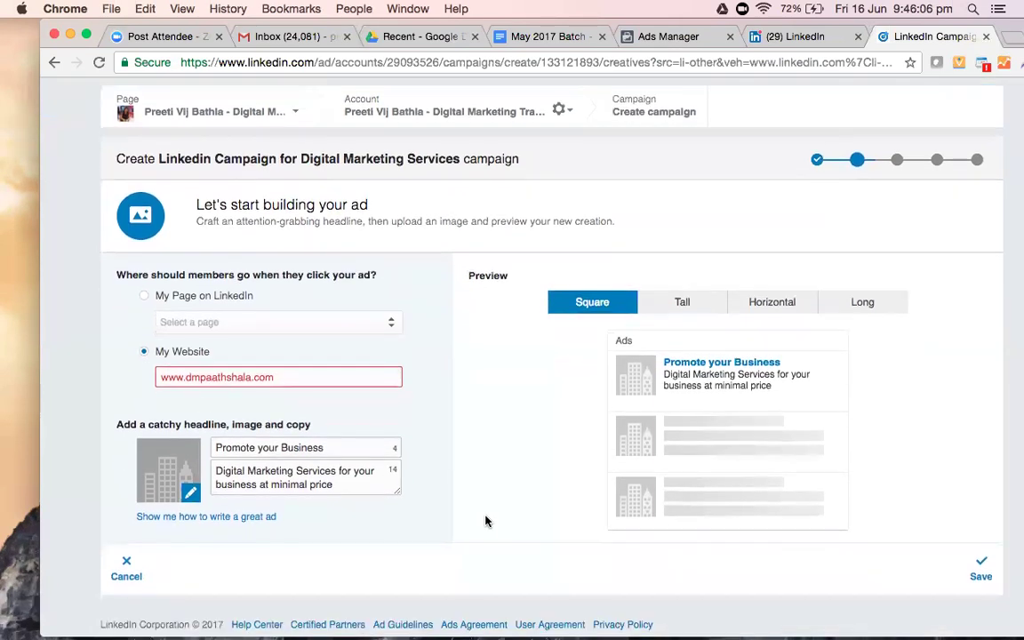
left_click(977, 570)
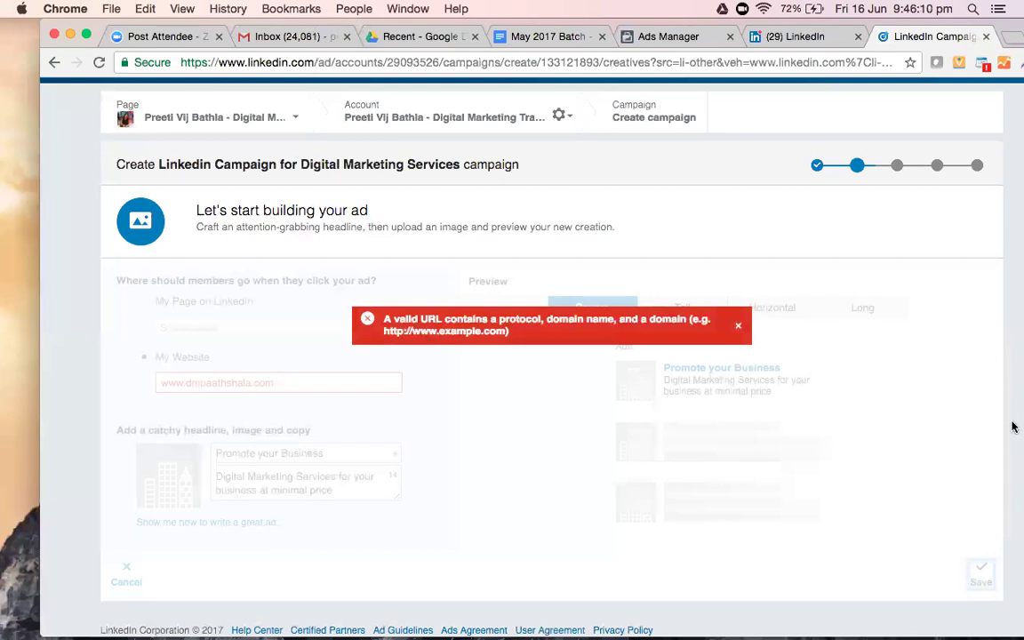
left_click(738, 327)
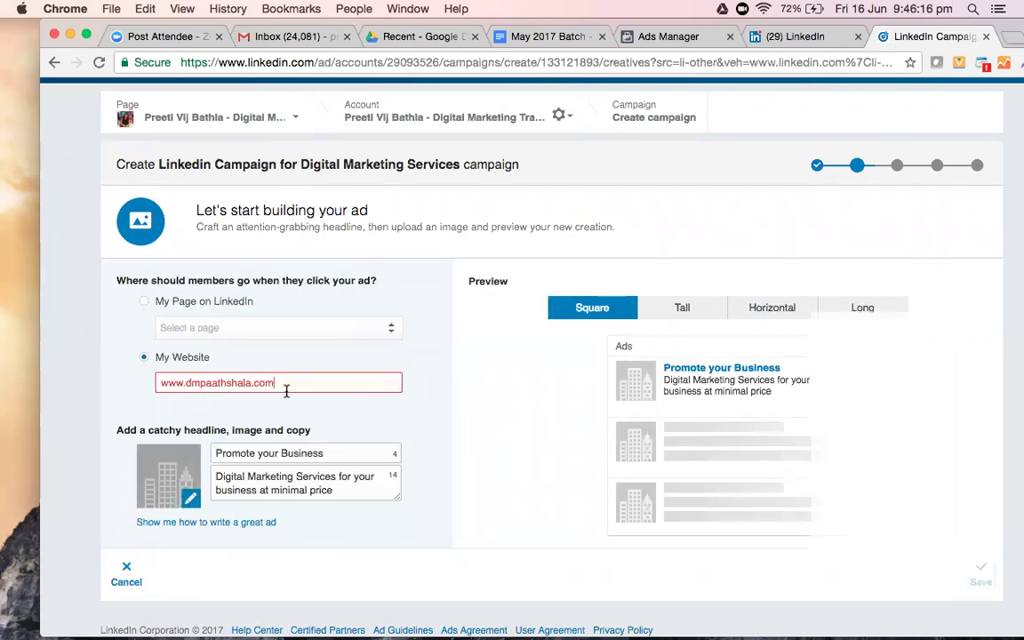
left_click(159, 382)
type("http://")
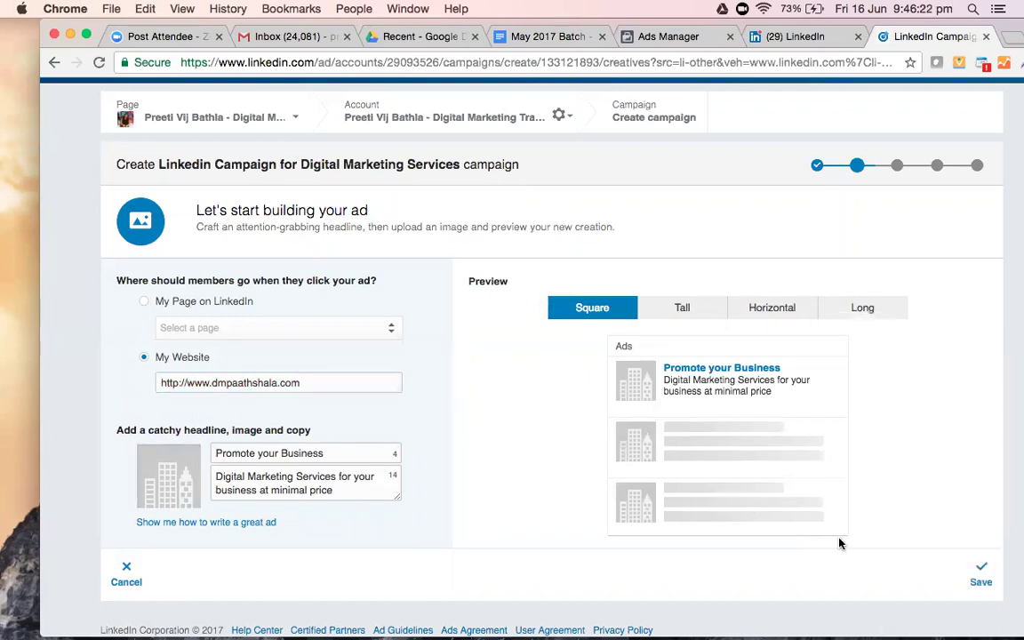
left_click(982, 579)
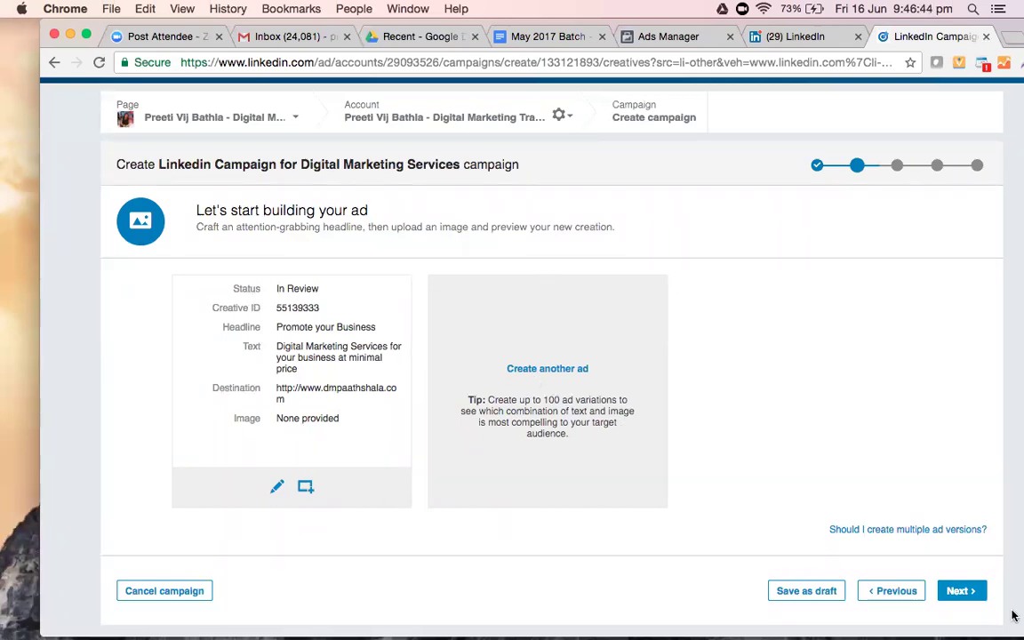
Continue to audience targeting and check the choices for how to target, keeping "the audience below".
left_click(959, 590)
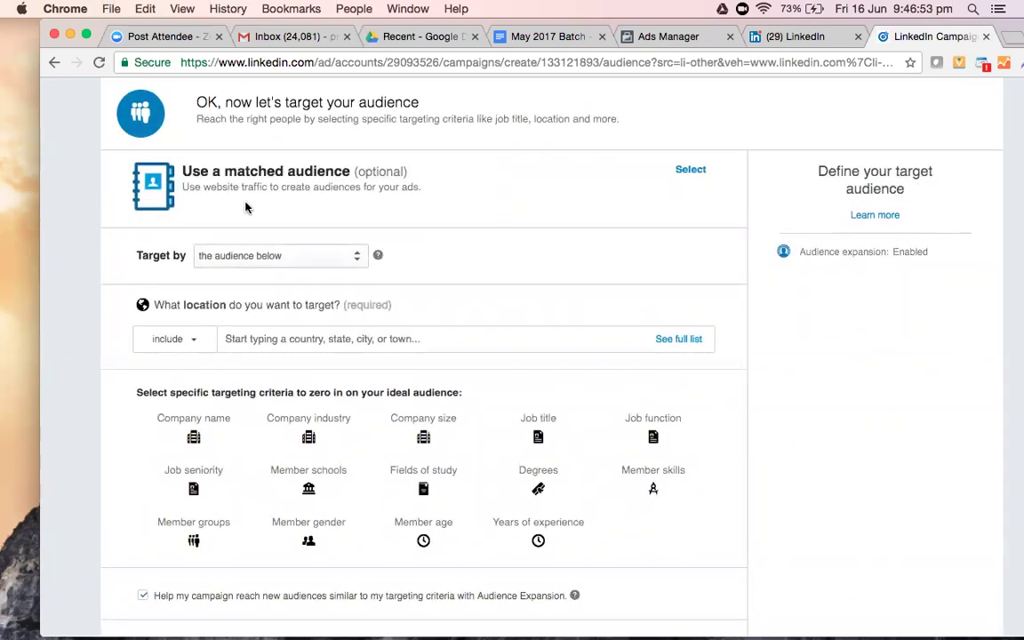
left_click(276, 255)
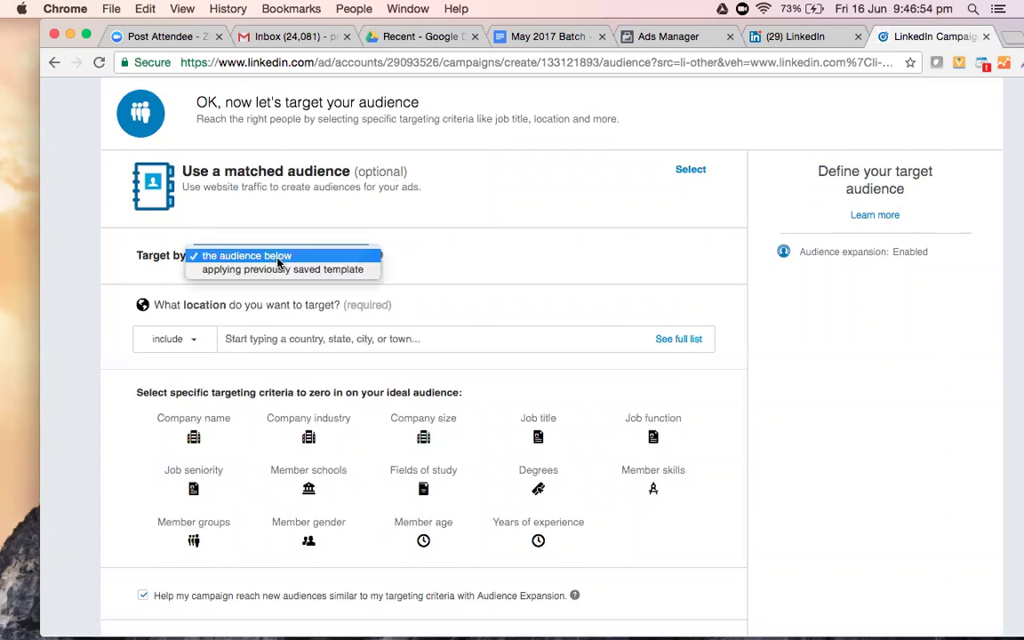
left_click(441, 279)
left_click(498, 315)
scroll(497, 316, "down", 1)
scroll(498, 317, "down", 3)
Include "New Delhi Area, India" as the campaign's target location.
left_click(295, 265)
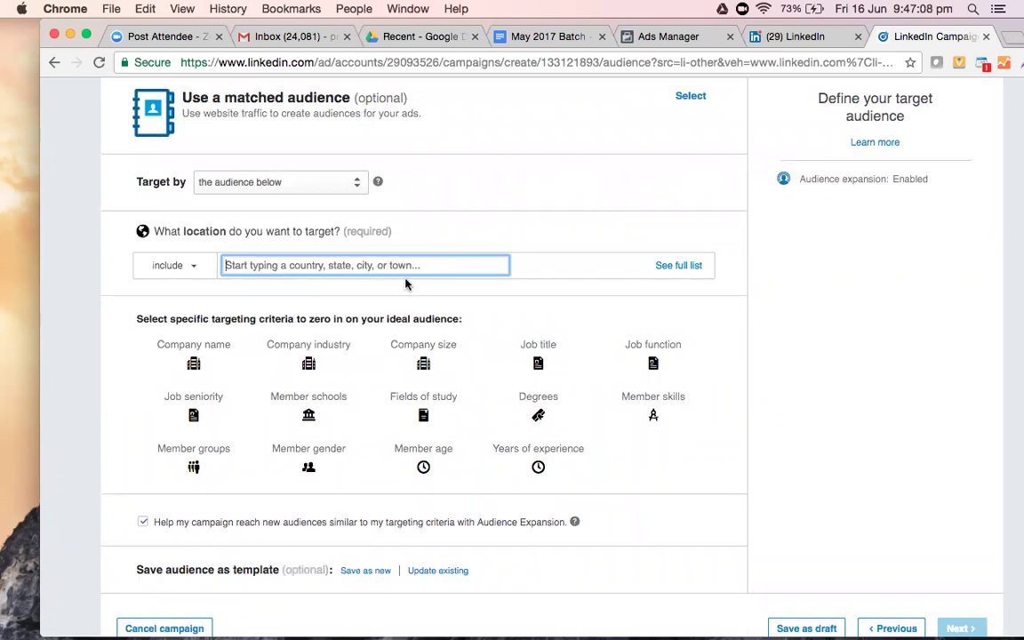
type("New ")
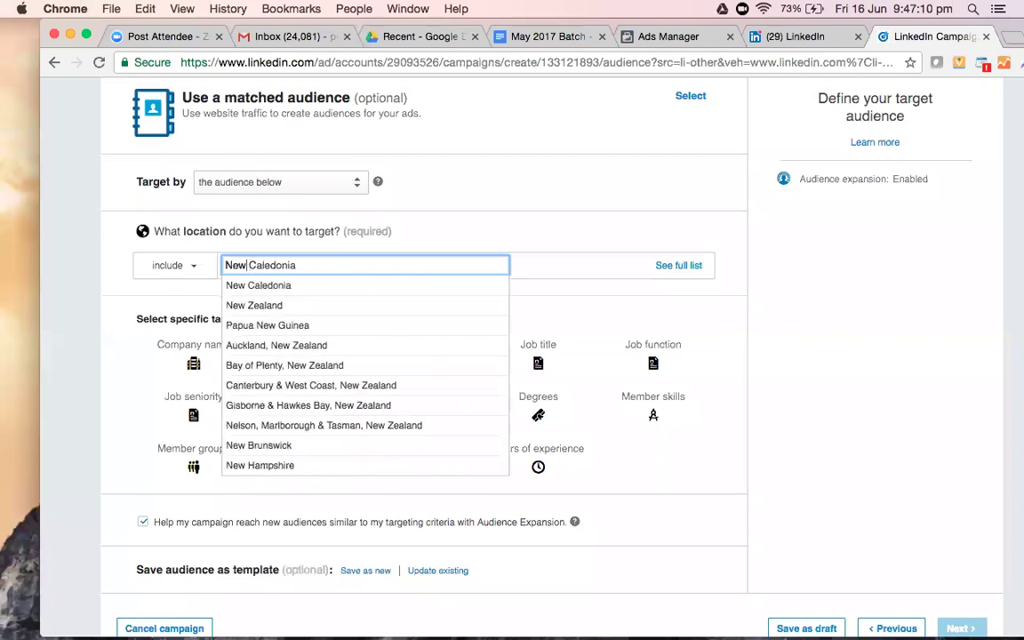
type("Delhi Area, In")
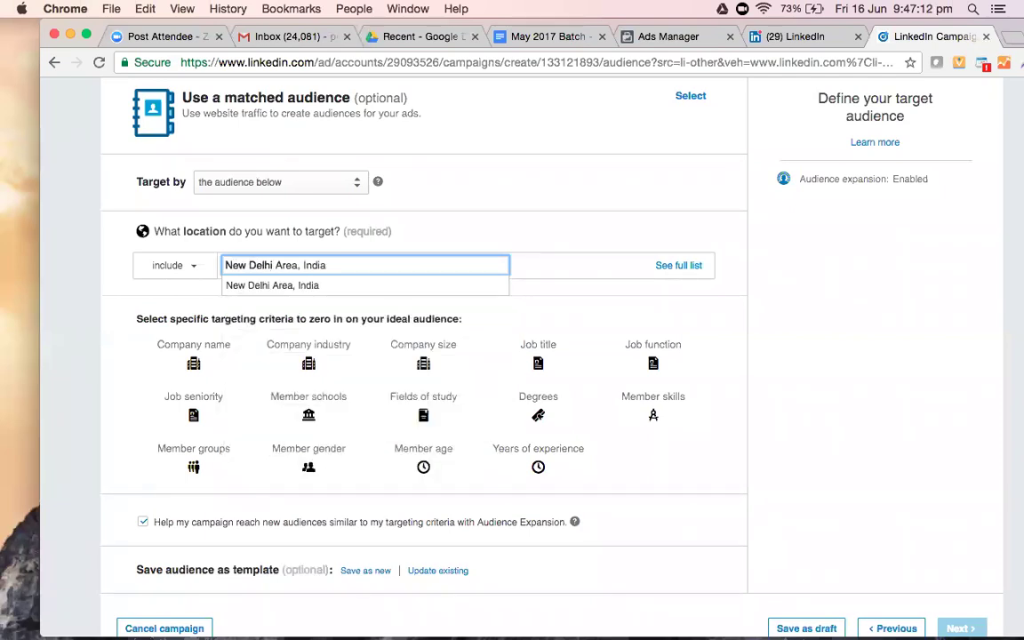
left_click(347, 290)
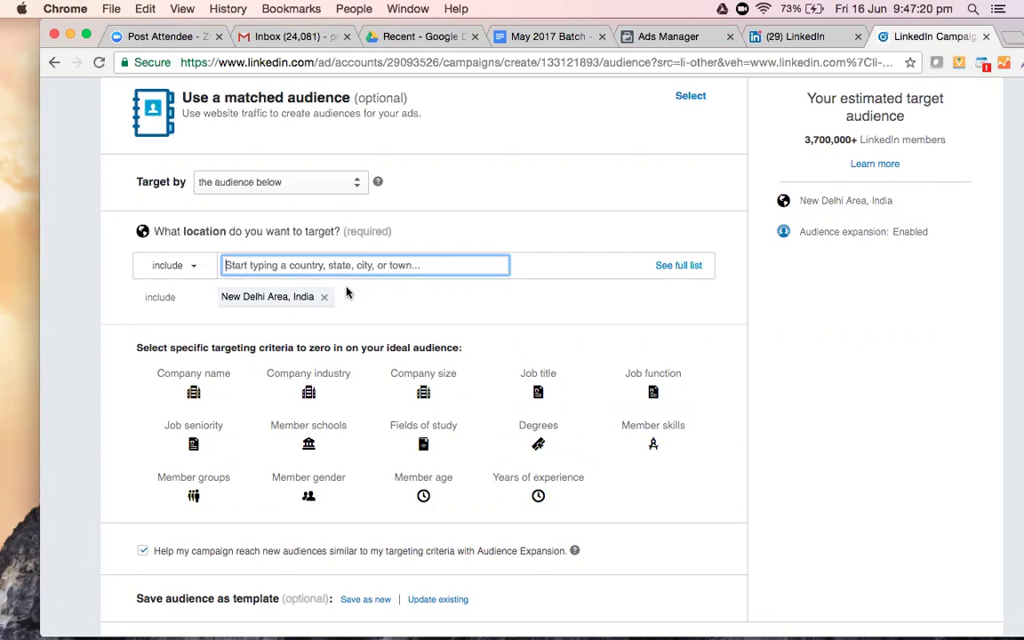
left_click(455, 315)
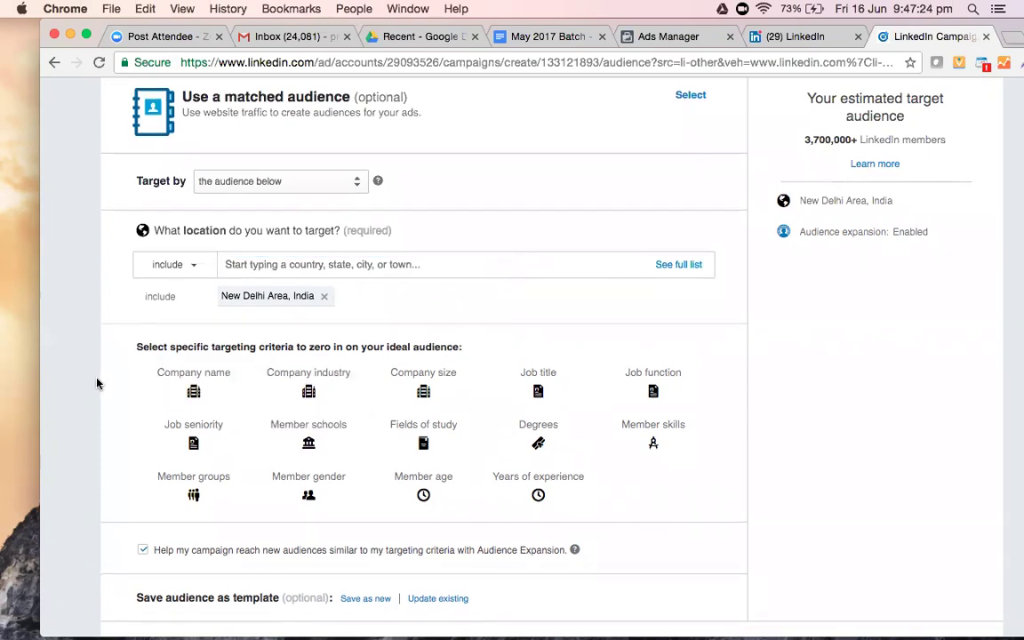
Add company industry as a targeting criterion and include "Leisure, Travel & Tourism".
scroll(98, 384, "down", 2)
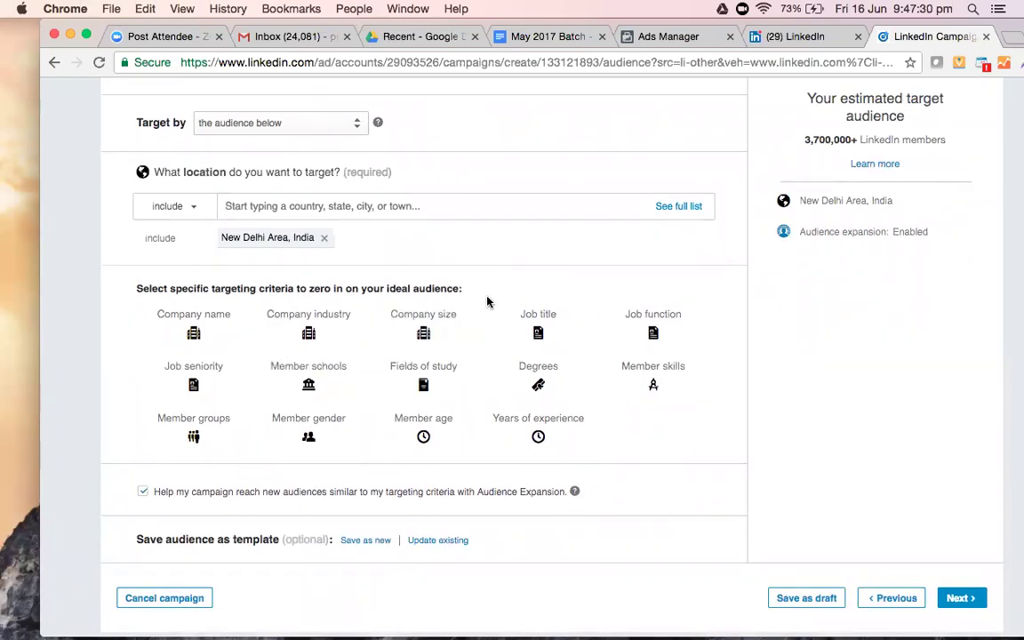
left_click(313, 342)
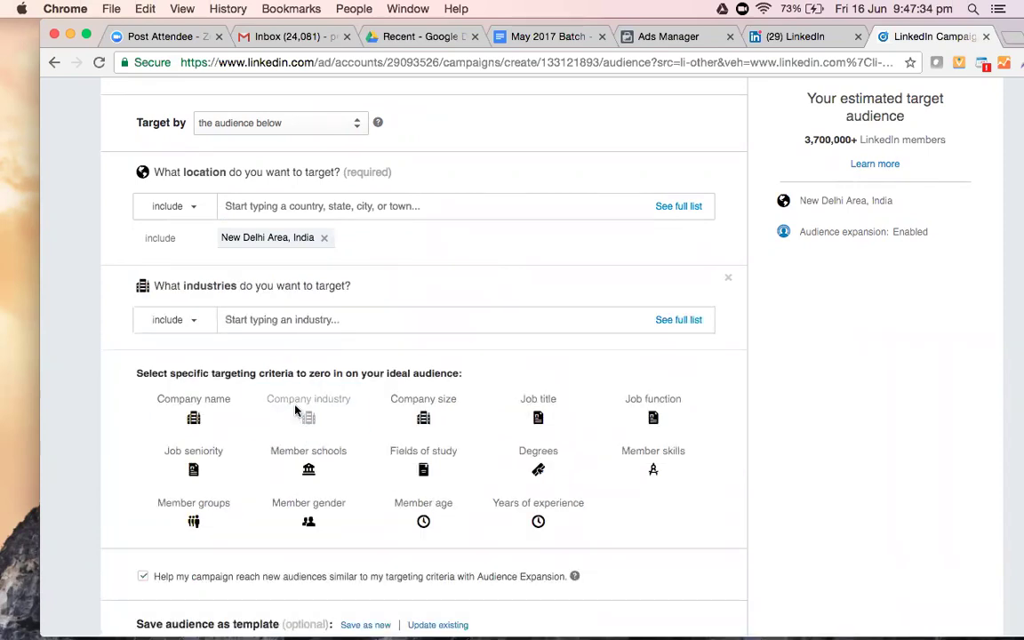
left_click(322, 317)
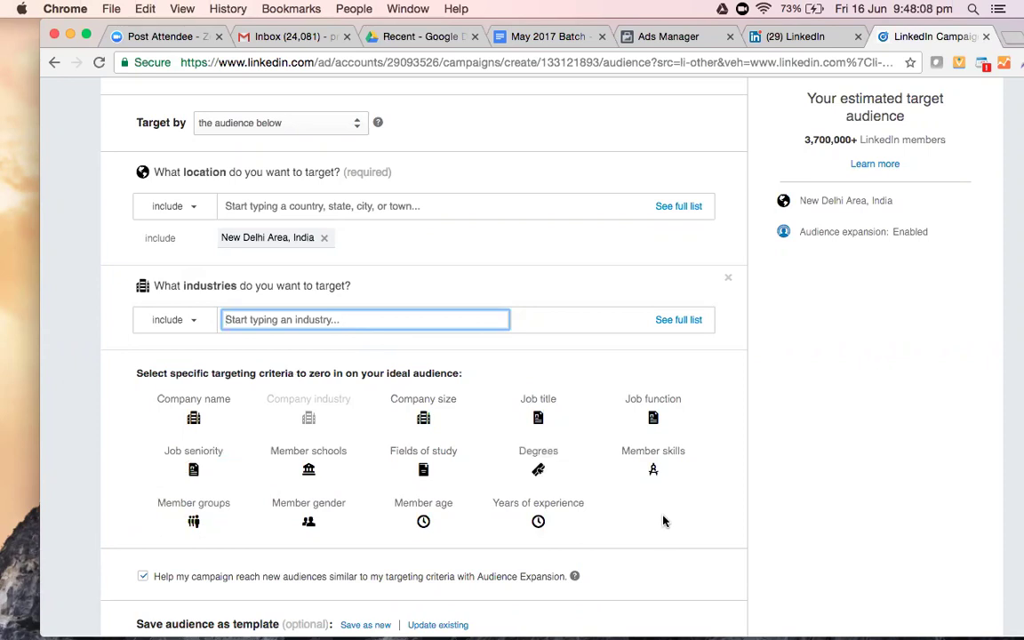
scroll(664, 518, "down", 3)
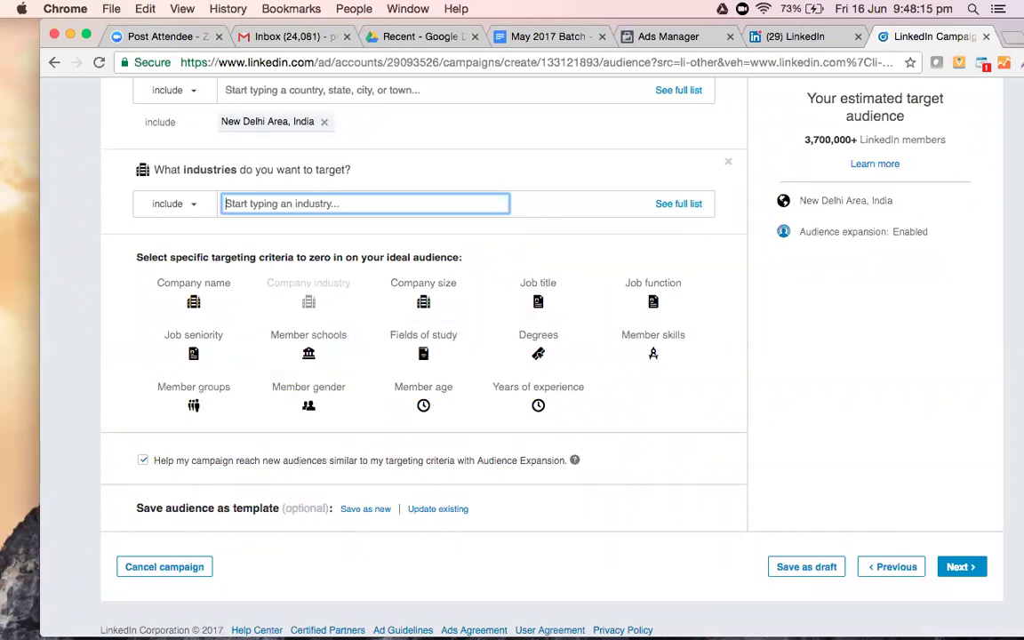
type("Travel")
left_click(318, 222)
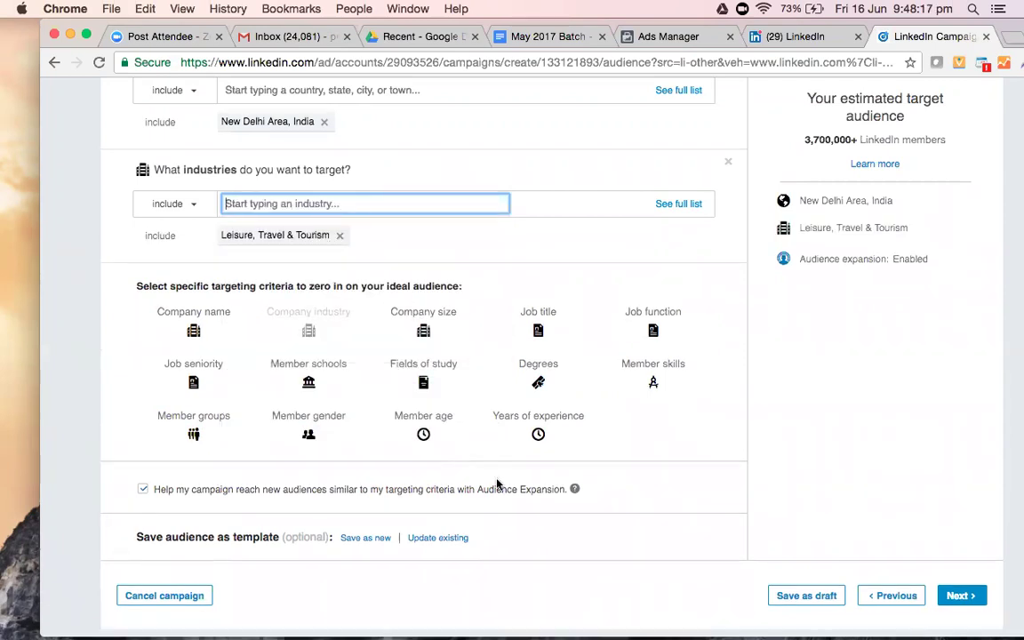
Continue to the campaign's bid and budget settings, check the cost per impressions (CPM) bid type, and return to cost per click (CPC).
left_click(571, 567)
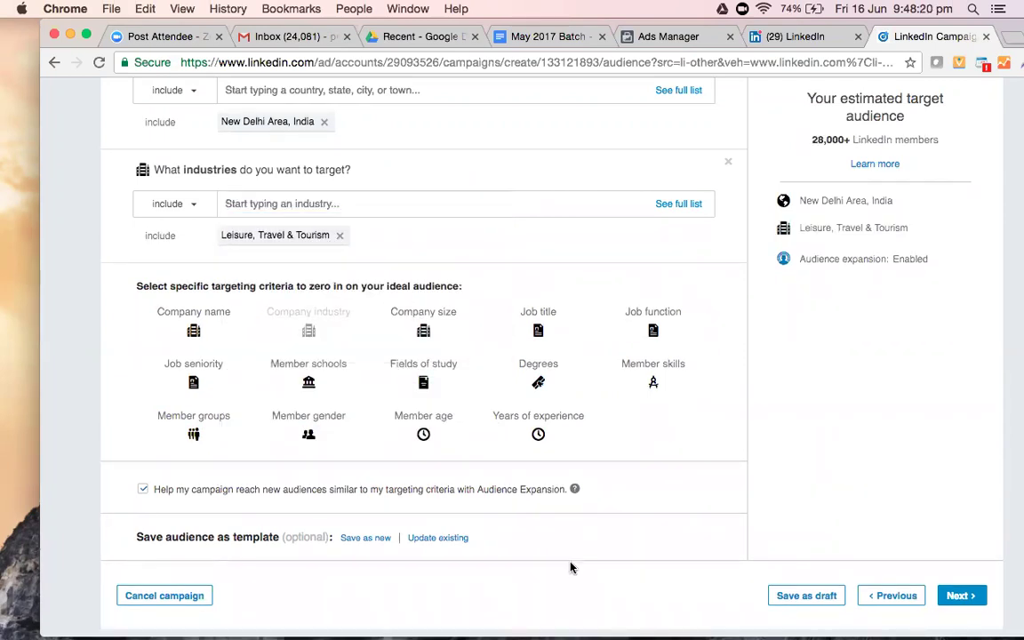
left_click(949, 594)
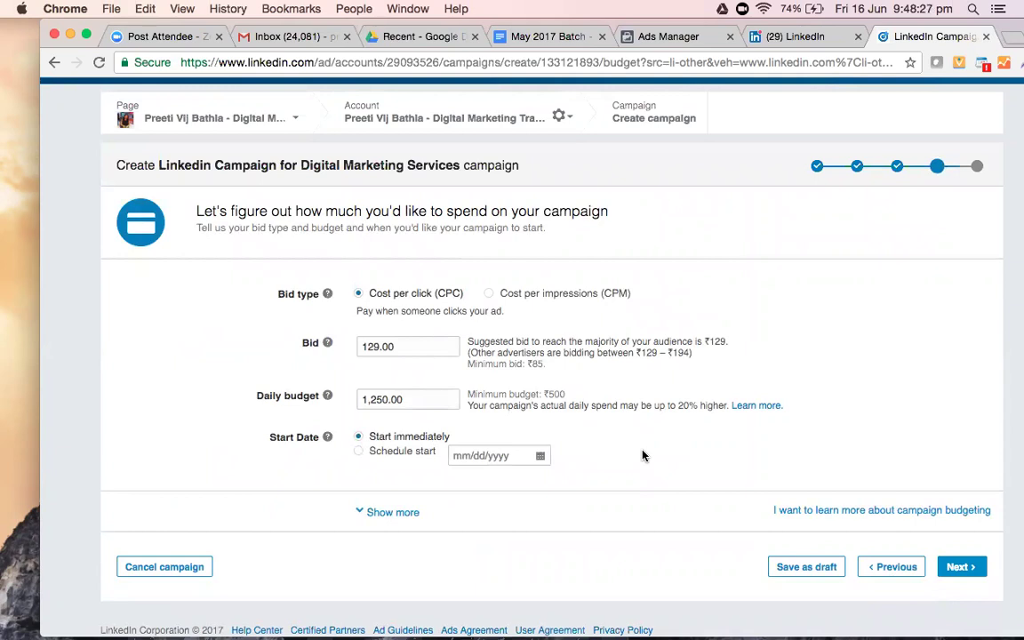
left_click(491, 294)
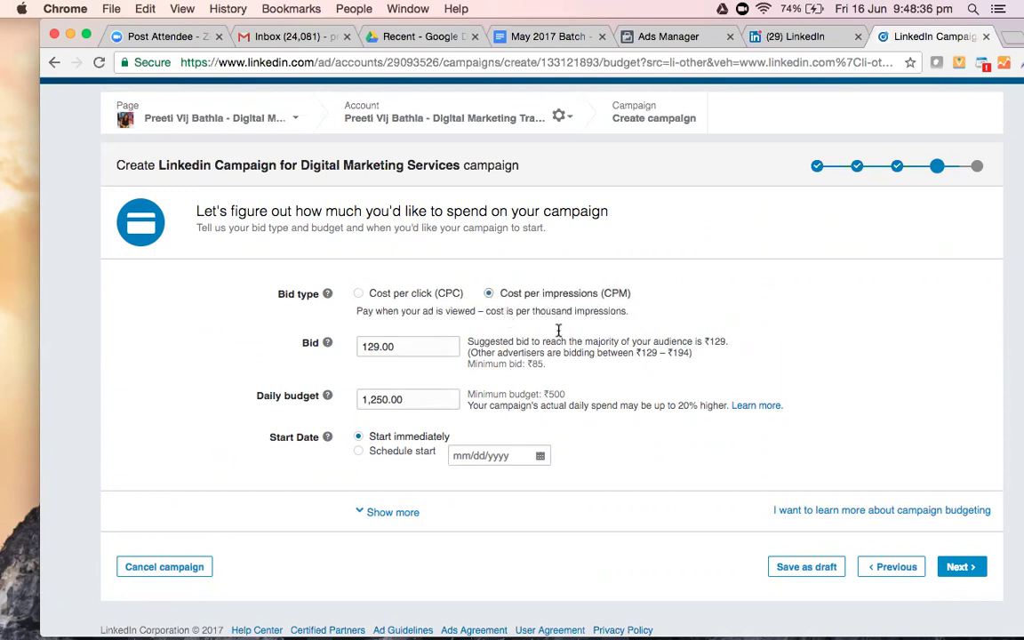
left_click(392, 295)
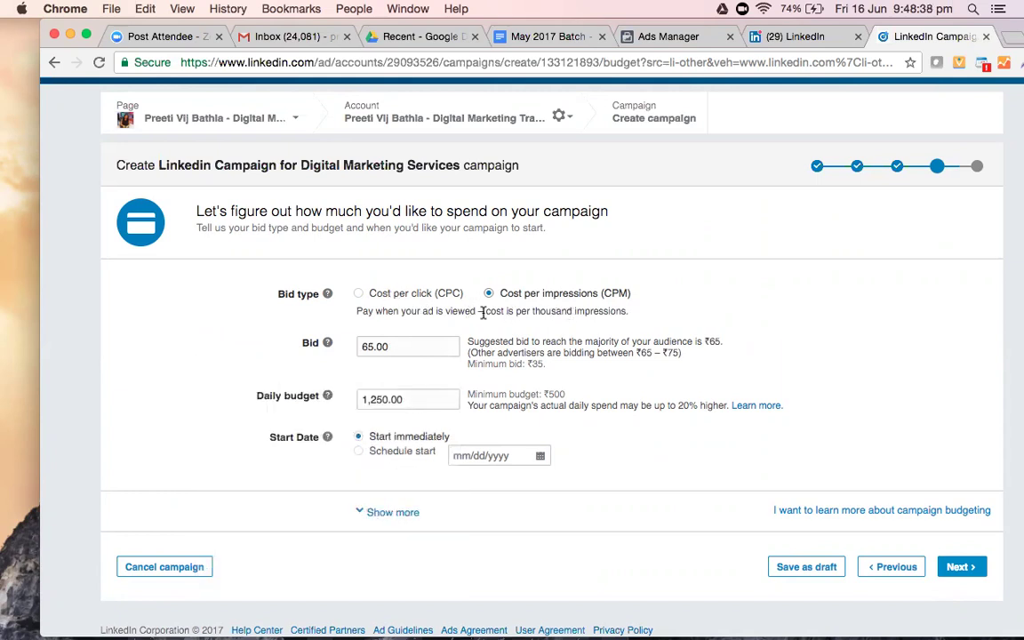
left_click(359, 294)
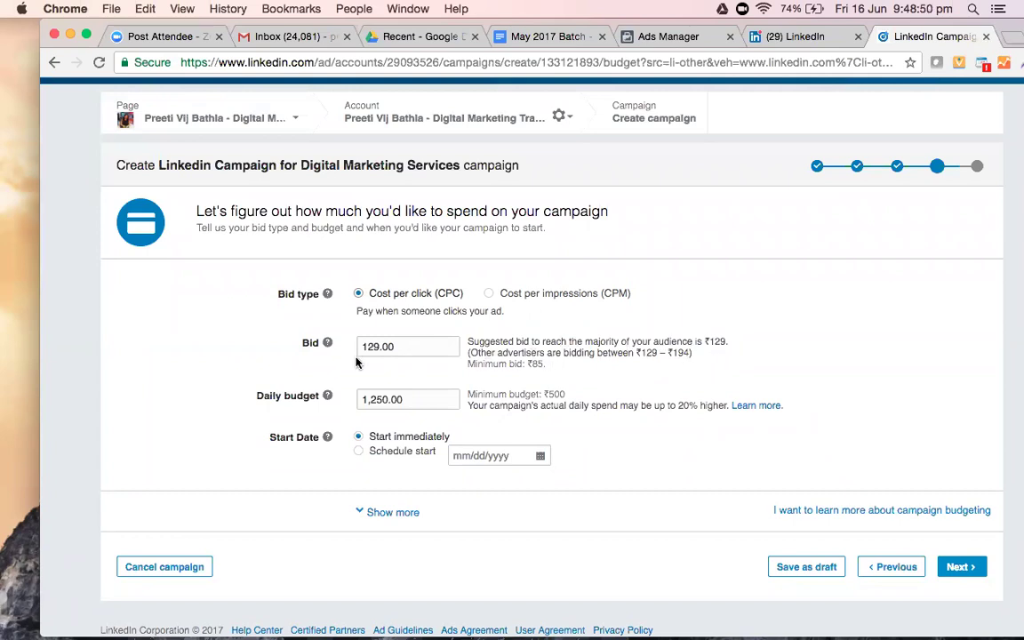
left_click(416, 344)
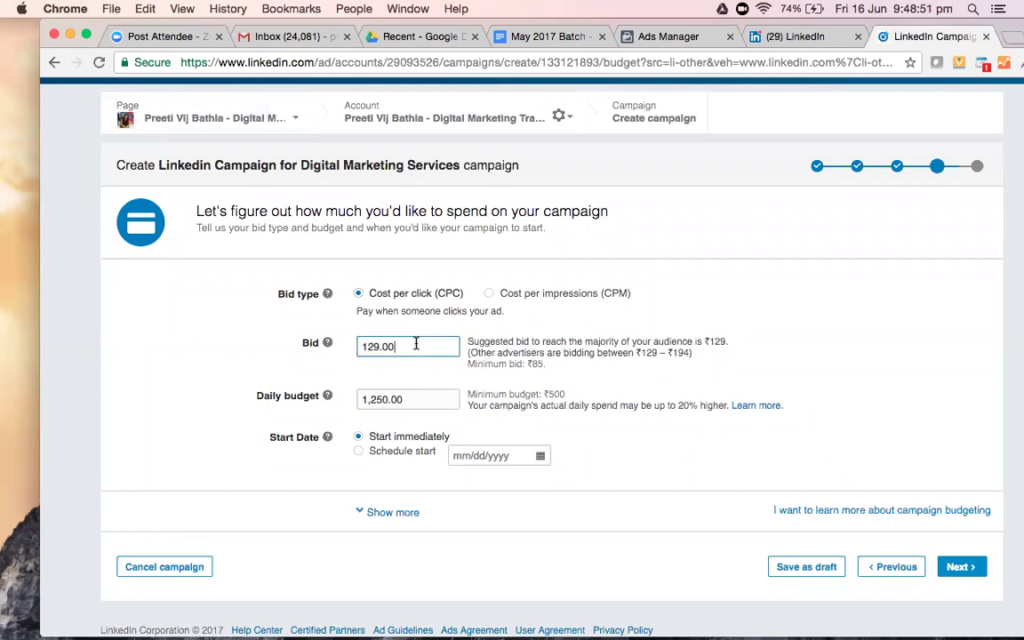
left_click(510, 406)
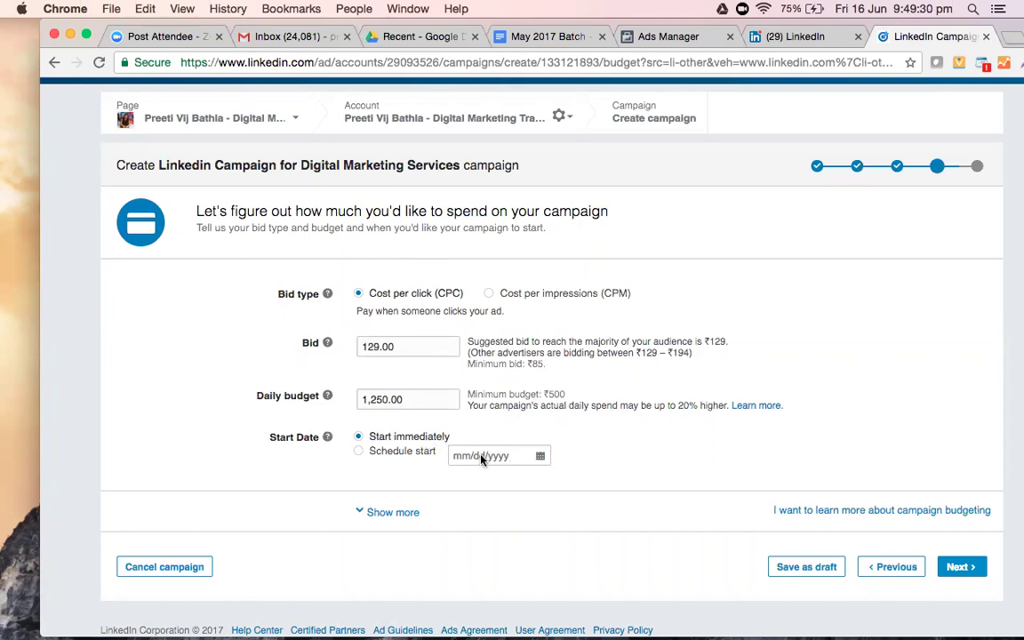
Accept the bid, daily budget and immediate start, and review the campaign's account details and payment form at checkout.
left_click(947, 574)
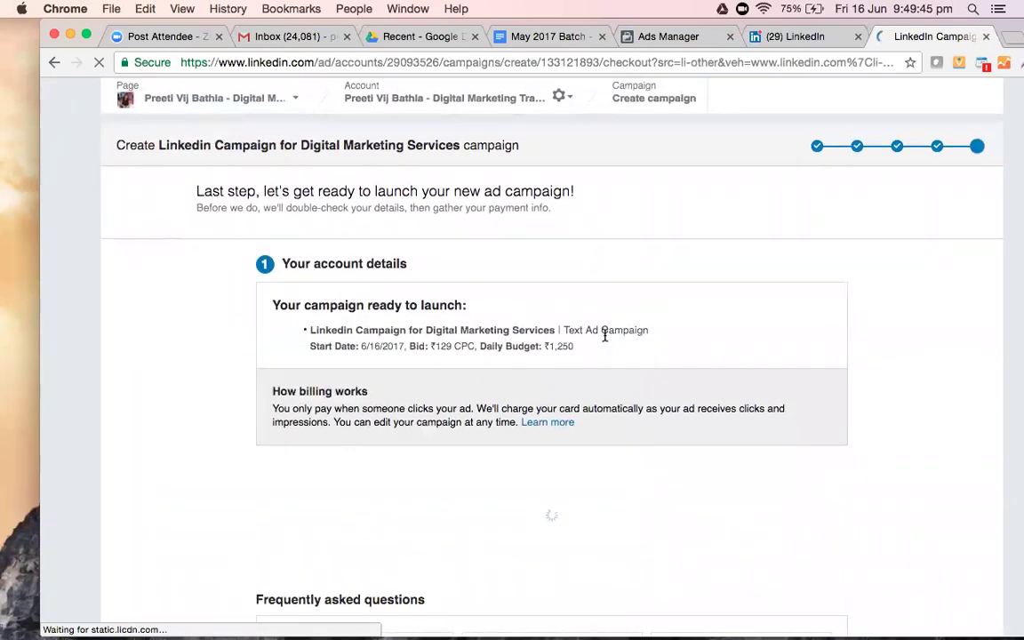
scroll(605, 337, "down", 4)
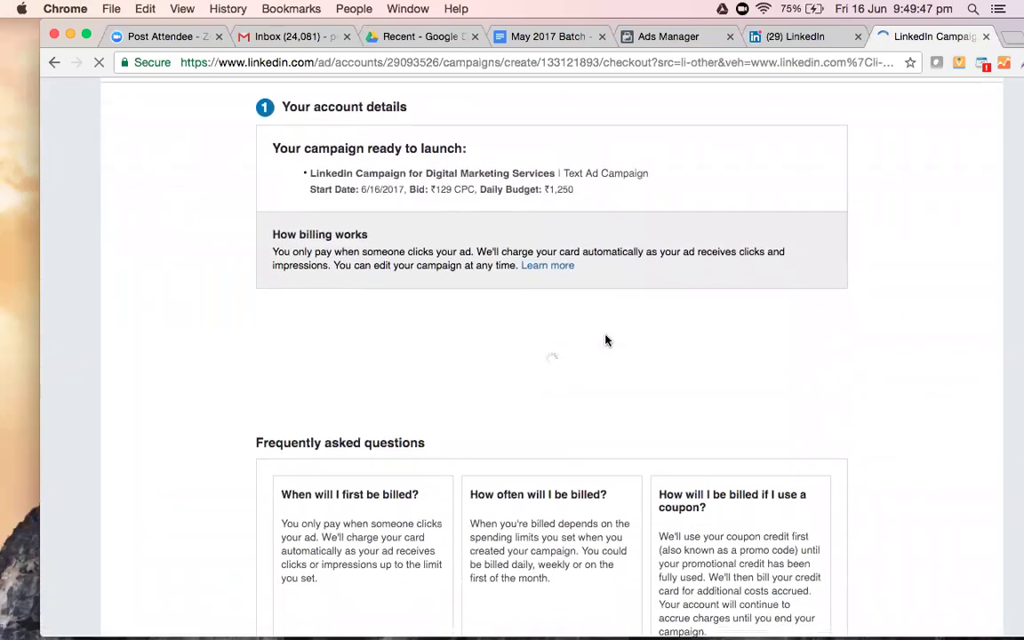
scroll(605, 340, "down", 2)
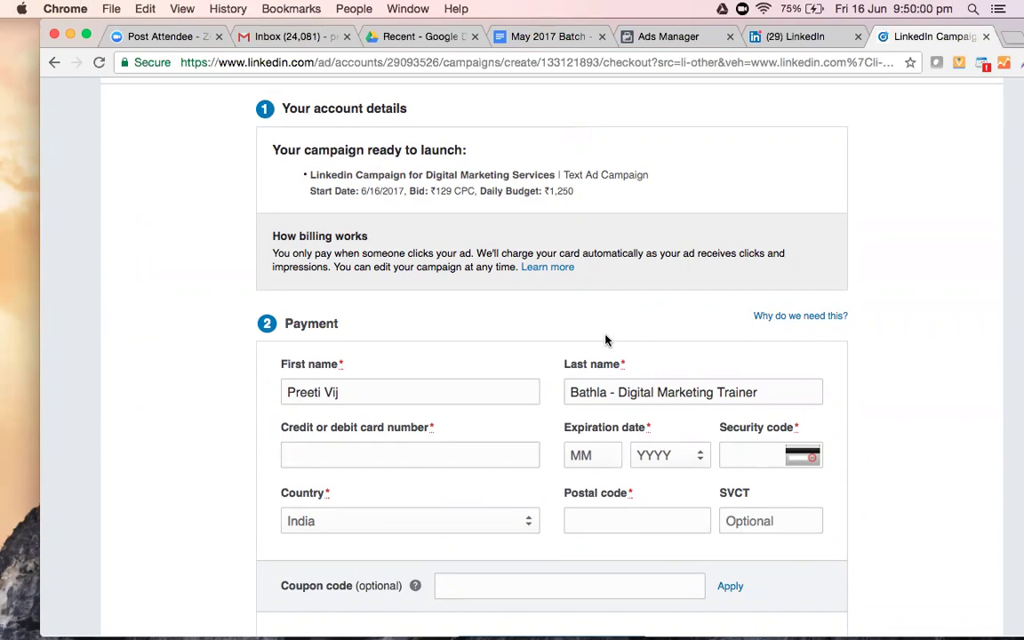
scroll(605, 340, "up", 3)
scroll(604, 337, "down", 6)
scroll(605, 338, "down", 3)
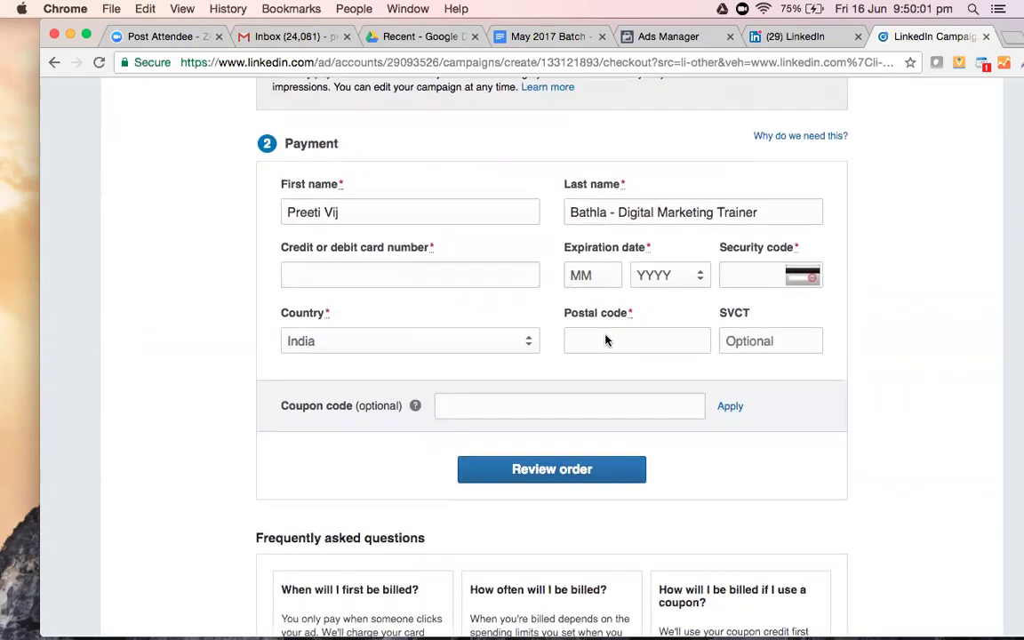
scroll(611, 345, "up", 6)
scroll(609, 346, "down", 1)
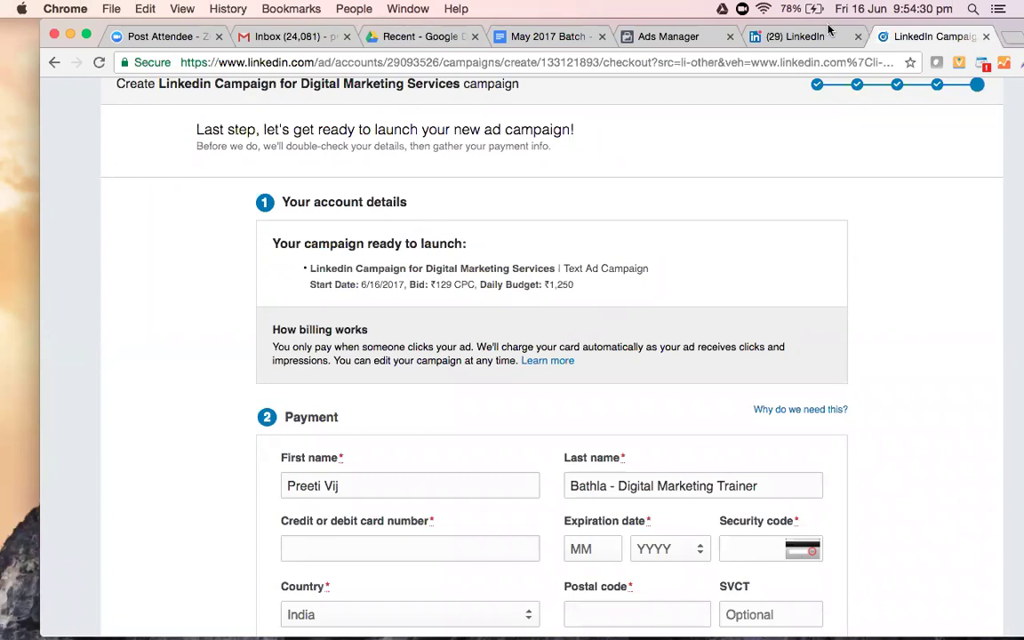
mouse_move(749, 629)
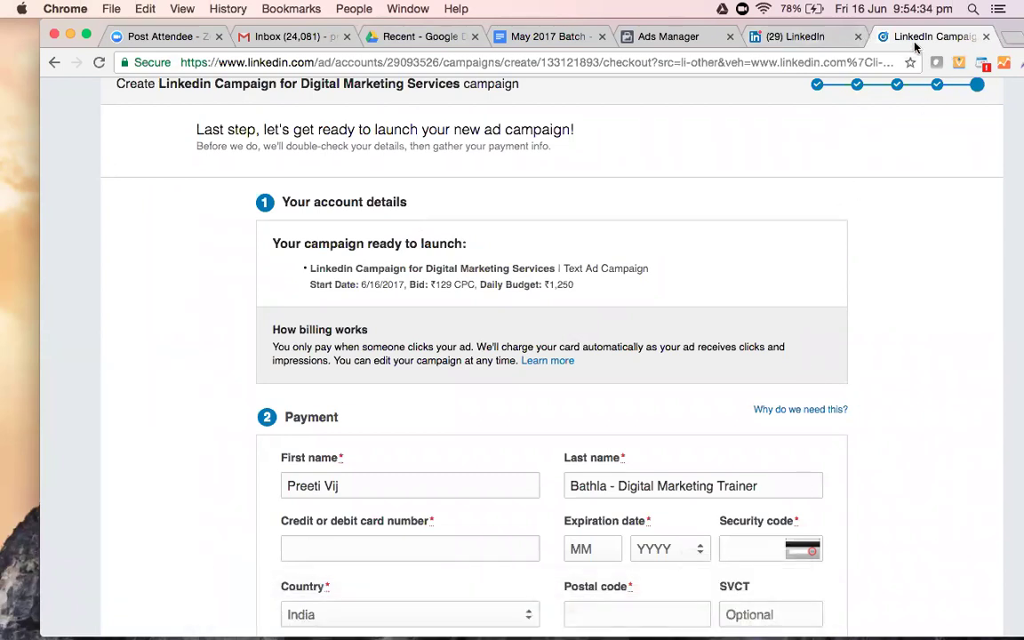